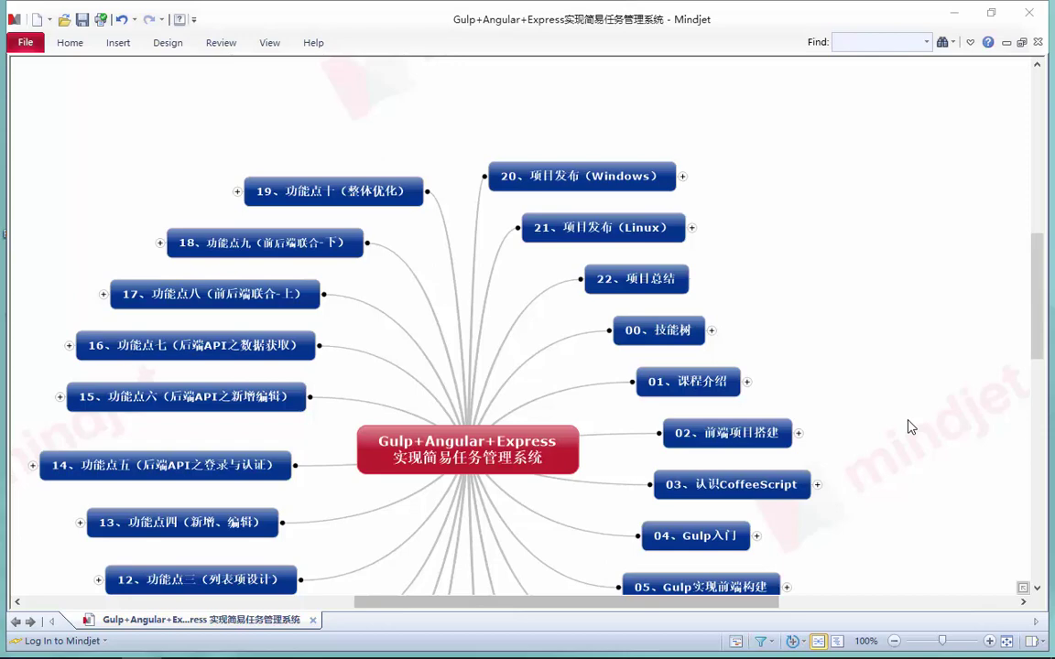
Expand the 21、项目发布（Linux） topic and its 前期准备 subtopic
left_click(694, 229)
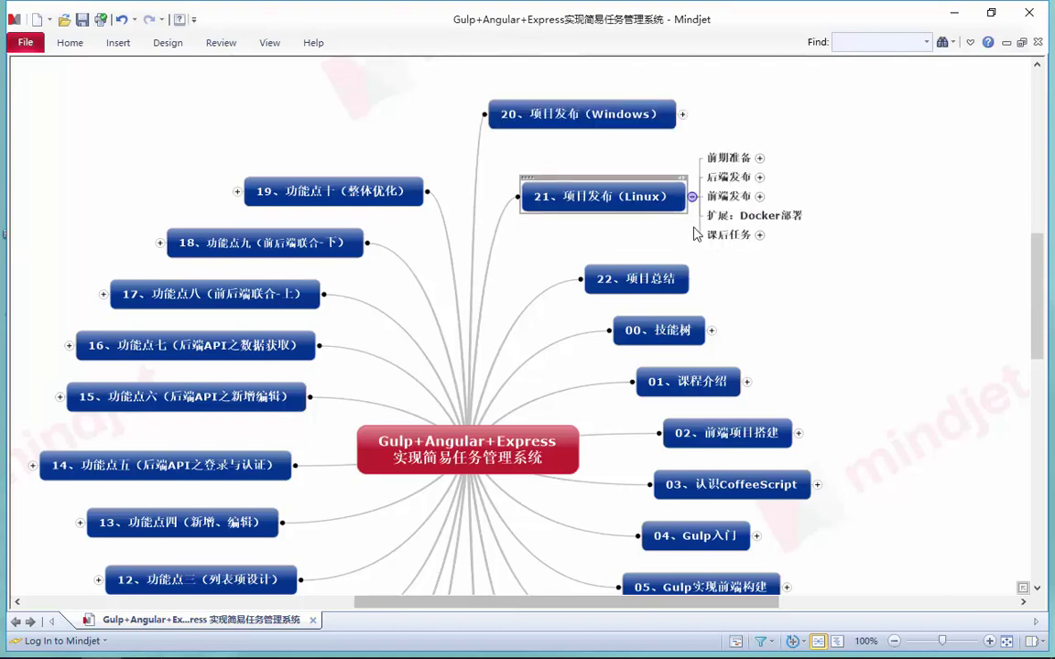
left_click_drag(584, 603, 612, 607)
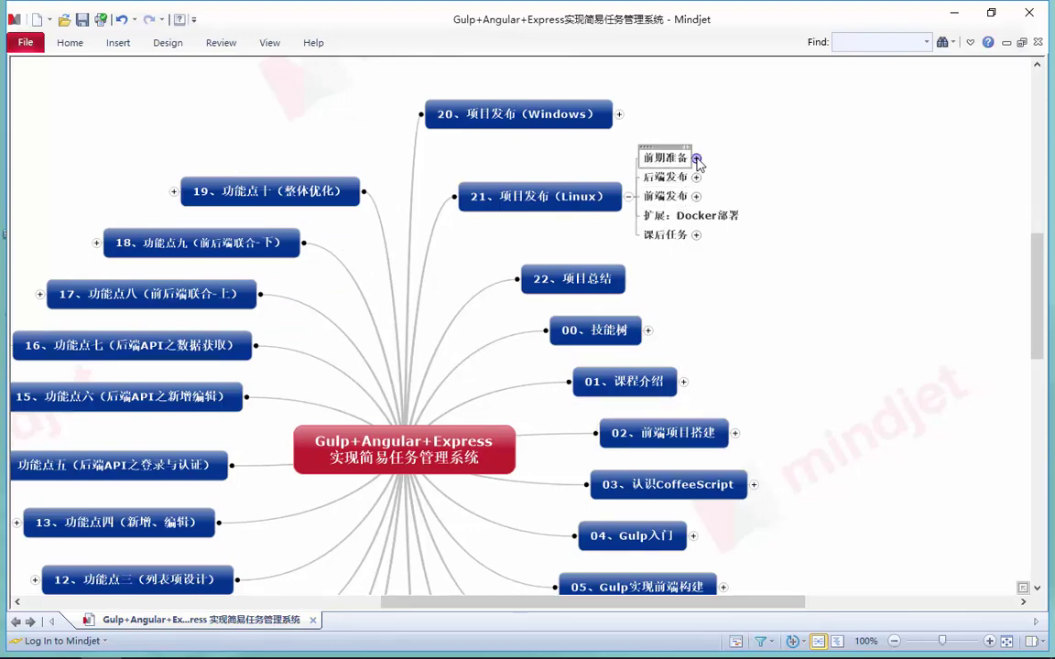
left_click(696, 157)
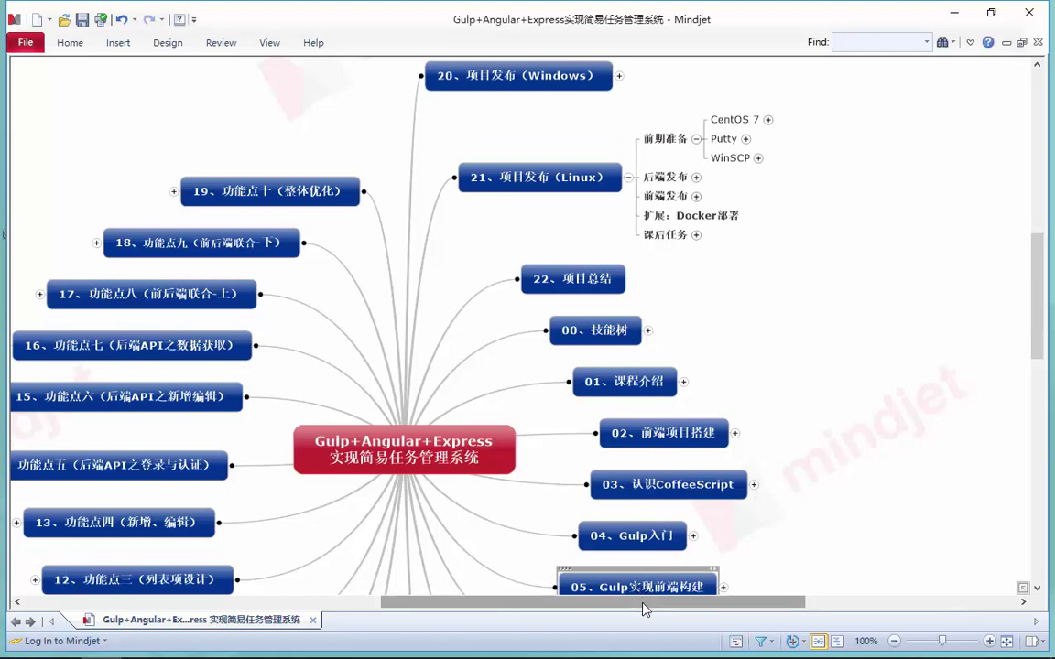
left_click_drag(643, 601, 677, 601)
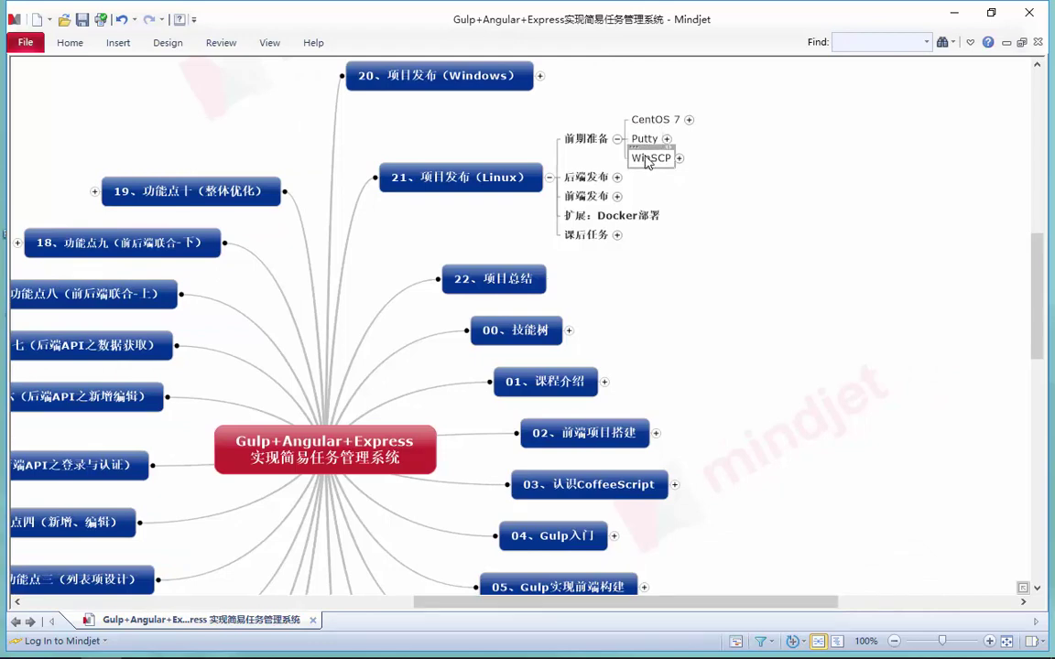
Reveal the download links and notes for WinSCP, Putty and CentOS 7
left_click(678, 158)
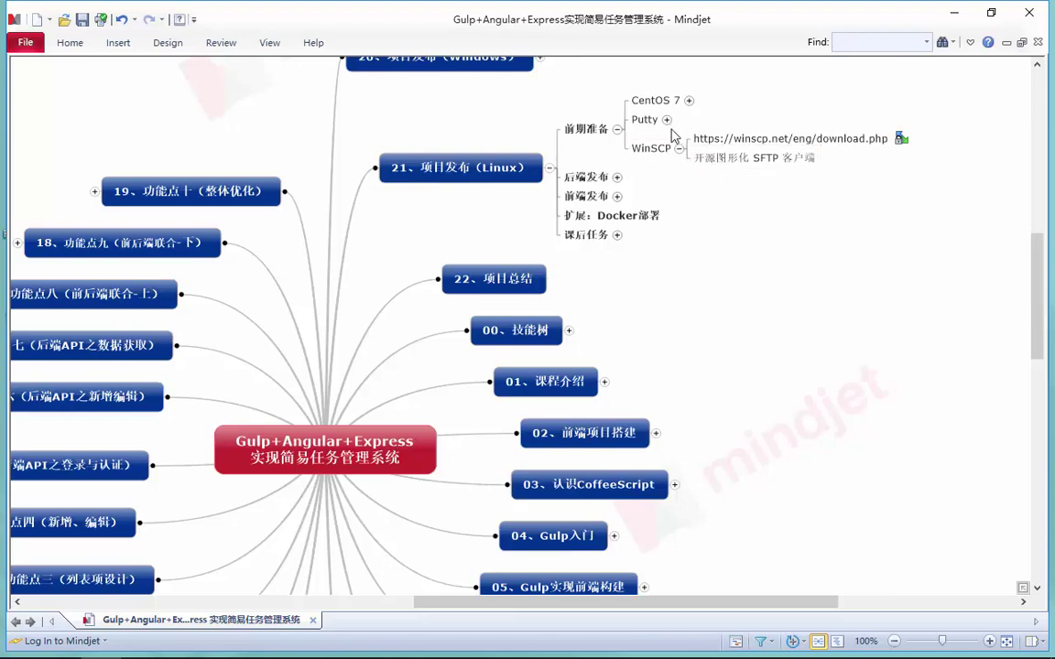
left_click(667, 119)
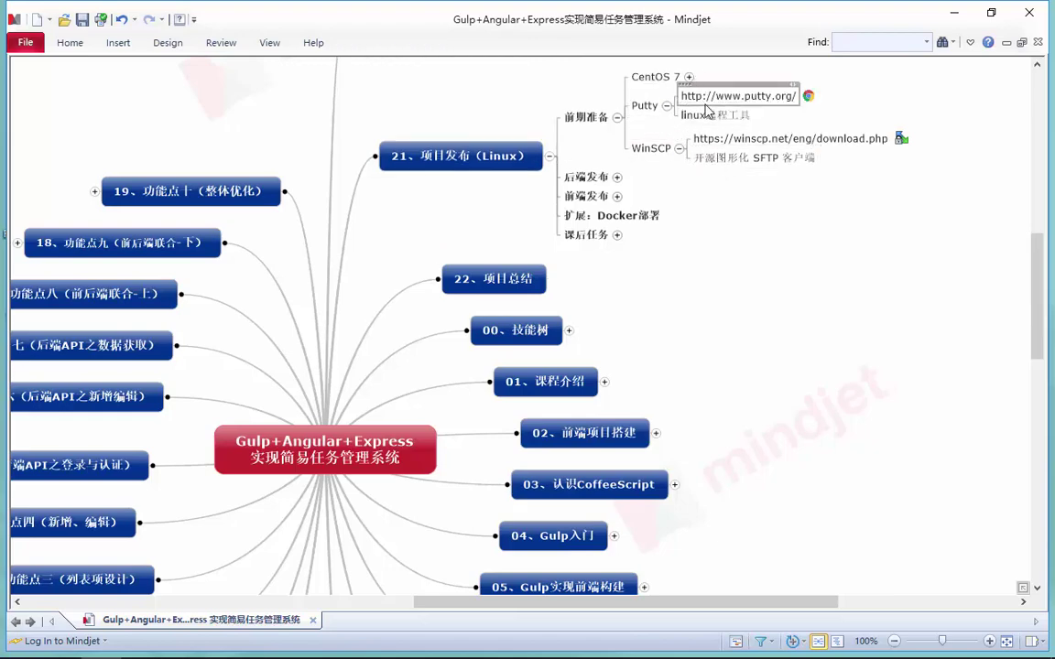
scroll(705, 110, "up", 3)
left_click(689, 192)
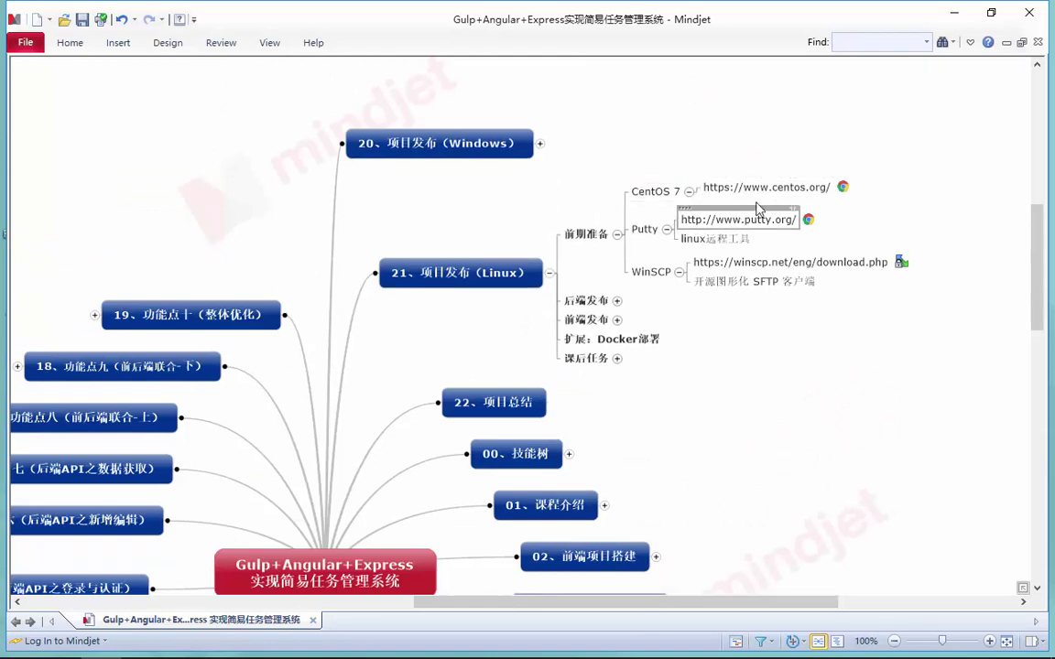
Launch winscp574setup.exe from the 工具 folder, allowing it to run and confirming the language
left_click(954, 14)
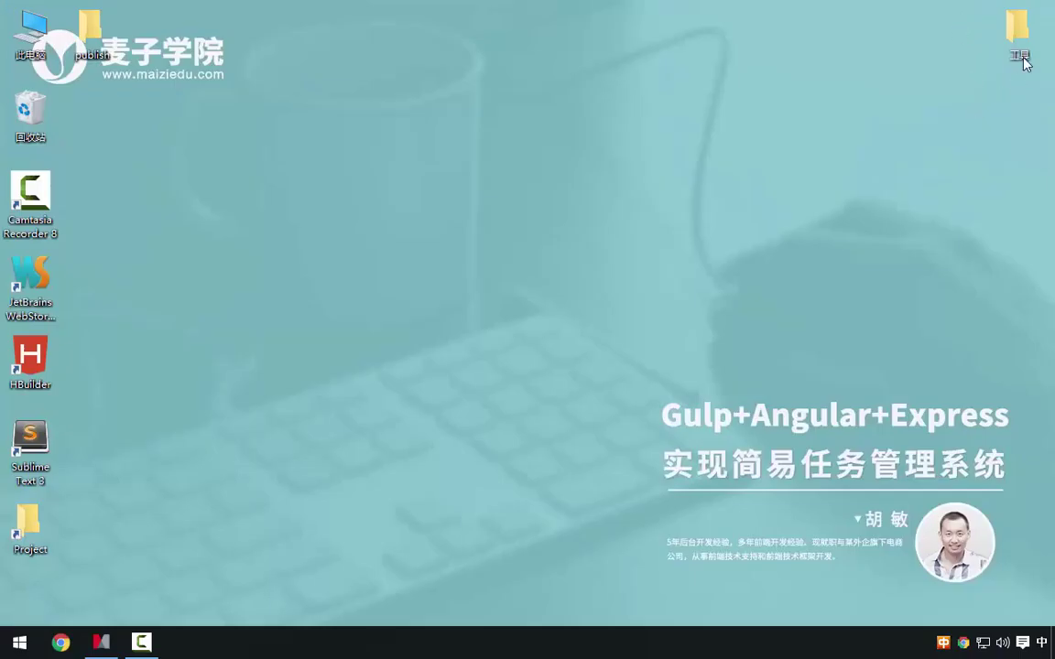
double_click(1023, 57)
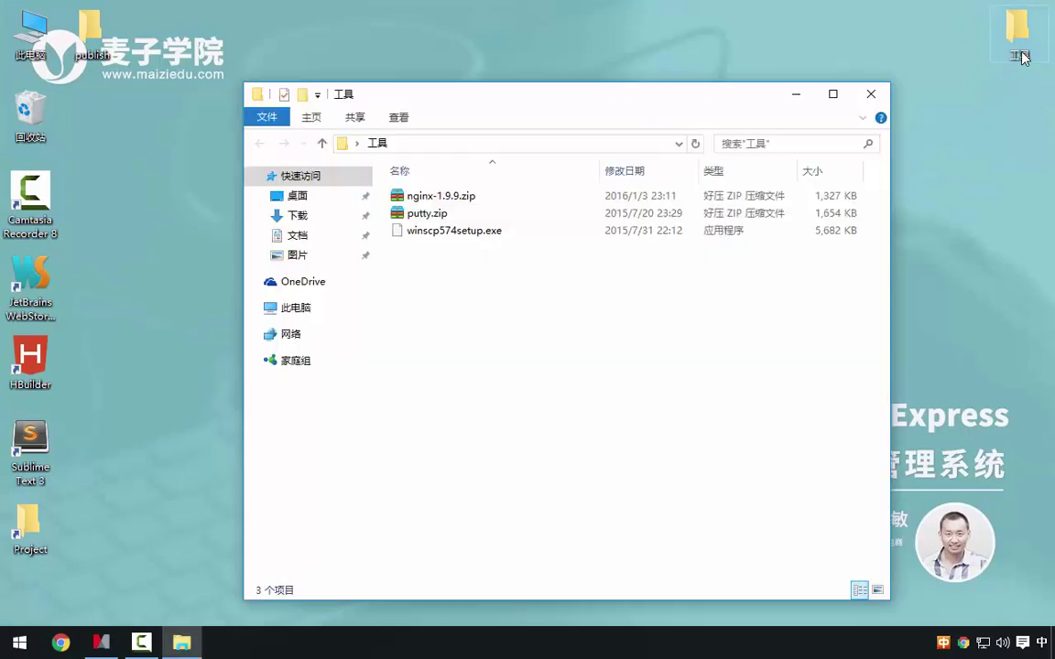
double_click(462, 231)
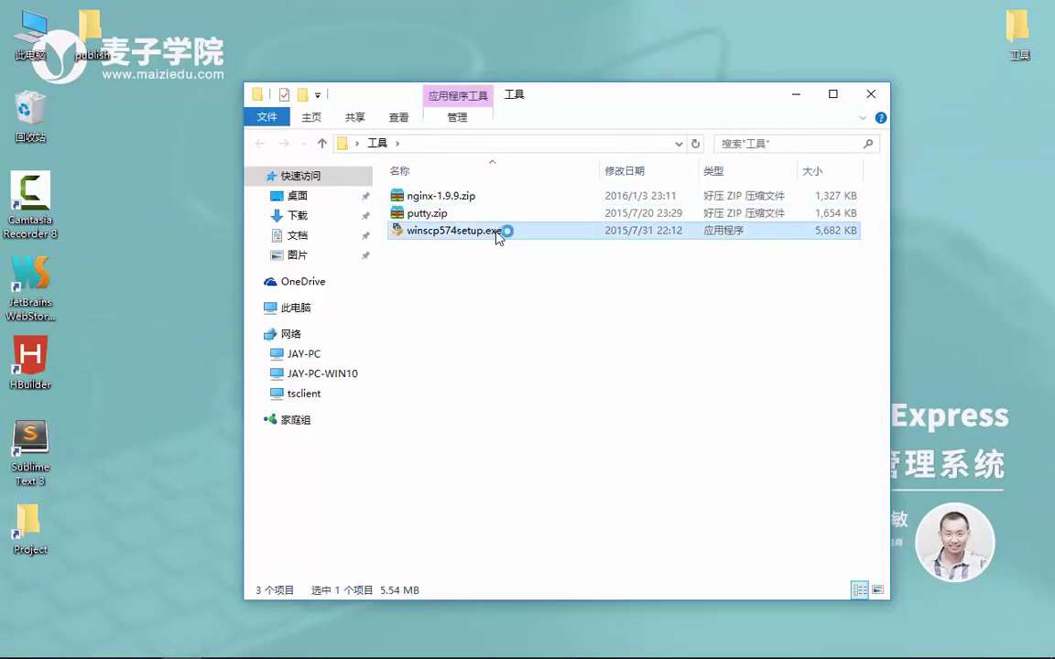
left_click(606, 415)
left_click(545, 373)
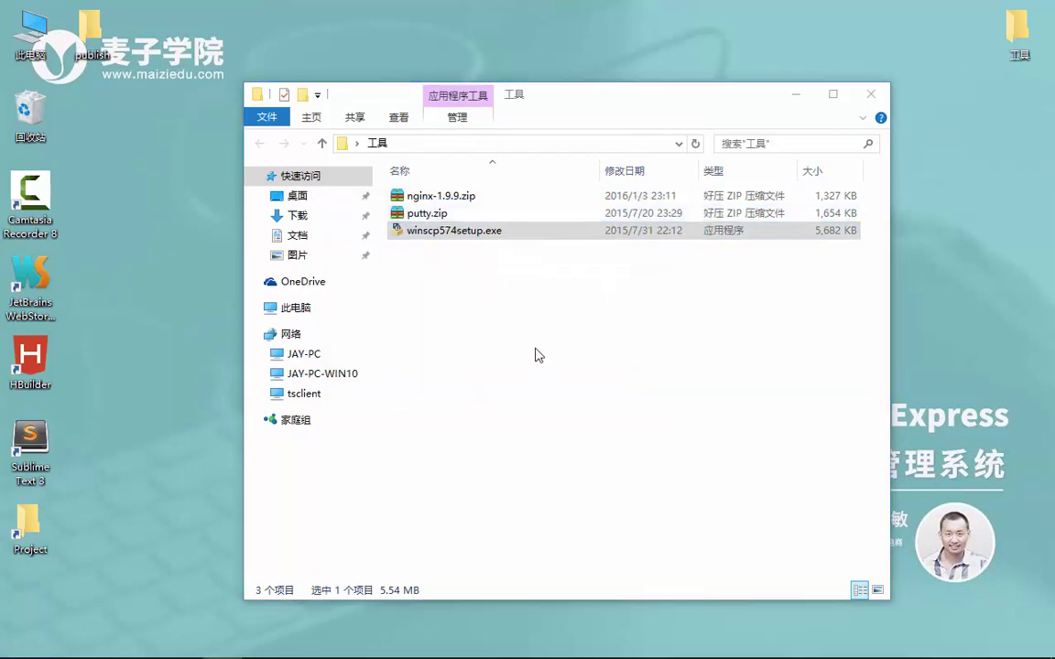
Accept the license and default settings, install, and finish without the getting-started page
left_click(613, 468)
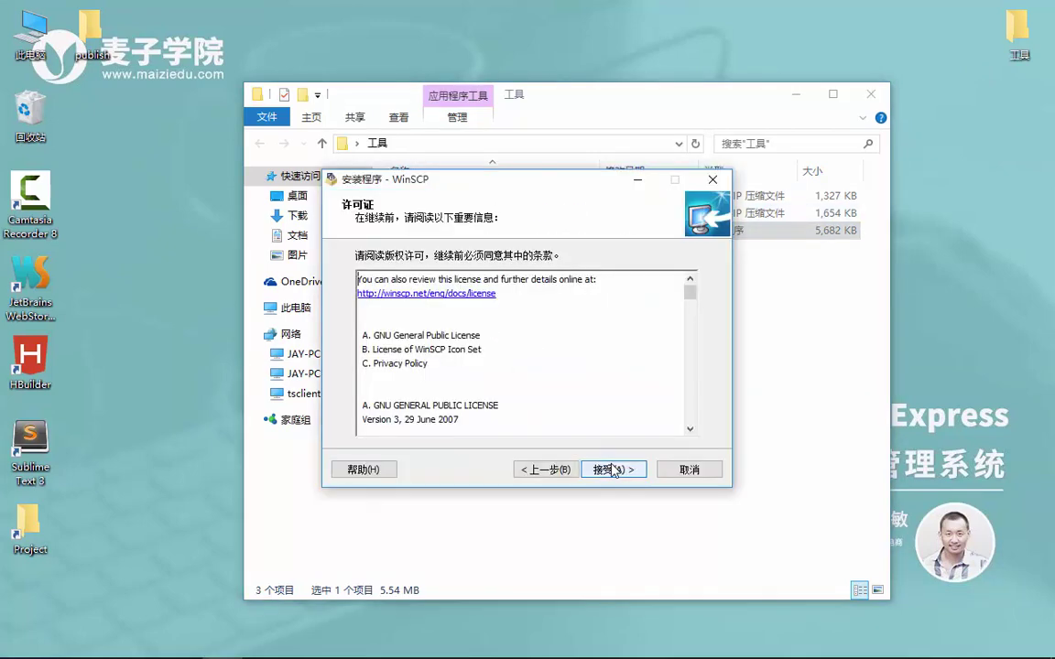
left_click(613, 469)
left_click(615, 470)
left_click(615, 470)
left_click(616, 470)
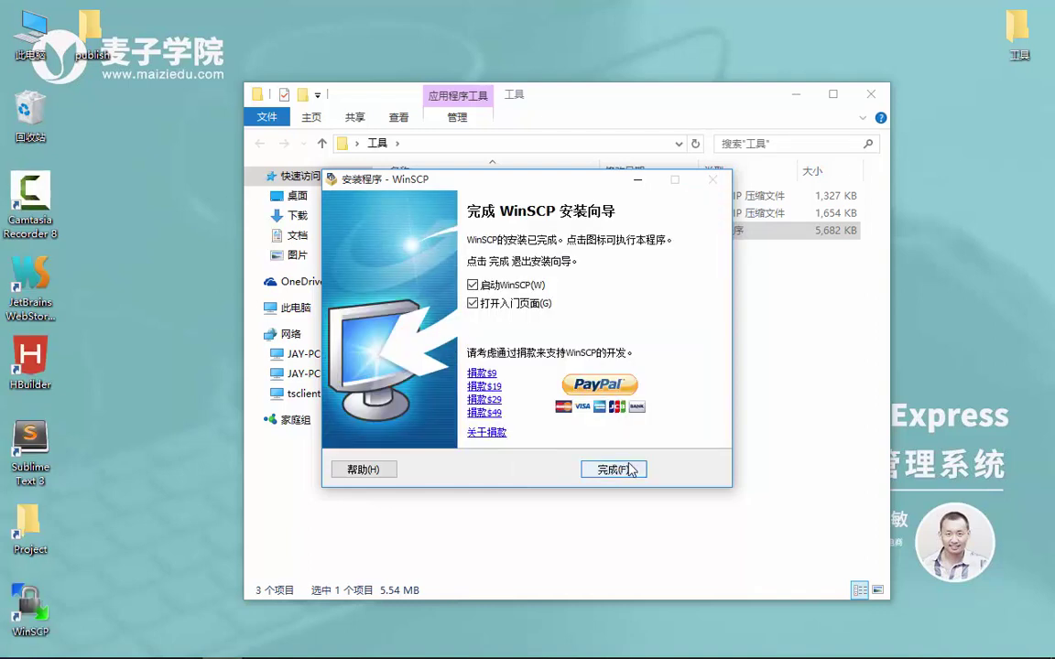
left_click(487, 300)
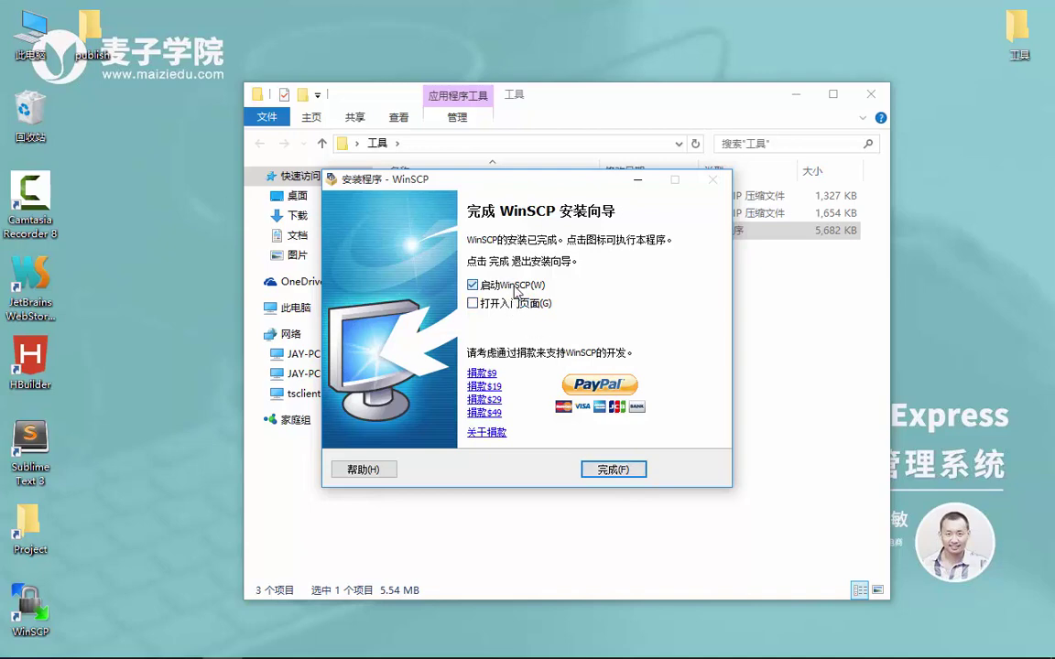
left_click(612, 469)
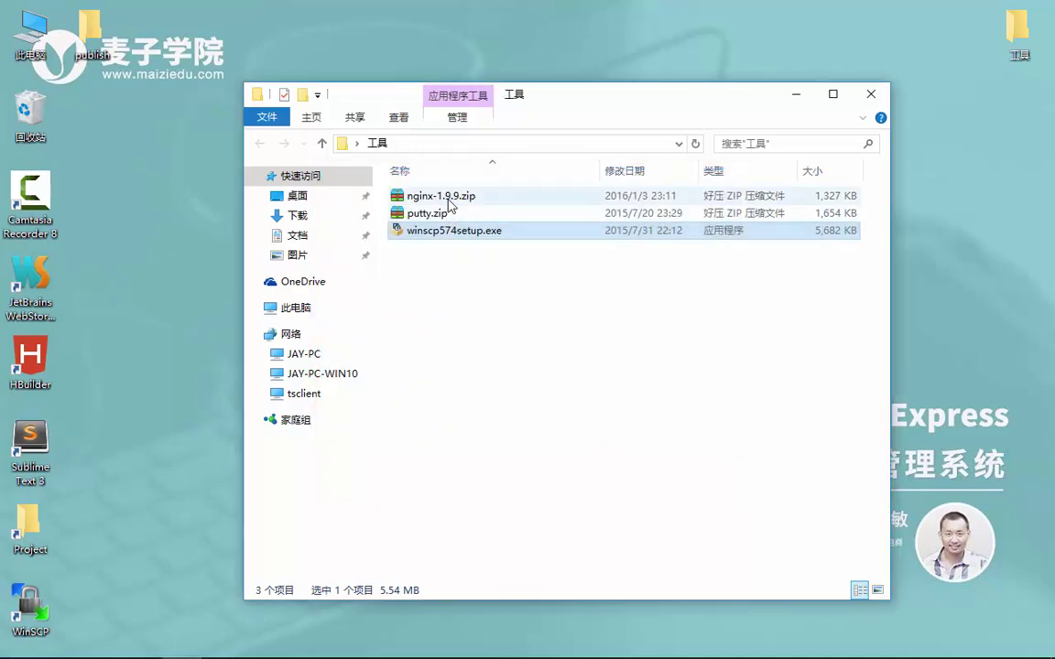
Extract putty.zip into a putty folder with 解压文件
left_click(449, 213)
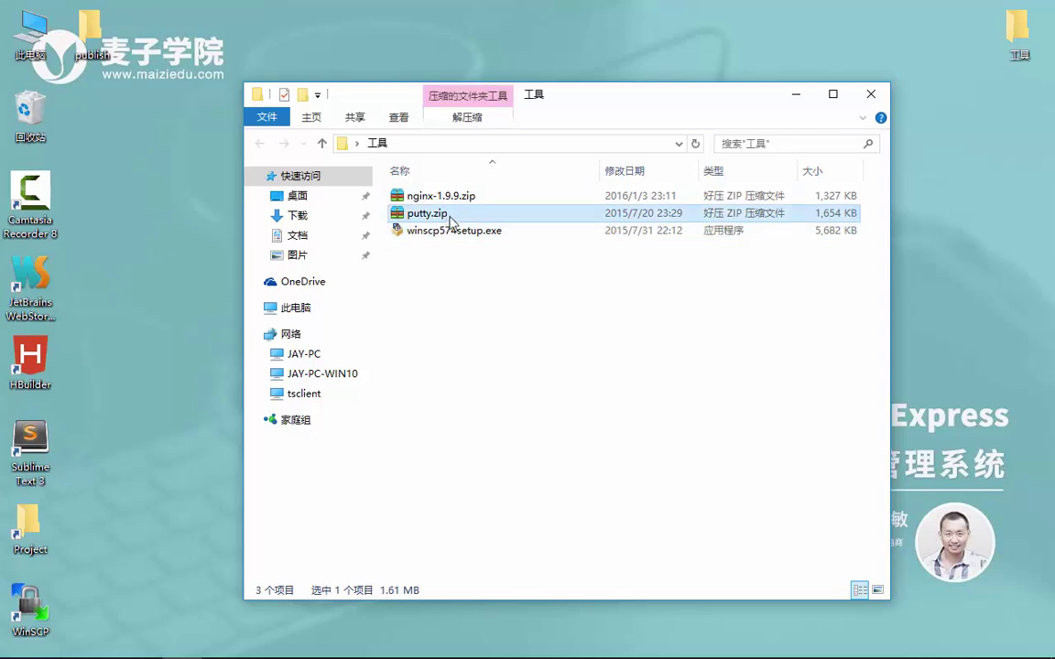
double_click(455, 218)
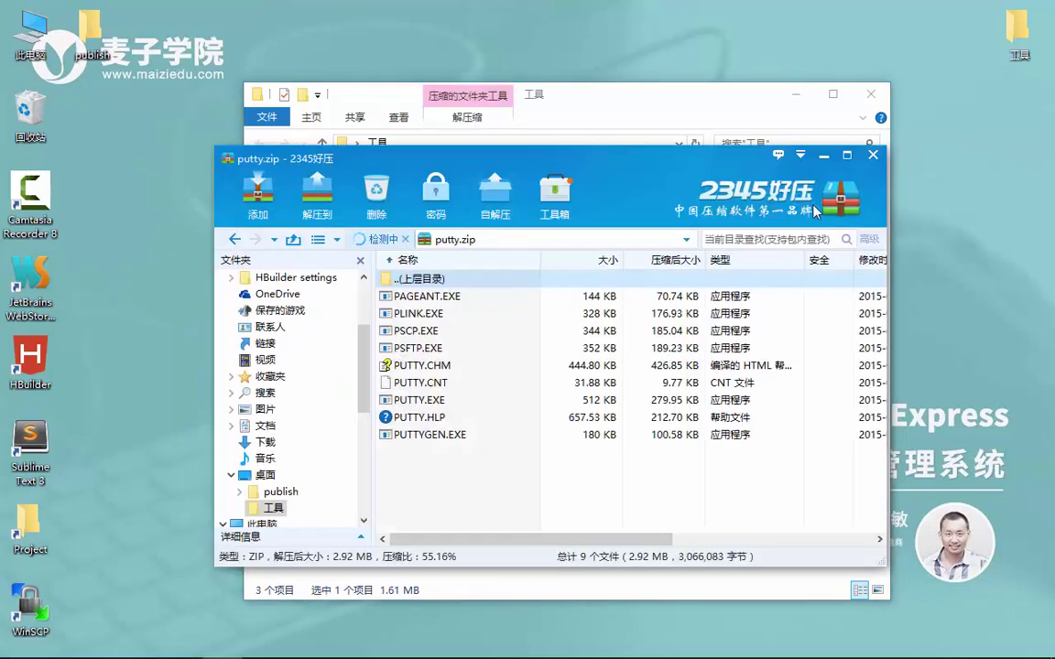
left_click(874, 156)
right_click(447, 213)
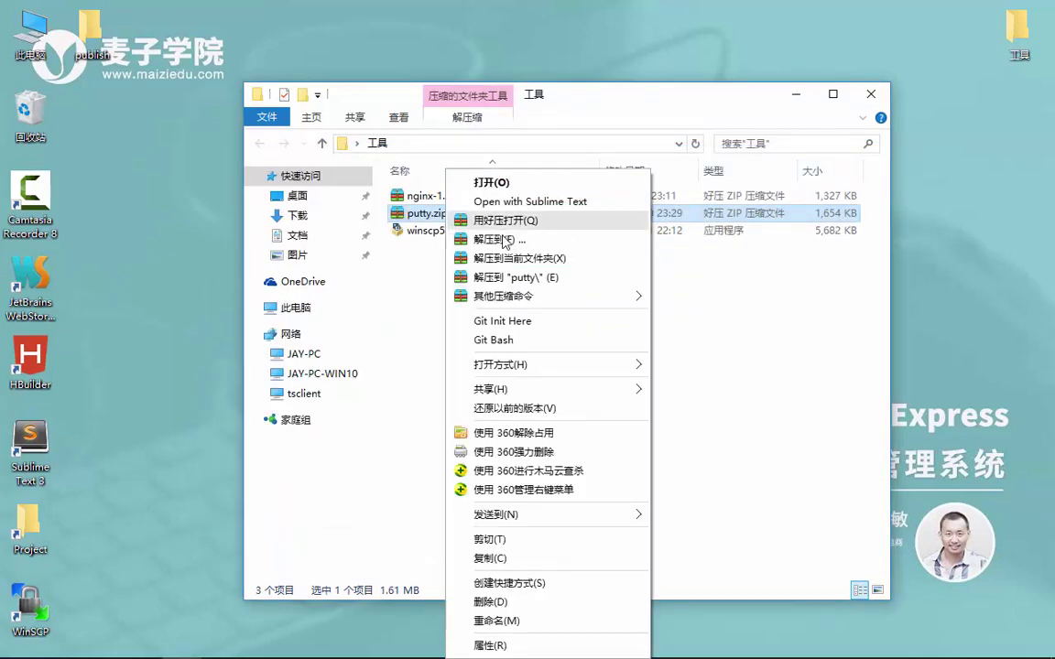
left_click(510, 240)
left_click(539, 537)
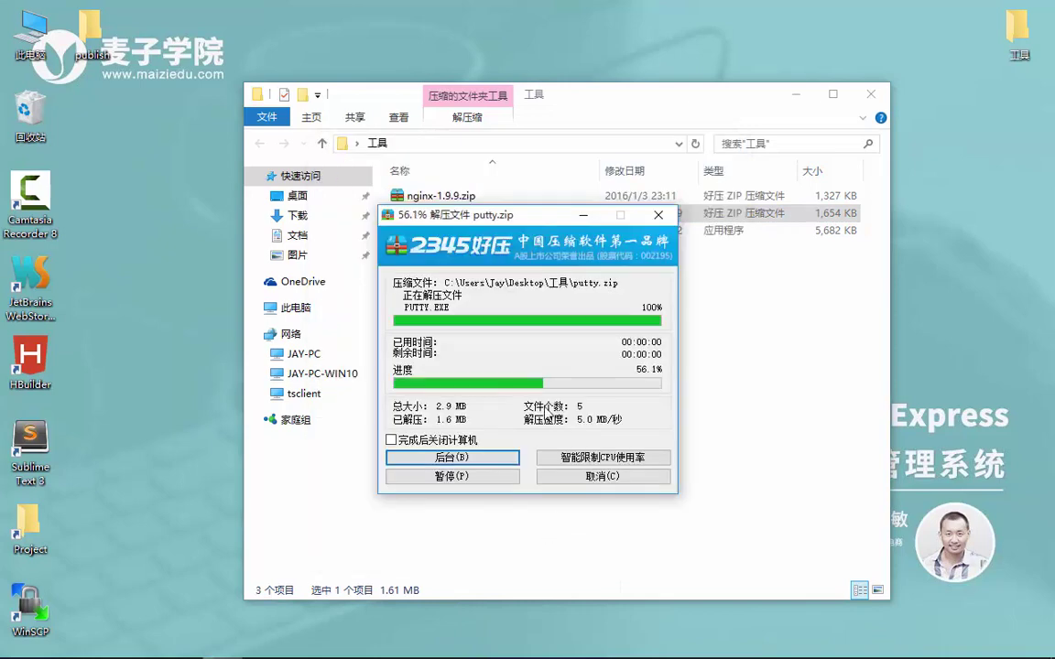
Launch PUTTY.EXE from the extracted putty folder
left_click(501, 252)
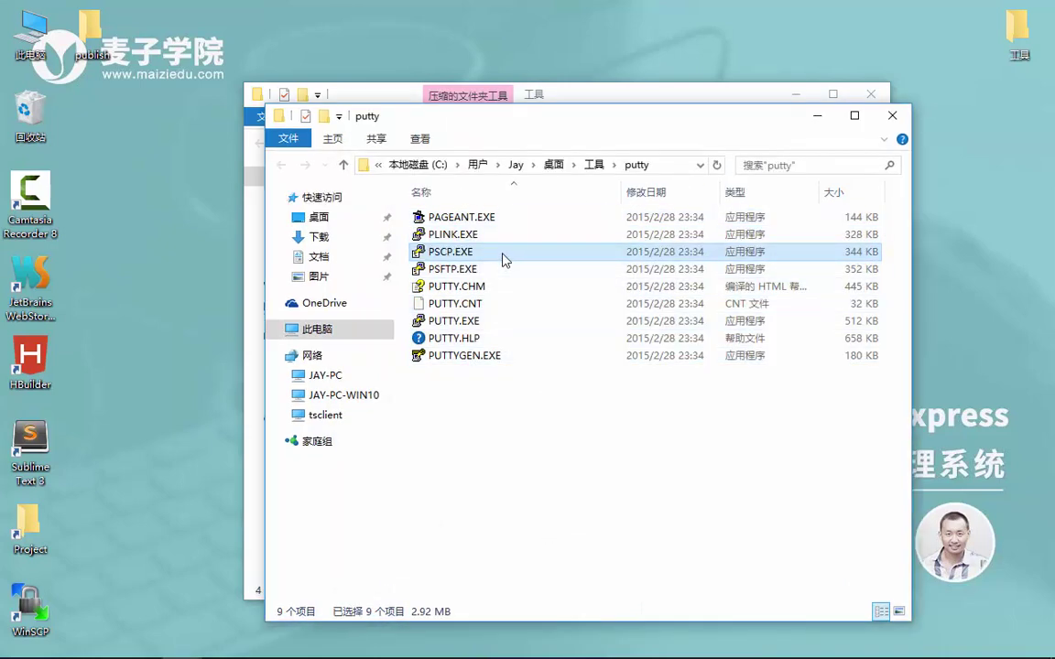
left_click(477, 271)
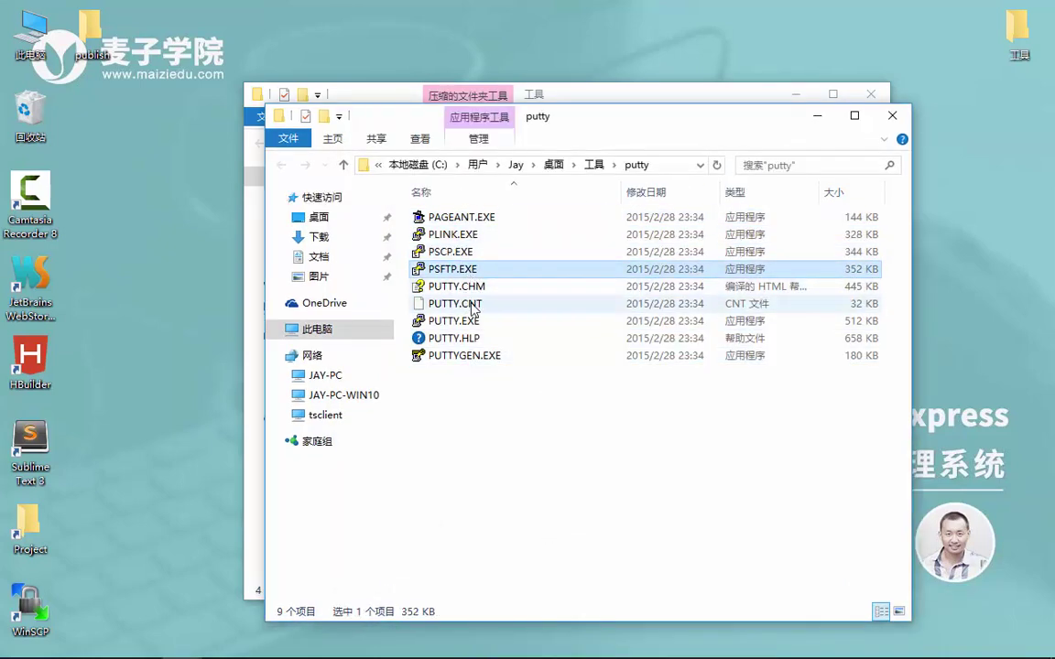
left_click(473, 321)
double_click(473, 321)
left_click(817, 116)
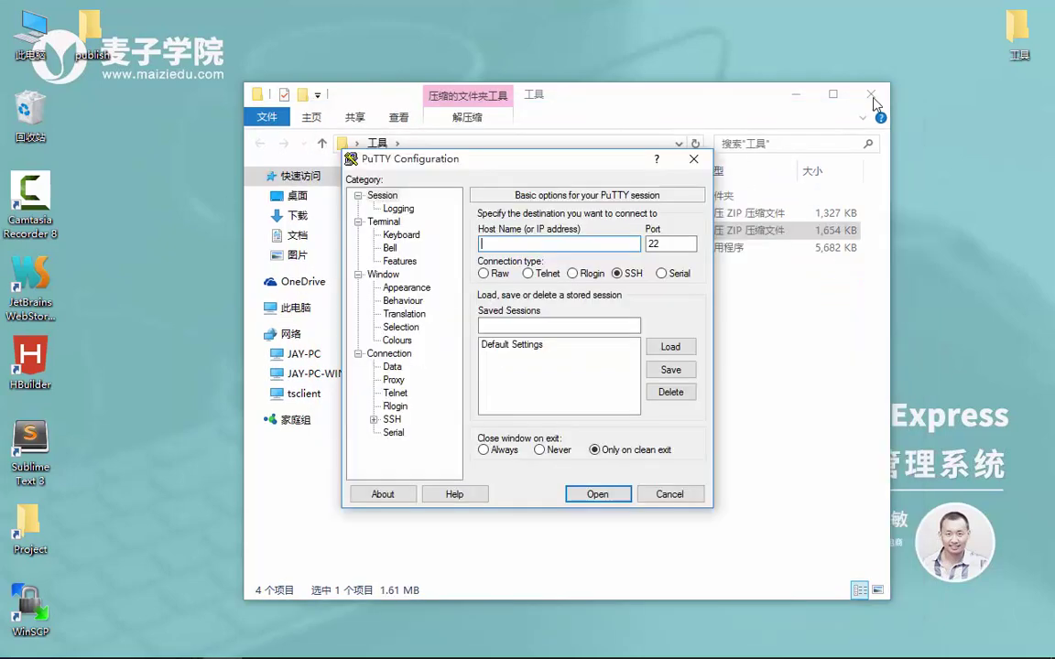
Open an SSH connection to 192.168.0.104, accepting the host key alert
left_click(795, 94)
left_click_drag(540, 165, 480, 152)
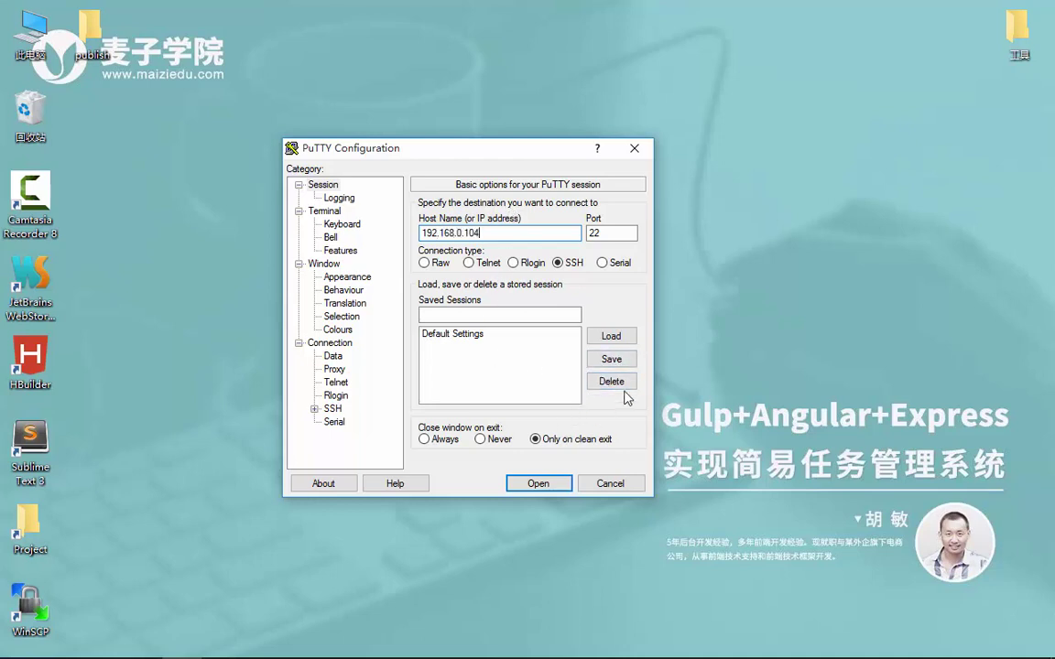
left_click(537, 485)
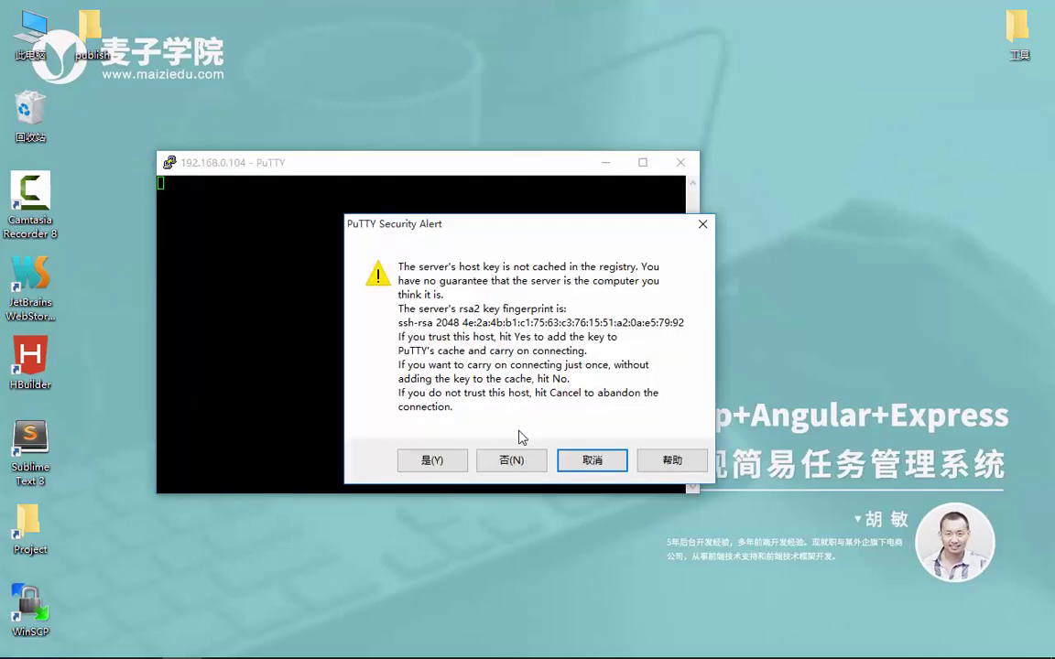
left_click(430, 472)
Log in to the server with the login name and password
type("jay")
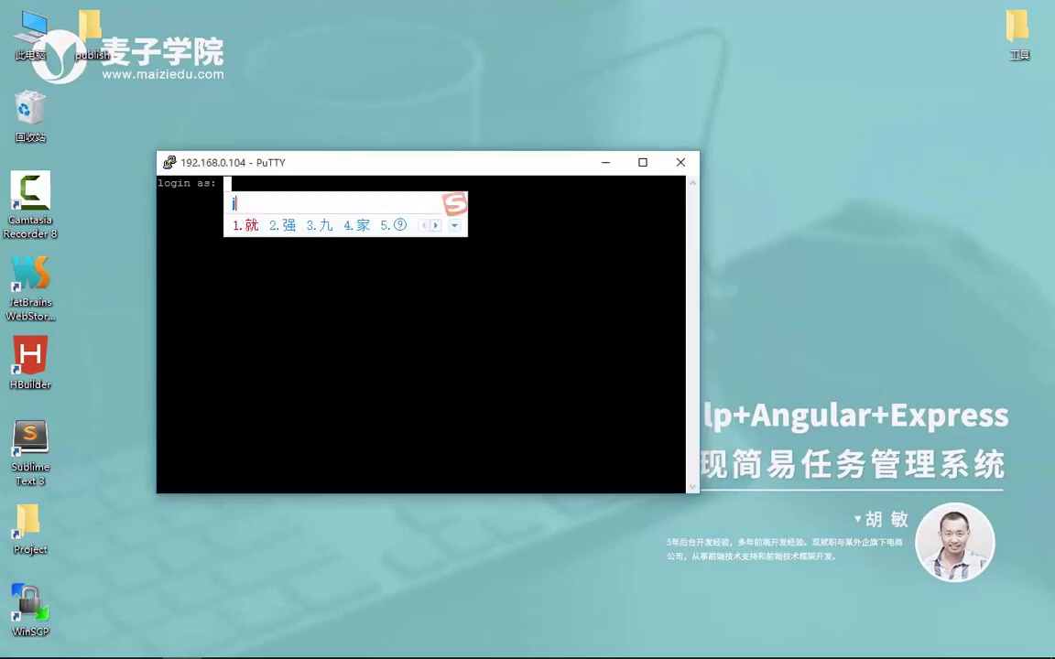
key("Return")
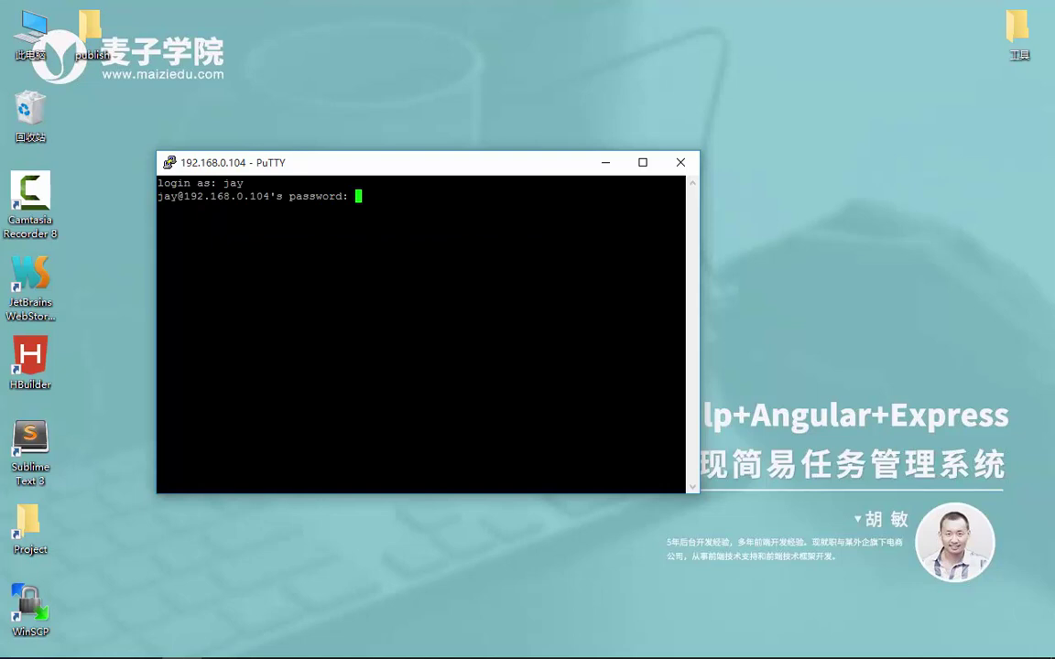
key("Return")
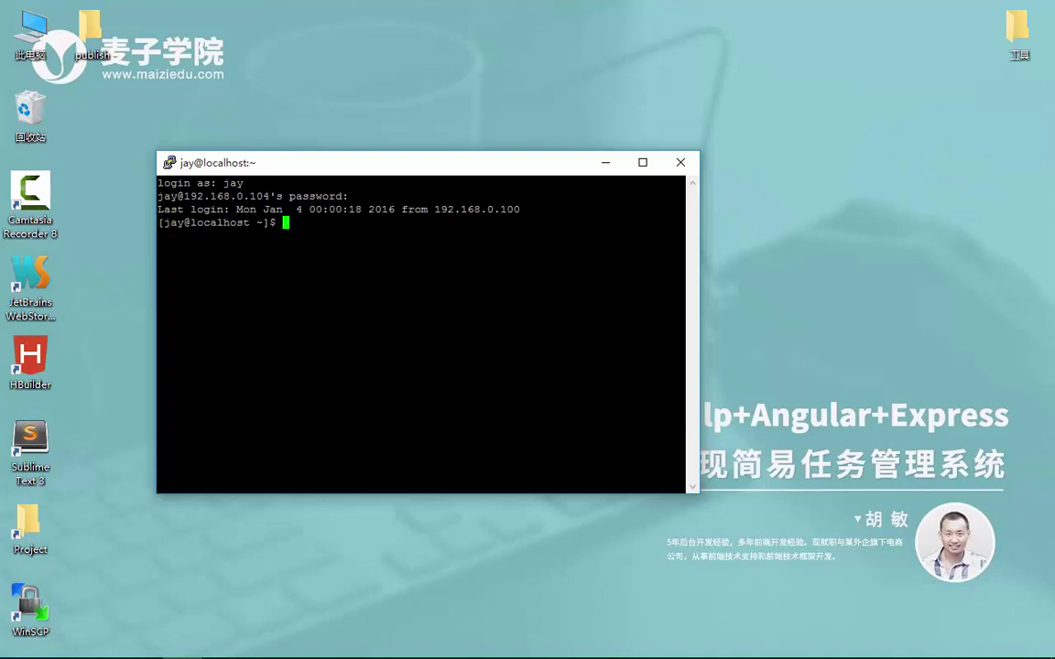
left_click(140, 644)
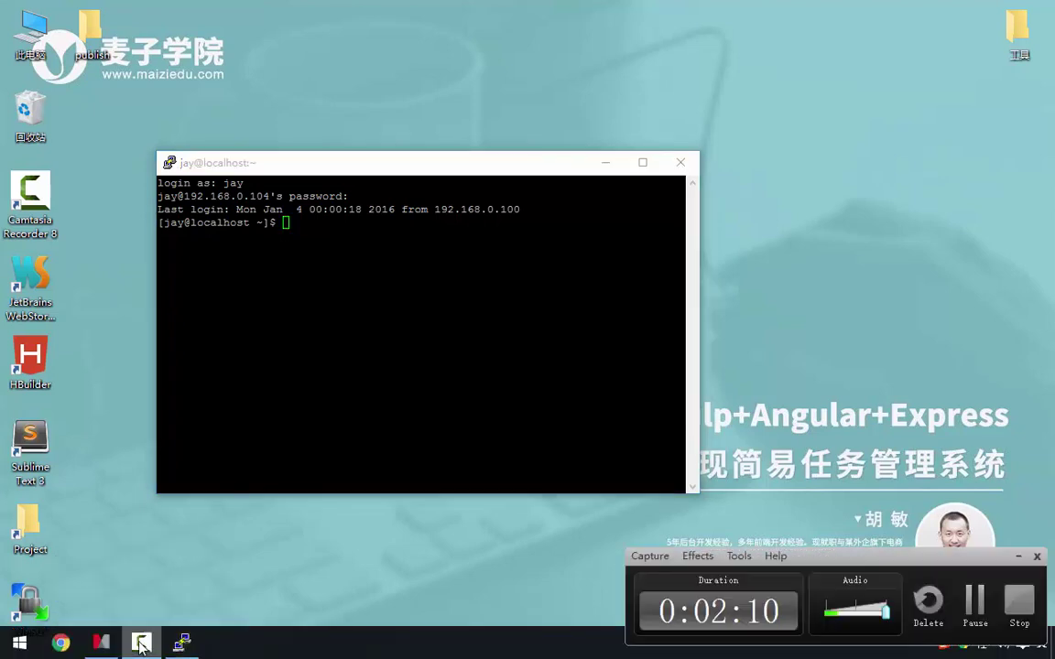
Collapse the Putty, CentOS 7, WinSCP and 前期准备 branches, then minimize MindManager
left_click(140, 644)
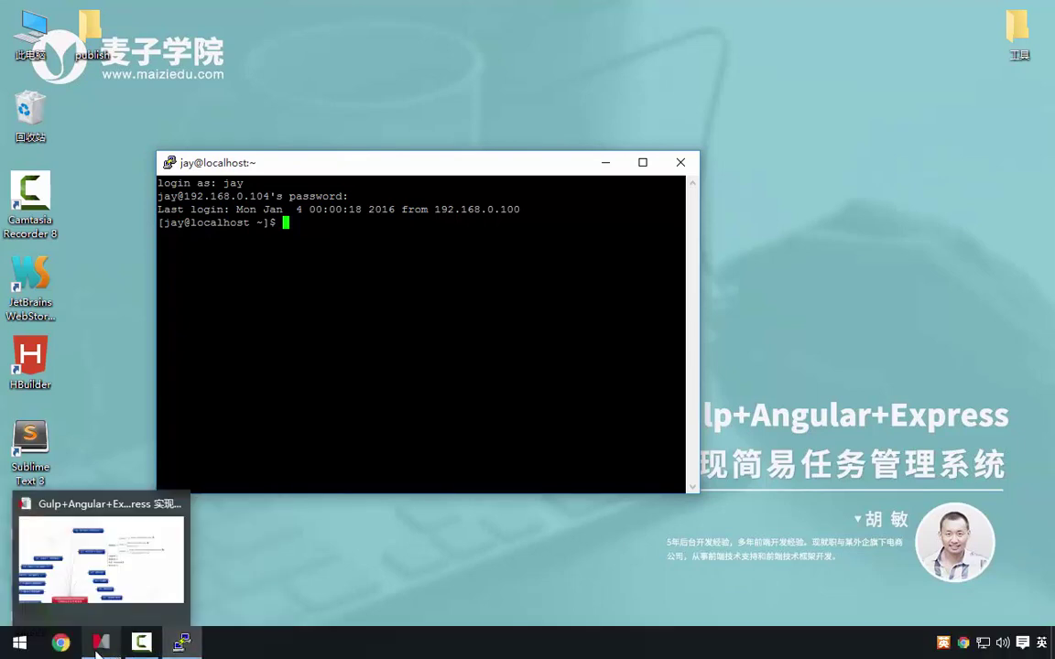
left_click(101, 642)
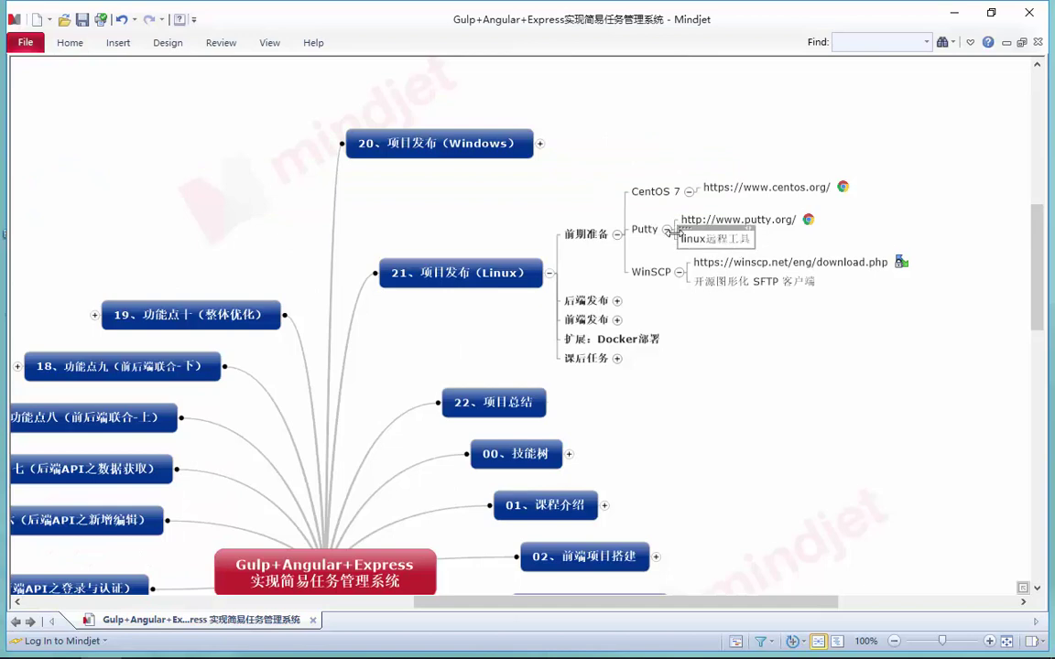
left_click(667, 229)
left_click(688, 219)
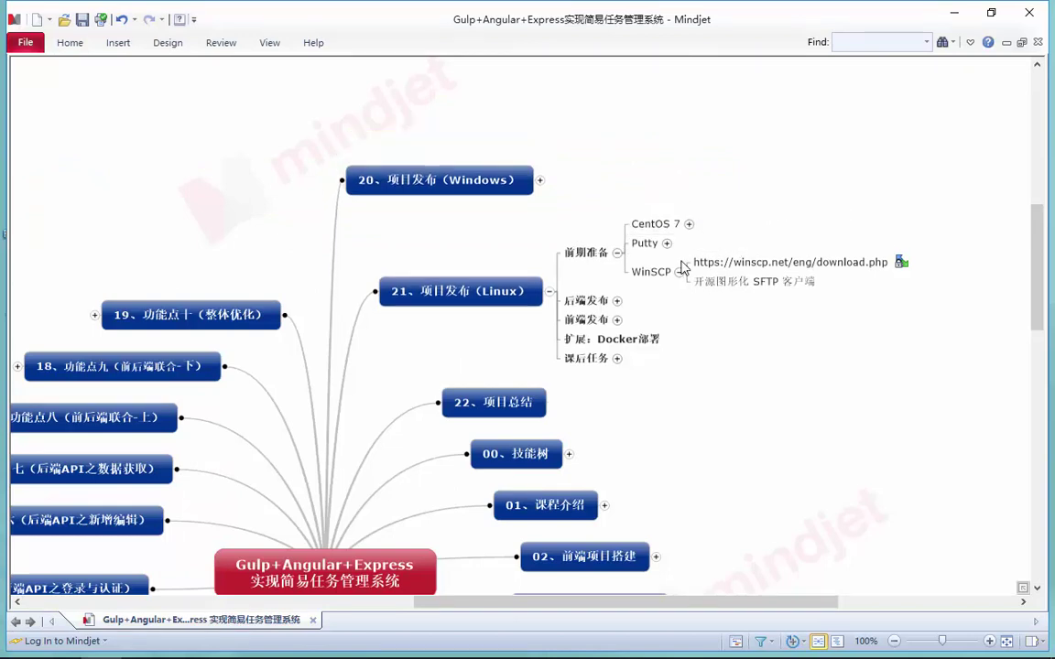
left_click(679, 272)
left_click(617, 262)
left_click(954, 13)
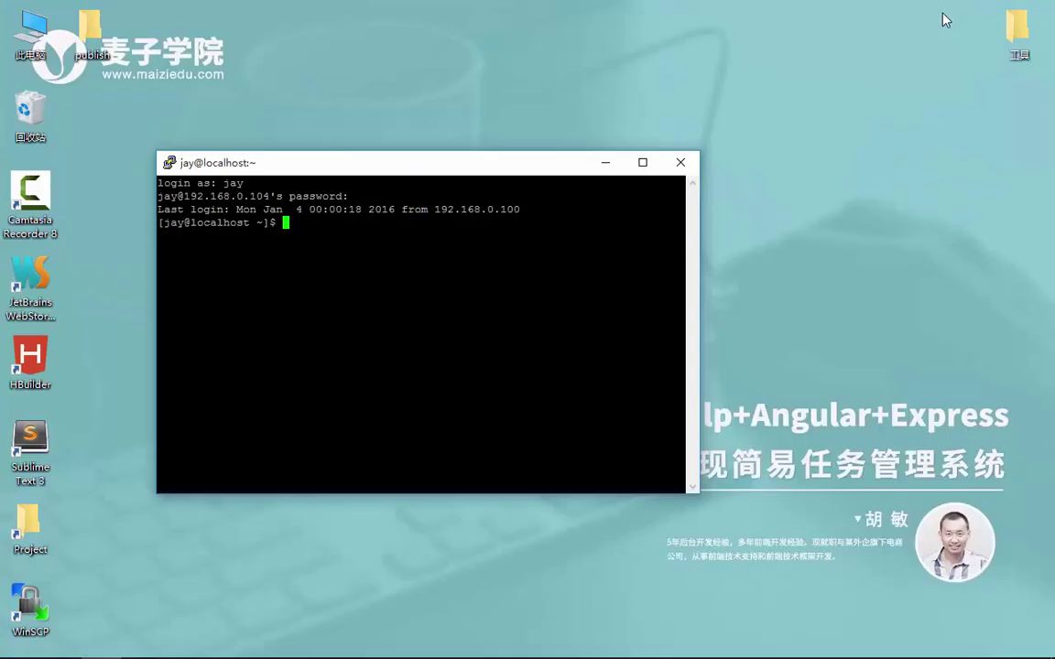
Log WinSCP in to 192.168.0.104 with the user name and password, accepting the host key
double_click(37, 603)
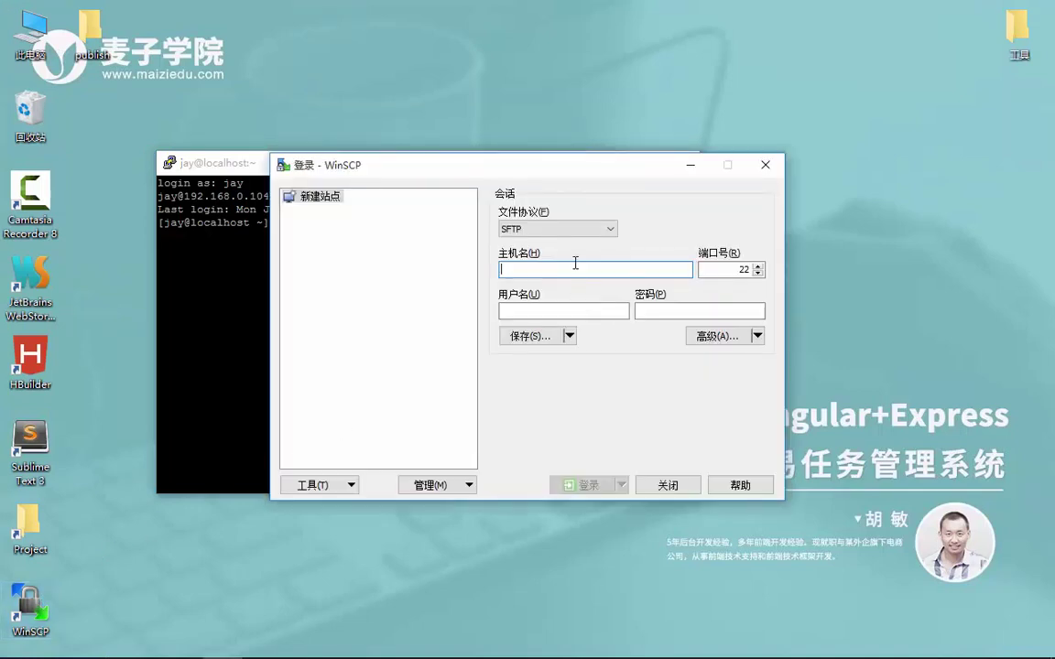
type("192.168.0.104")
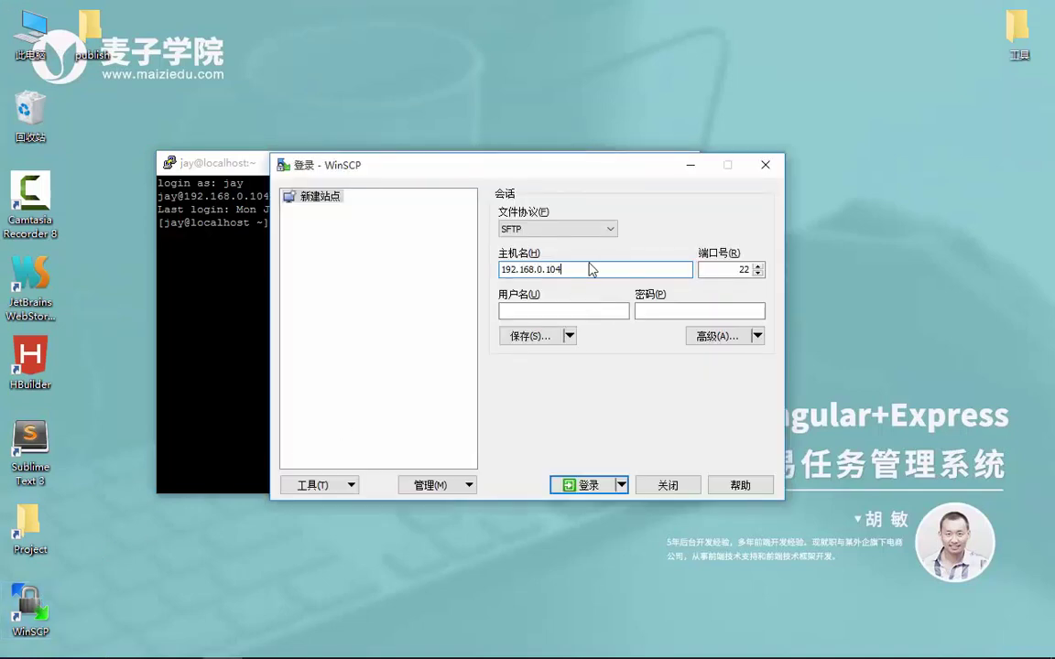
left_click(590, 309)
type("ja")
key("shift")
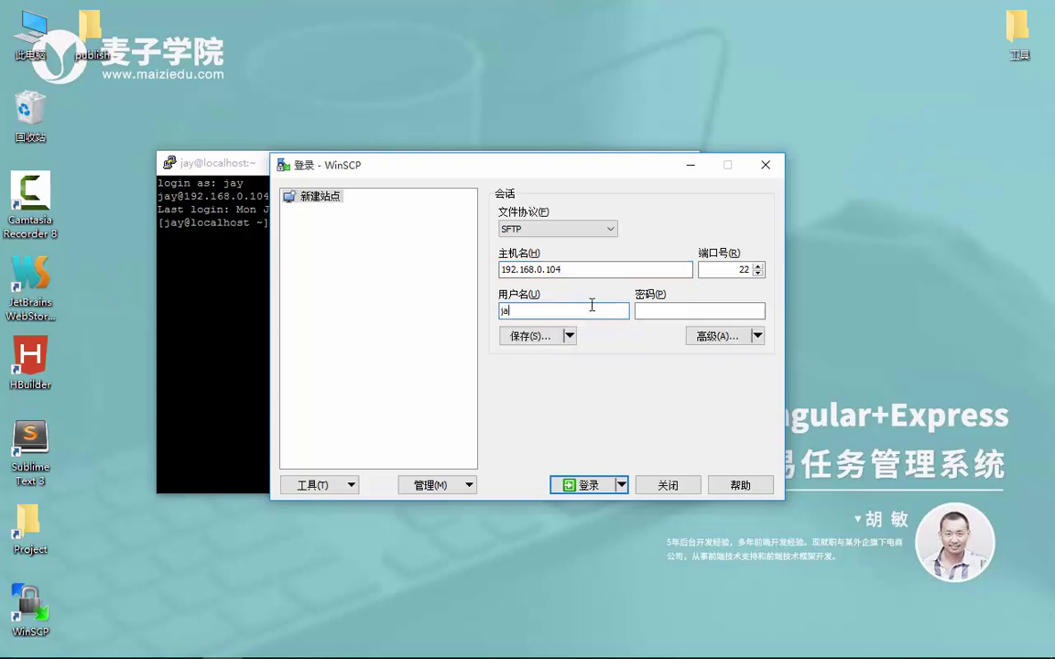
key("Tab")
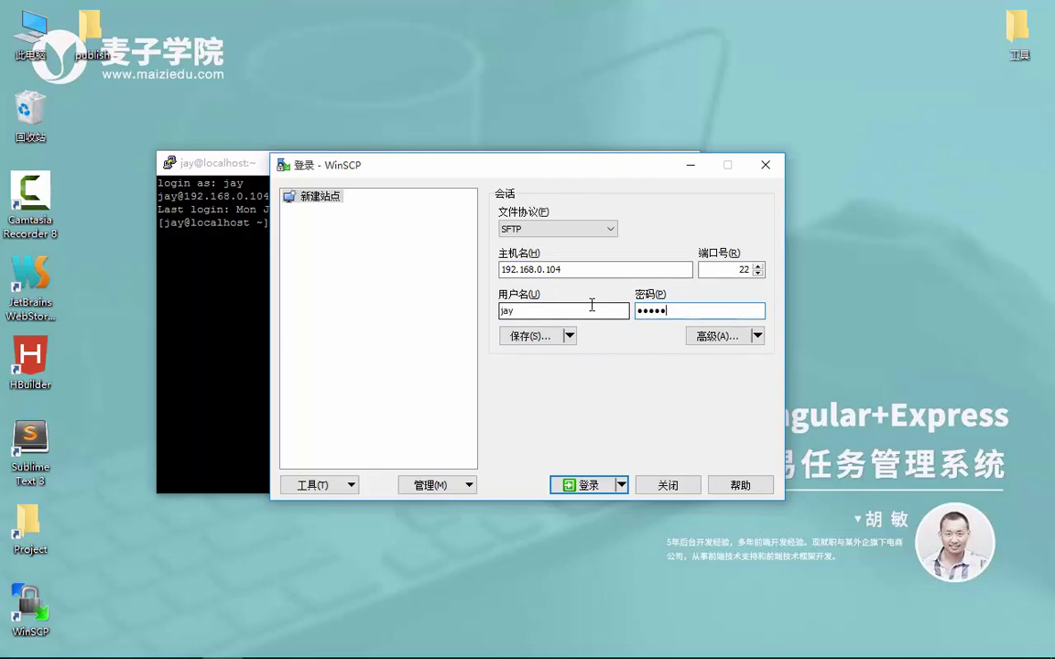
left_click(596, 486)
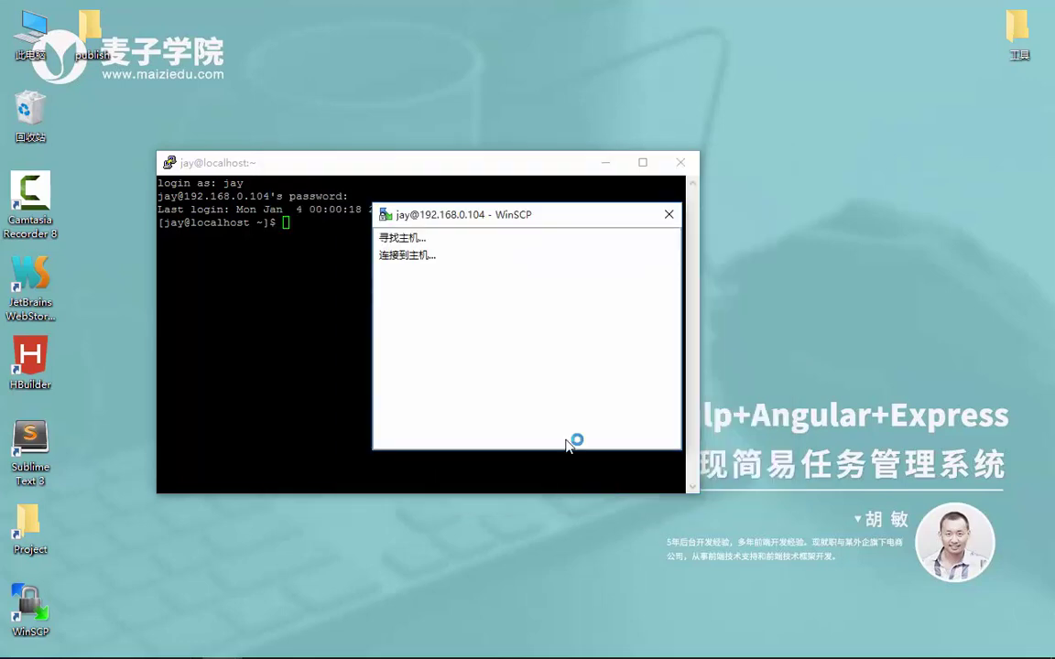
left_click(419, 414)
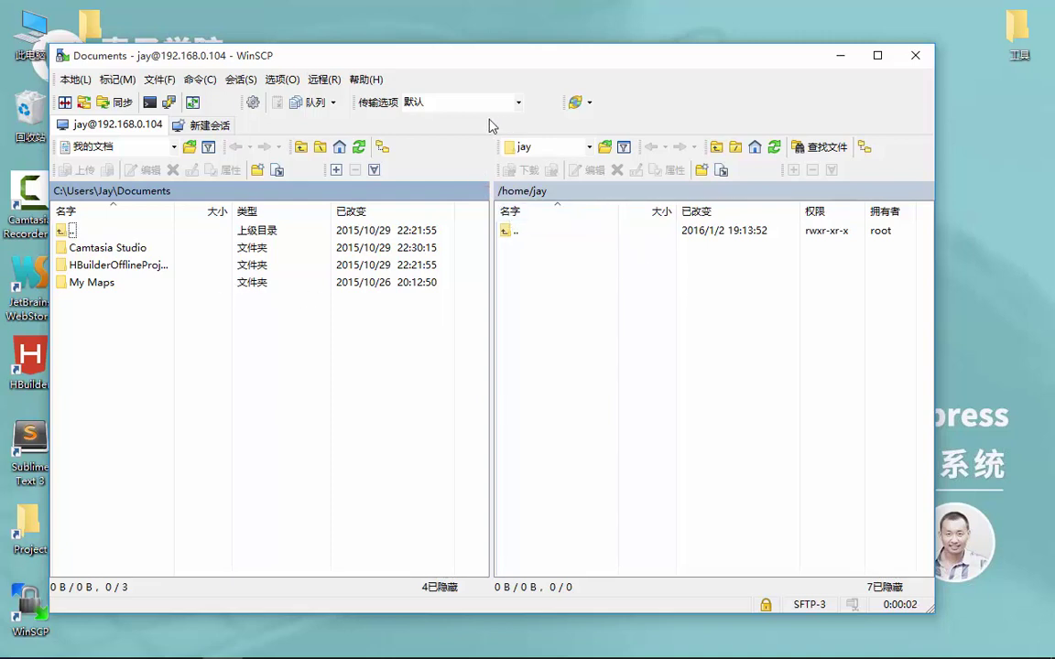
Expand the mind map's 后端发布 topic to show 安装node and 配置环境变量
left_click_drag(513, 57, 585, 56)
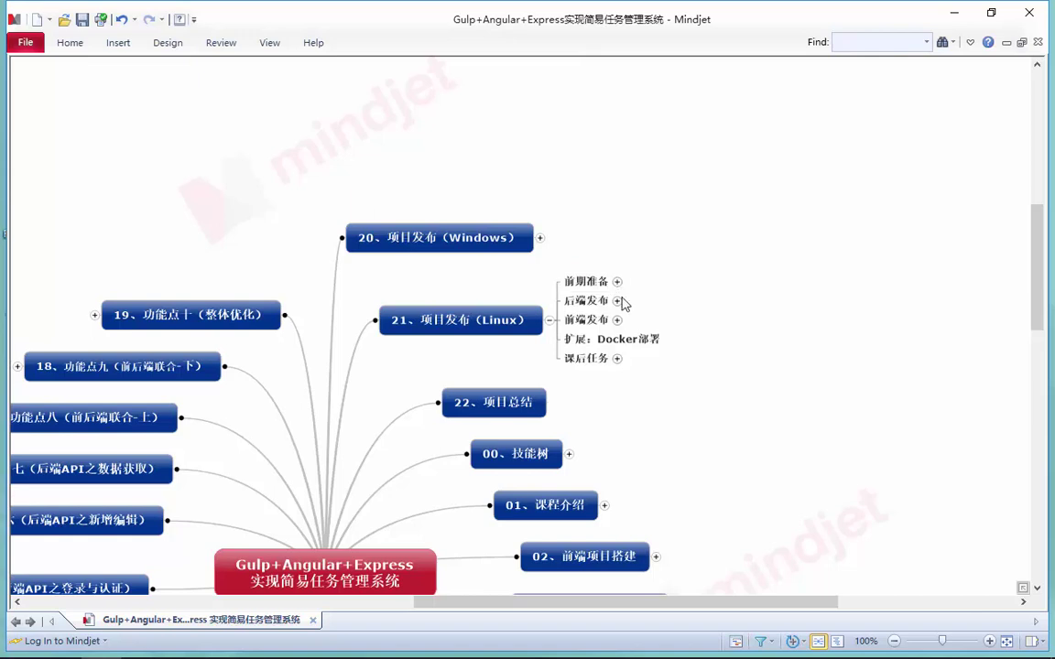
left_click(619, 302)
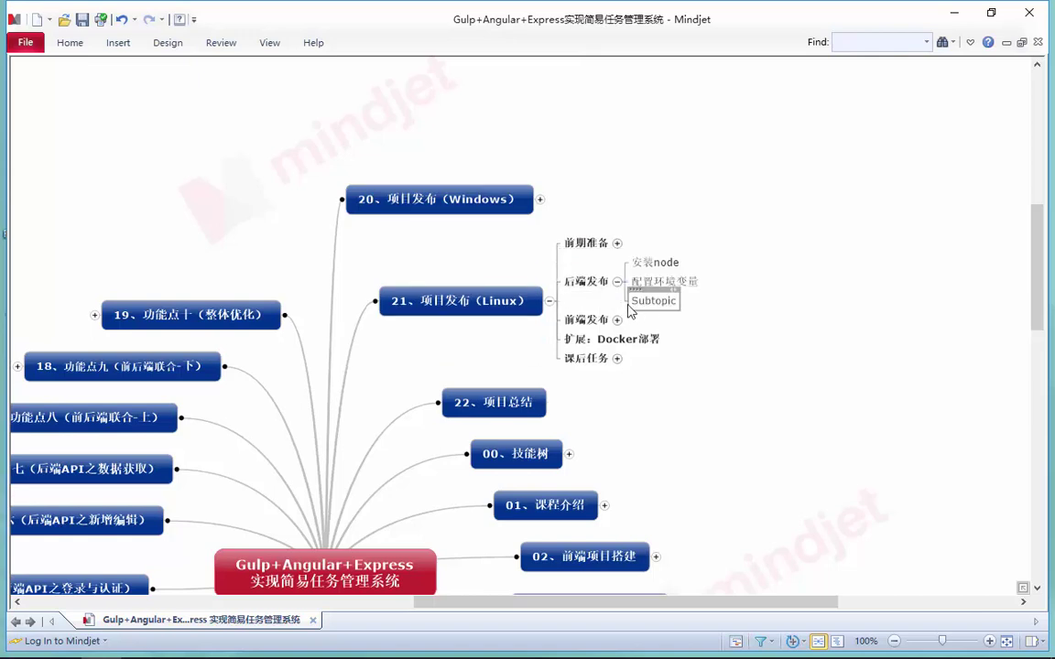
left_click_drag(573, 602, 610, 603)
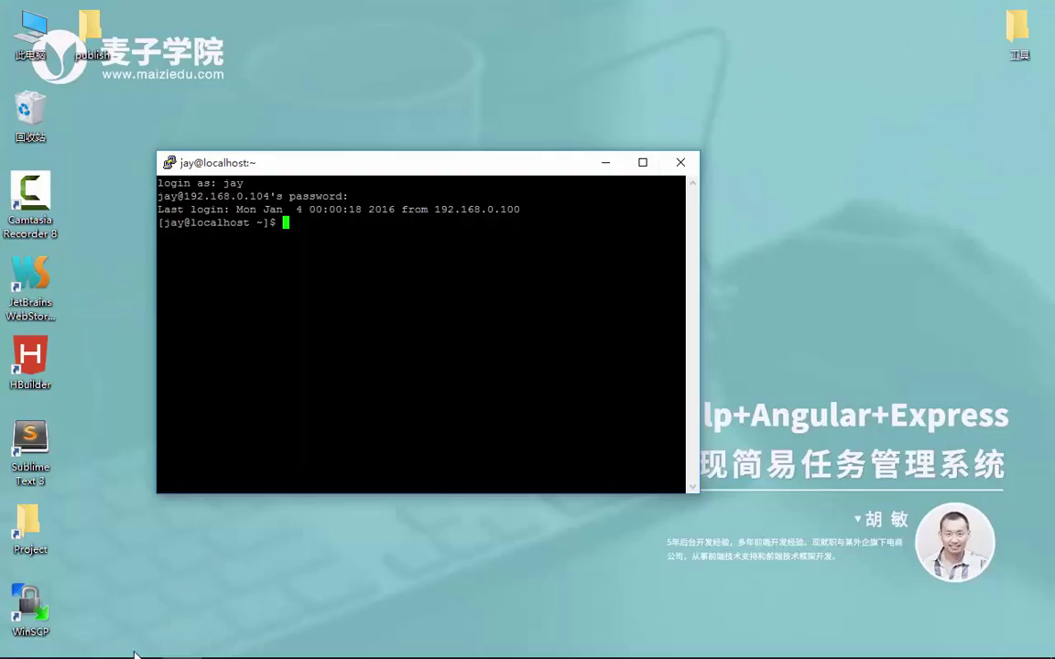
Open nodejs.org in Chrome
left_click(63, 643)
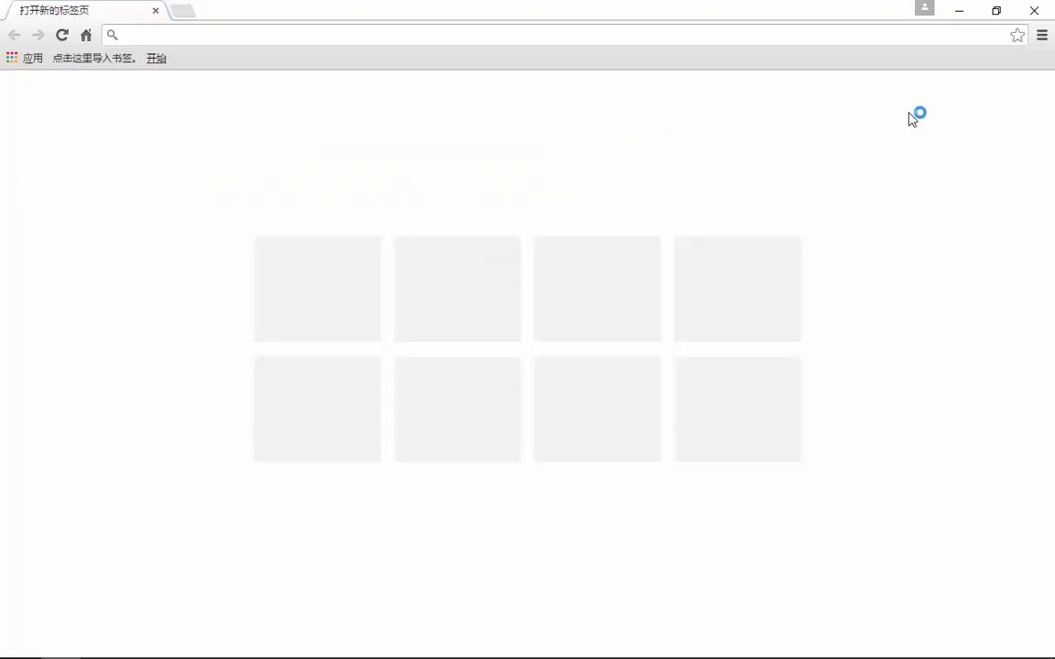
type("node")
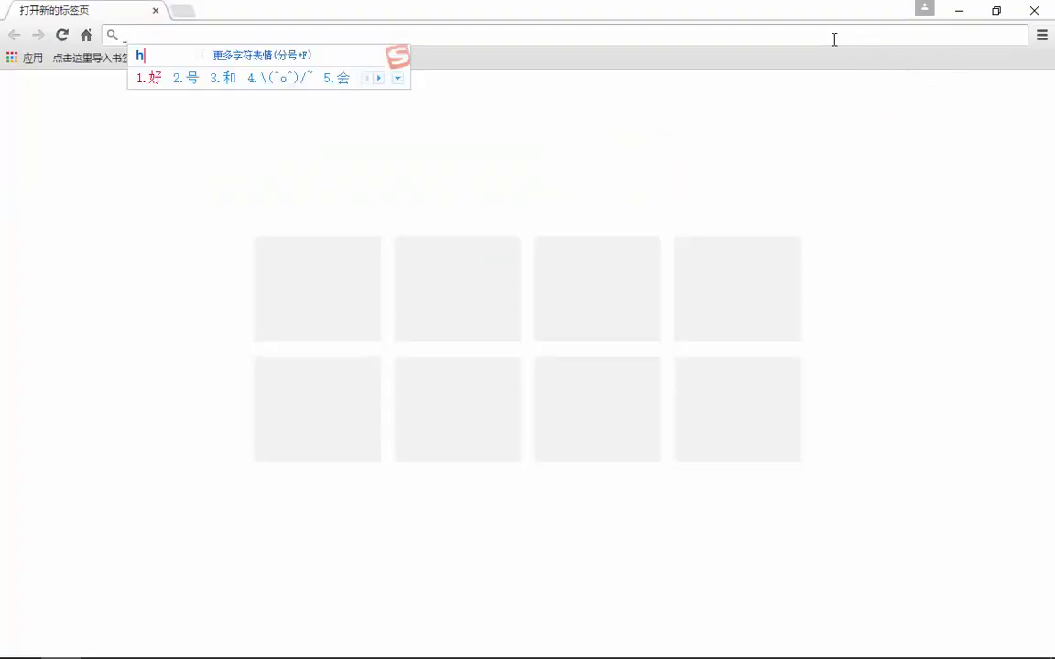
key("shift")
type("js")
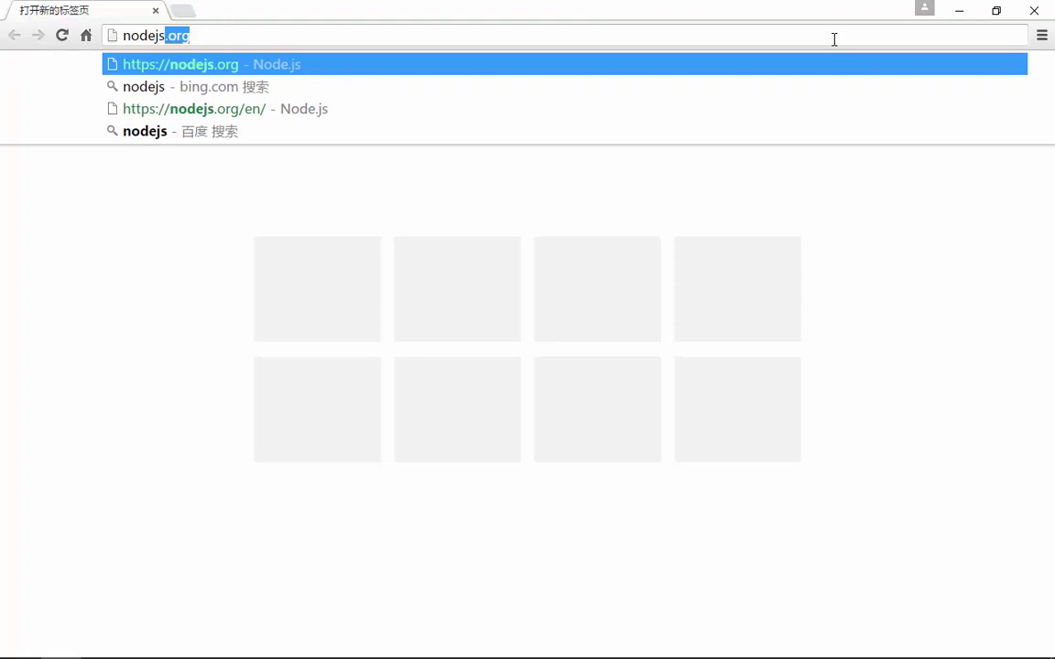
key("Return")
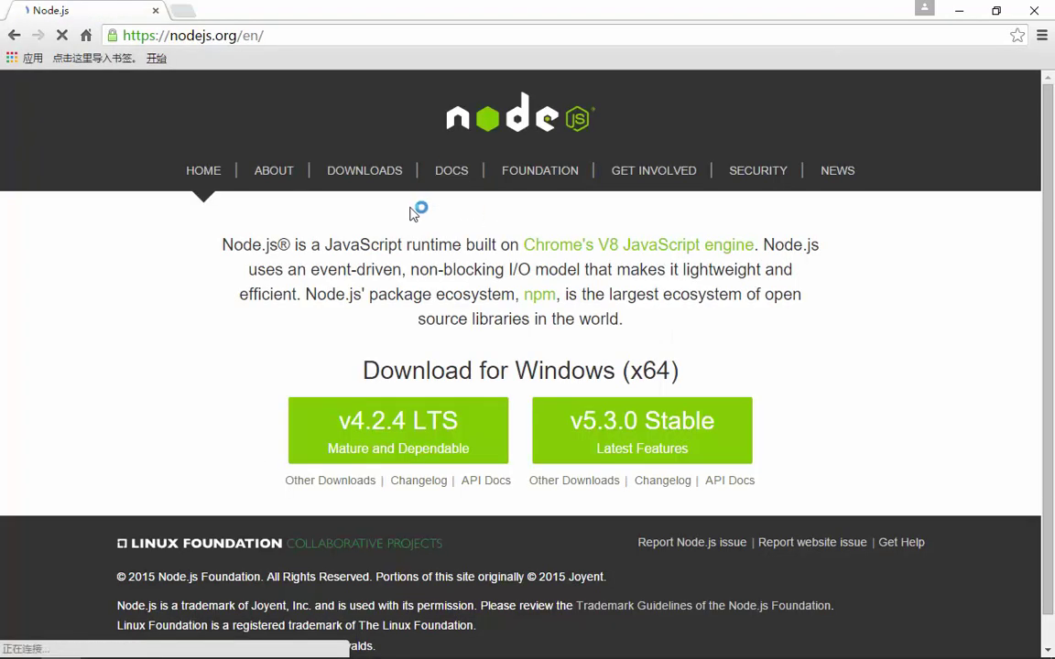
Download the Linux Binaries 64-bit tarball node-v4.2.4-linux-x64.tar.gz, then minimize Chrome
left_click(363, 171)
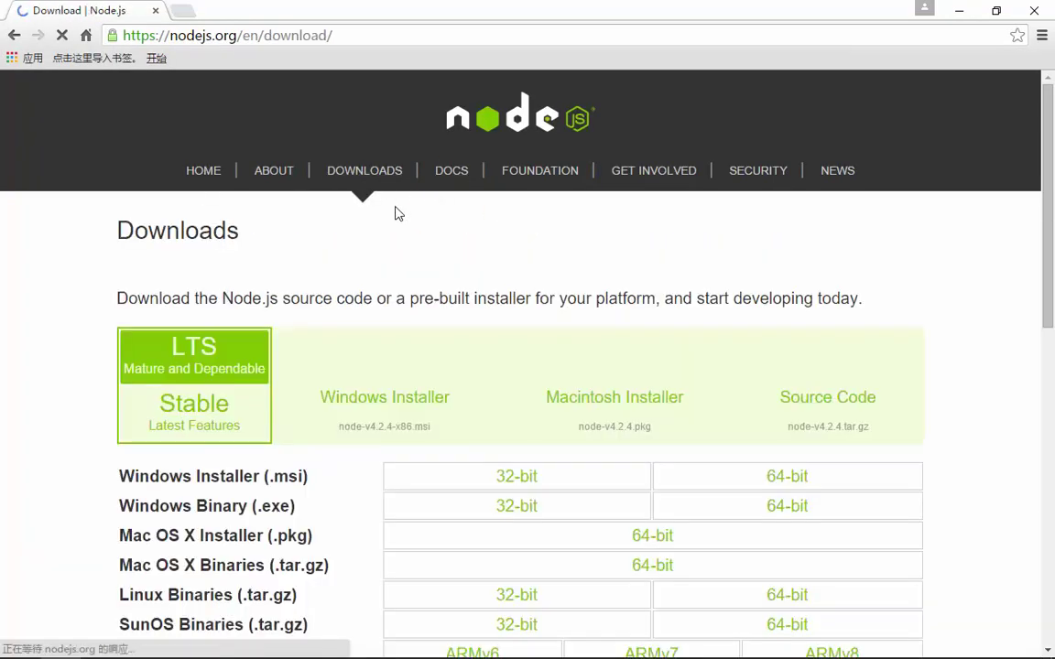
scroll(371, 275, "down", 3)
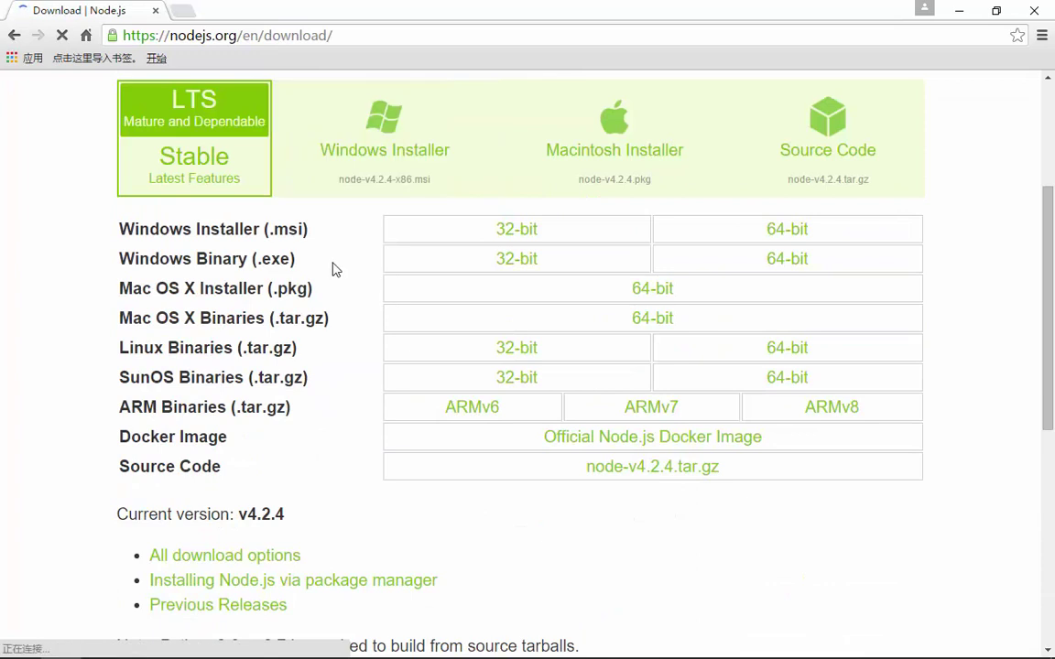
left_click(540, 323)
left_click(778, 360)
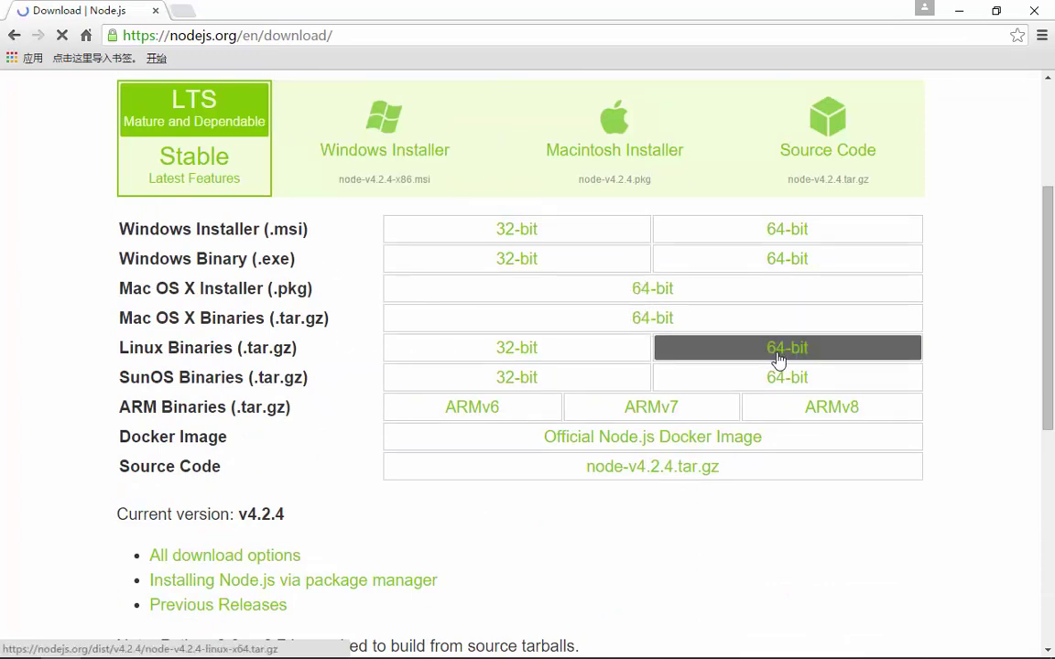
left_click(549, 350)
left_click(719, 360)
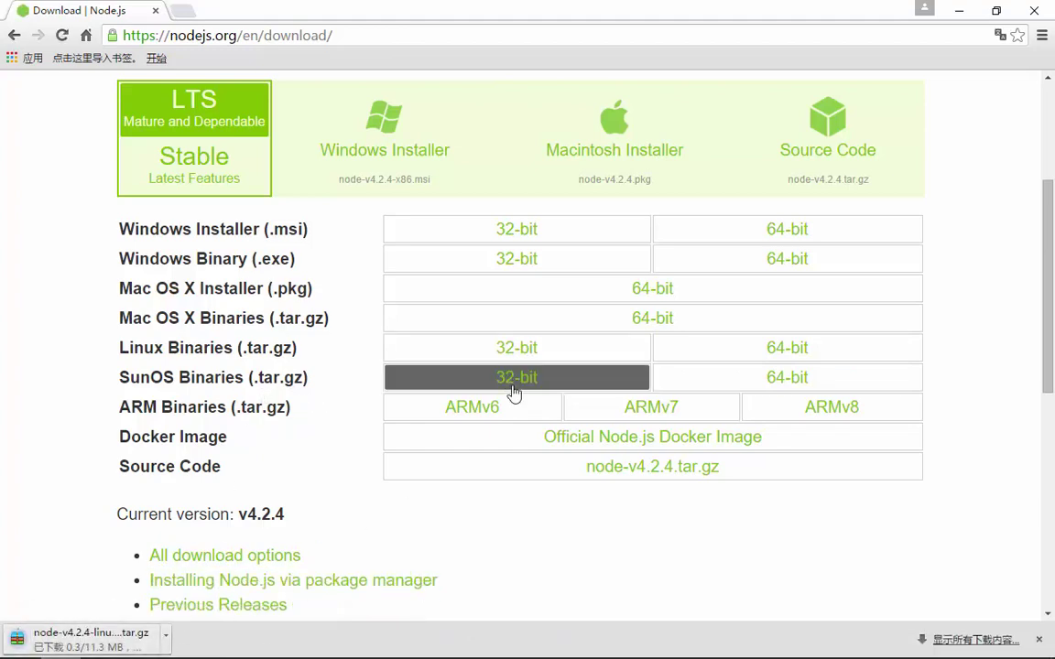
scroll(485, 400, "down", 2)
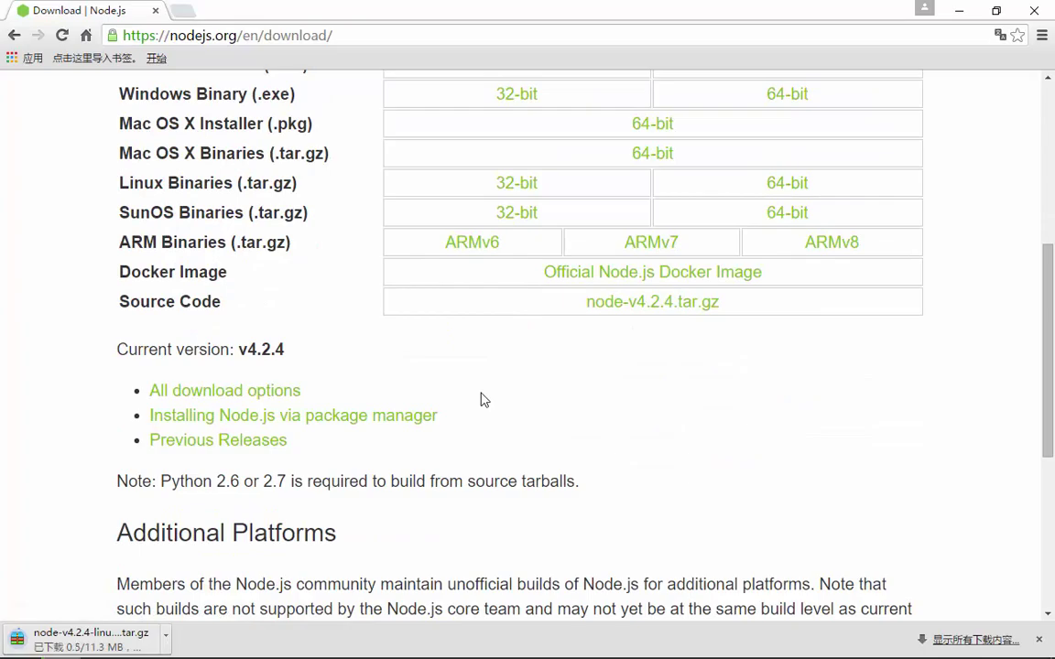
scroll(483, 400, "down", 2)
left_click(962, 14)
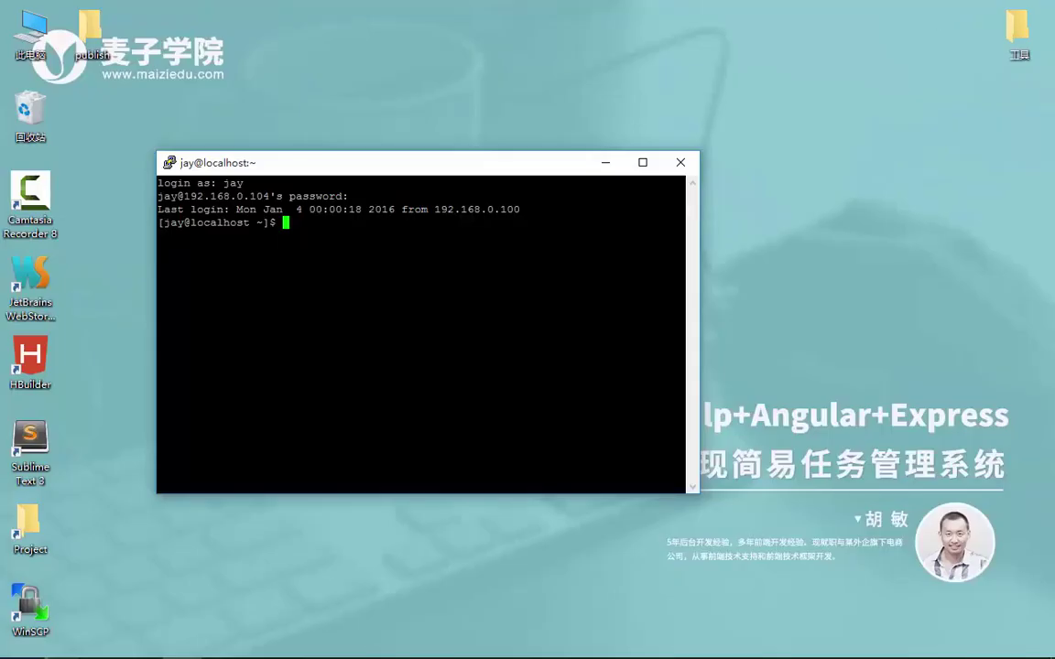
Create an 'install packages' folder in the server's home directory and open it
left_click_drag(550, 171, 750, 122)
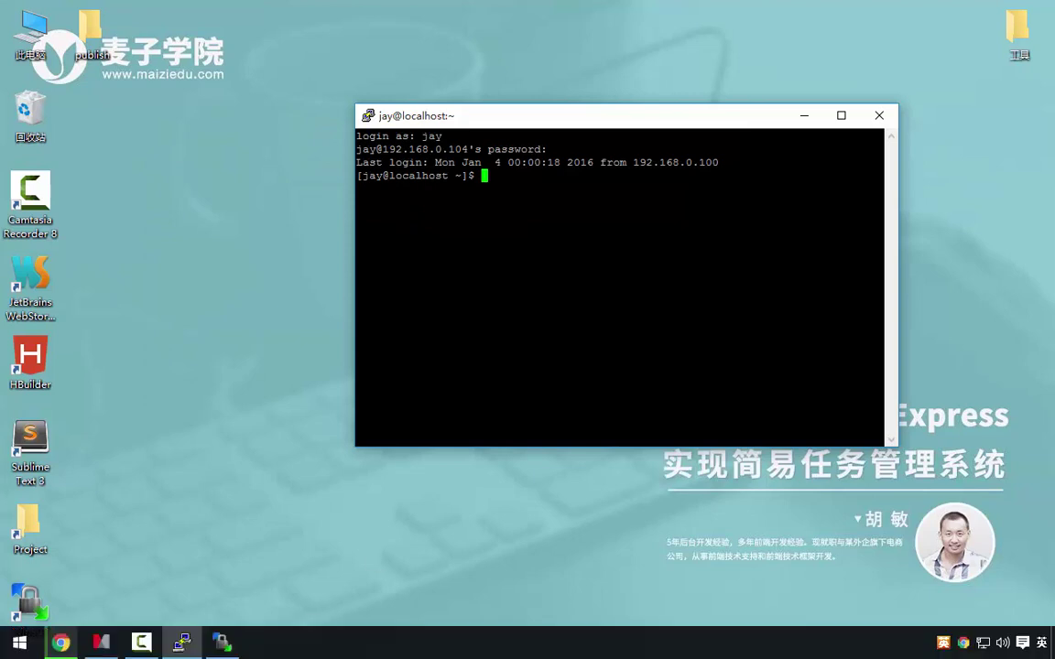
mouse_move(233, 652)
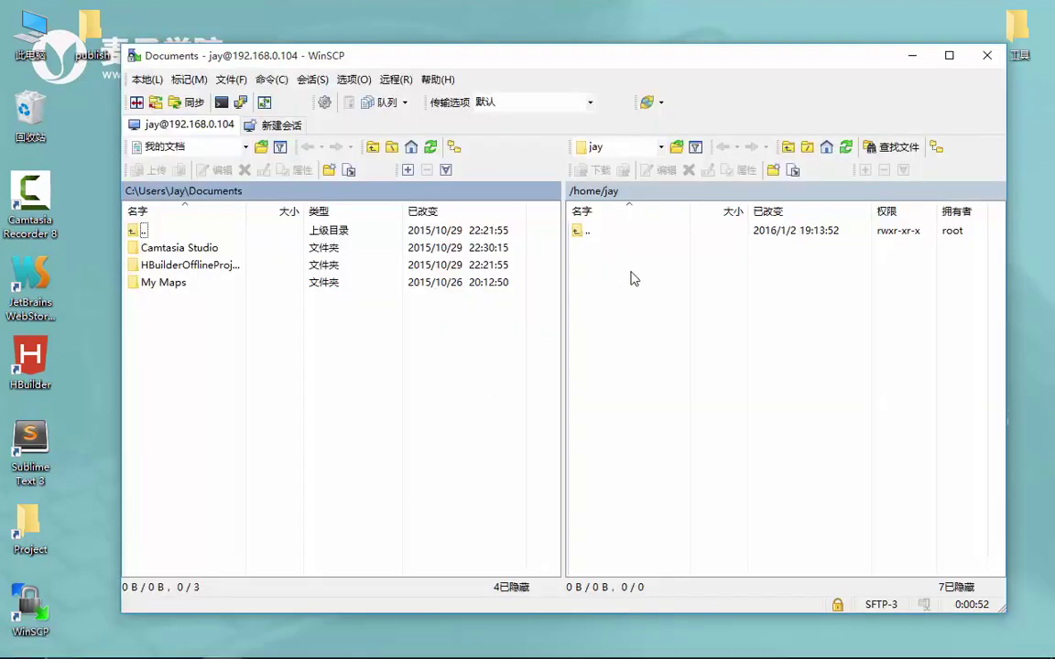
left_click(591, 236)
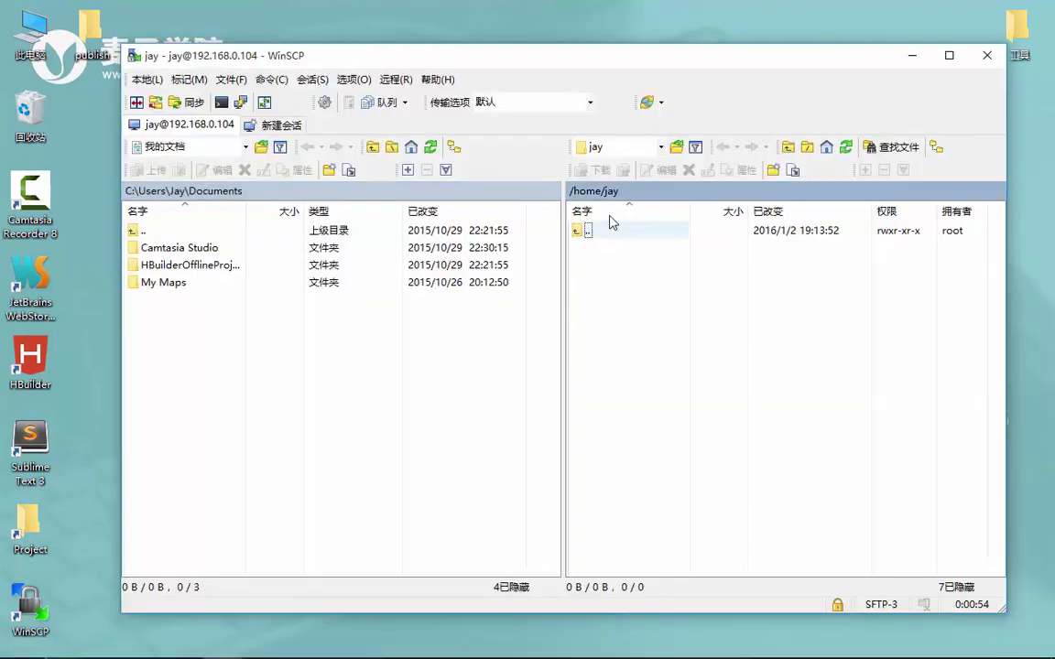
right_click(638, 288)
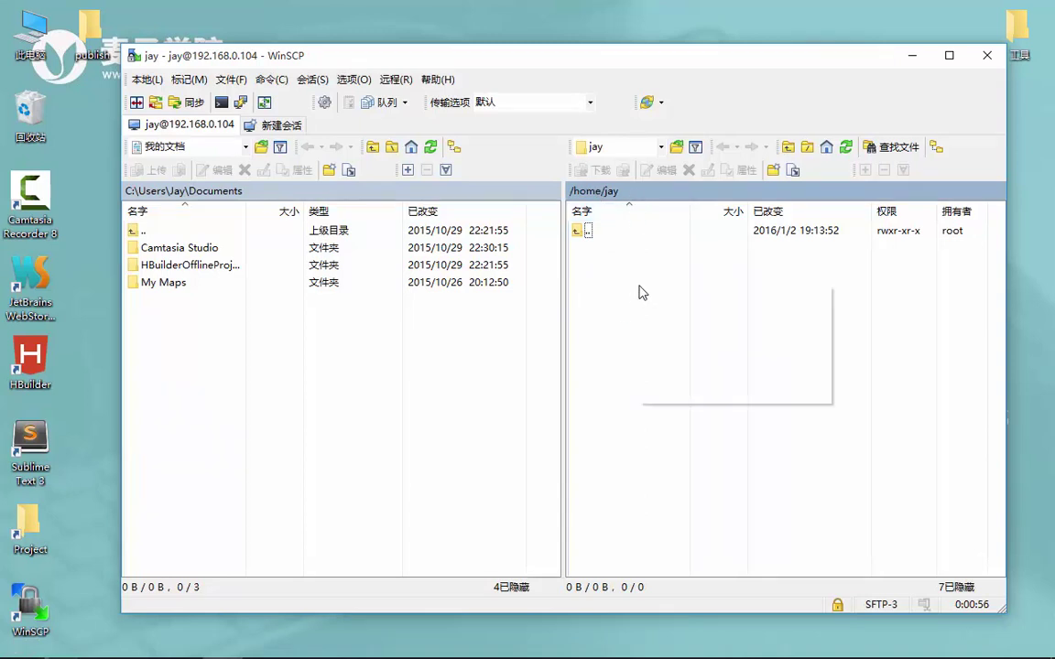
mouse_move(758, 391)
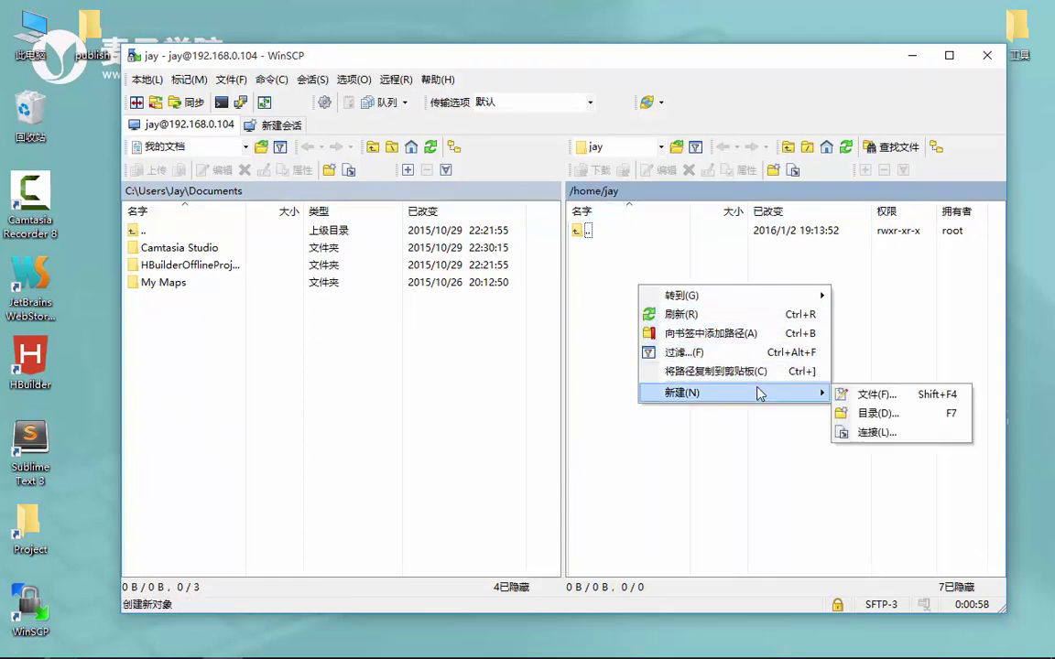
left_click(870, 414)
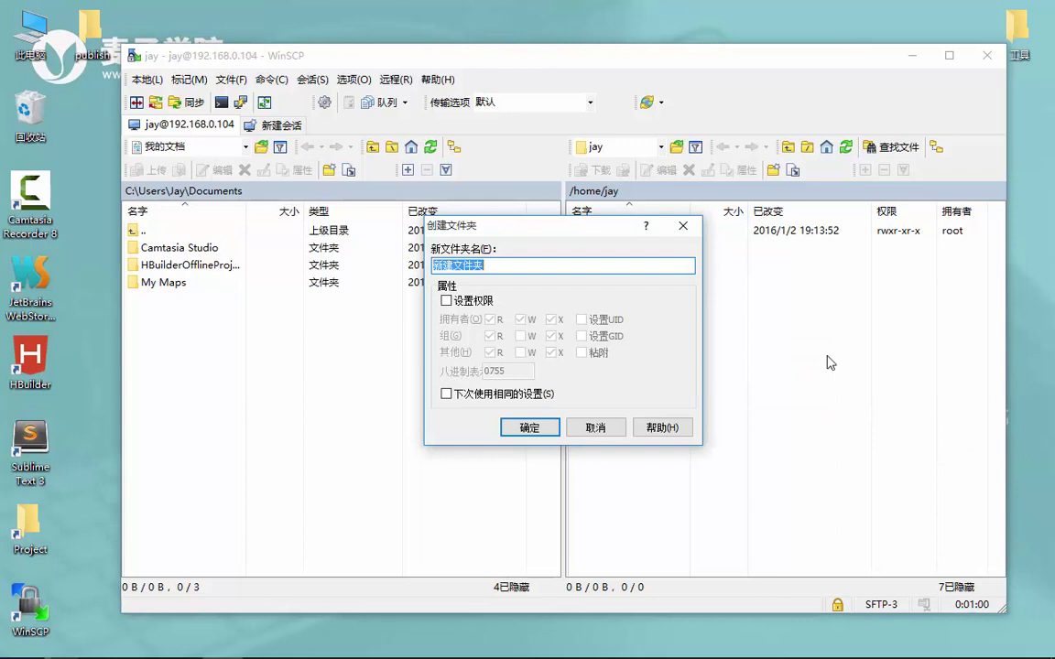
type("install packages")
key("Return")
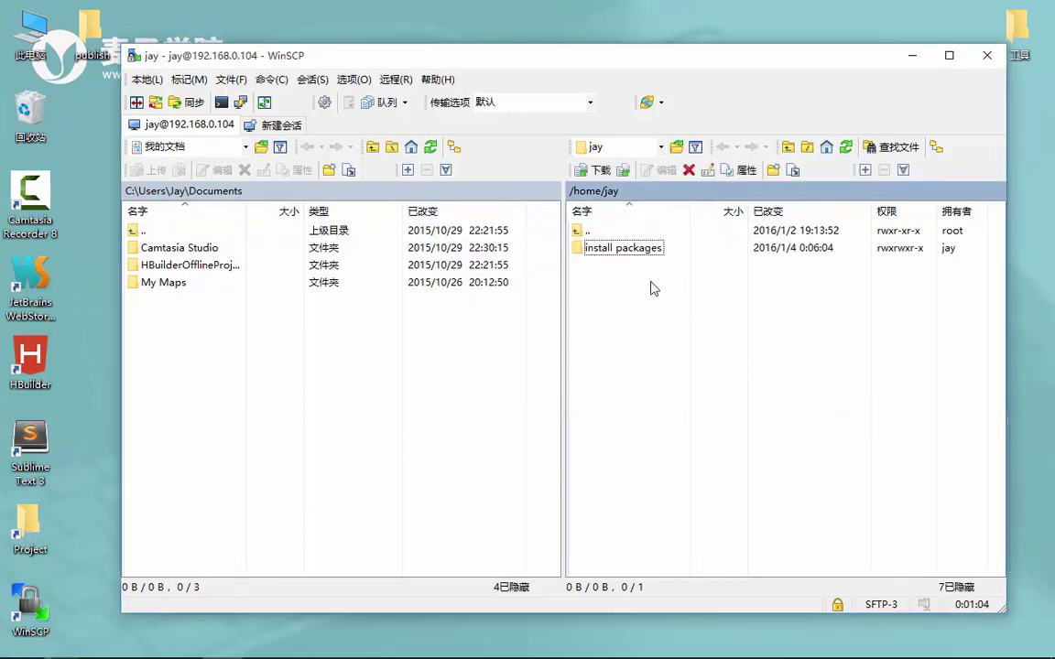
double_click(631, 248)
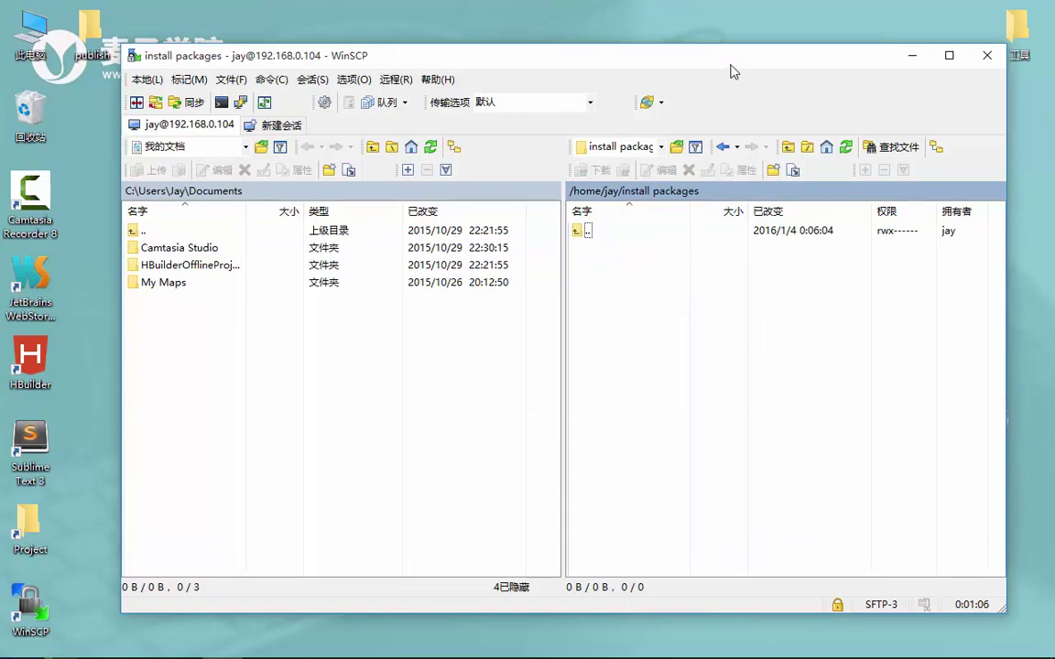
left_click_drag(660, 64, 871, 65)
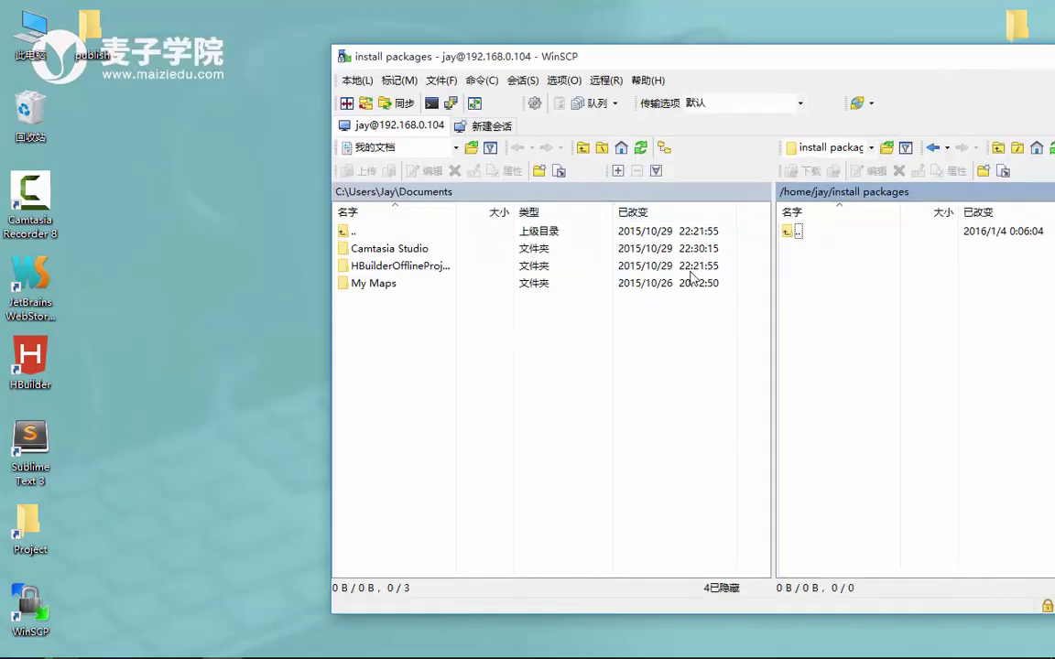
Check the Node.js download progress in Chrome, then minimize it and refresh the desktop
mouse_move(74, 648)
left_click(125, 591)
left_click(101, 577)
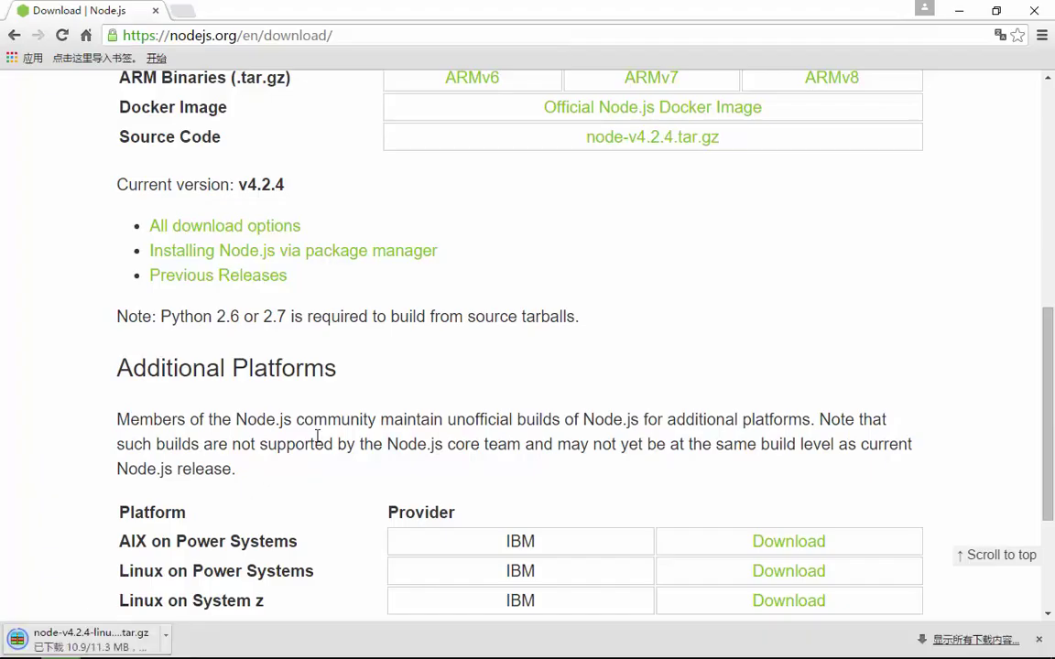
left_click(959, 10)
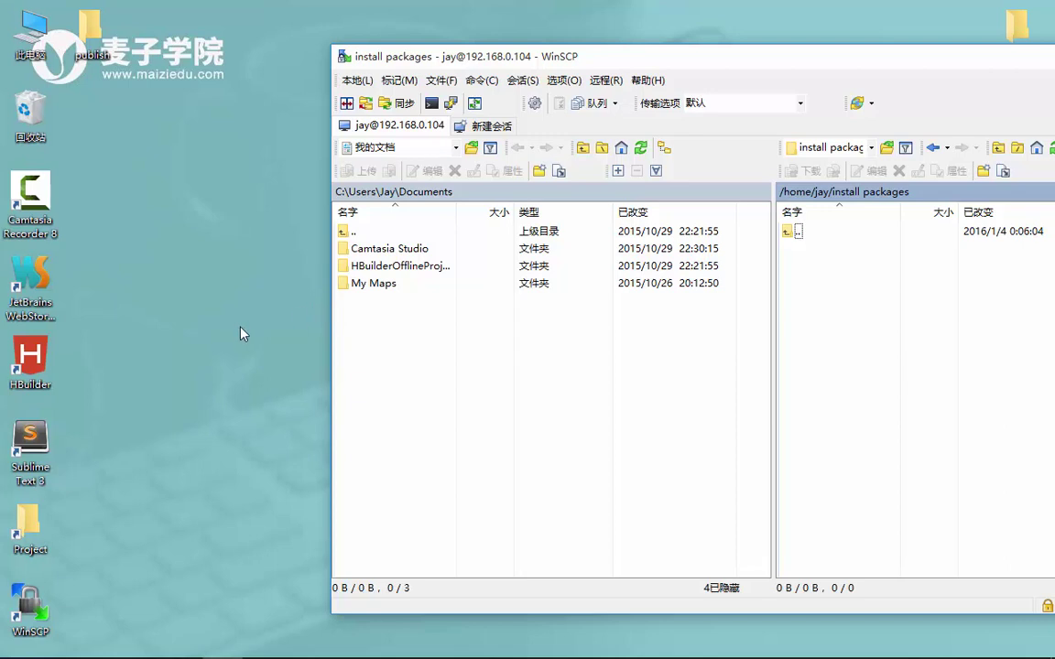
right_click(164, 308)
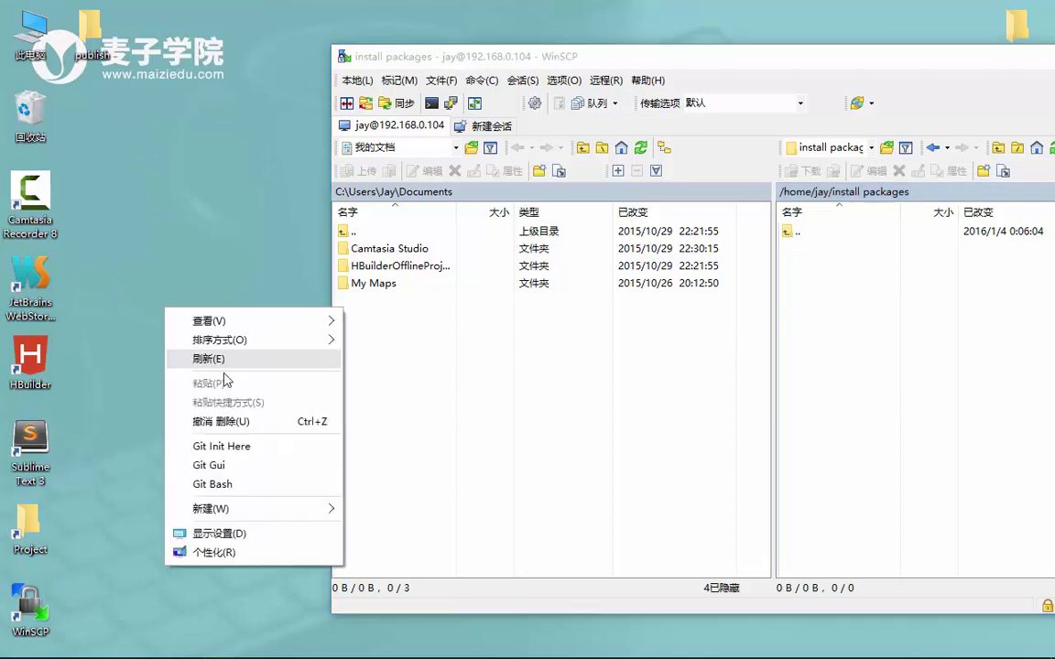
left_click(215, 357)
Move node-v4.2.4-linux-x64.tar.gz from Downloads onto the desktop and close Explorer
double_click(34, 38)
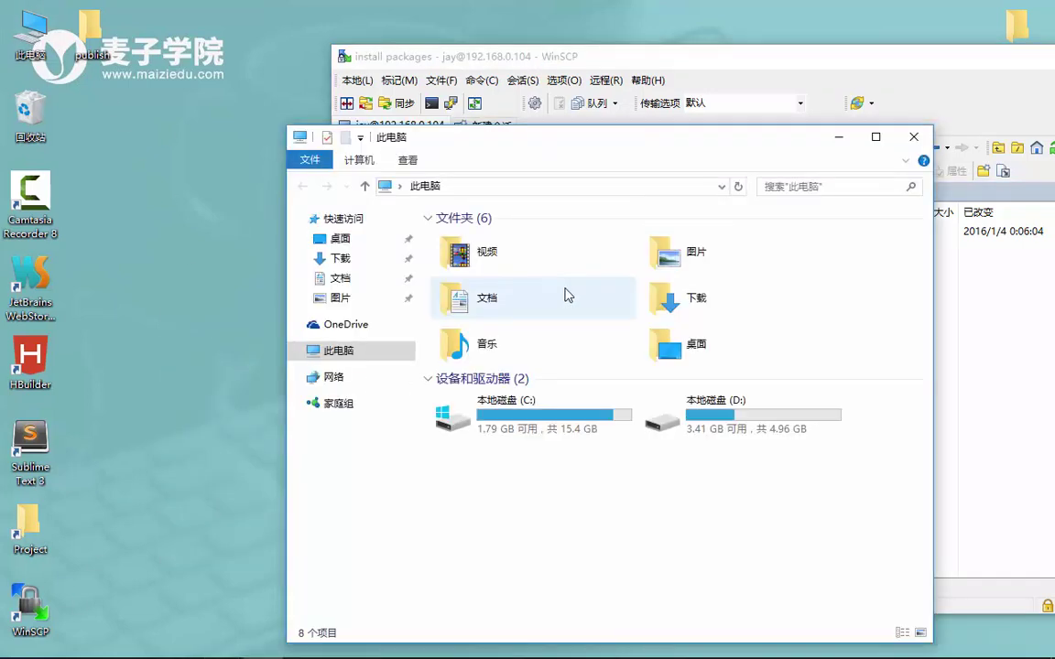
double_click(714, 294)
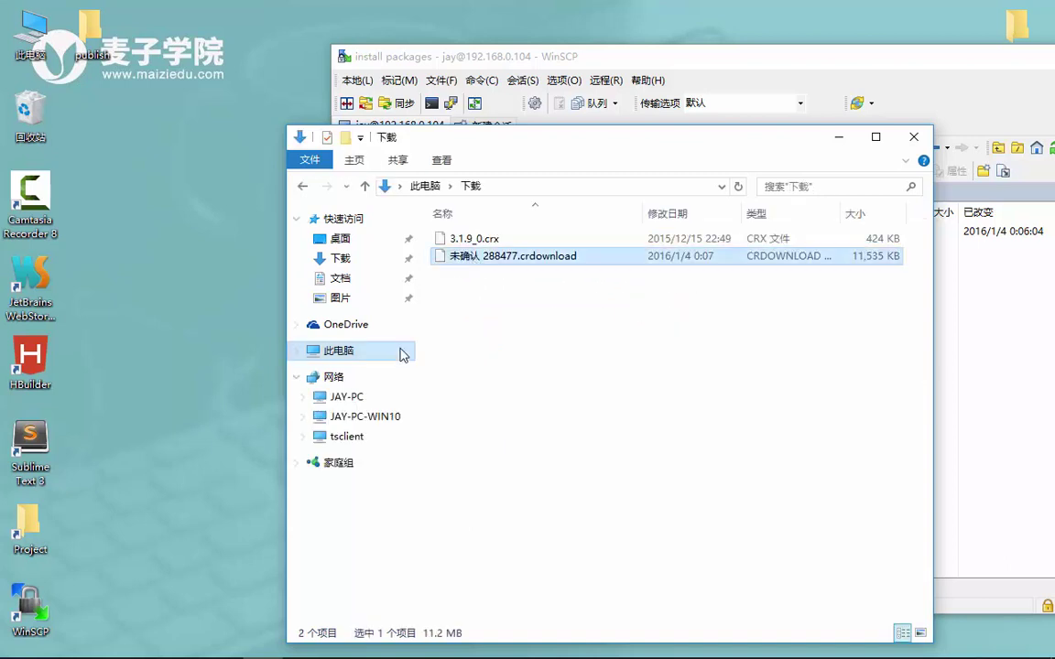
left_click_drag(513, 256, 220, 312)
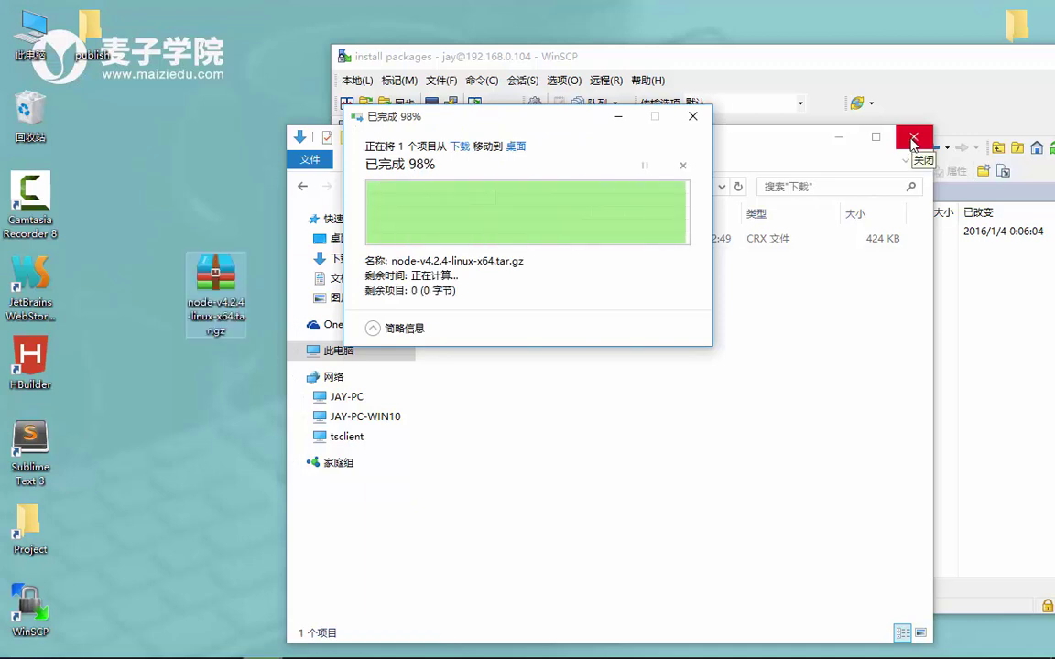
left_click(914, 139)
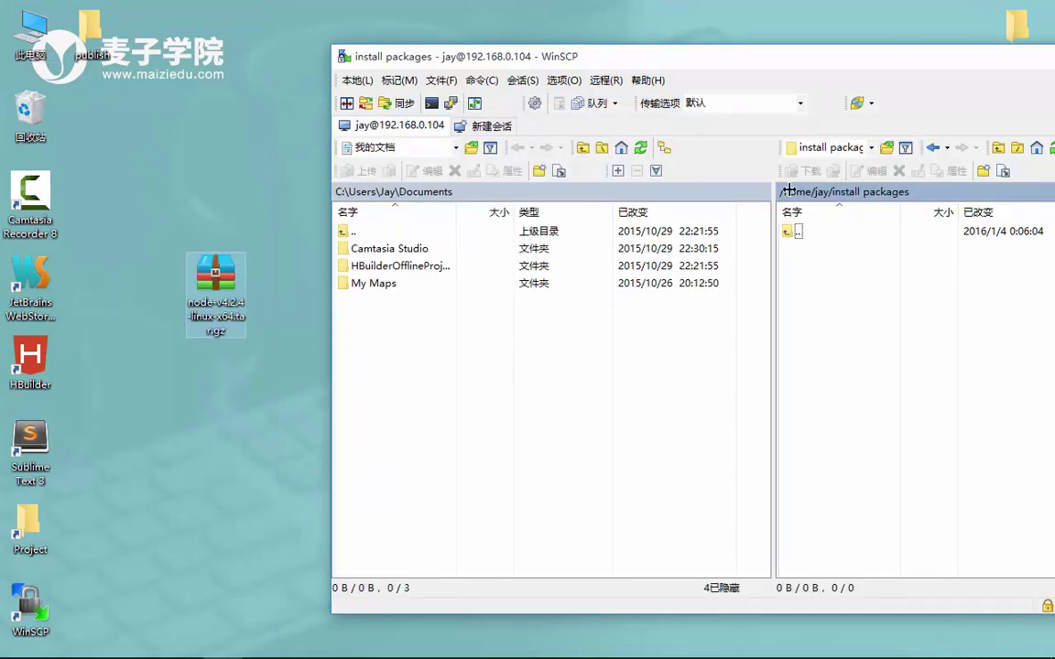
Upload node-v4.2.4-linux-x64.tar.gz into the remote install packages folder, suppressing future transfer prompts
left_click_drag(820, 63, 777, 63)
left_click_drag(218, 288, 906, 368)
left_click(471, 405)
left_click(766, 382)
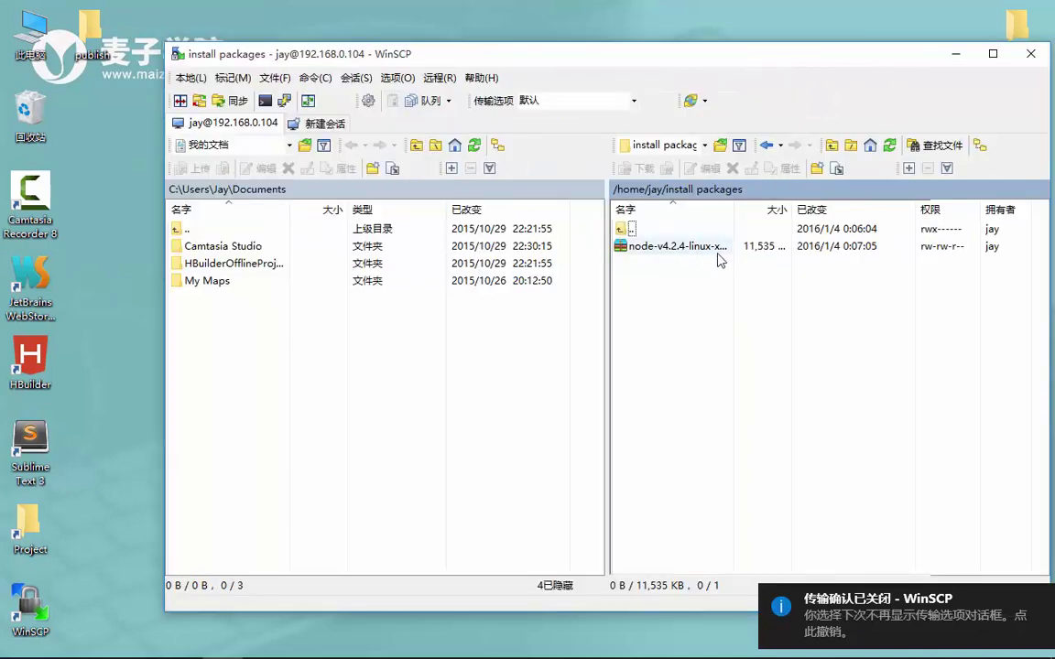
left_click(692, 255)
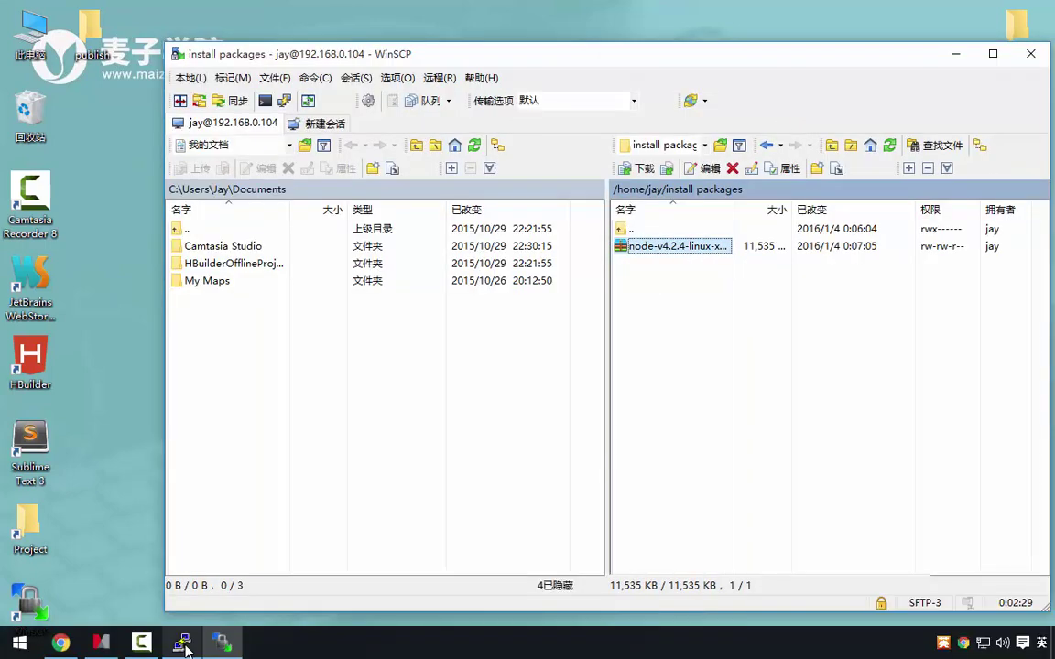
left_click(183, 646)
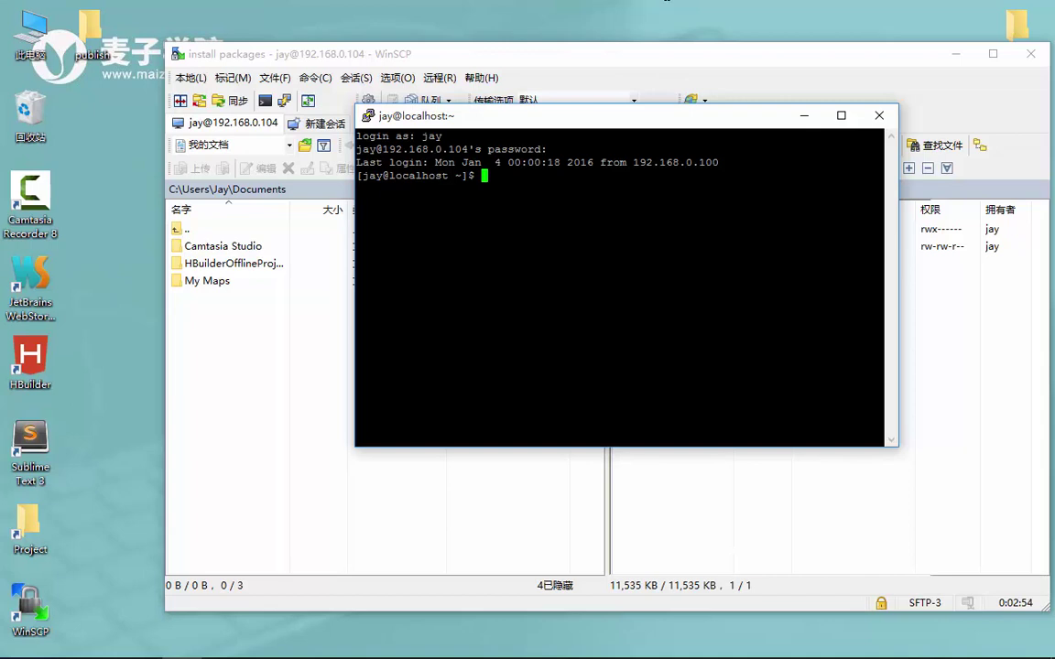
List the home directory, then enter the install packages folder and list its files
type("ls")
key("Return")
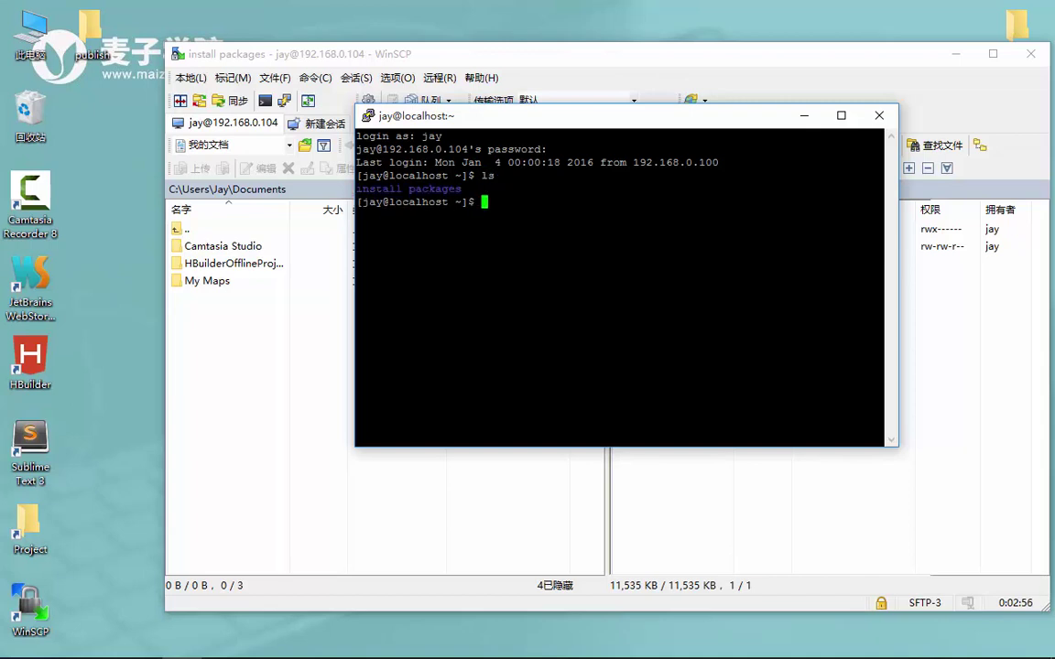
type("cd /i")
key("BackSpace")
key("BackSpace")
type("in")
key("Tab")
key("Return")
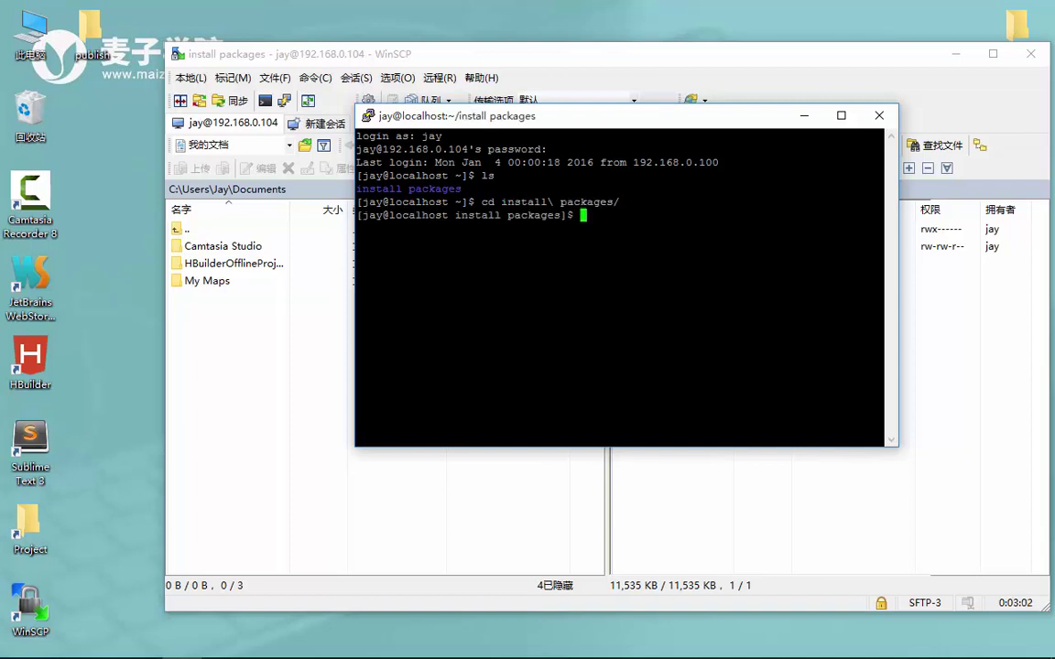
type("ls")
key("Return")
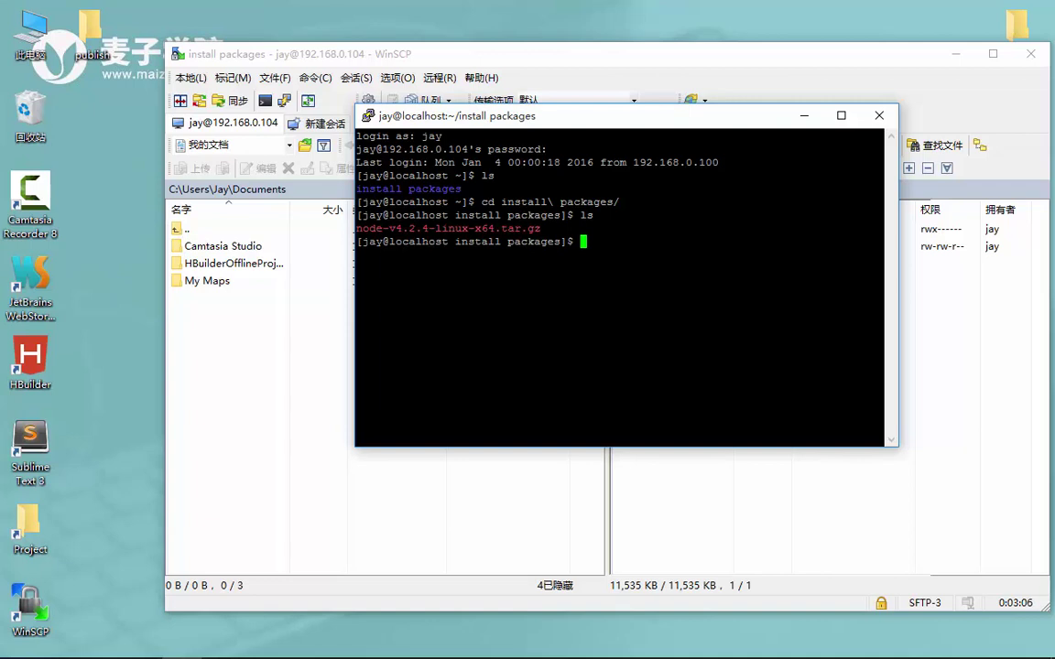
Extract node-v4.2.4-linux-x64.tar.gz with tar -xzvf
type("tar -")
type("xzvf")
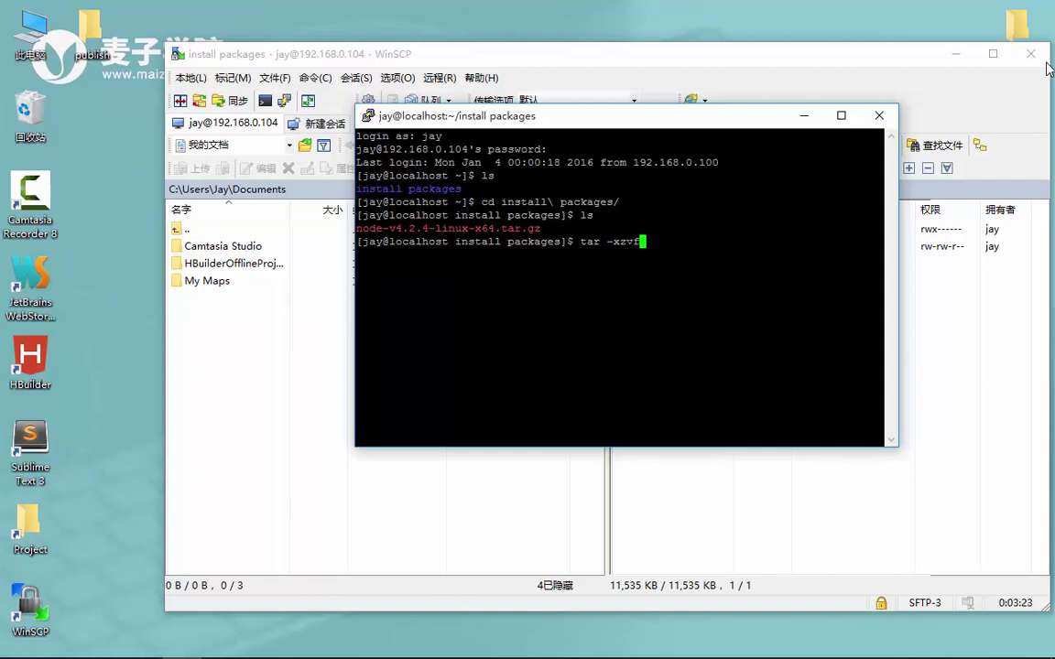
type(" no")
key("Tab")
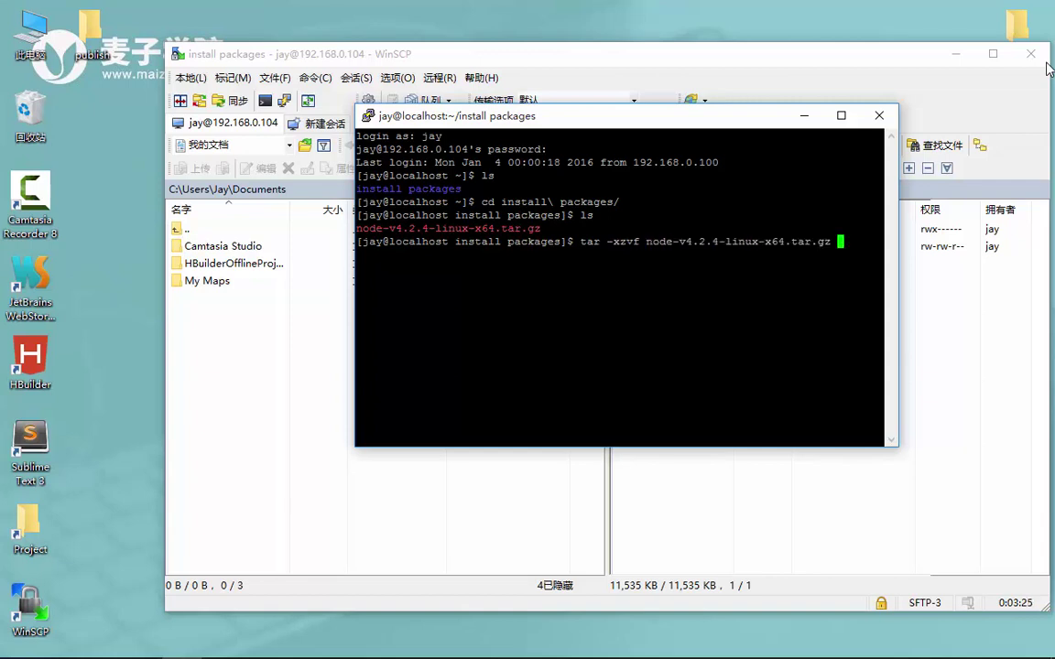
key("Return")
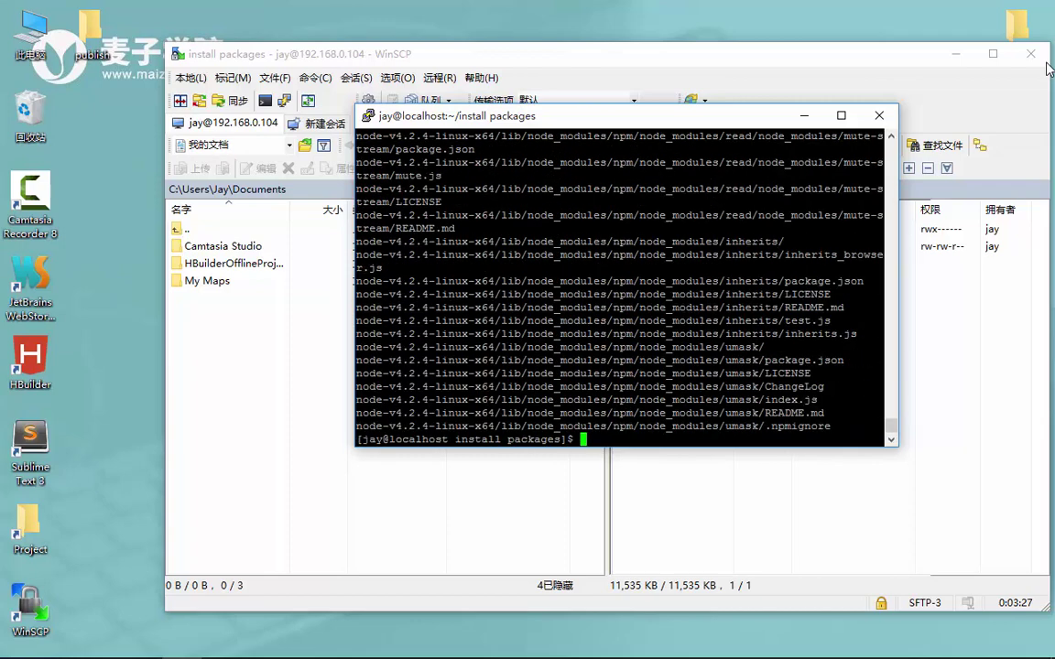
List the extracted files and change into the node-v4.2.4-linux-x64 folder
type("ls")
key("Return")
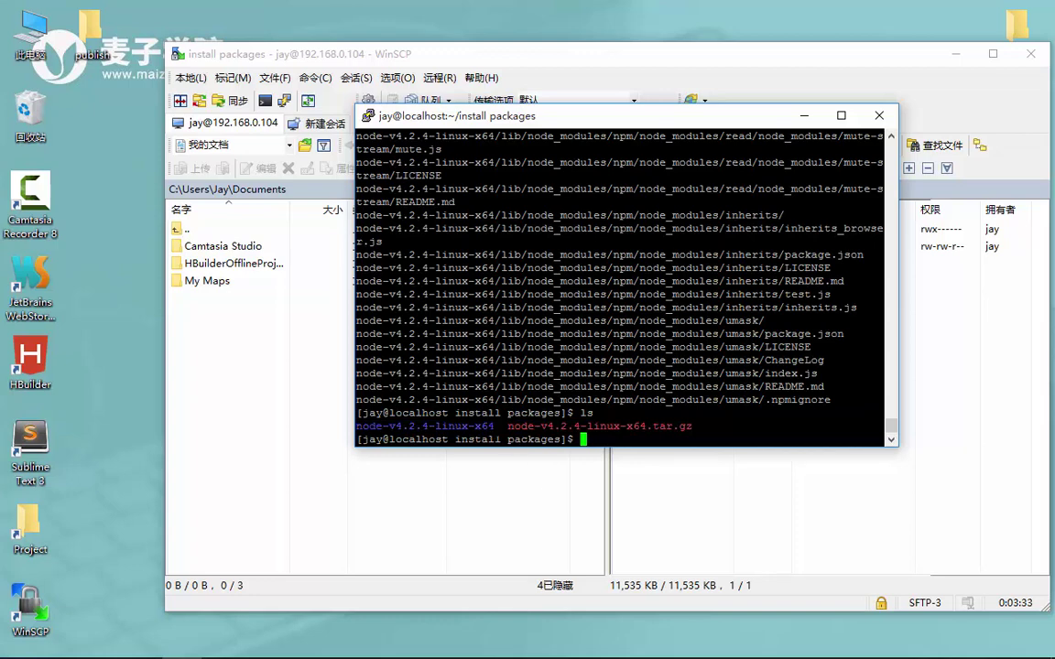
left_click_drag(356, 427, 497, 427)
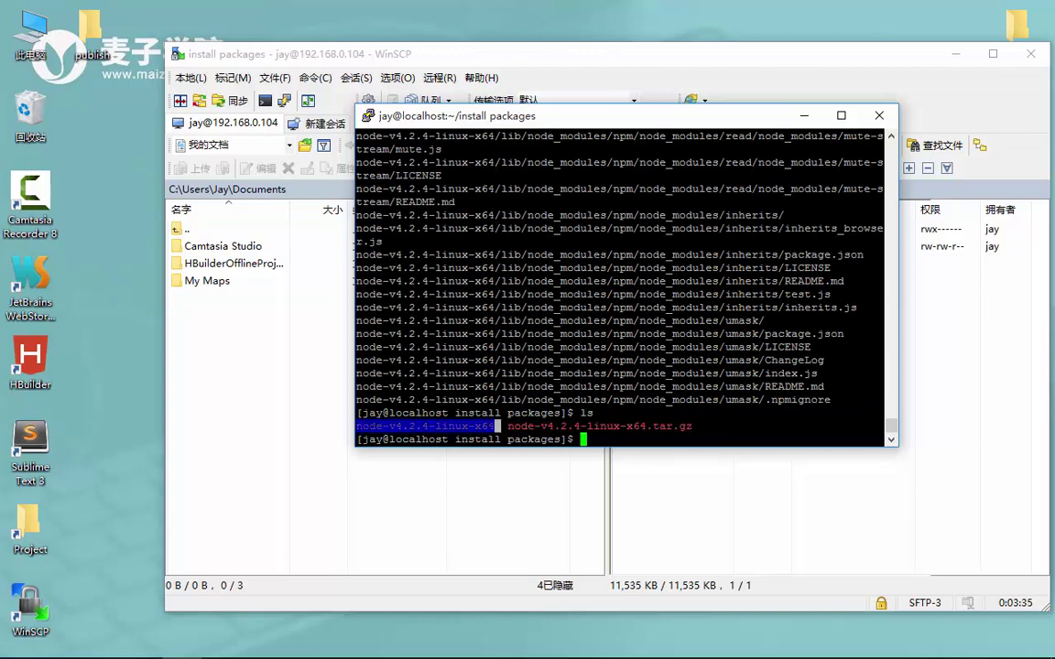
left_click(497, 426)
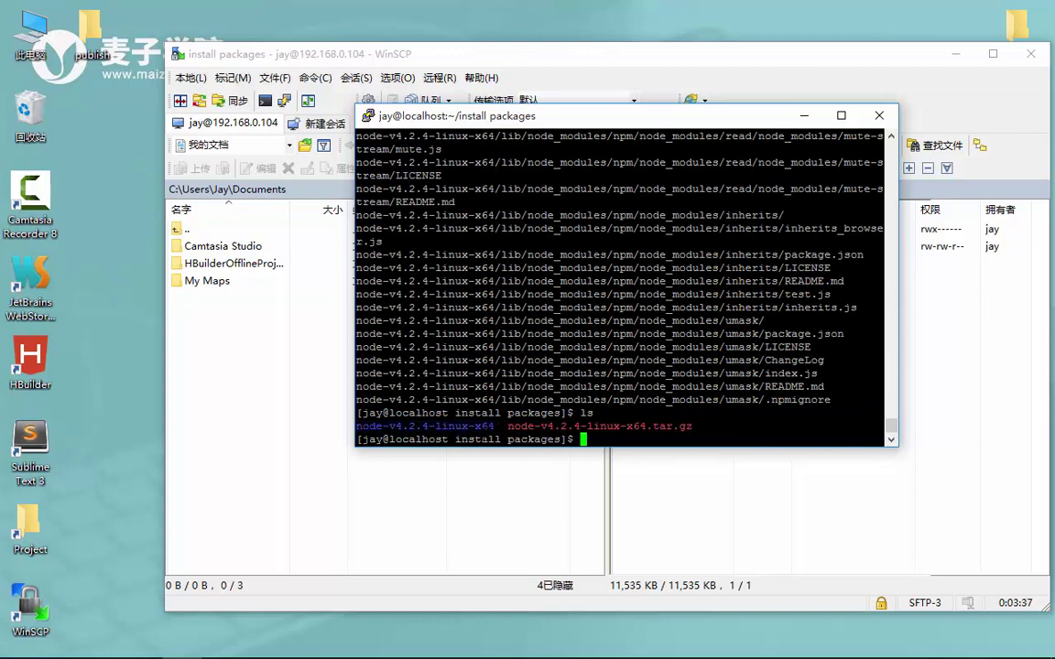
type("cd node")
key("Tab")
key("Return")
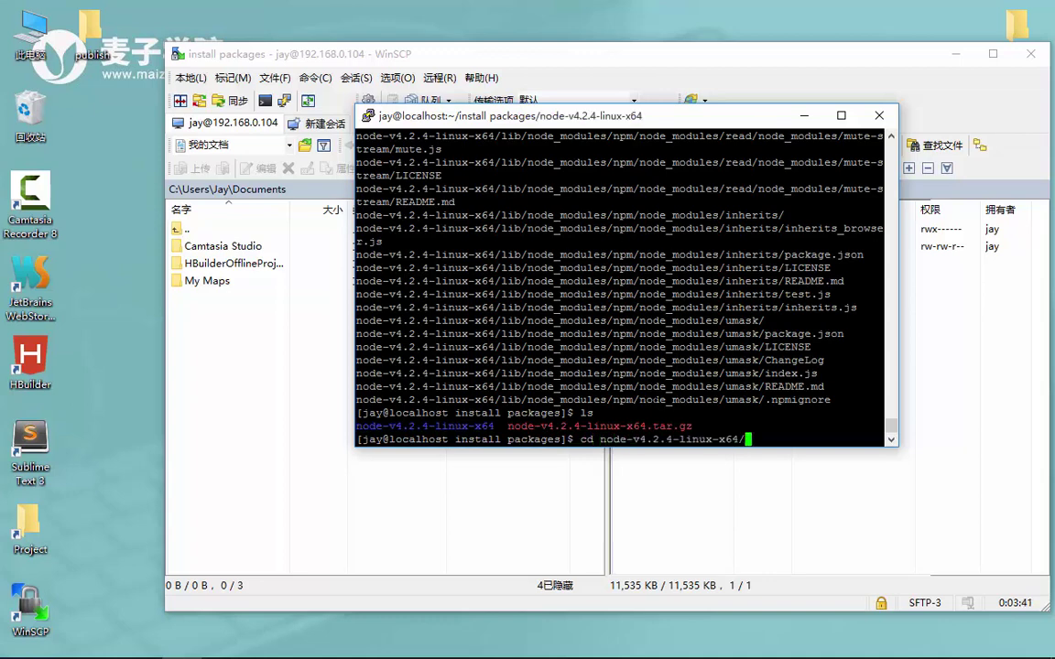
List the folder's bin, lib and share contents, then run node and get command not found
type("ls")
key("Return")
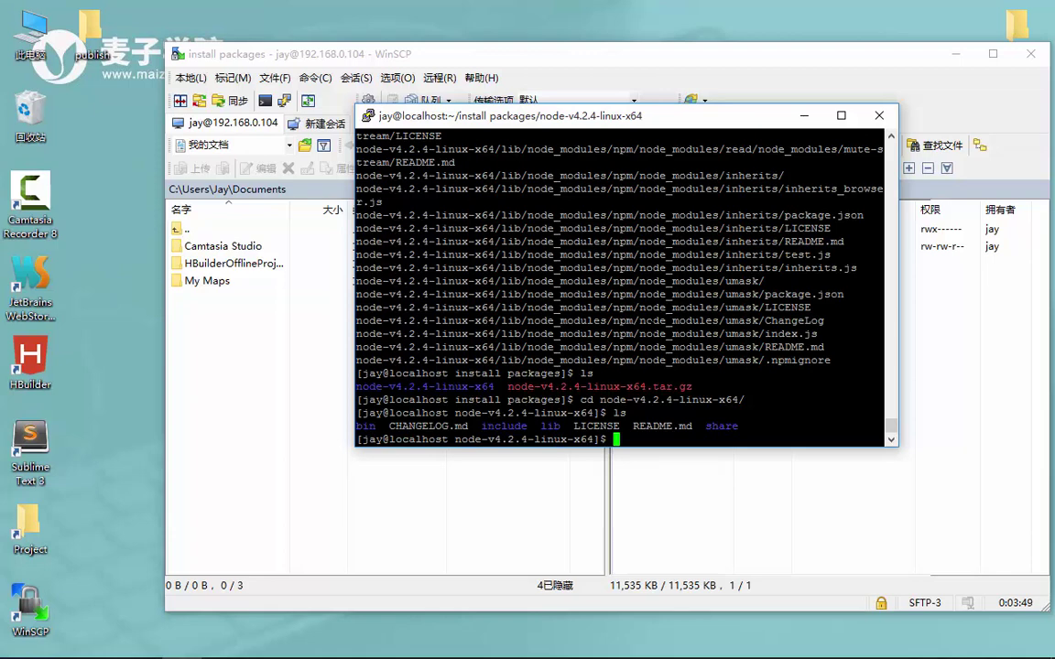
type("node")
key("Return")
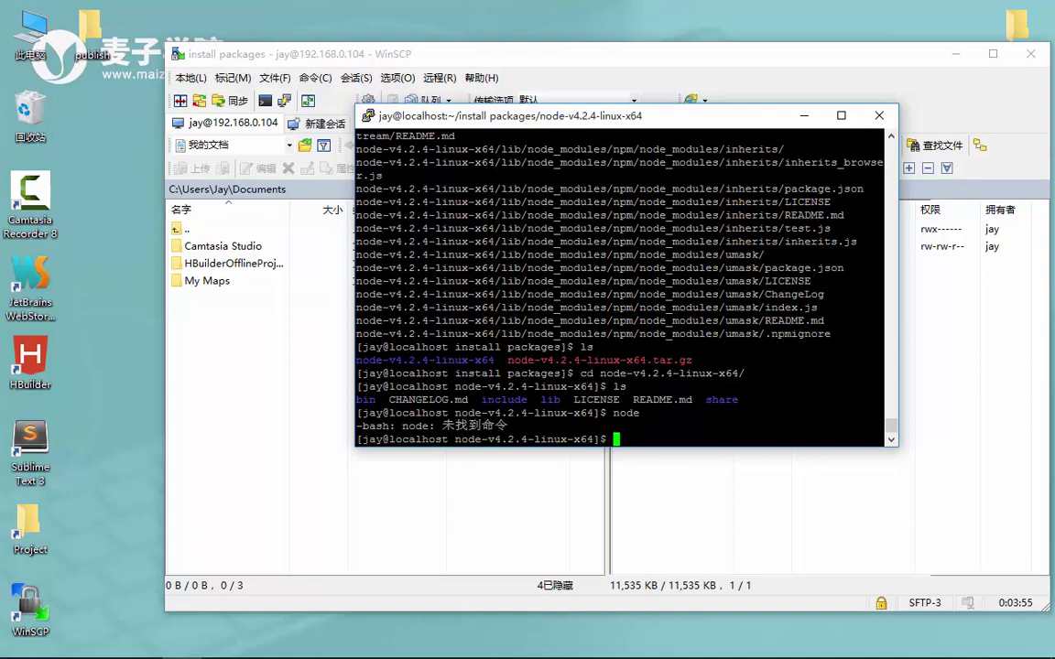
From the bin folder, run ./node -v to show v4.2.4, then confirm plain node is still not found
type("cd bin")
key("Return")
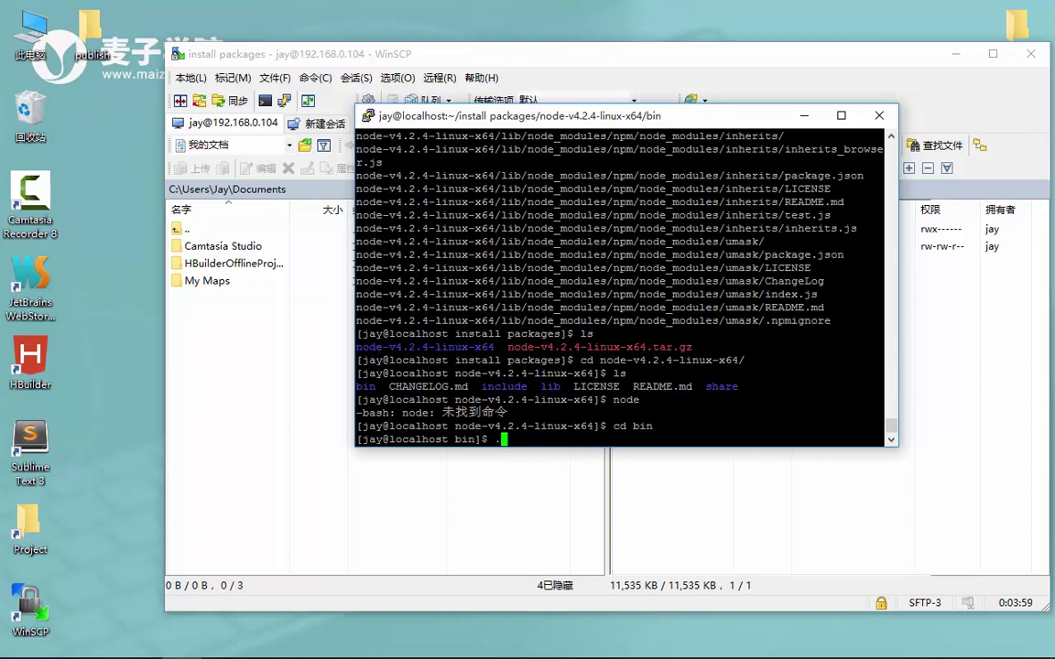
type("./node -v")
key("Return")
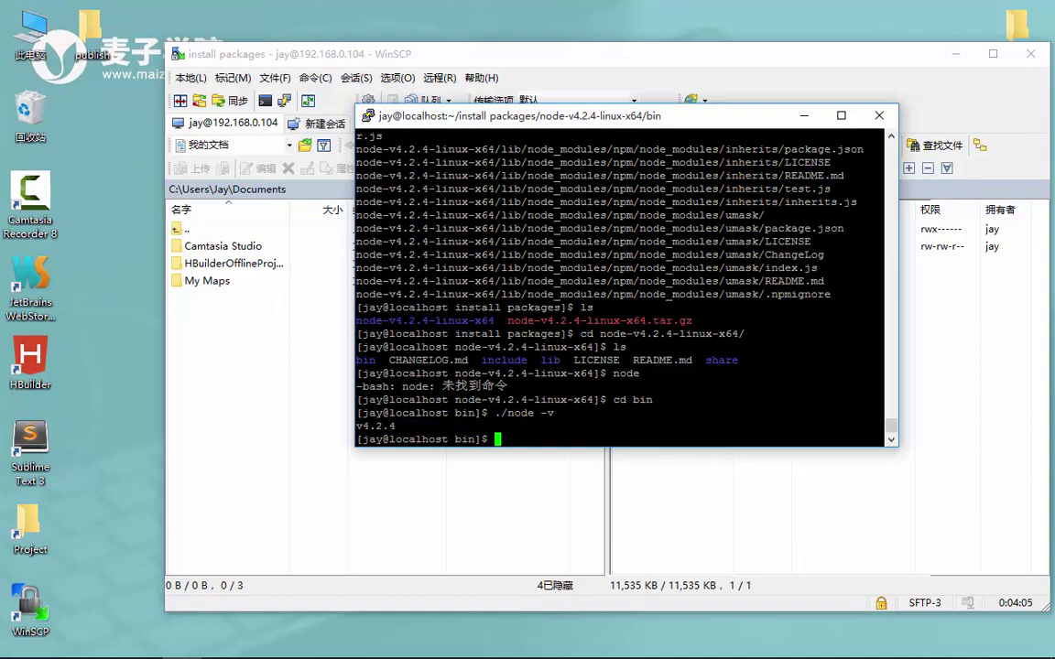
type("node")
key("Return")
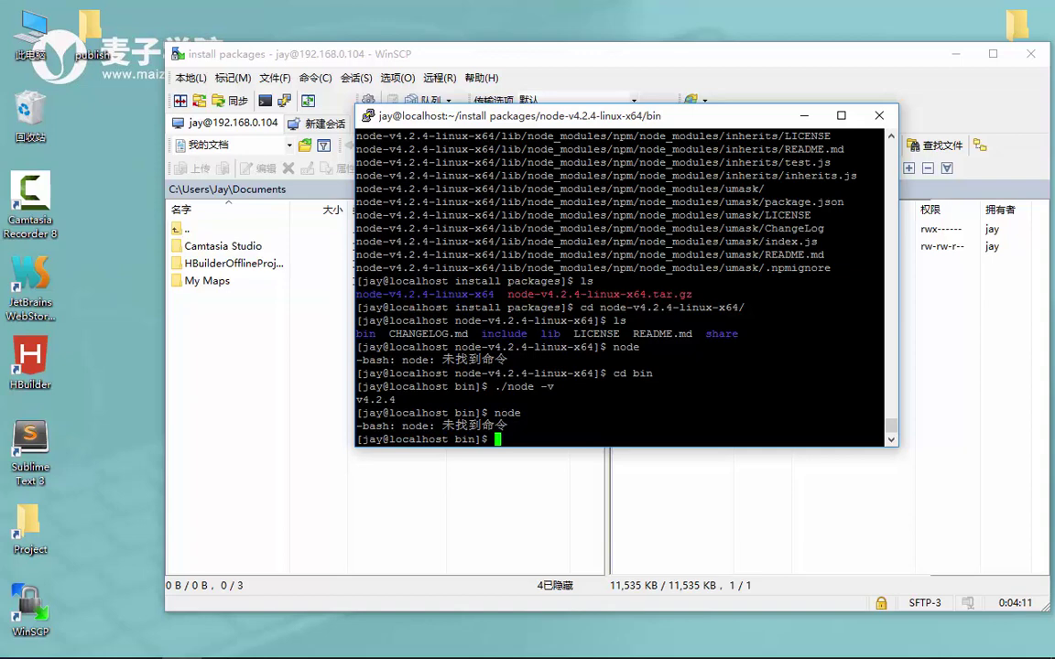
Delete the empty Subtopic below 配置环境变量 under 后端发布, then minimize Mindjet
mouse_move(140, 655)
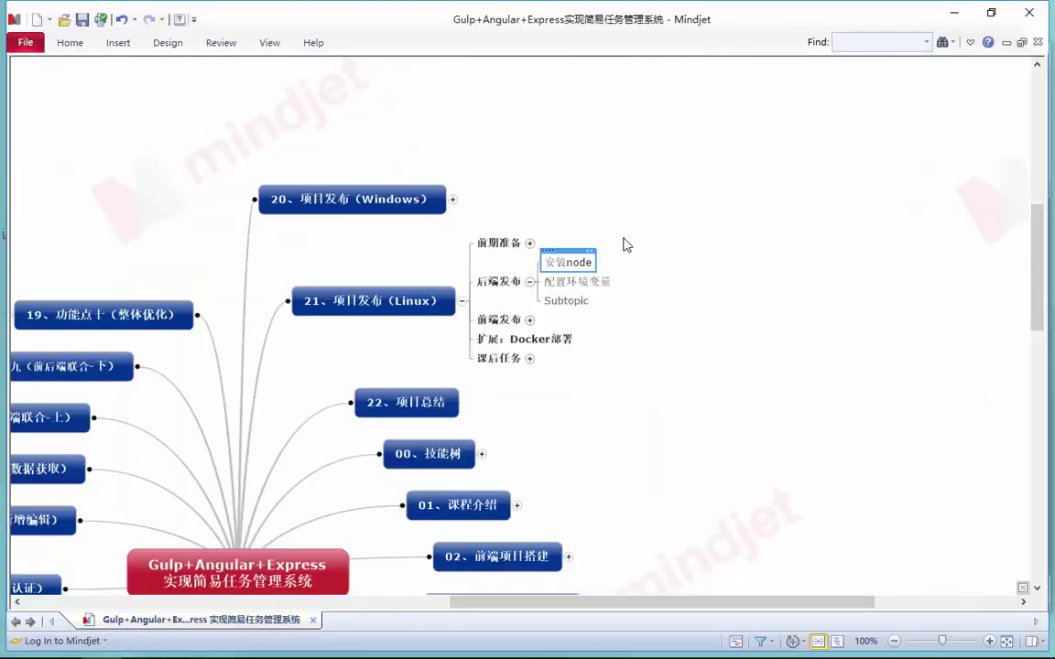
left_click(589, 289)
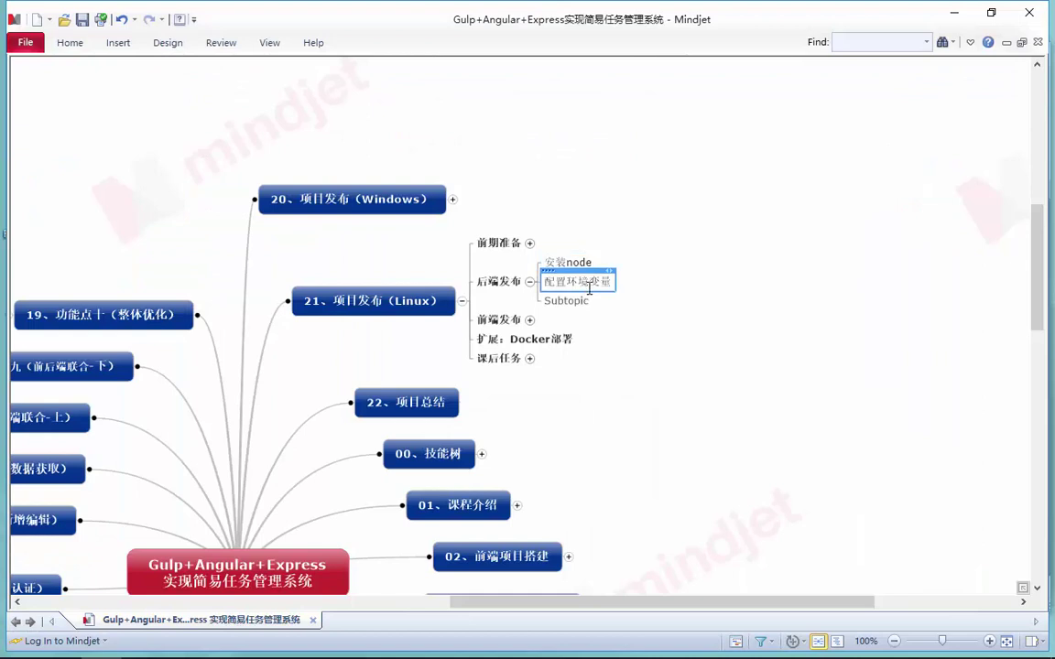
left_click(566, 301)
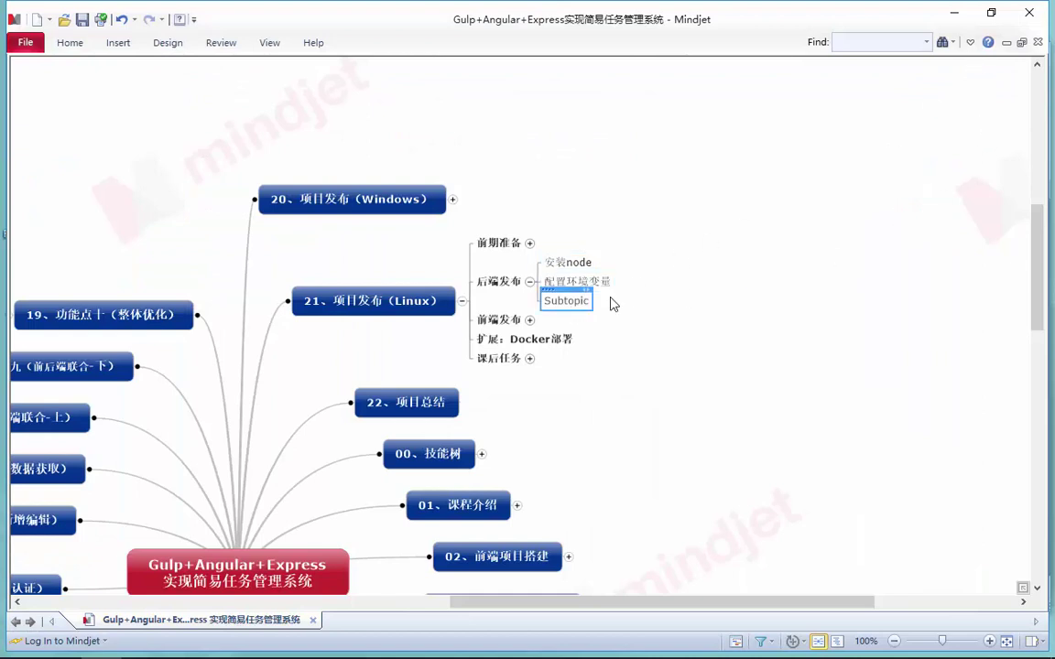
key("Delete")
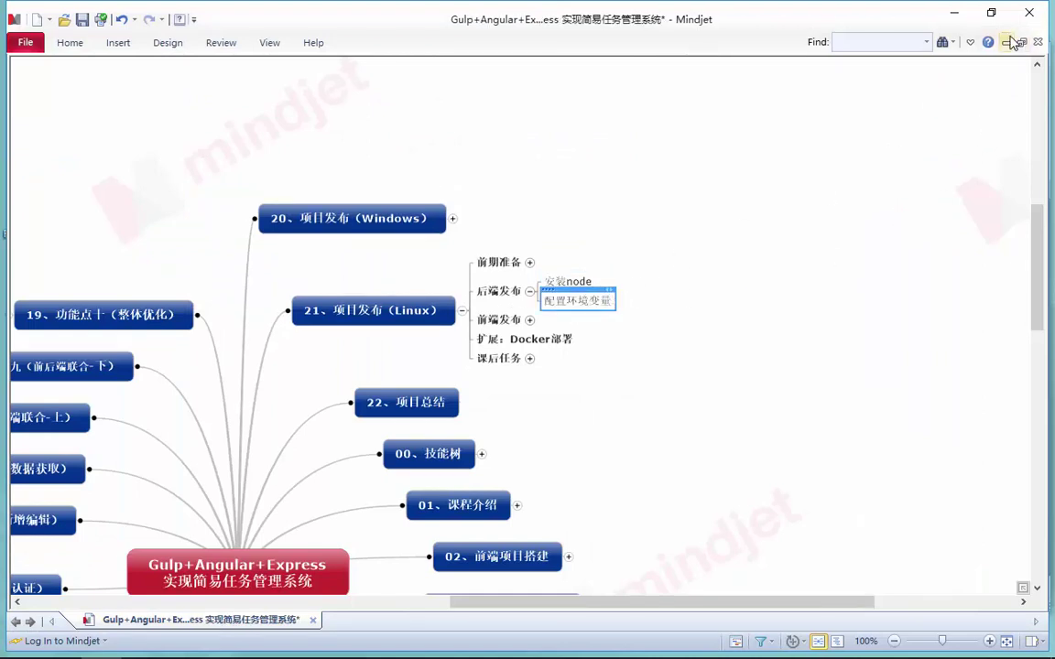
left_click(953, 13)
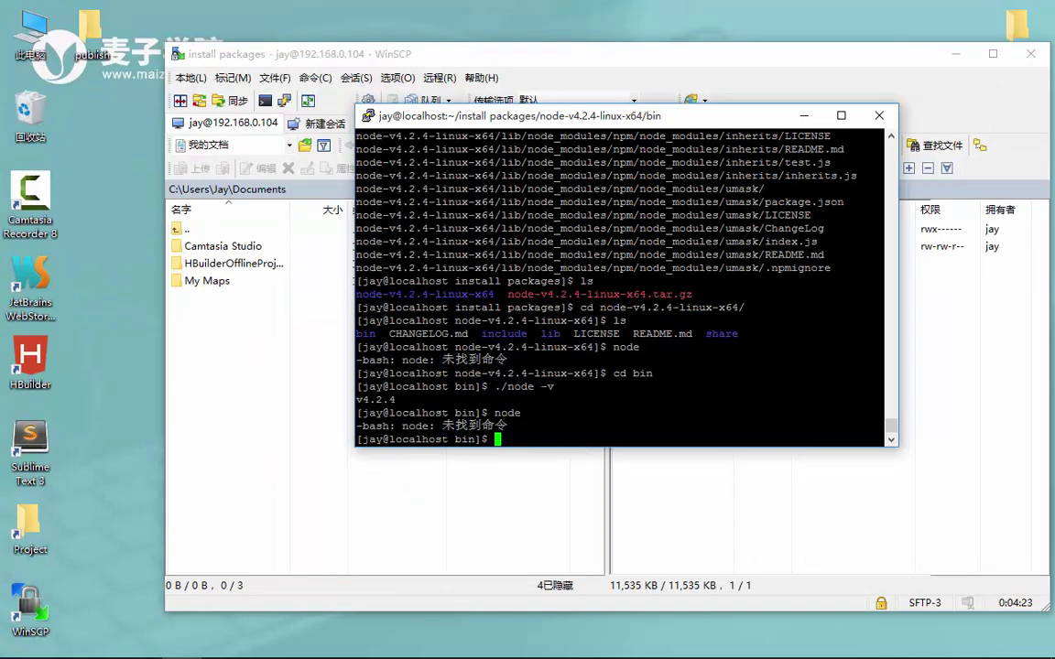
Open /home/jay/.bashrc in vi and maximize the PuTTY window
type("vi /home/jay")
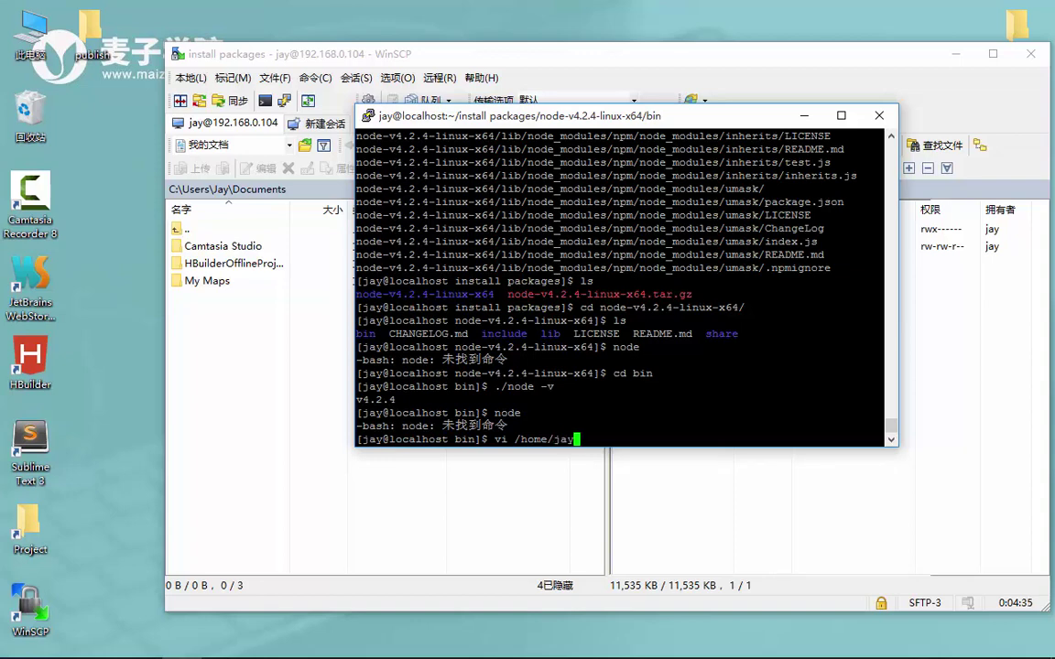
type("/.bashrc")
key("Return")
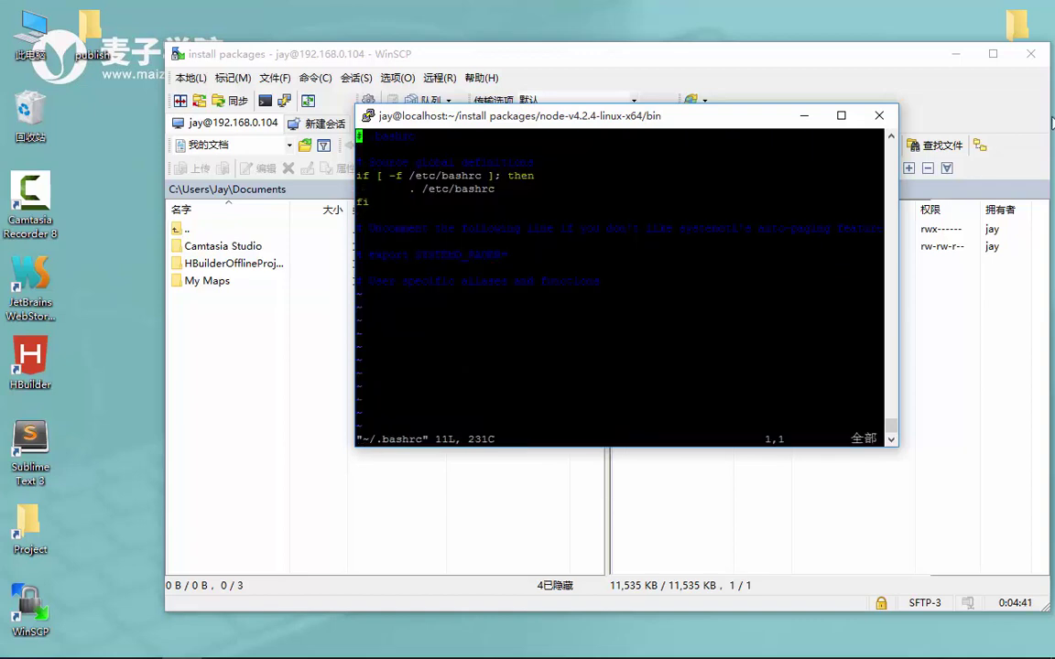
left_click(841, 115)
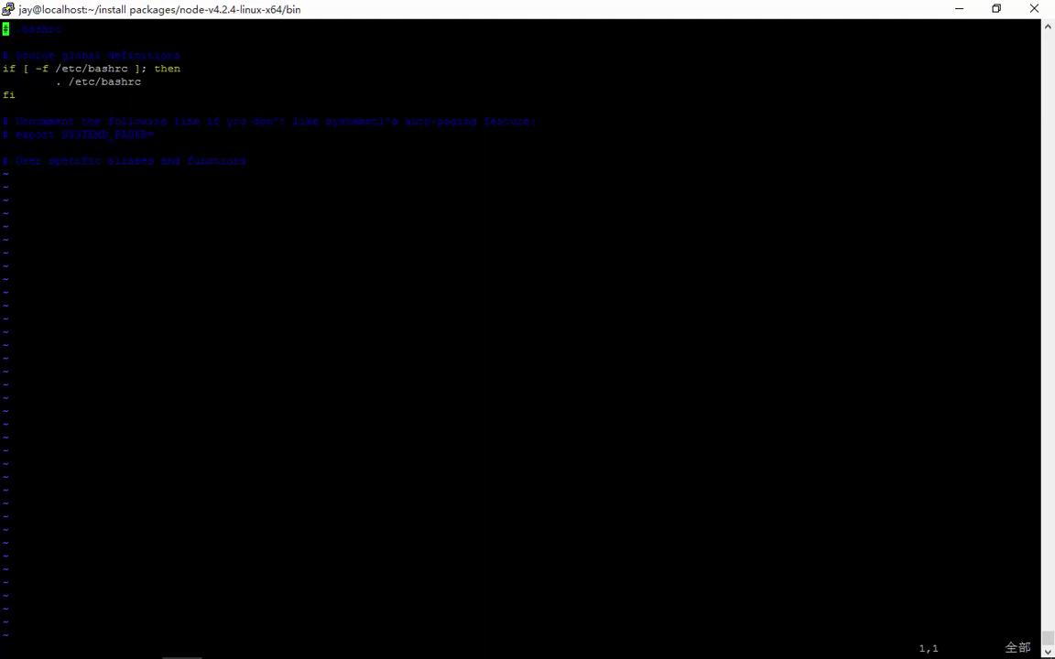
On a new line 13, start typing export NODE_HOME=/home/jay/install packages/
key("o")
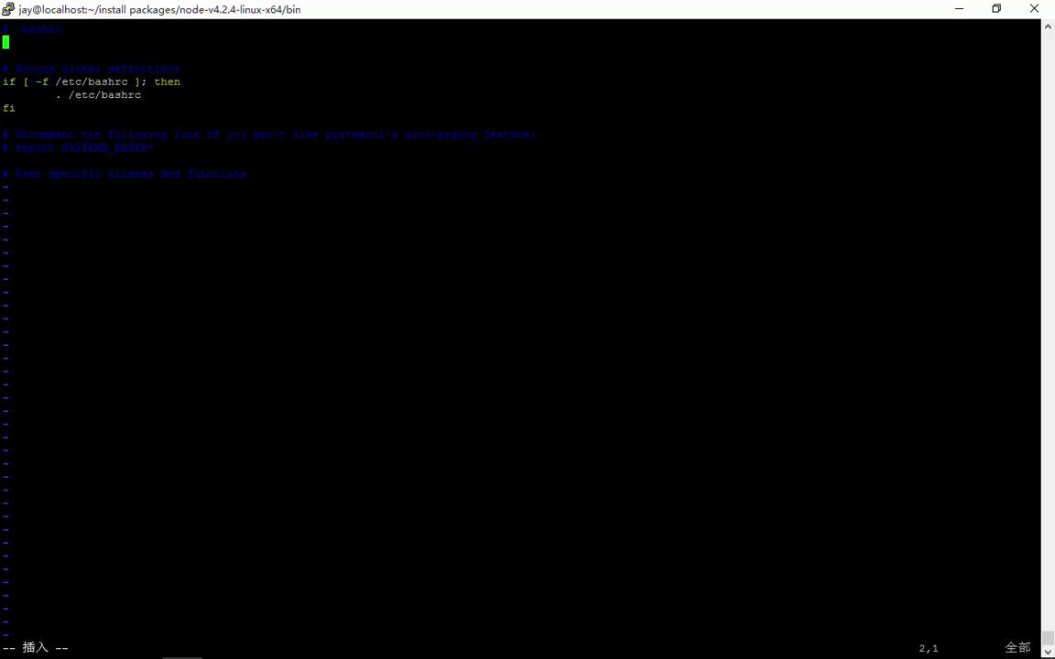
key("Down")
key("Down")
key("Down")
key("Down")
key("Down")
key("Down")
key("Down")
key("Down")
key("Down")
key("Down")
key("Right")
key("Right")
key("Right")
key("Right")
key("Right")
key("Right")
key("Right")
key("Right")
key("Right")
key("Right")
key("Right")
key("Right")
key("Right")
key("Right")
key("Right")
key("Right")
key("Right")
key("Right")
key("Right")
key("Right")
key("Right")
key("Right")
key("Right")
key("Right")
key("Return")
type("export NODE")
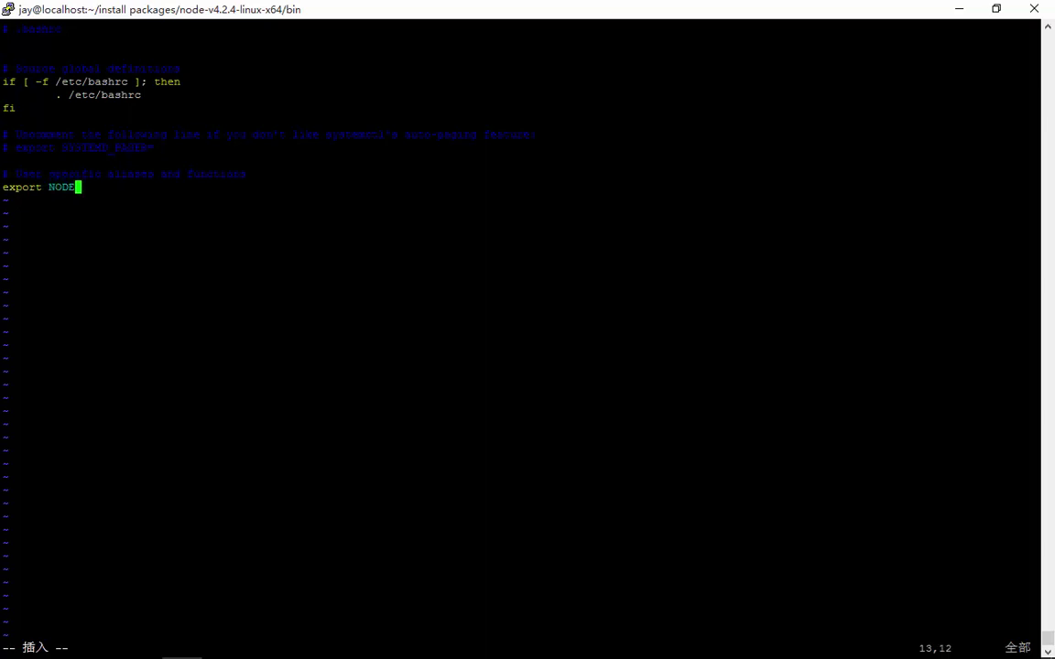
type("_HOME=/ho")
key("BackSpace")
key("BackSpace")
type("me/jay/install pac")
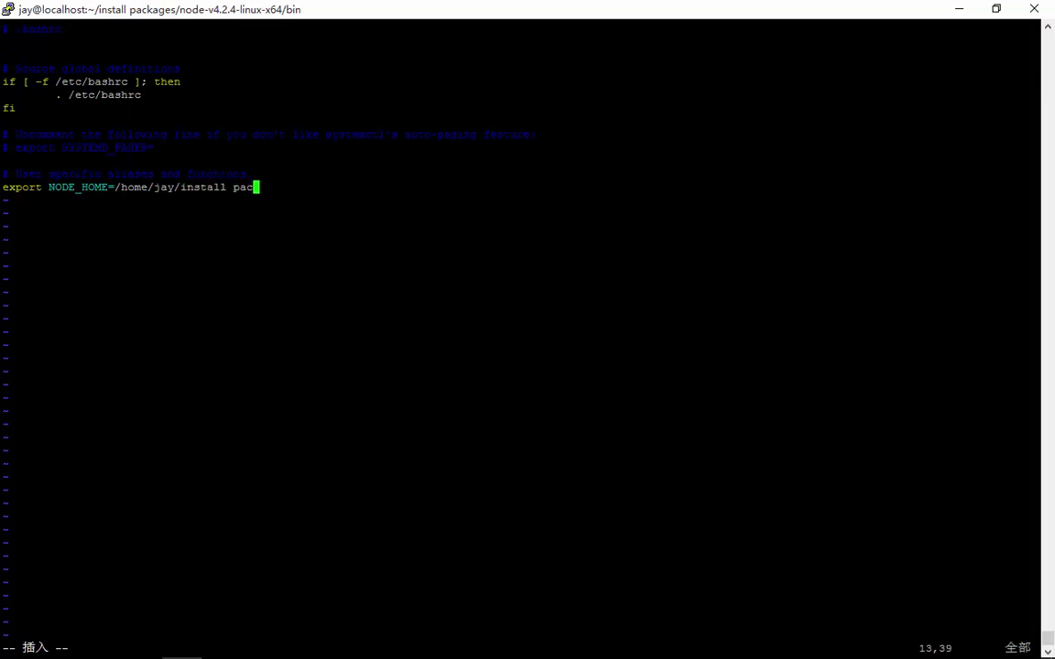
type("kages/")
Refresh WinSCP's remote listing and open node-v4.2.4-linux-x64, then bring PuTTY back beside it
left_click(998, 9)
left_click(754, 469)
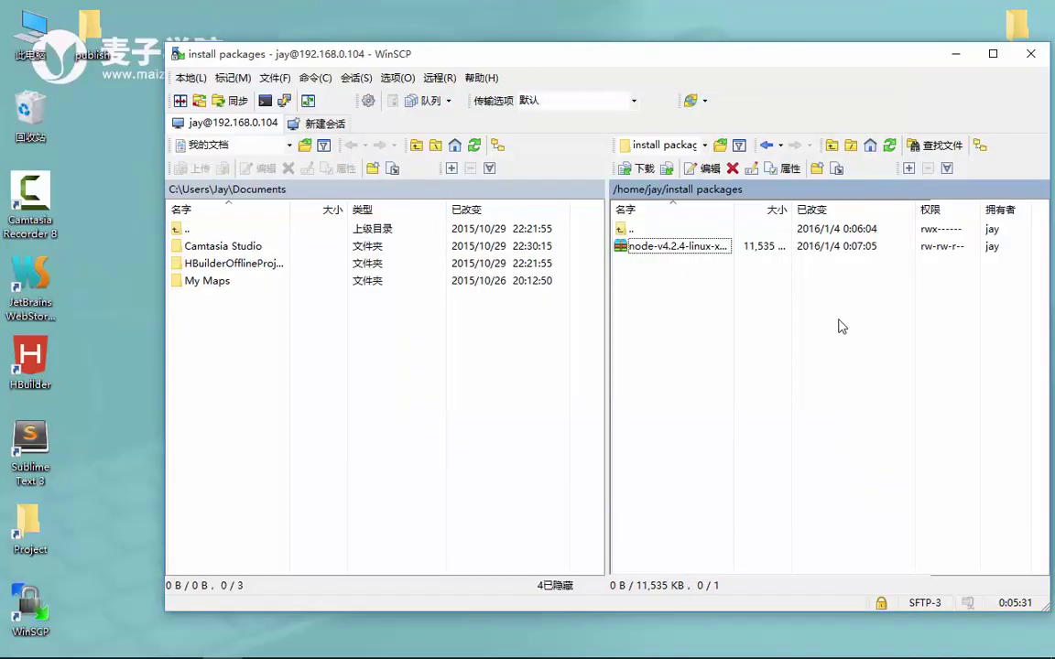
left_click(889, 145)
double_click(682, 246)
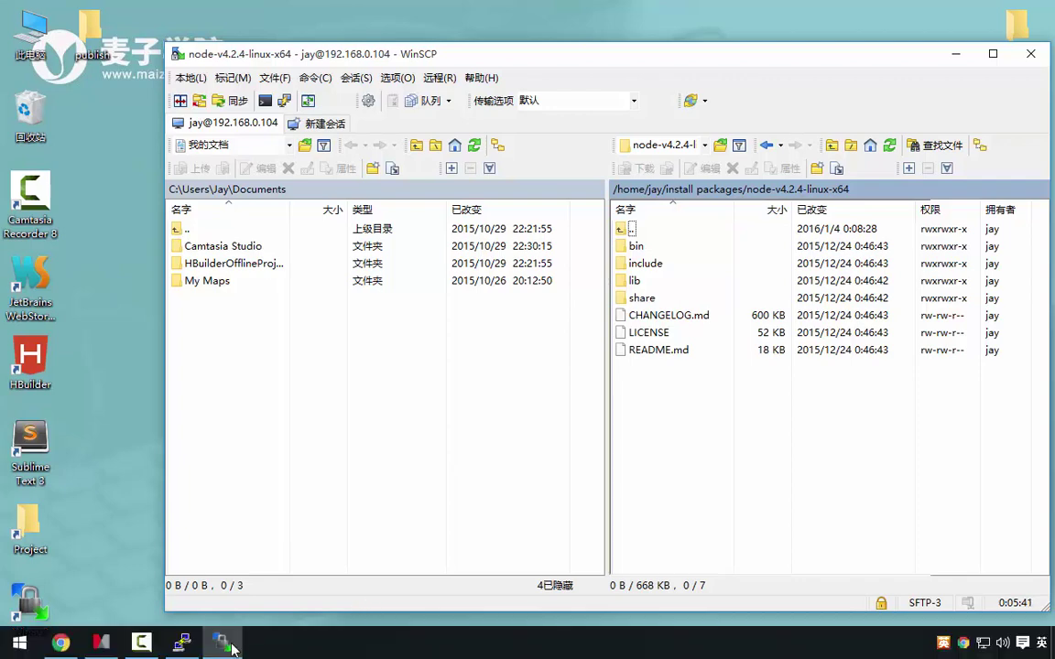
left_click(180, 643)
left_click_drag(754, 117, 528, 177)
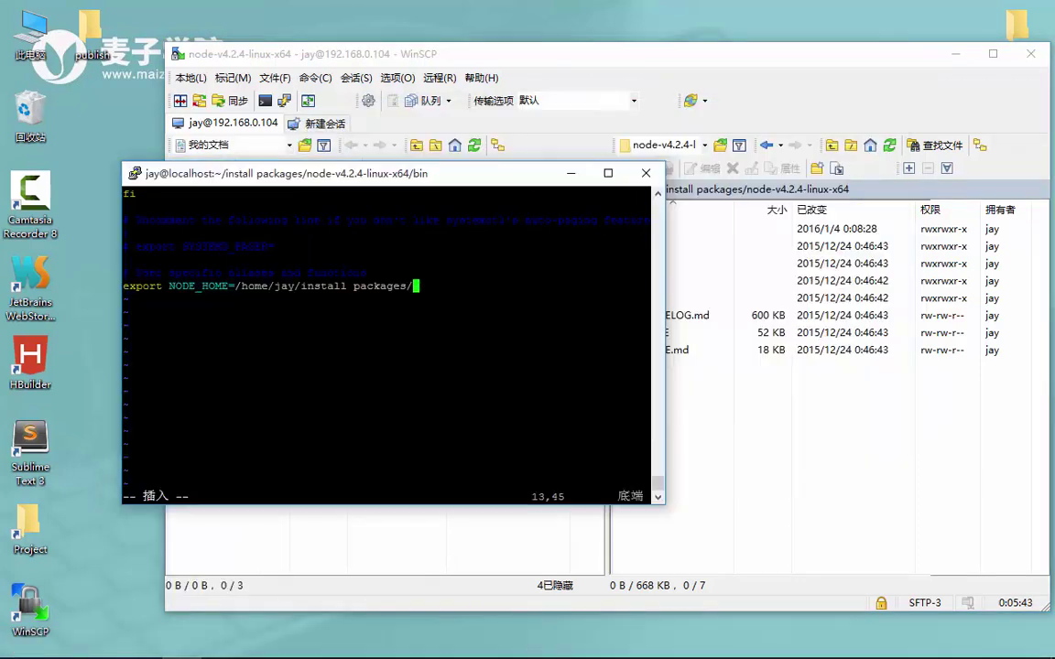
Complete the NODE_HOME path with node-v4.2.4-linux-x64
type("node")
key("Tab")
key("BackSpace")
type("-v4.2.4-linux")
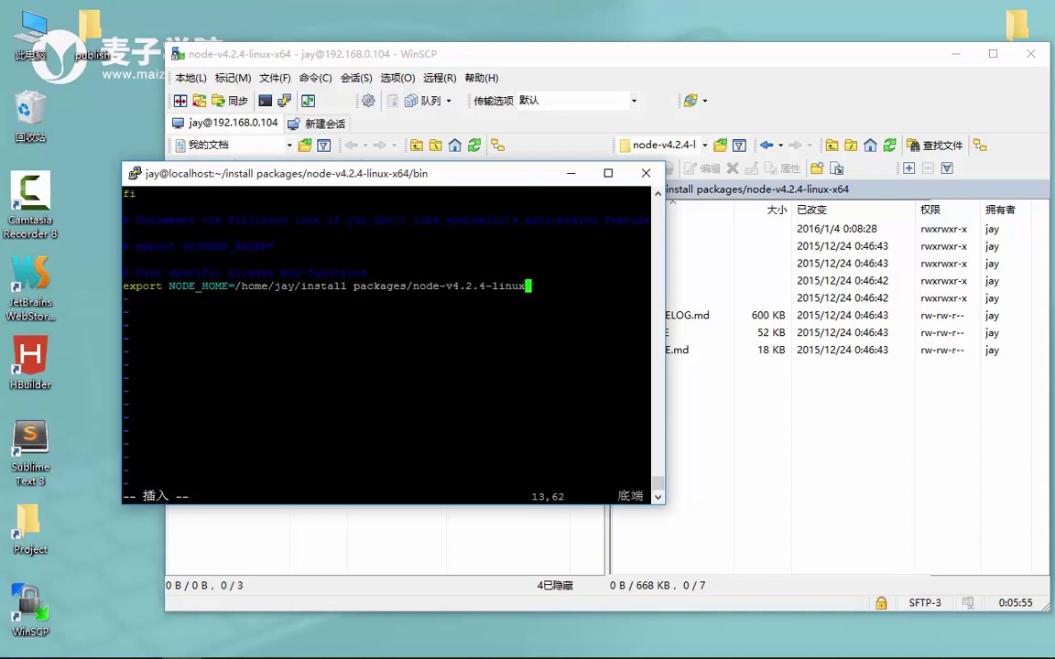
type("-x64")
Add line 14: export PATH=$PATH:$NODE_HOME/bin;
key("Return")
type("expo")
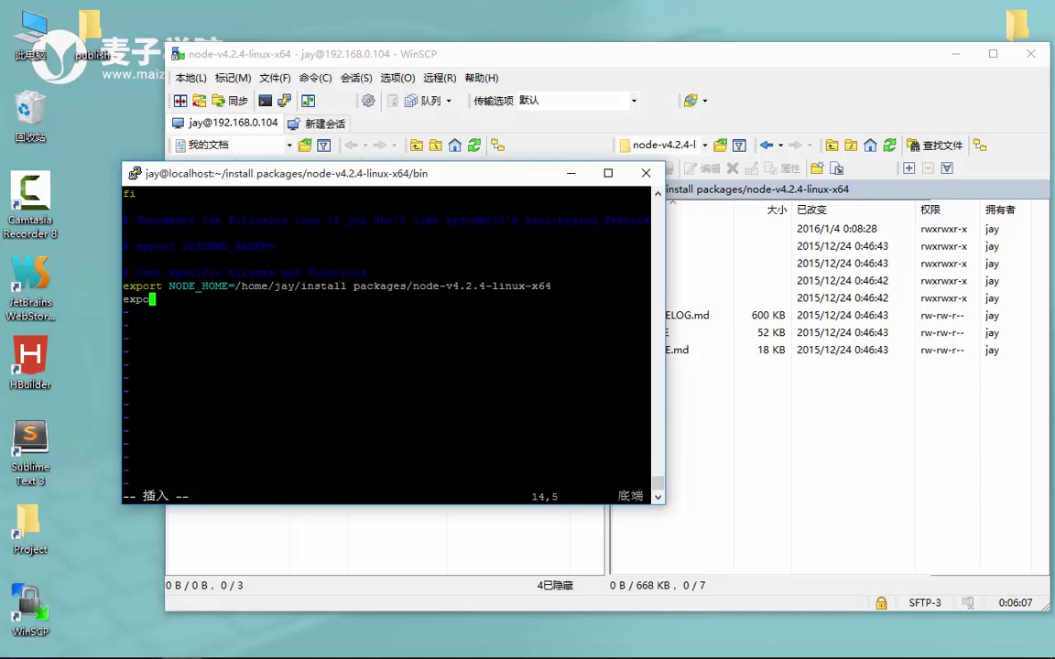
type("rt PATH=")
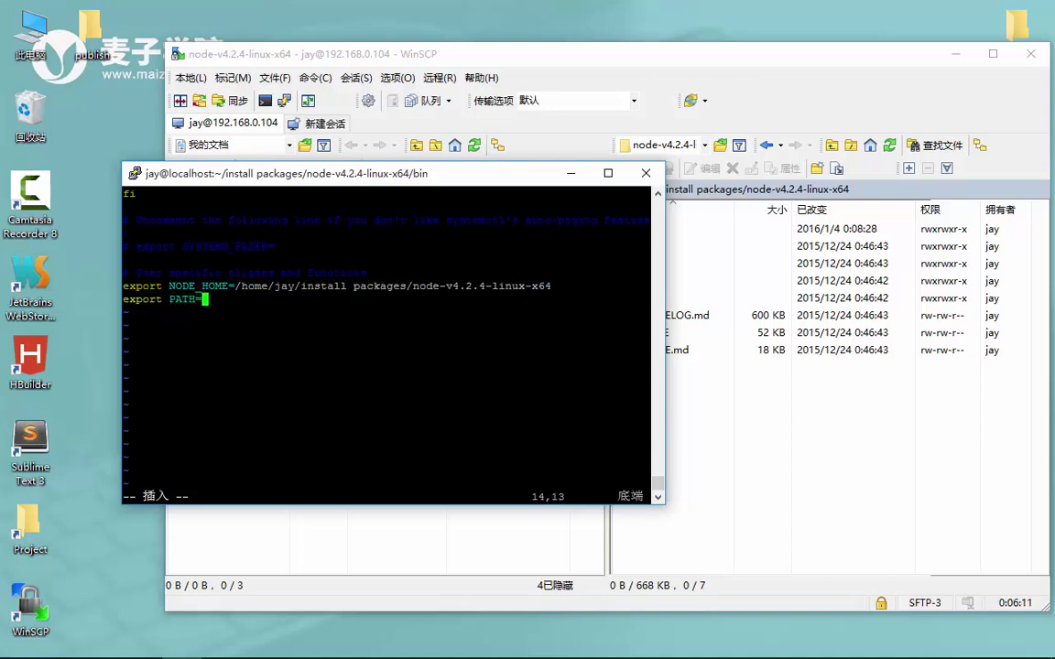
type("$")
type("N")
type("ATH")
type(":")
key("BackSpace")
type("$NODE")
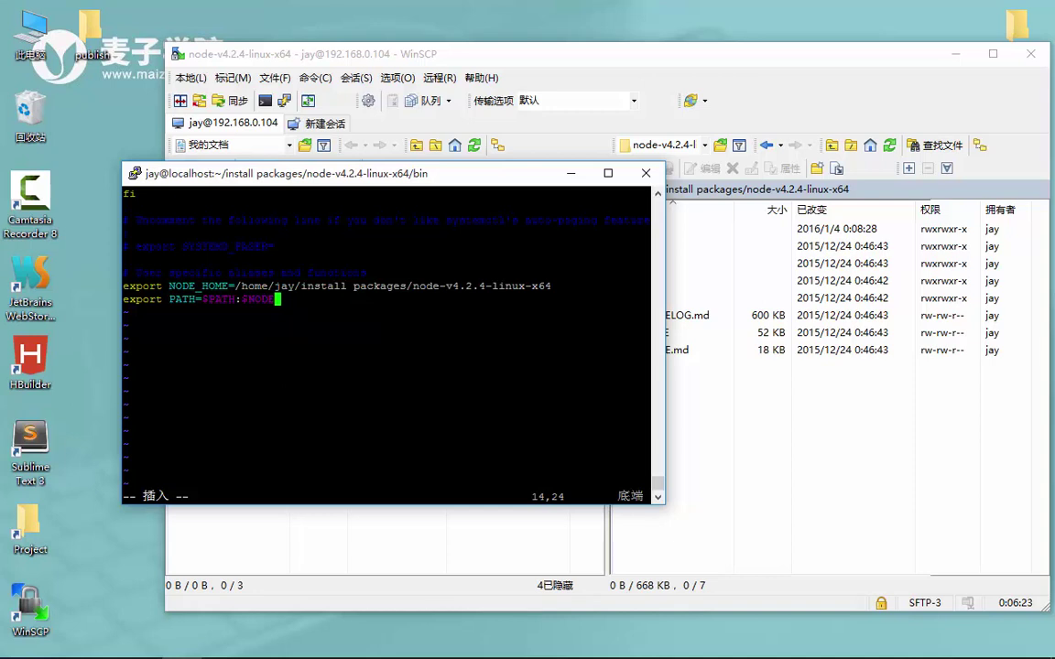
type("_HOME/bin'")
key("BackSpace")
type(";")
End the NODE_HOME line with a semicolon and begin a third export NODE line
key("Up")
key("End")
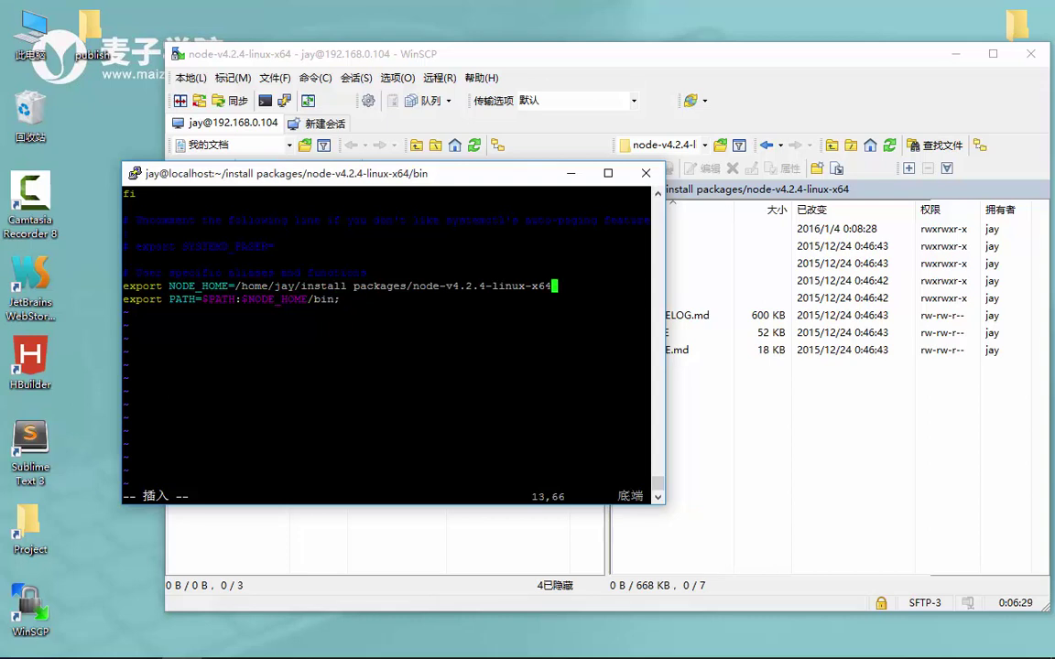
type(";")
key("Down")
key("Return")
type("export NODE)")
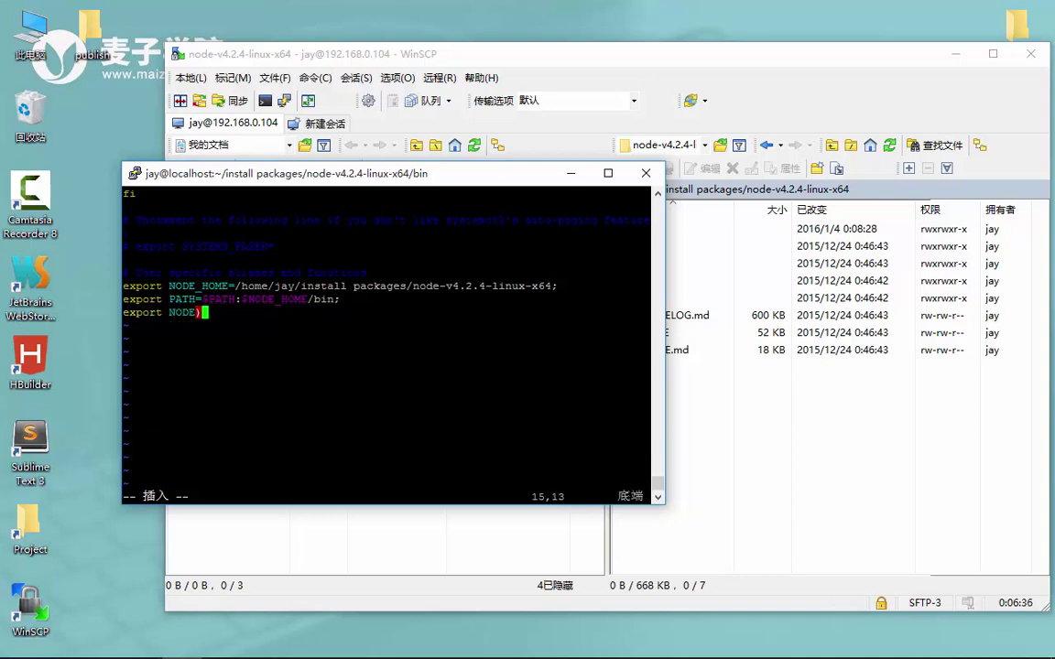
Finish line 15 as export NODE_PATH=$PATH:$NODE_HOME/lib/node_modules; and leave insert mode for :wq
key("BackSpace")
type("_PATH=$PA")
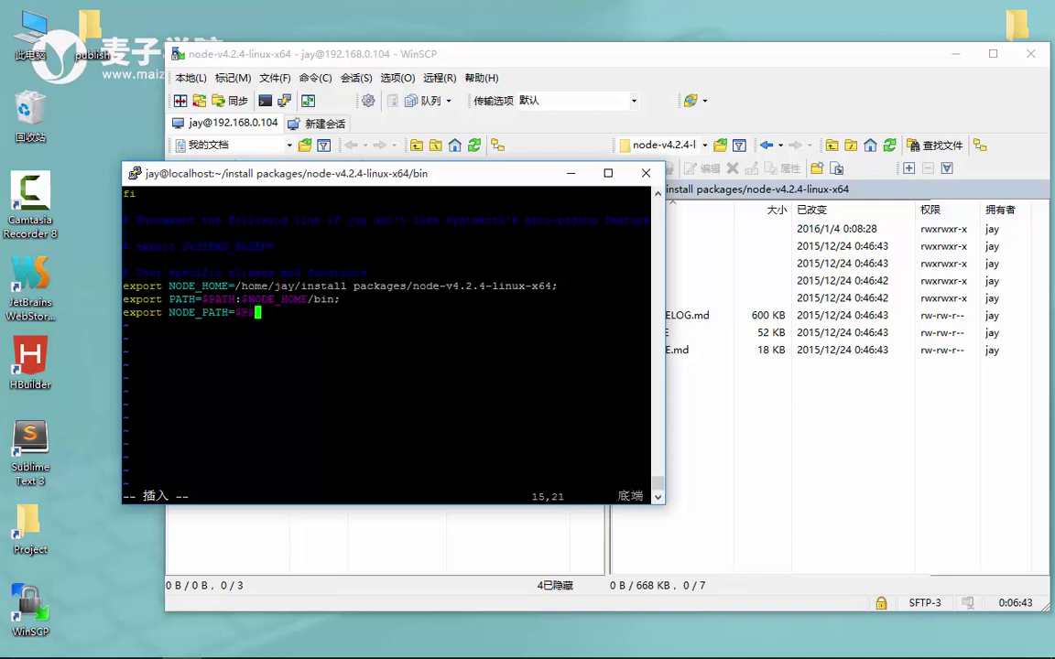
type("TH:$NODE_HOME/")
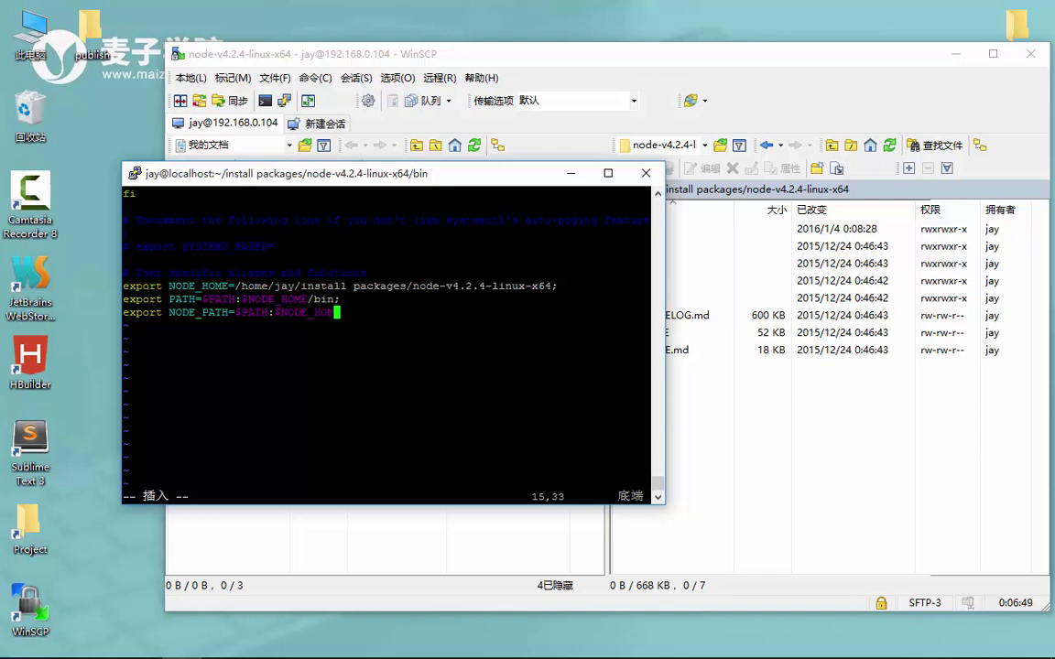
type("lib/node_modules")
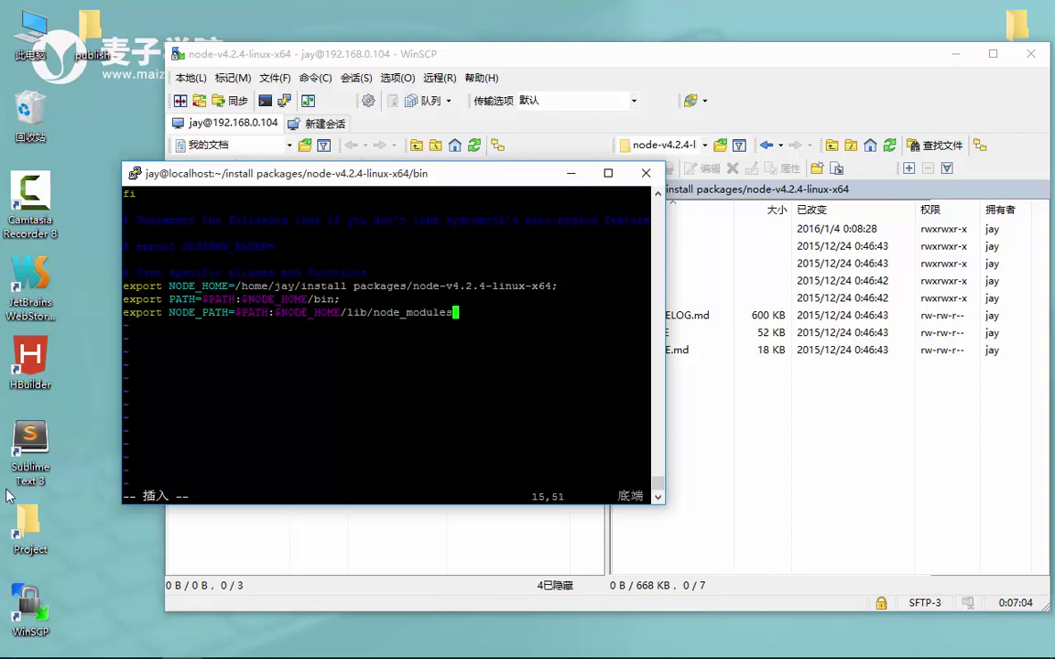
type(";")
key("Escape")
key("shift+colon")
type("w")
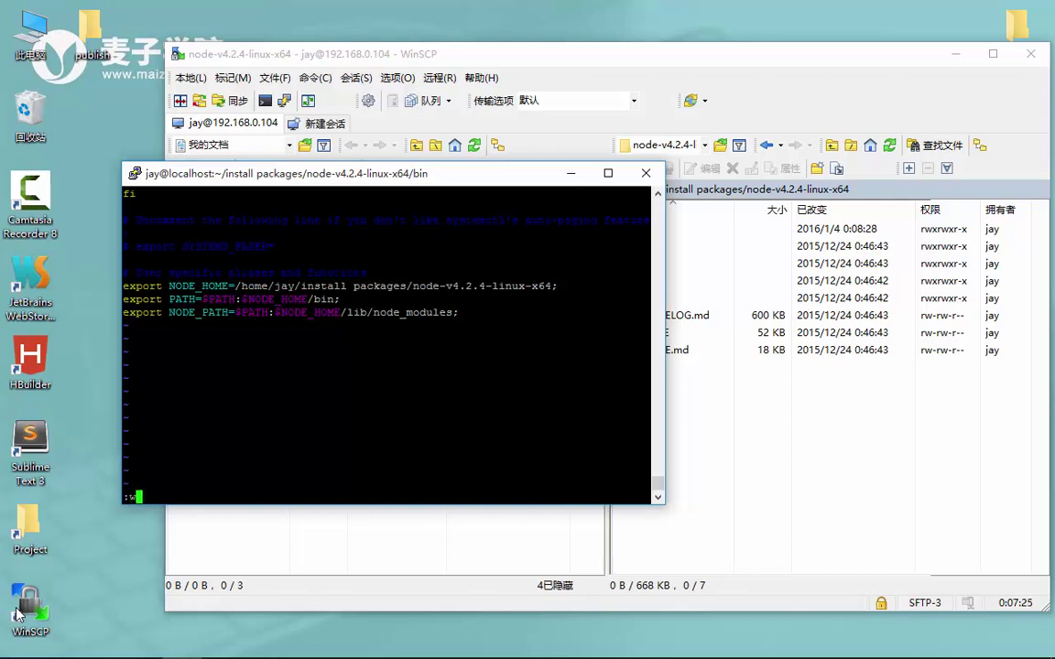
type("q")
Save .bashrc with :wq, then reopen it and quit vi with :q
key("Return")
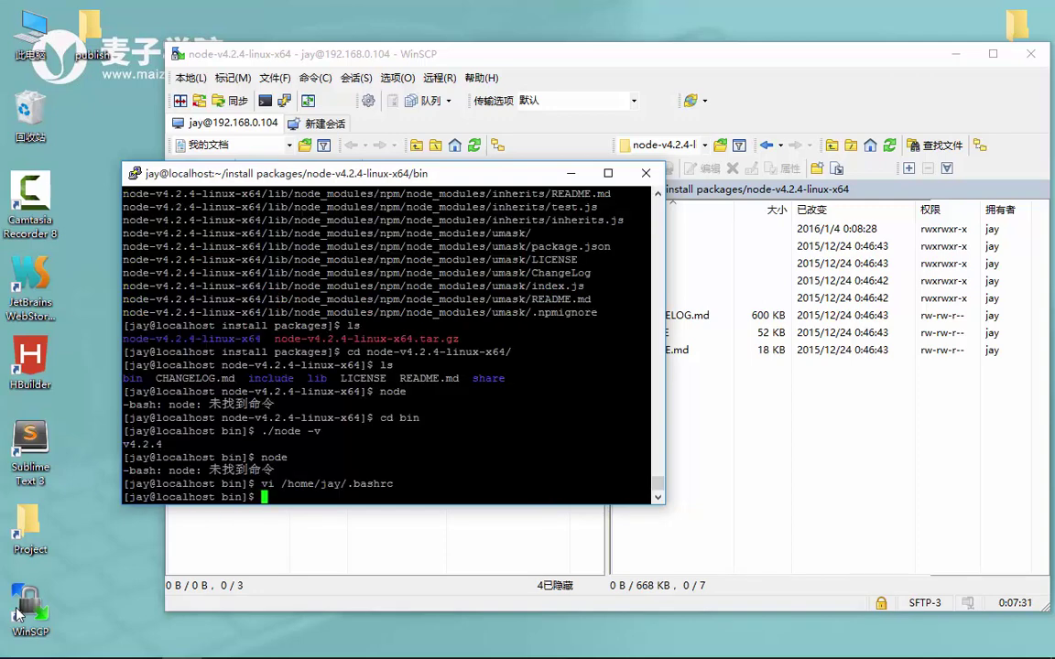
key("Up")
key("Return")
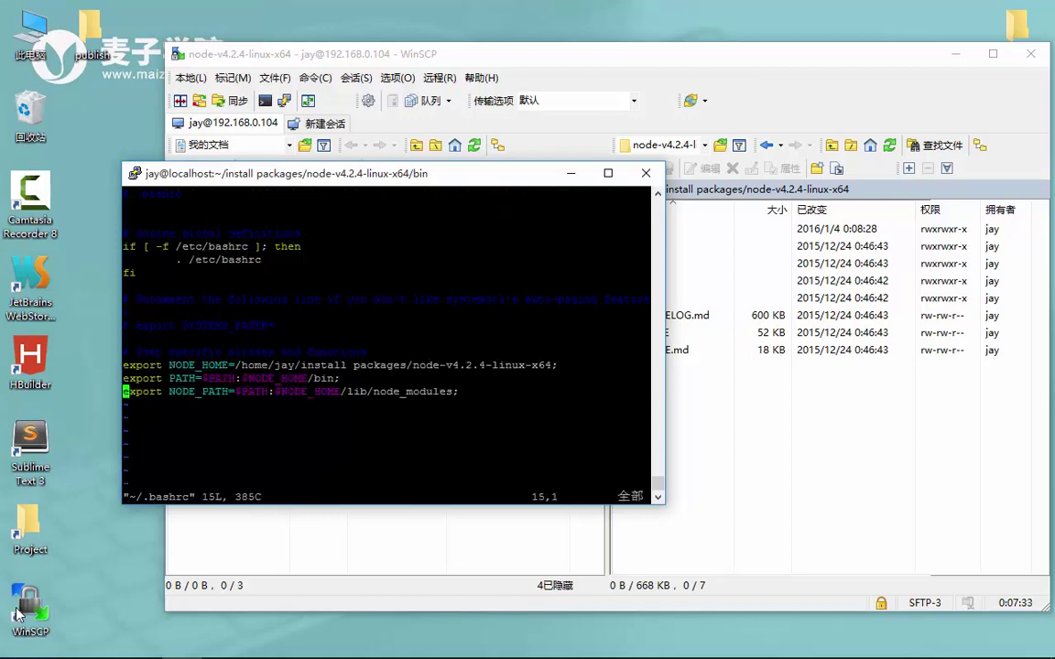
type(":")
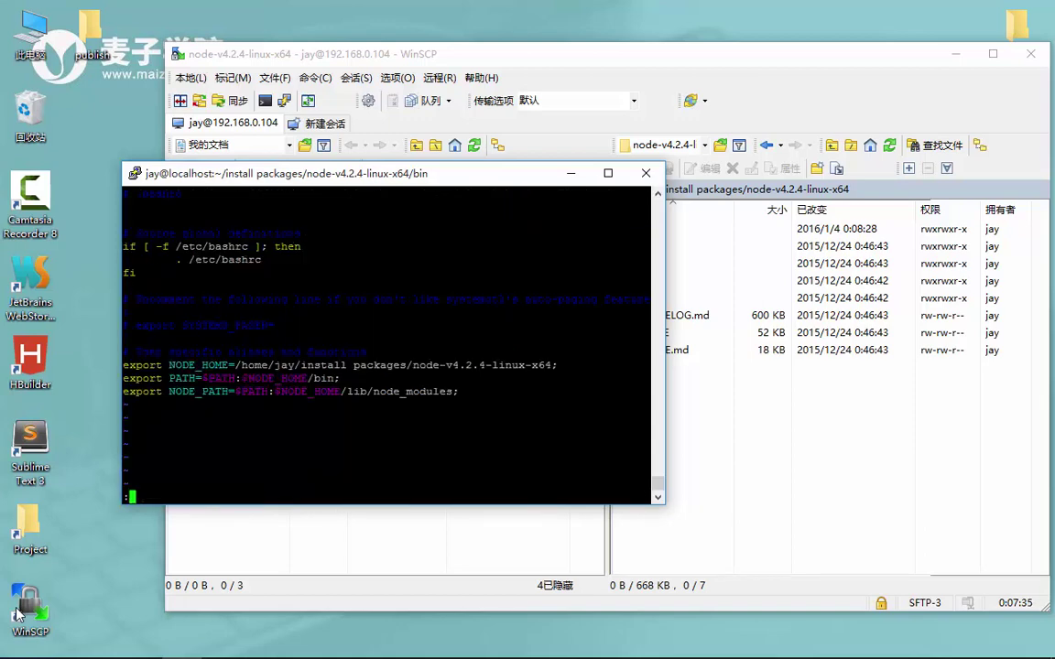
type("q")
key("Return")
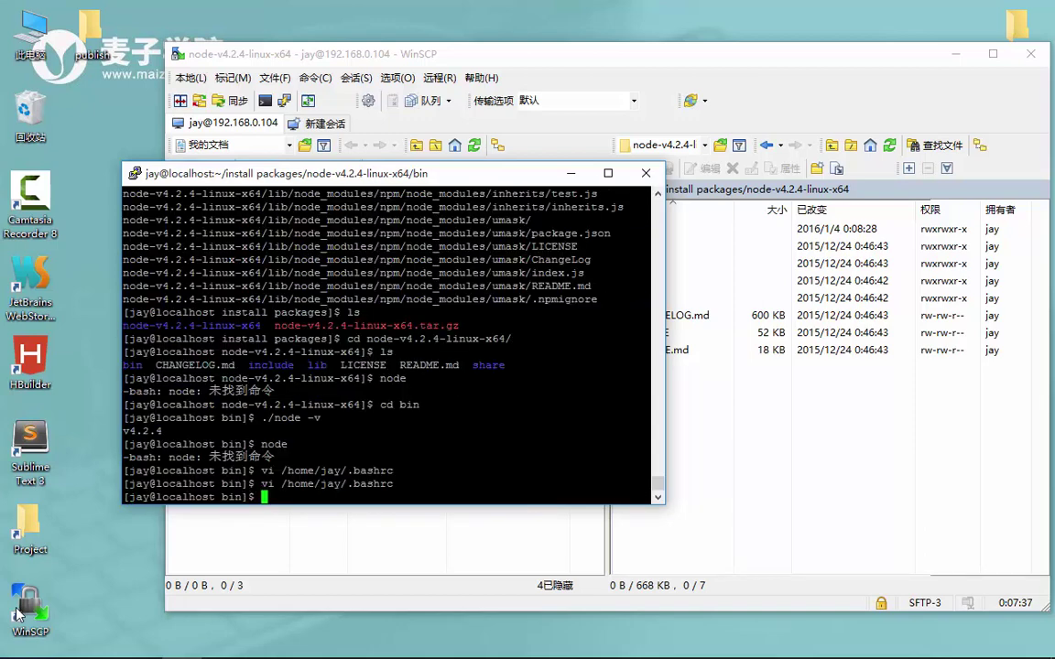
Go to the home directory with cd ~ and run node, which is still not found
type("cd ~")
key("Return")
type("node")
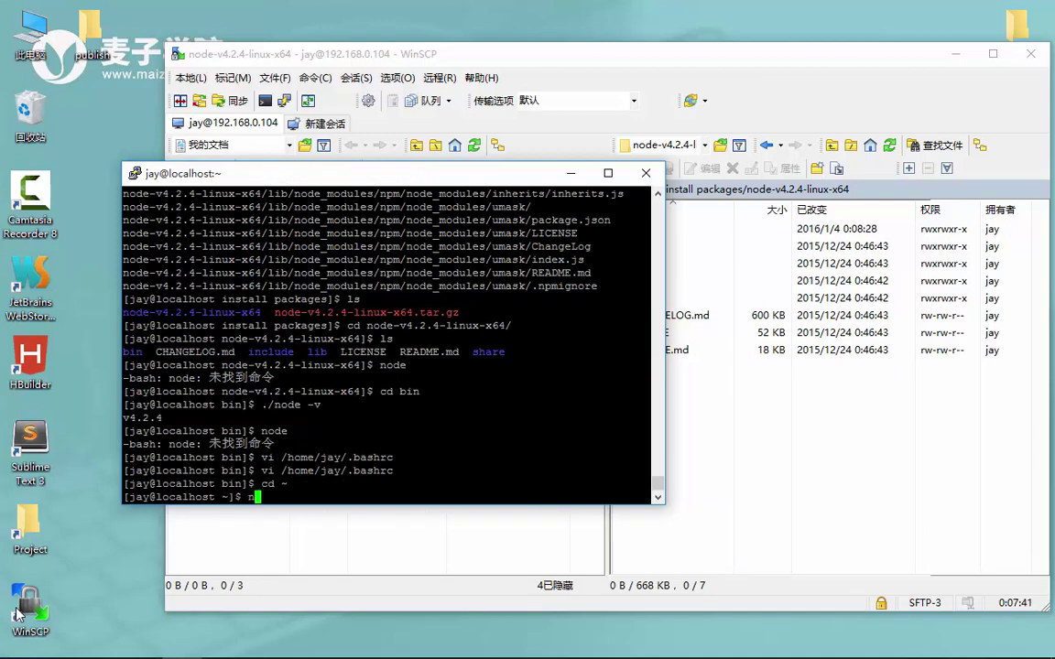
key("Return")
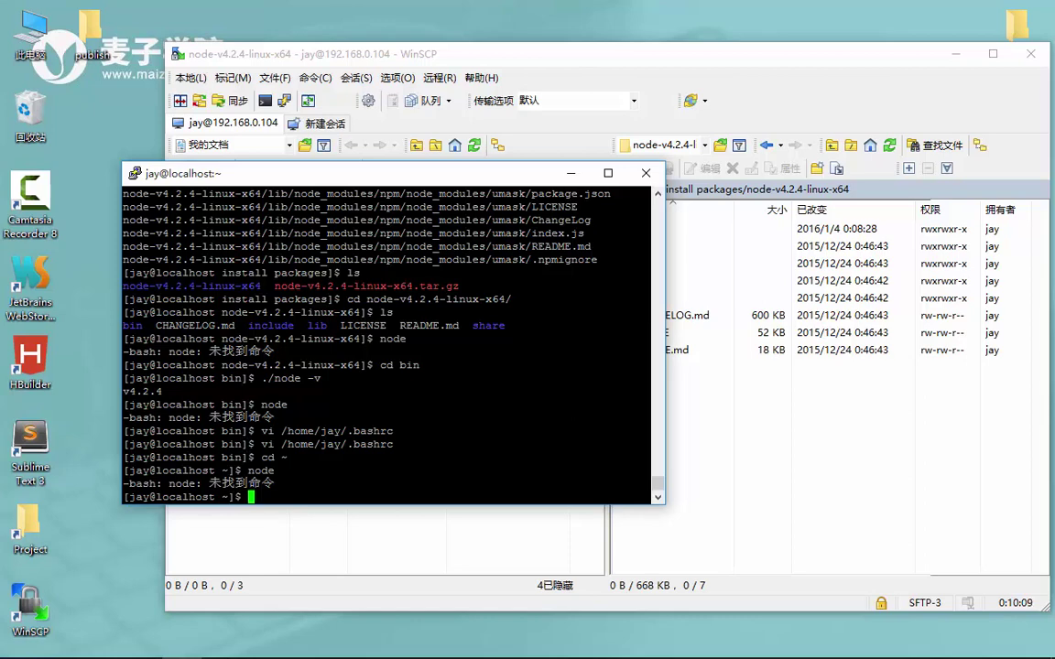
Reopen .bashrc, insert a backslash so NODE_HOME reads install\ packages, and save with :wq
key("Up")
key("Up")
key("Up")
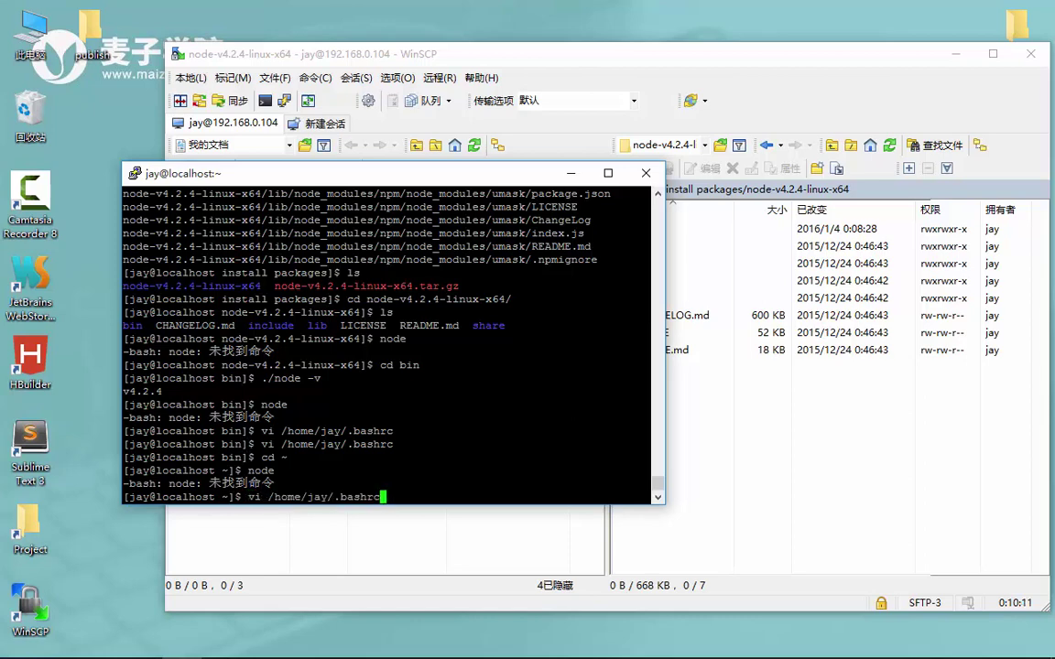
key("Return")
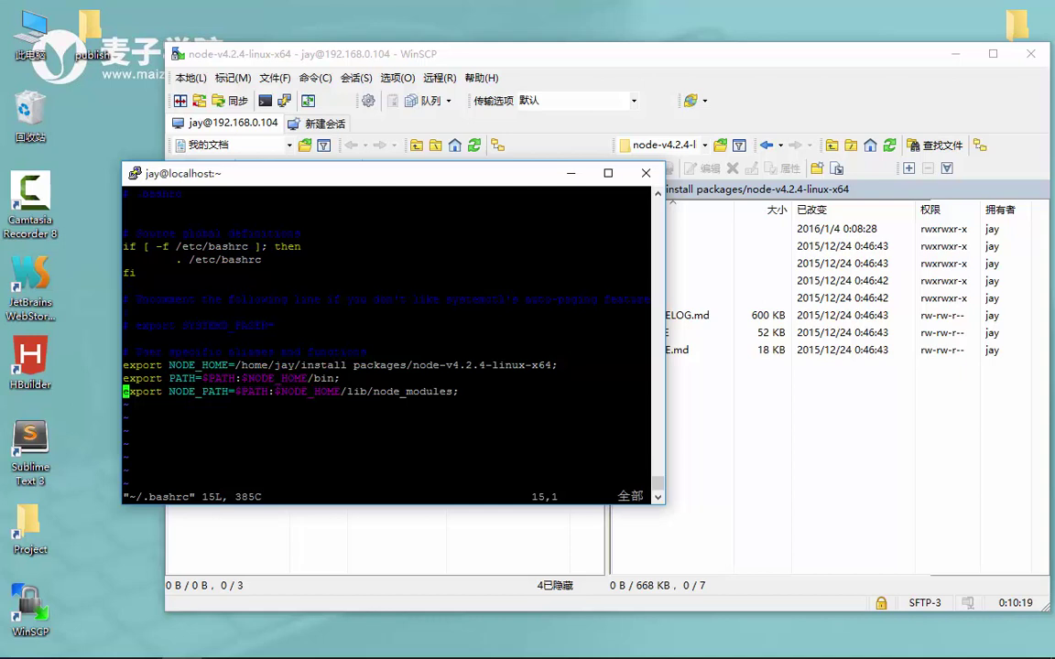
key("o")
key("Up")
key("Up")
key("Up")
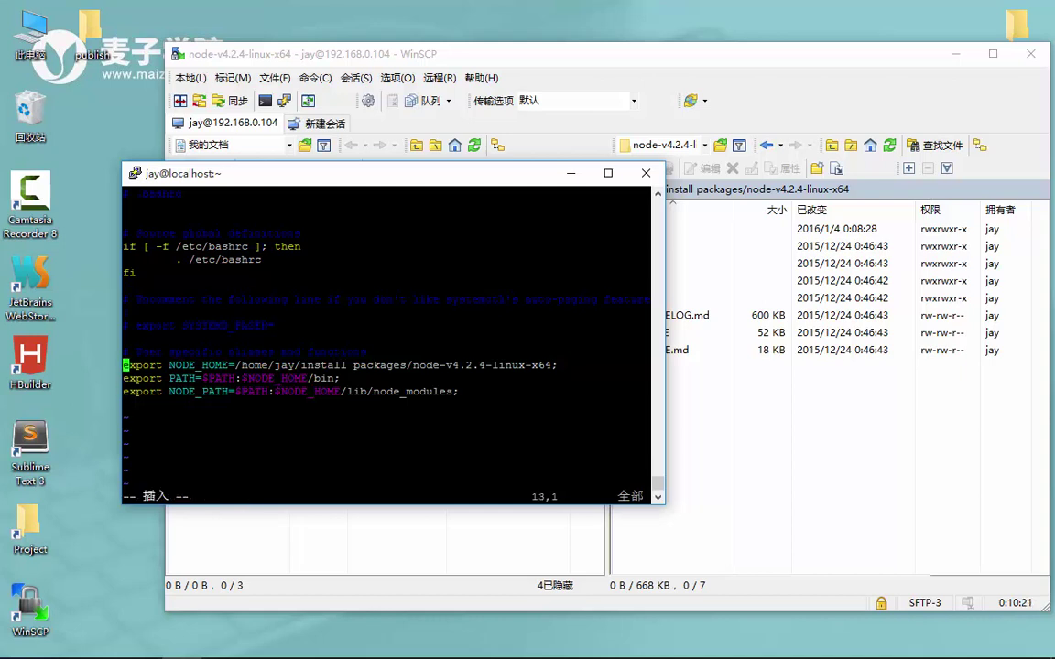
key("Right")
key("Right")
key("Right")
key("Right")
key("Right")
key("Right")
key("Right")
key("Right")
key("Right")
key("Right")
key("Right")
key("Right")
key("Right")
key("Right")
key("Right")
key("Right")
key("Right")
key("Right")
key("Right")
key("Right")
key("Left")
key("Left")
key("Right")
type("\\")
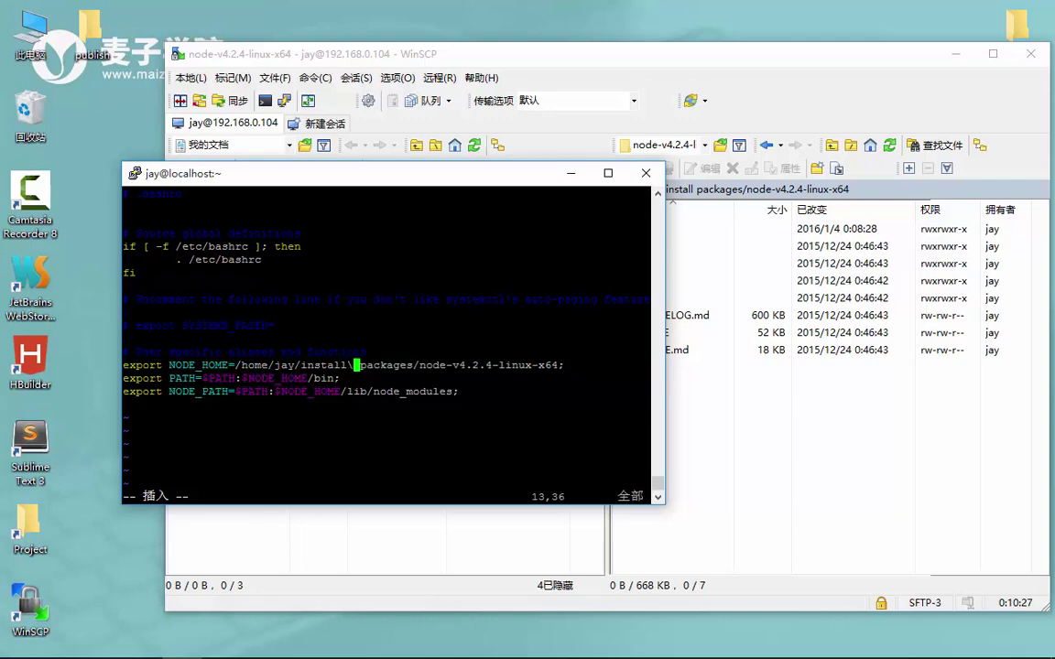
key("Down")
key("Down")
key("Down")
key("Escape")
type(":wq")
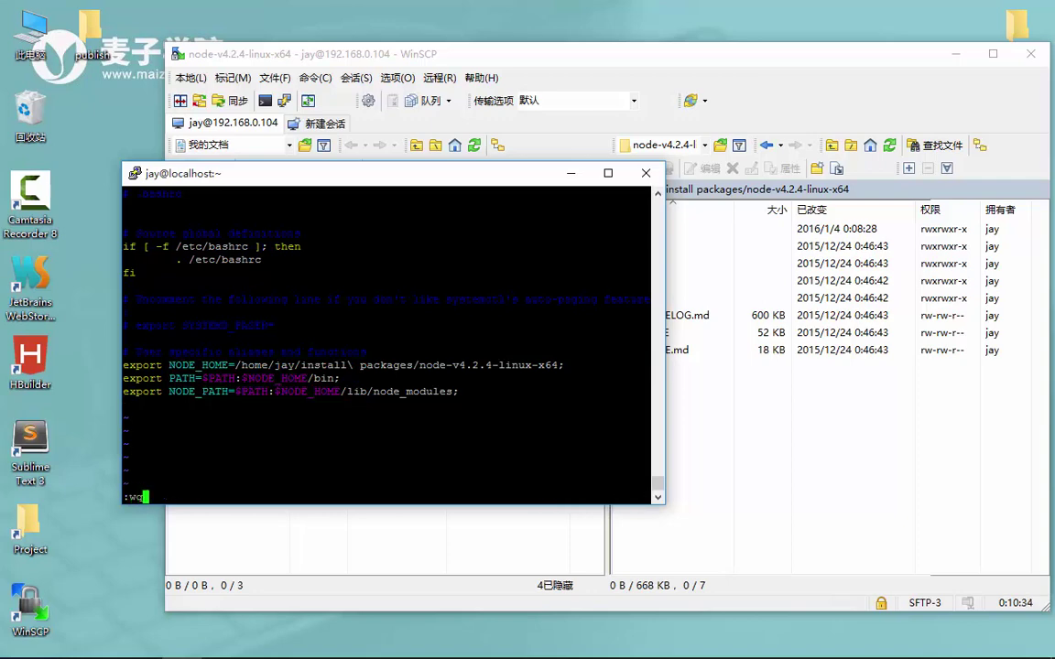
key("Return")
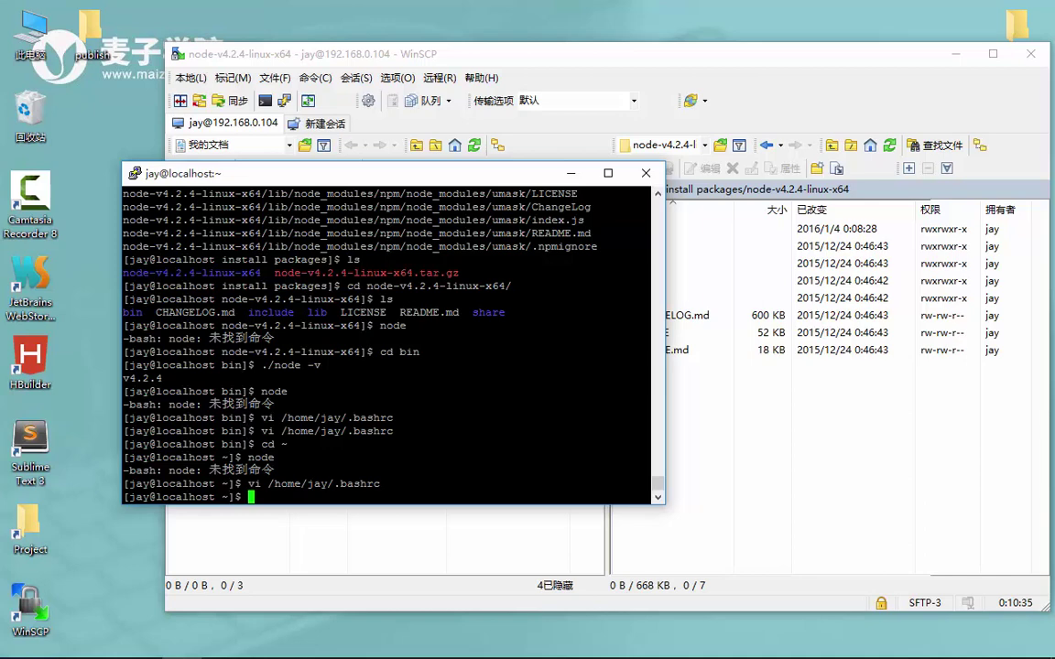
Confirm 'node' still returns command not found, then reopen /home/jay/.bashrc in vi
type("node")
key("Return")
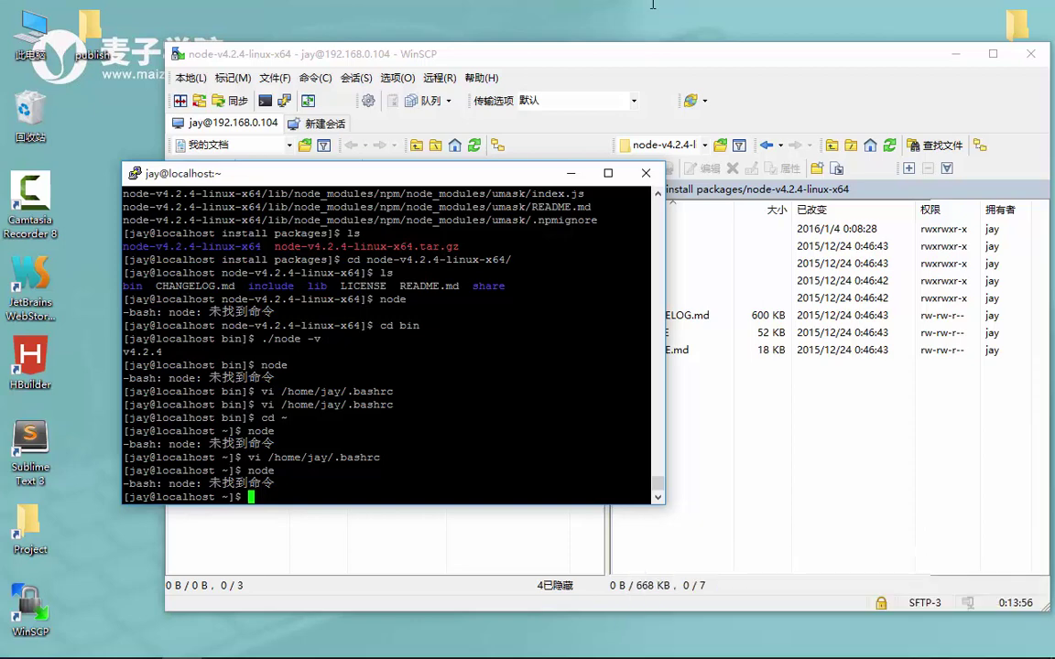
key("Up")
key("Up")
key("Return")
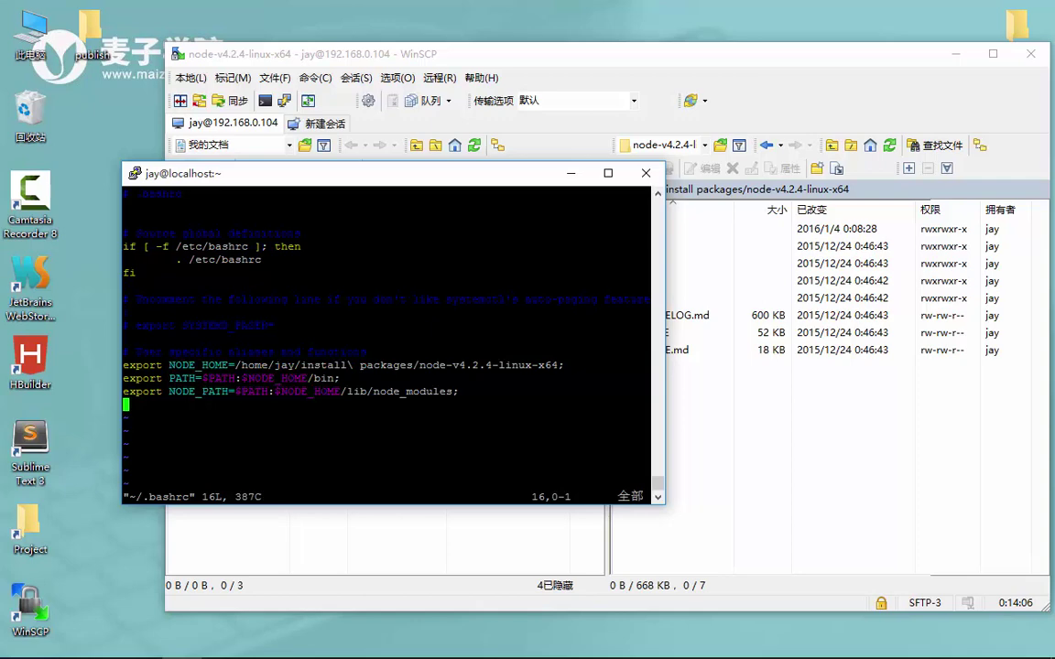
Leave the vi editor and log out of the PuTTY session with exit
type(":w")
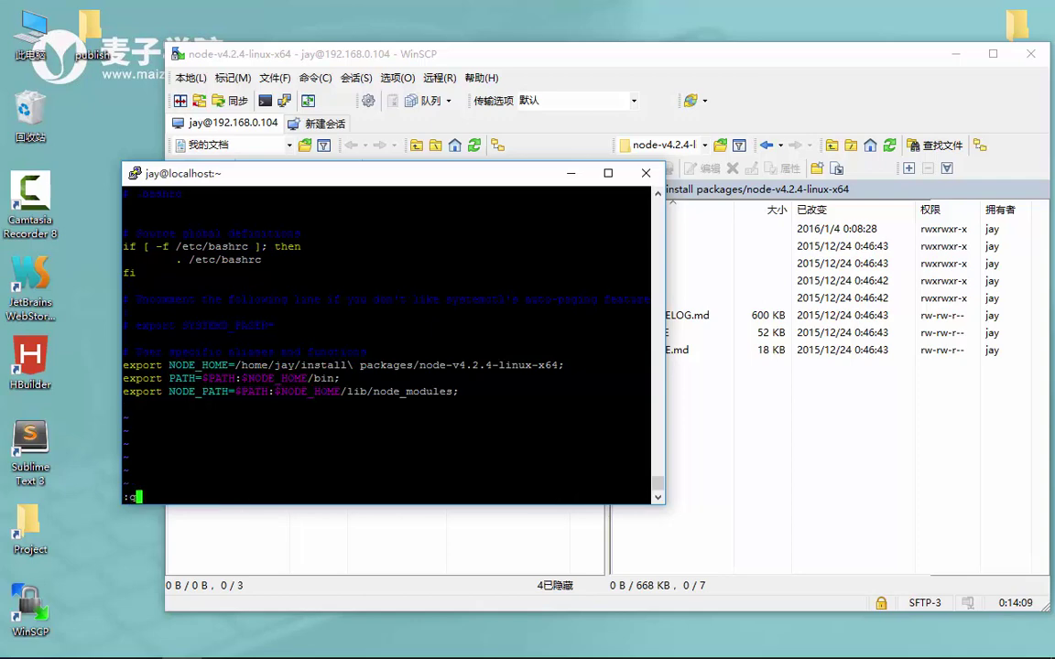
key("Return")
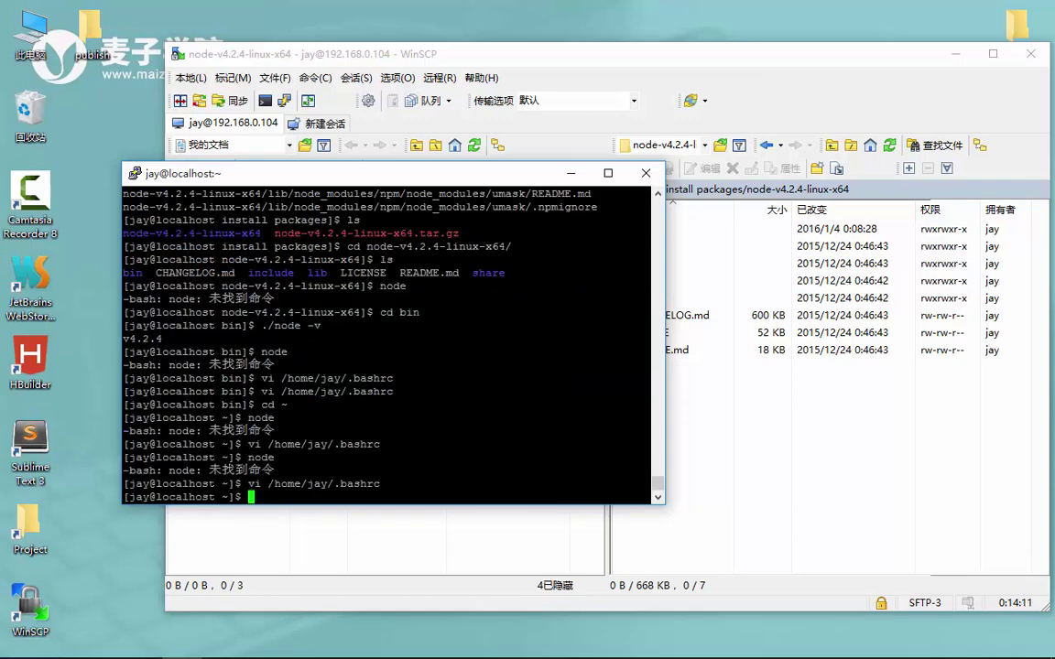
type("exit")
key("Return")
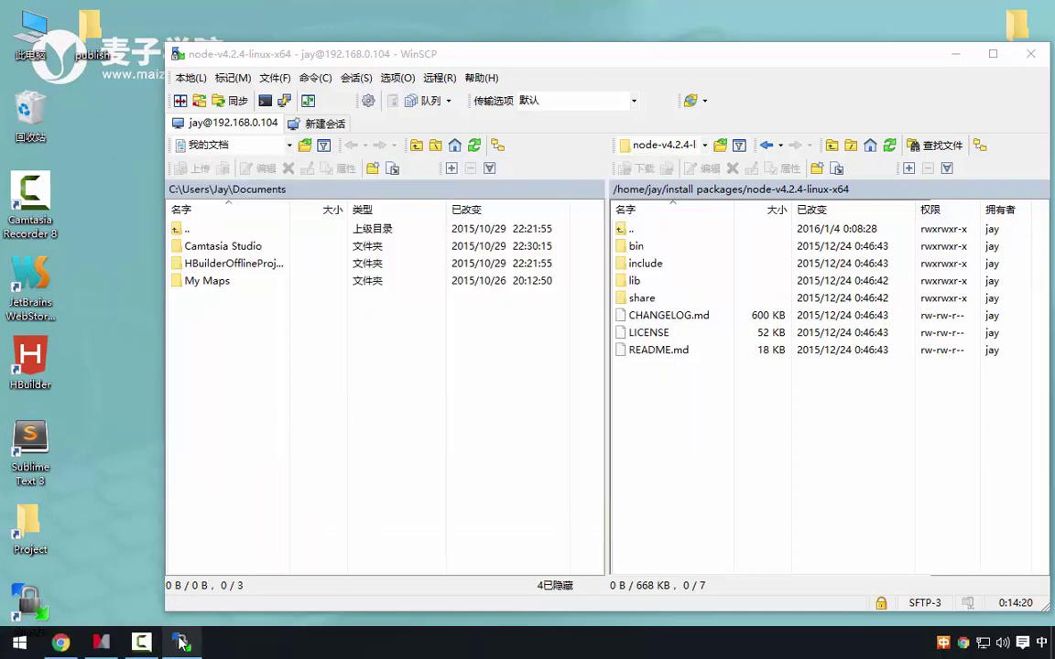
Launch PUTTY.EXE from the 工具\putty folder and connect to 192.168.0.104
left_click(170, 364)
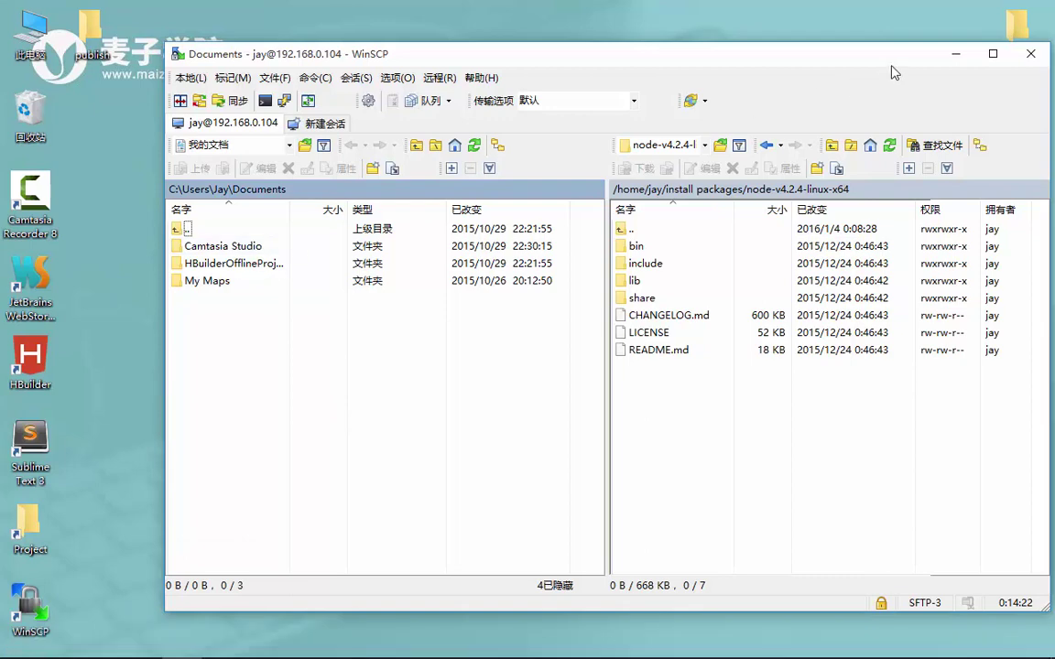
left_click(956, 53)
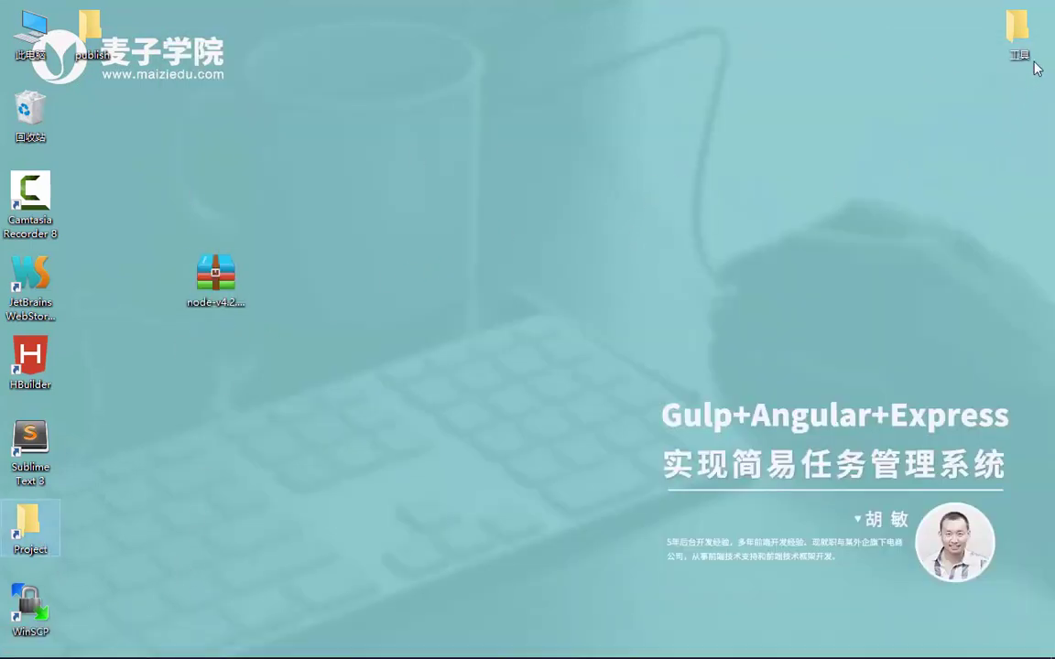
double_click(1018, 35)
double_click(468, 105)
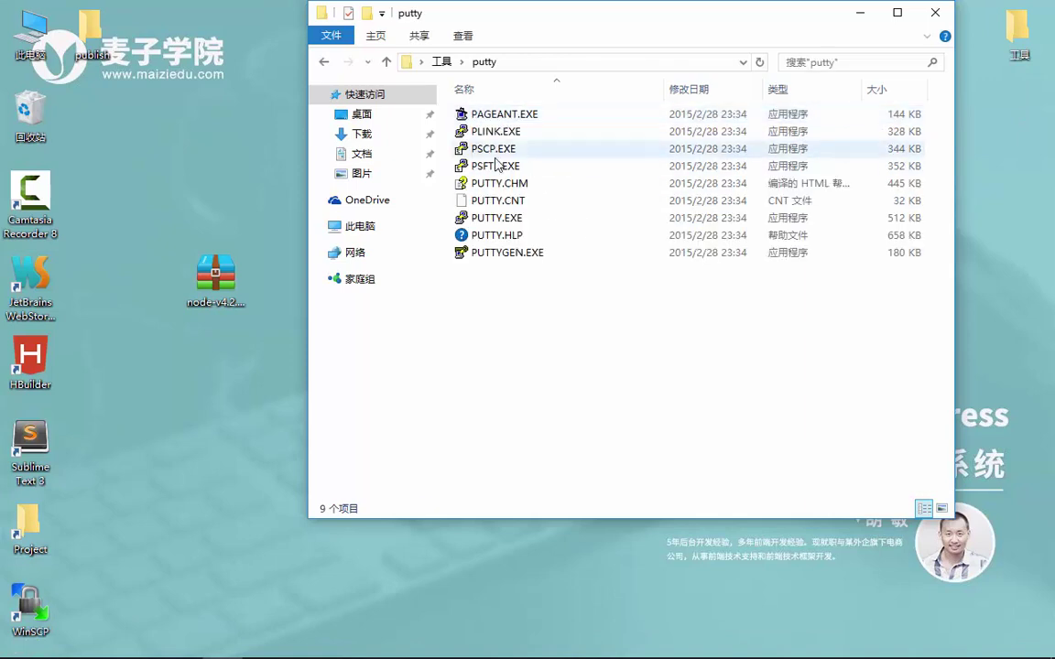
left_click(509, 219)
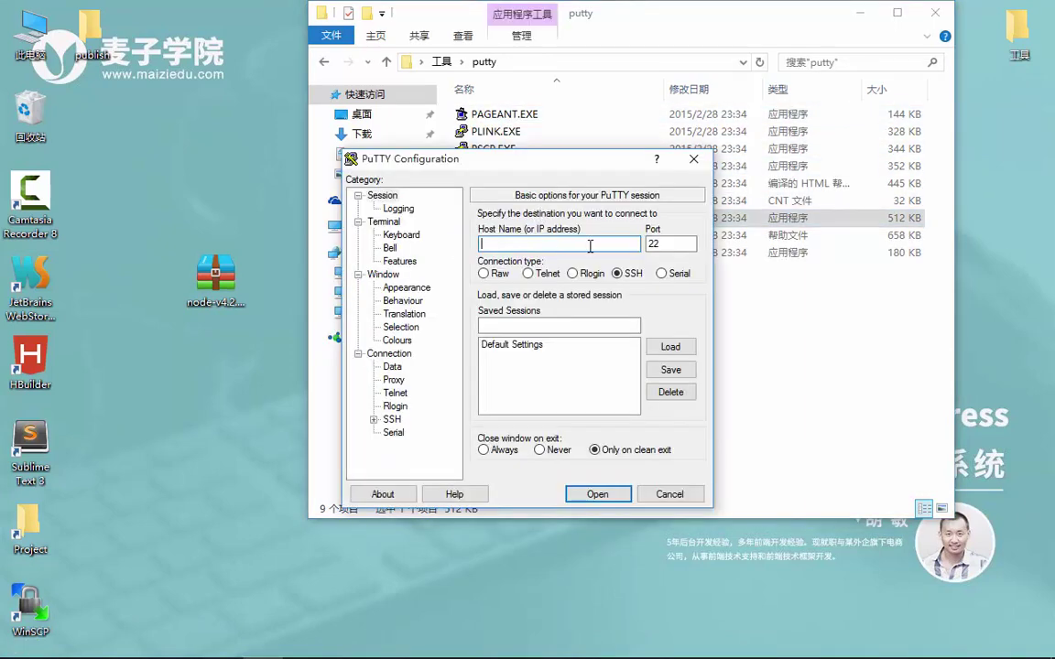
type("192.168.0.104")
left_click(596, 492)
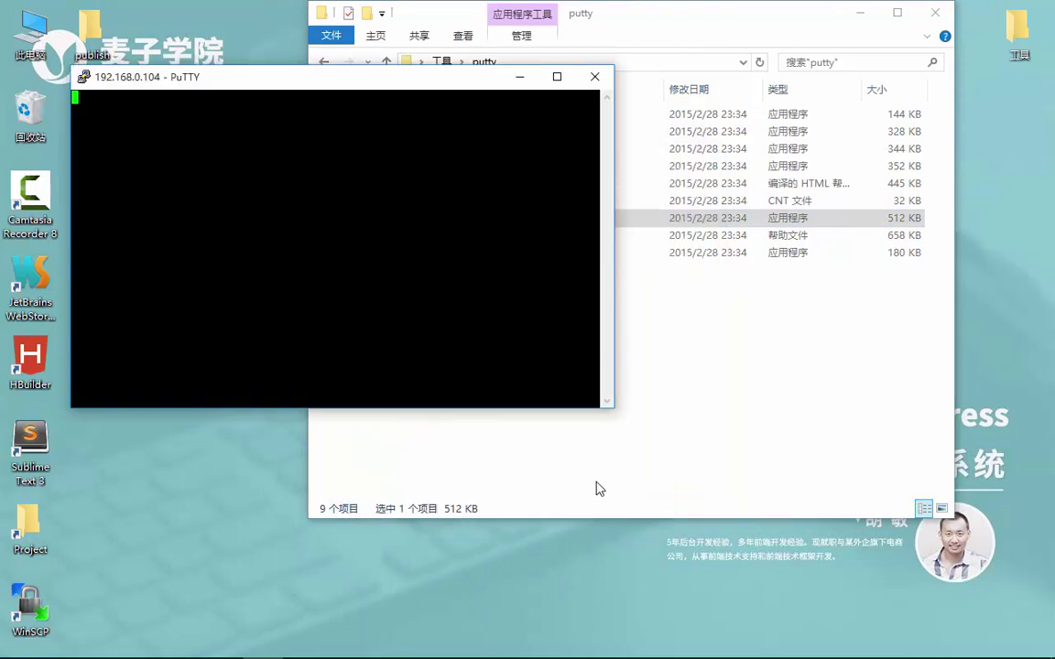
Log in with the user account and run node -v, which prints v4.2.4
type("ja")
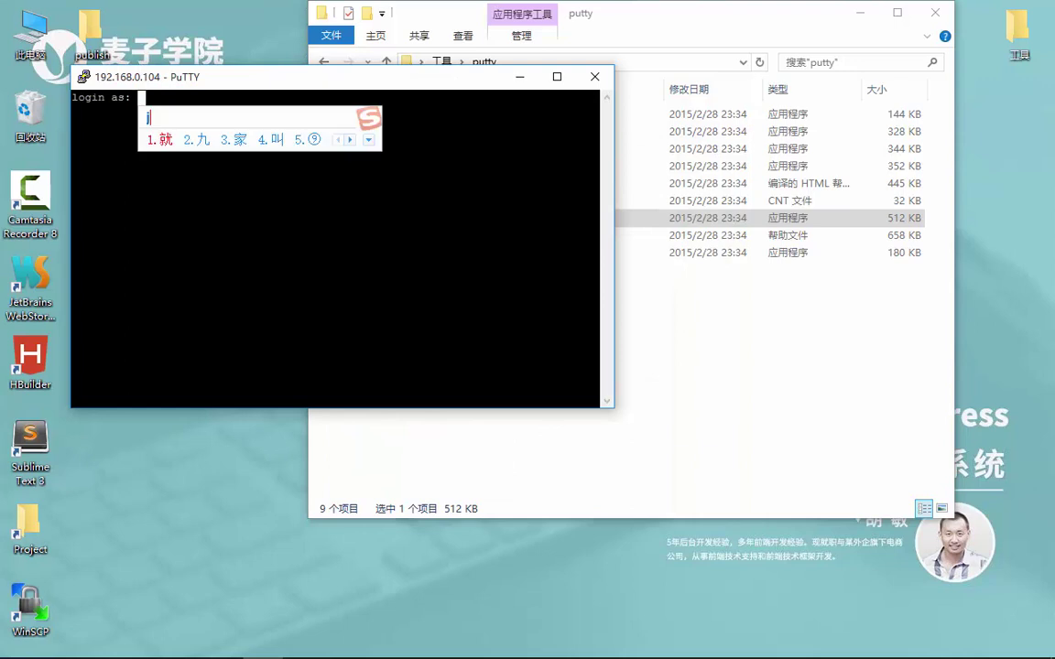
type("y")
key("Return")
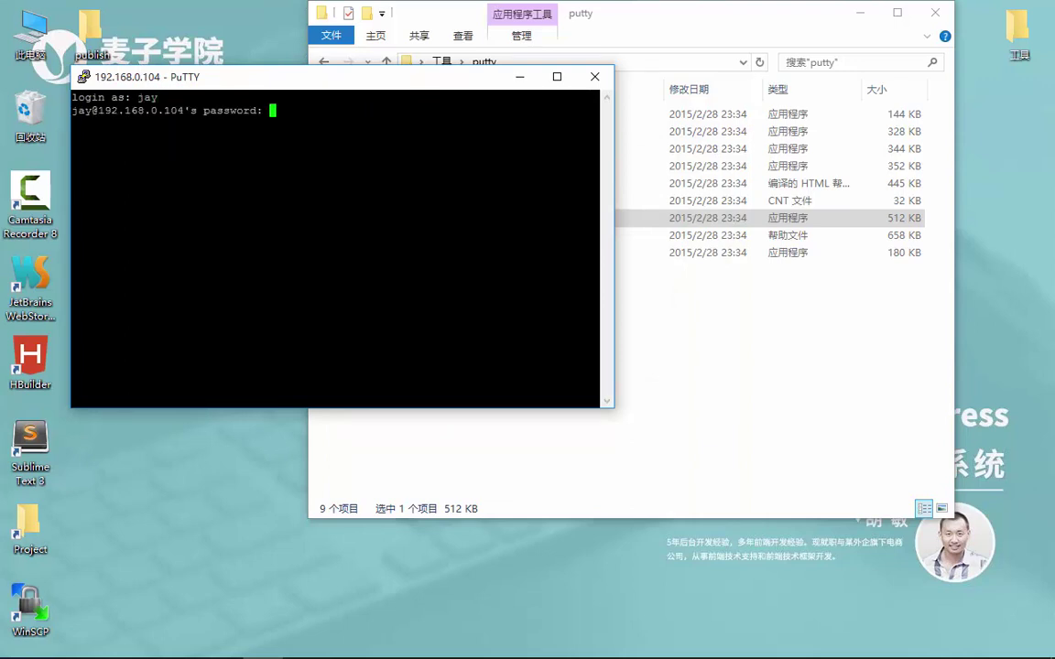
key("Return")
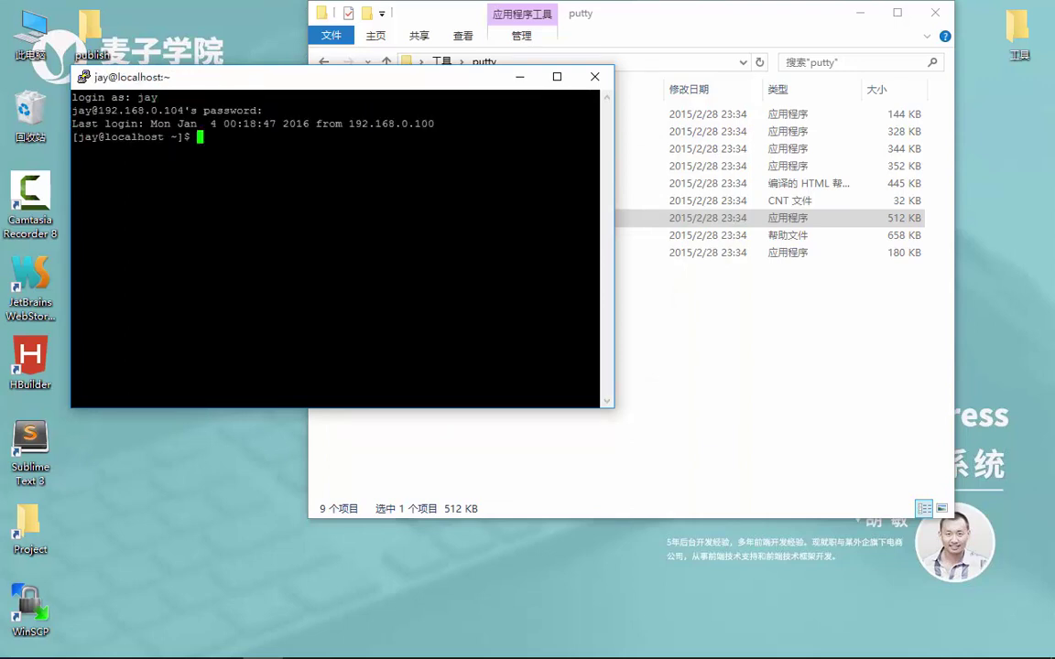
type("node -v")
key("Return")
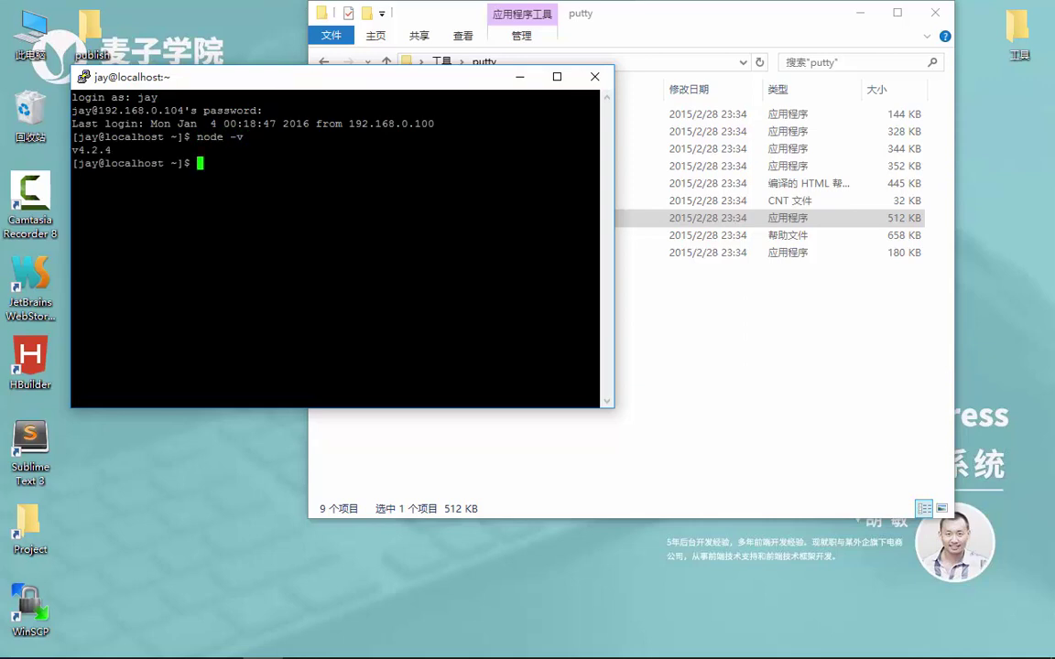
left_click(682, 323)
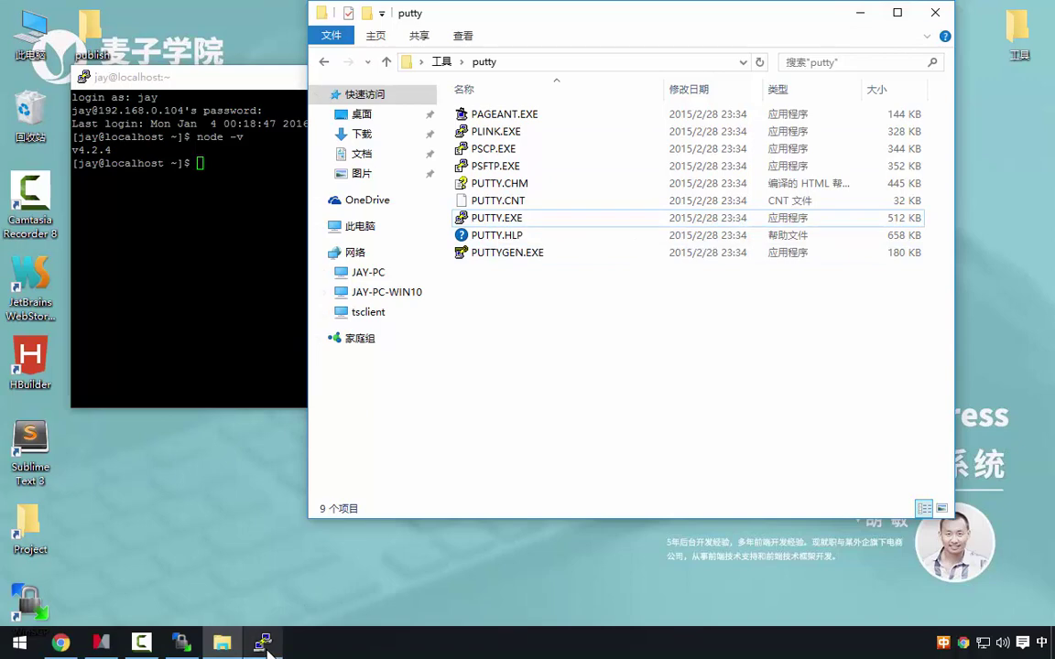
Go up to /home/jay in WinSCP and create a new remote directory named publish
left_click(268, 645)
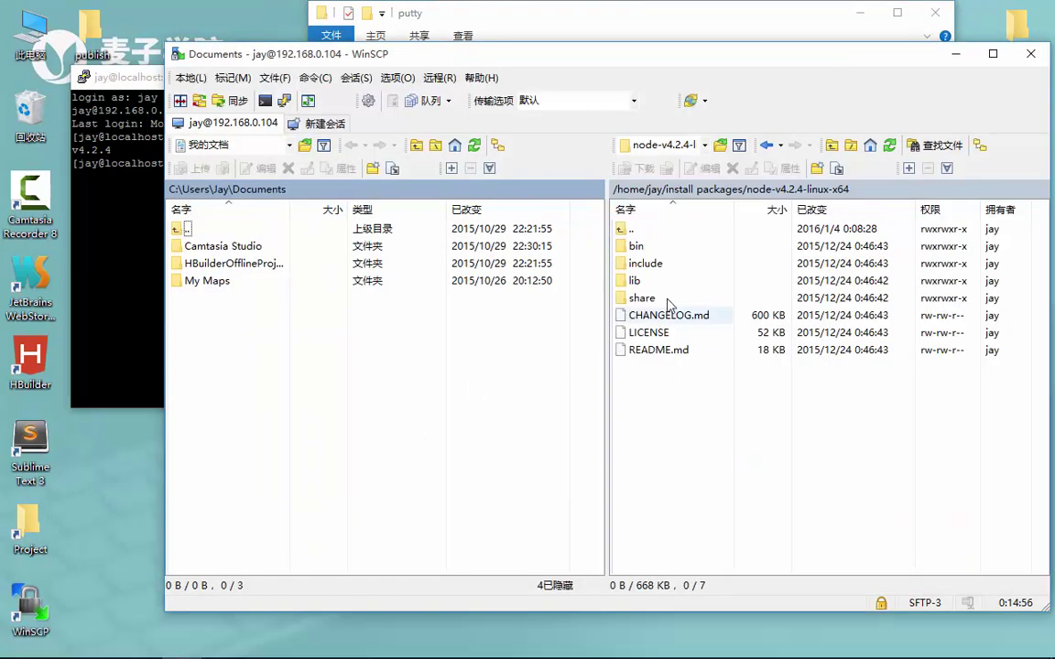
double_click(643, 231)
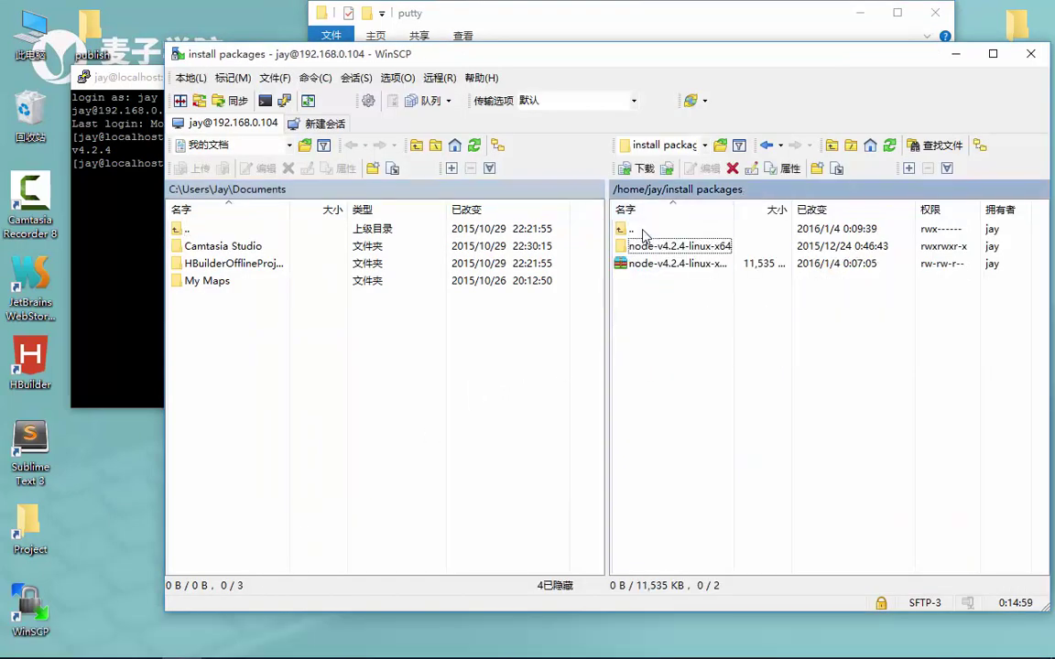
double_click(643, 230)
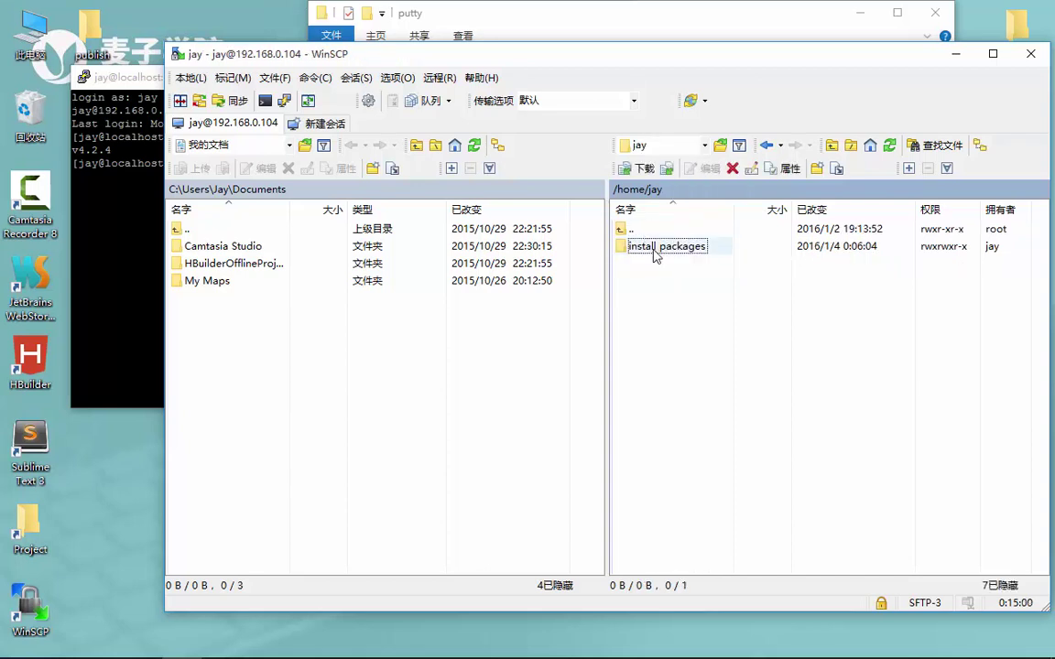
right_click(669, 315)
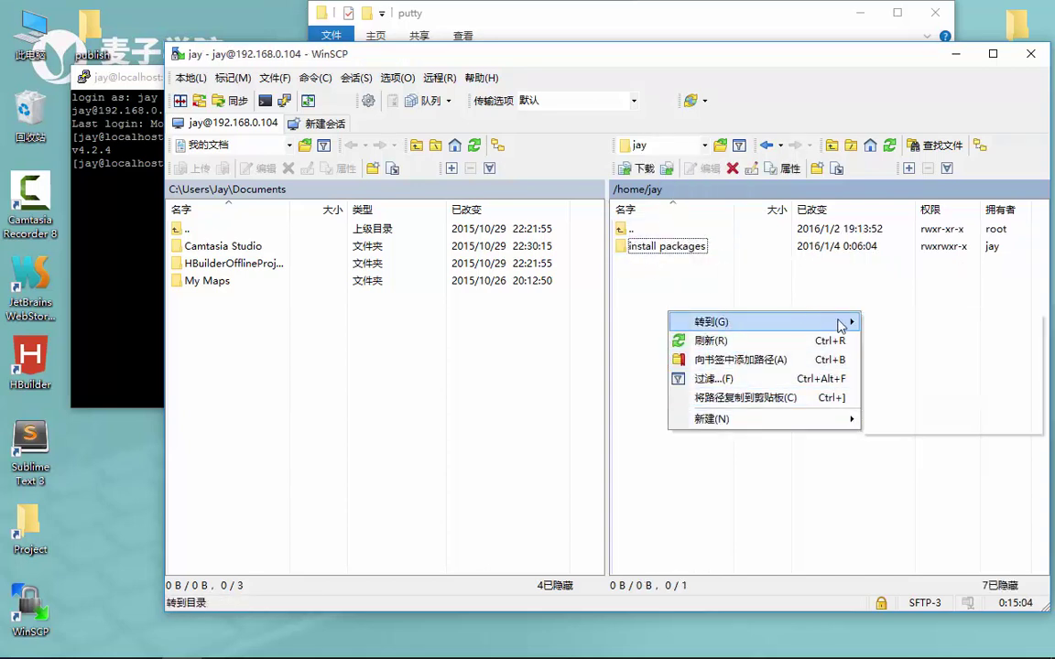
mouse_move(841, 323)
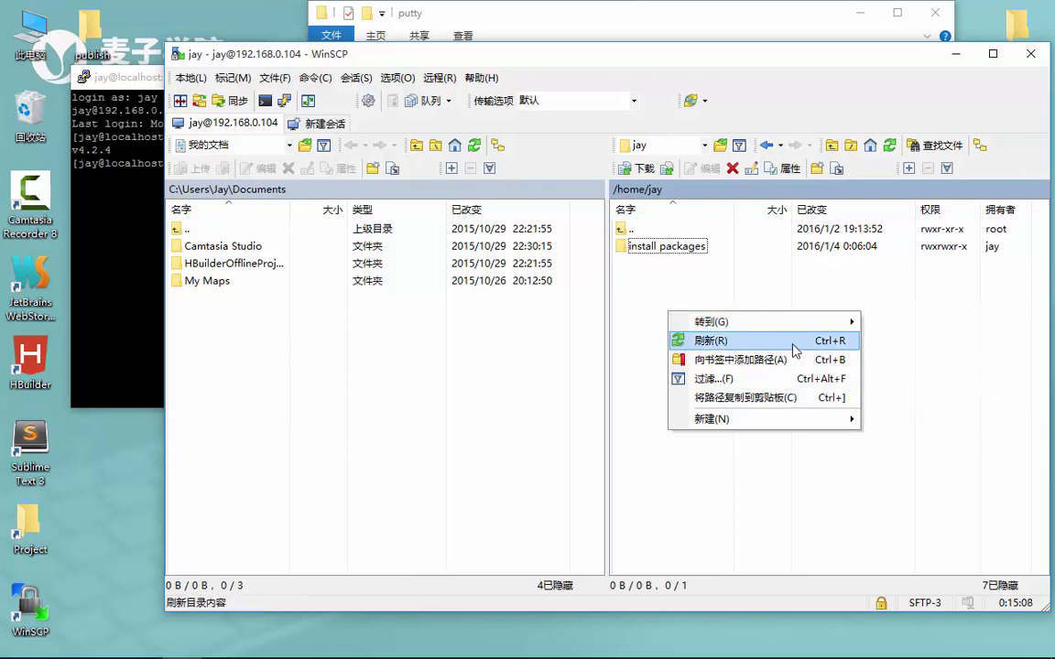
mouse_move(702, 421)
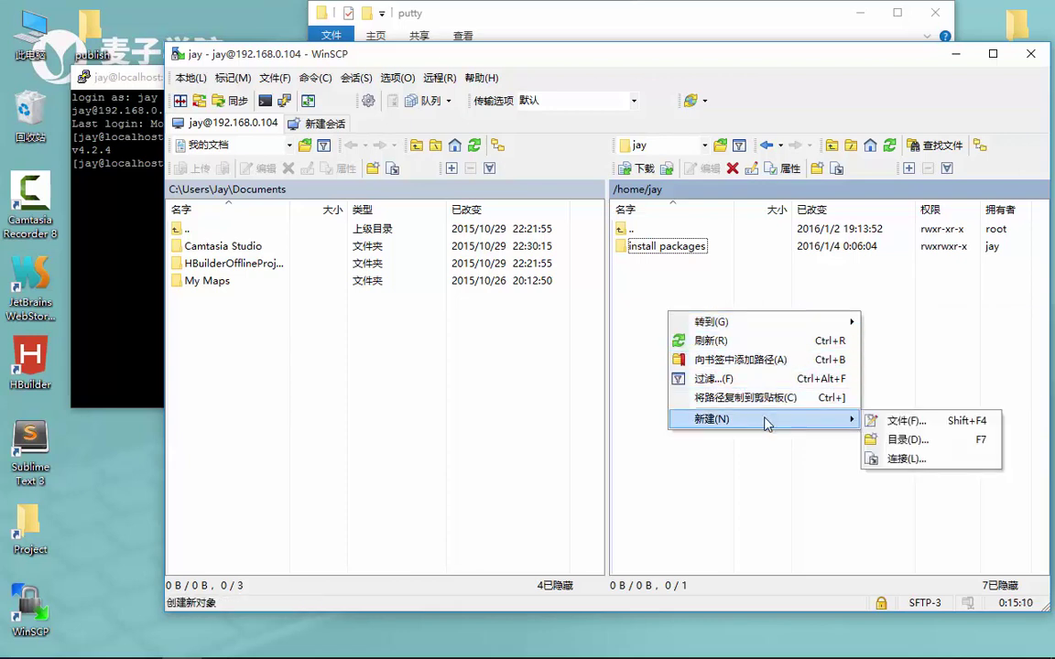
left_click(907, 440)
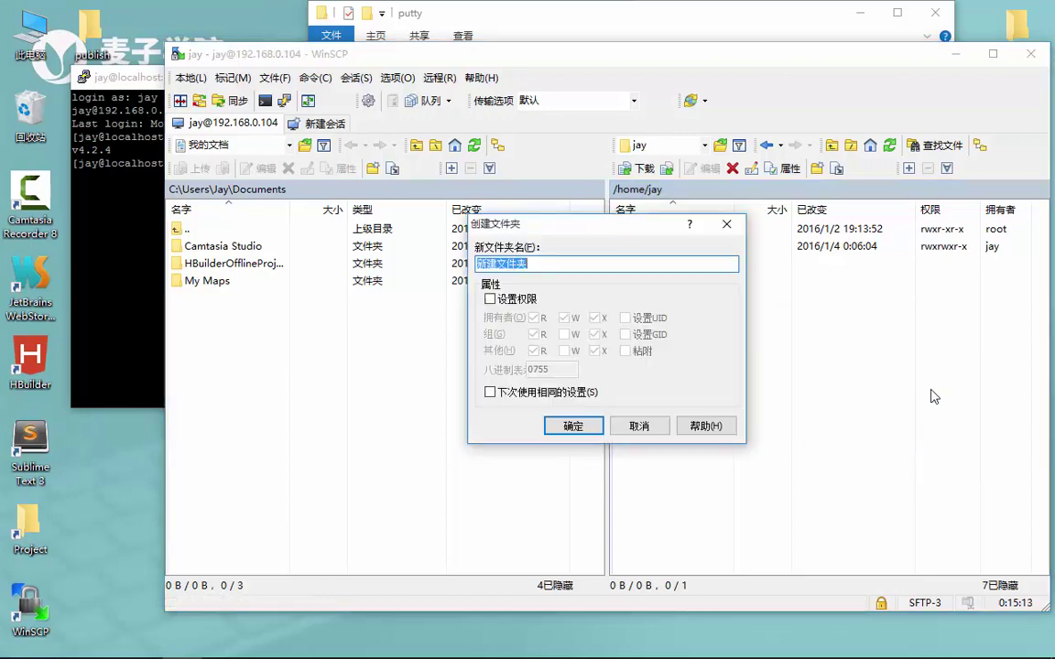
type("publish")
key("Return")
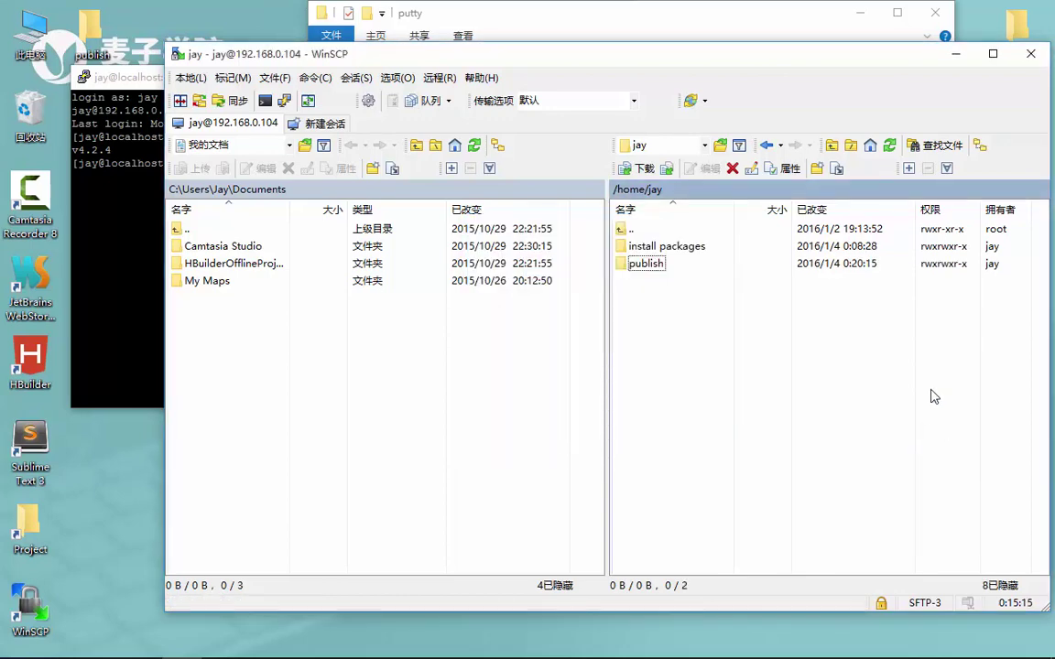
left_click(129, 252)
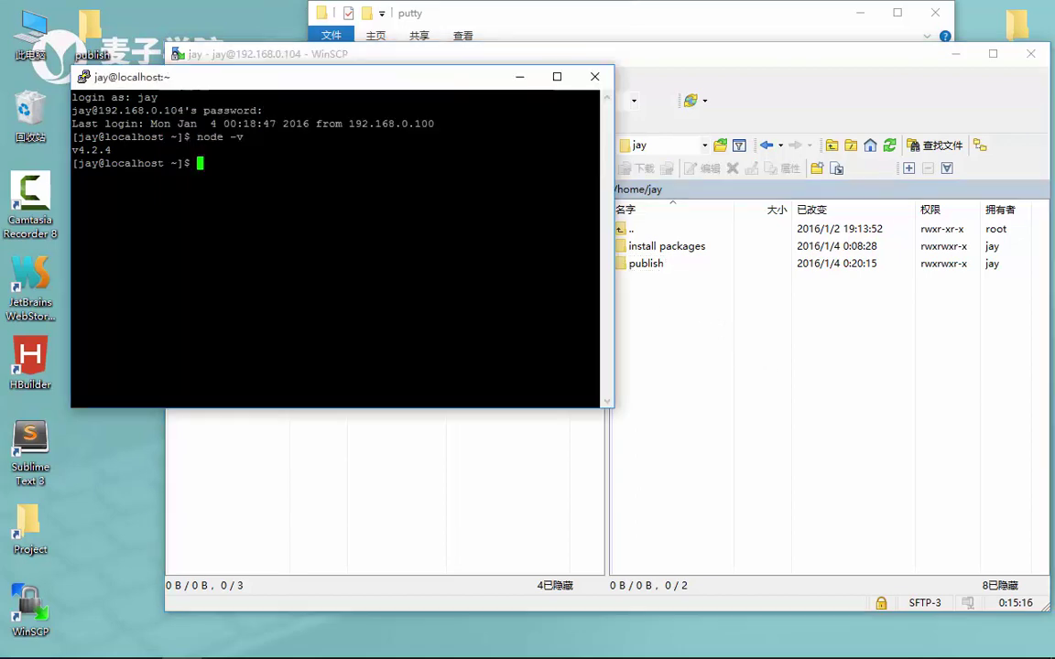
Open the local desktop publish folder beside WinSCP and inspect its app and server folders
left_click(519, 77)
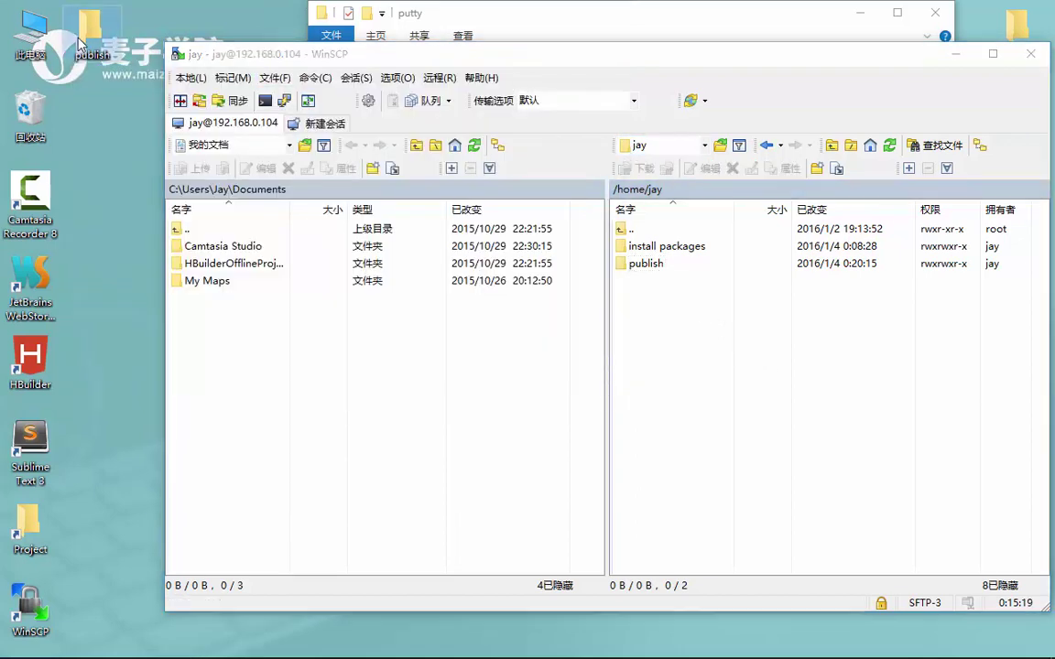
double_click(79, 43)
left_click_drag(607, 47, 173, 157)
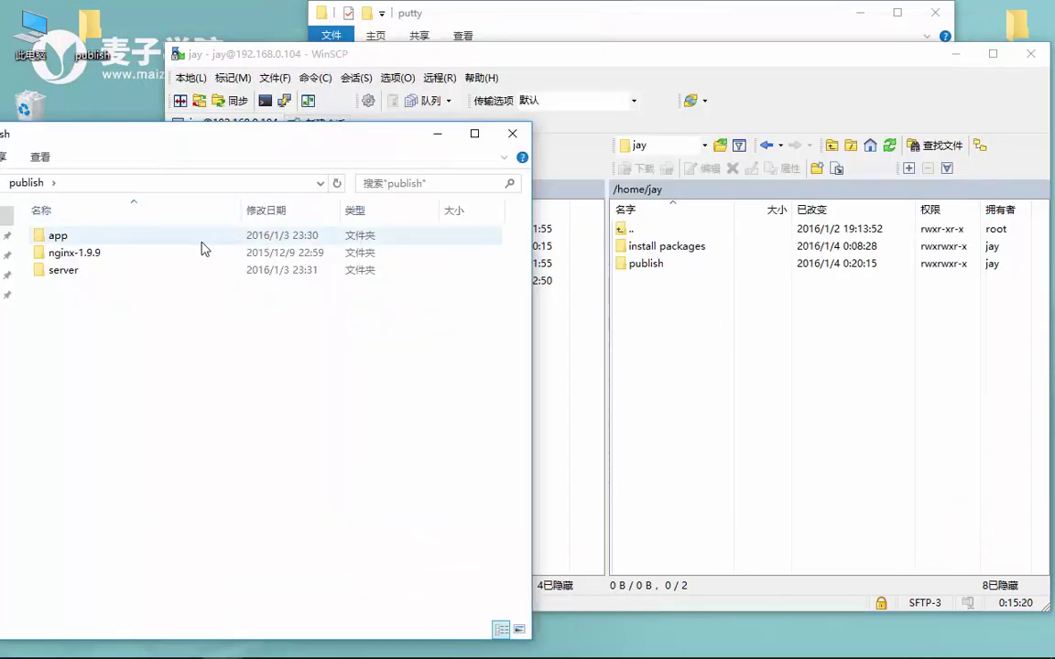
double_click(33, 240)
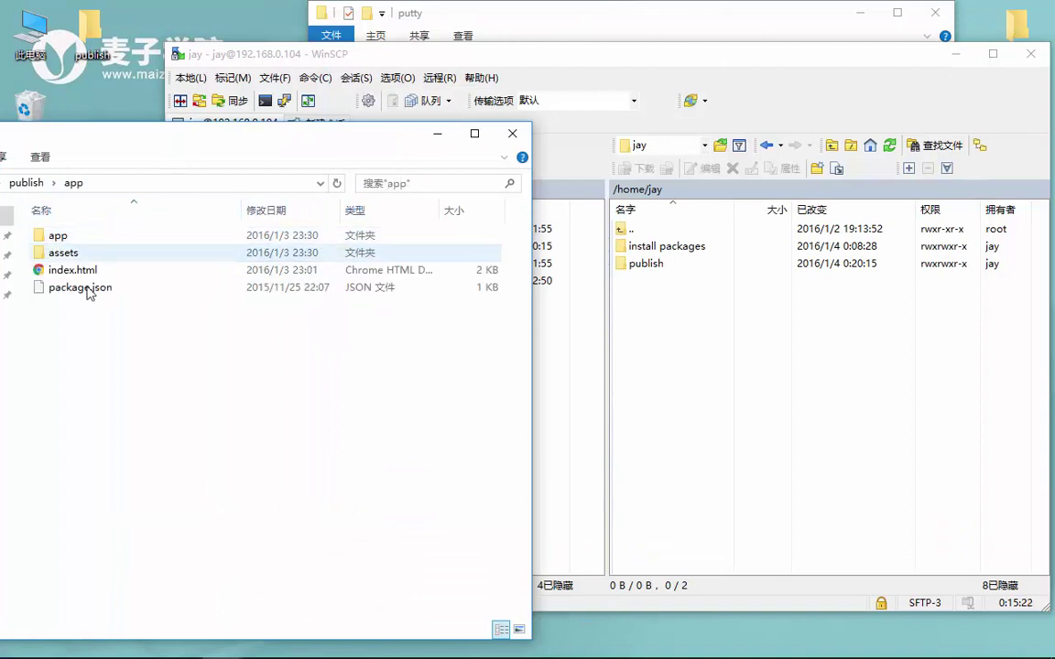
key("BackSpace")
left_click(78, 273)
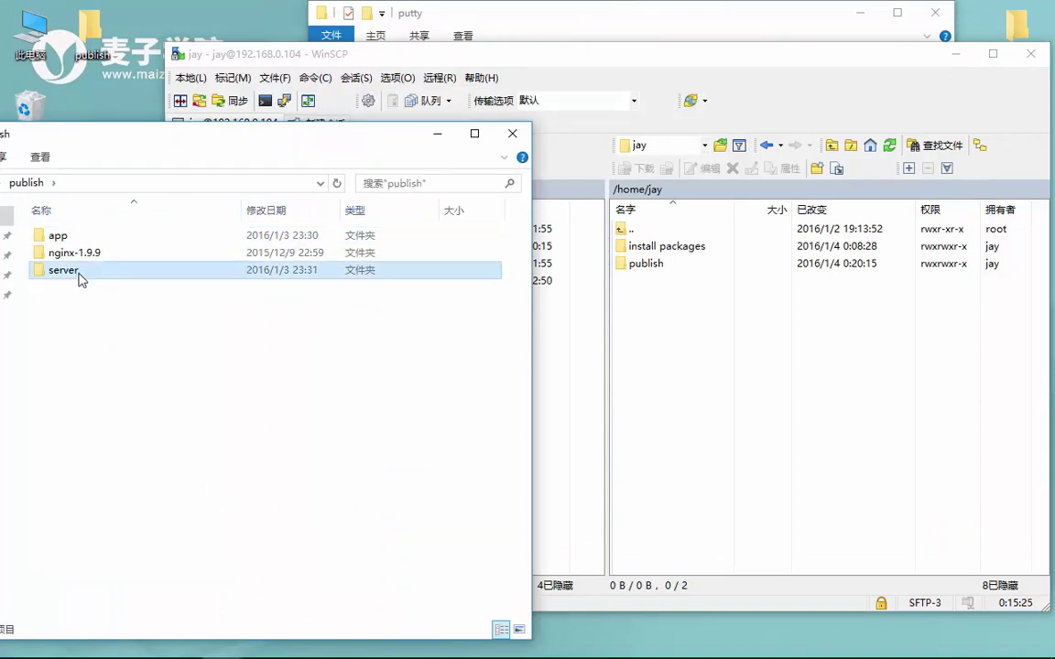
double_click(80, 275)
key("BackSpace")
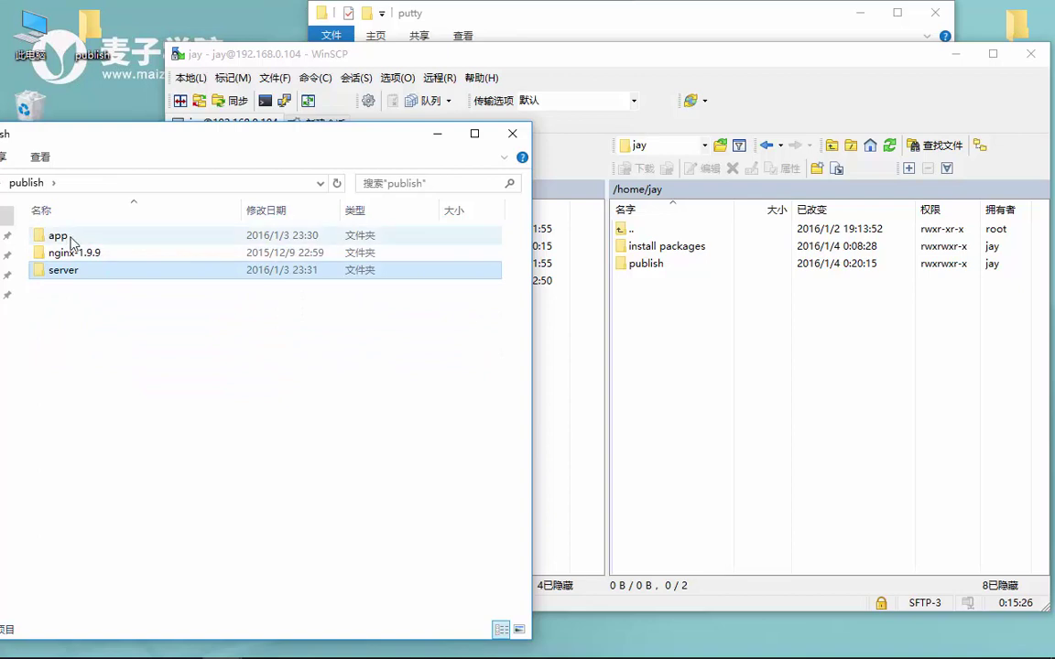
Drag the local app and server folders onto the remote publish folder to upload them
left_click(71, 238)
left_click_drag(146, 240, 645, 270)
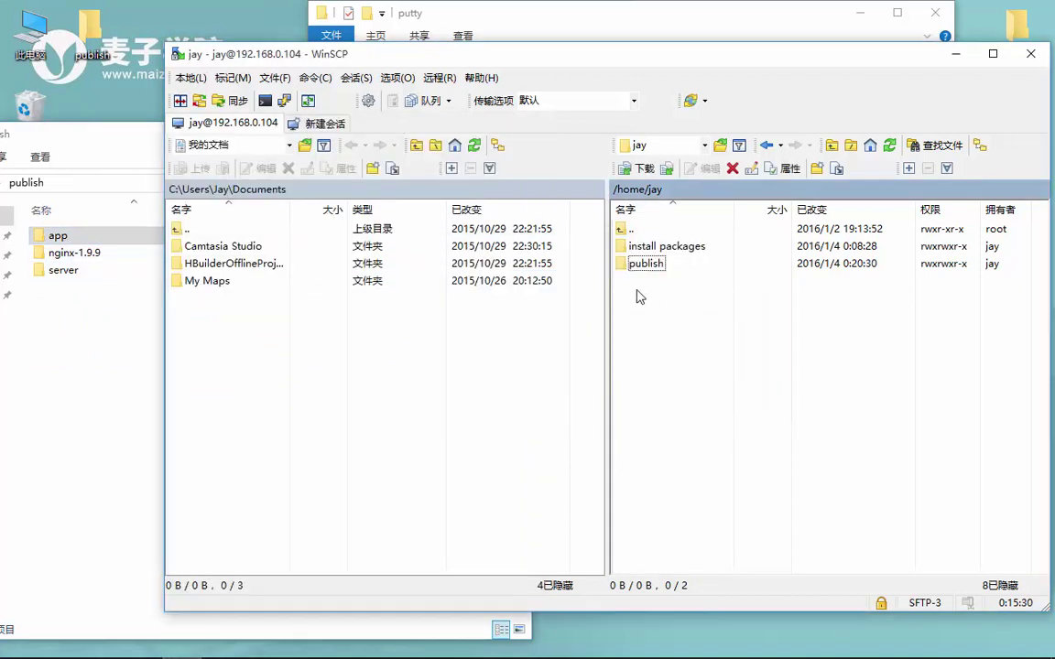
left_click(78, 273)
left_click_drag(77, 273, 664, 273)
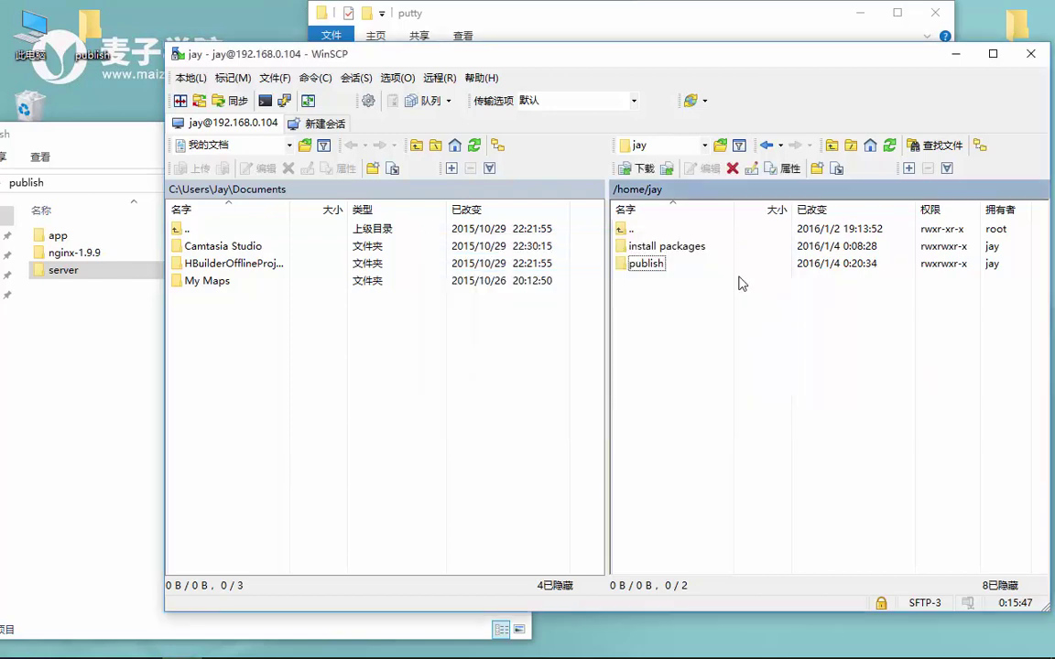
Open remote publish and server folders to confirm routes, node_modules, index.js and package.json uploaded
double_click(661, 264)
left_click(647, 265)
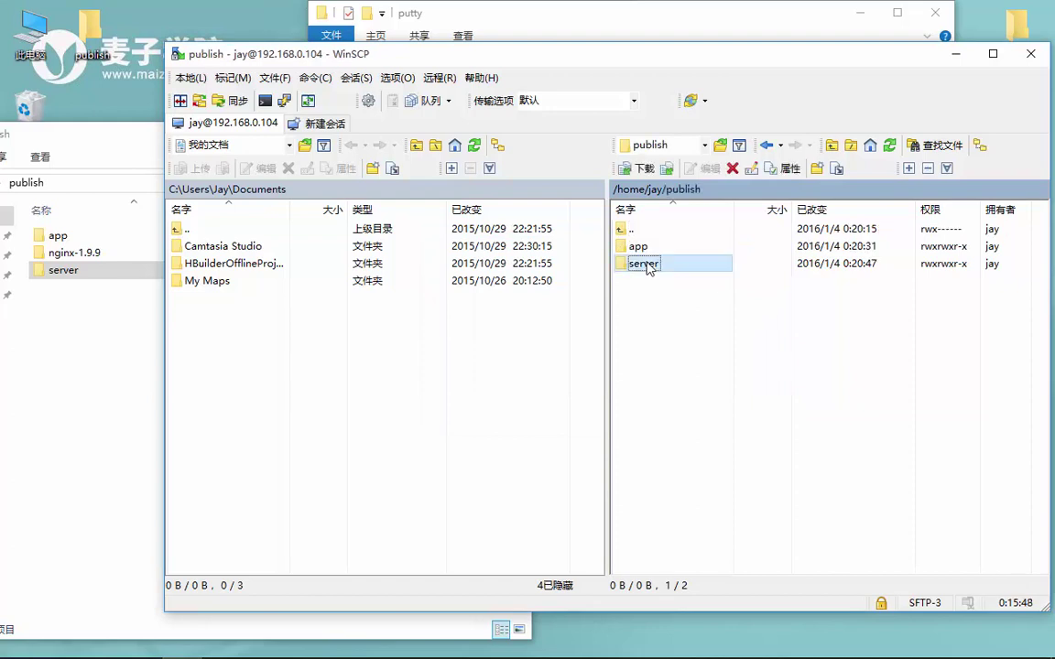
double_click(647, 265)
left_click(655, 317)
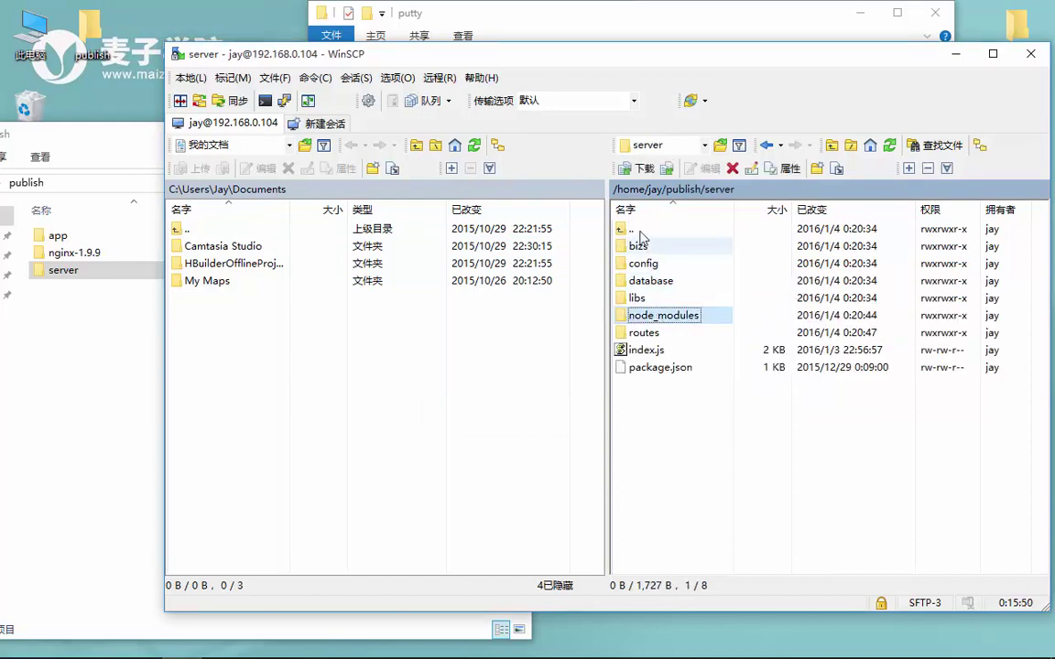
double_click(640, 230)
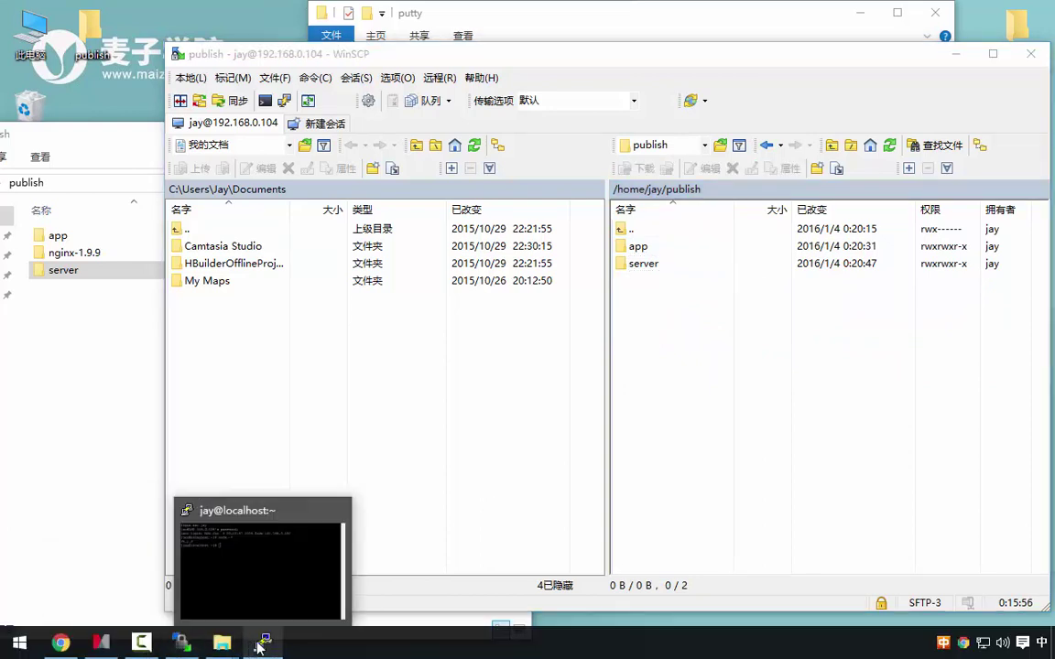
In PuTTY, change into the ~/publish/server/ directory
left_click(259, 647)
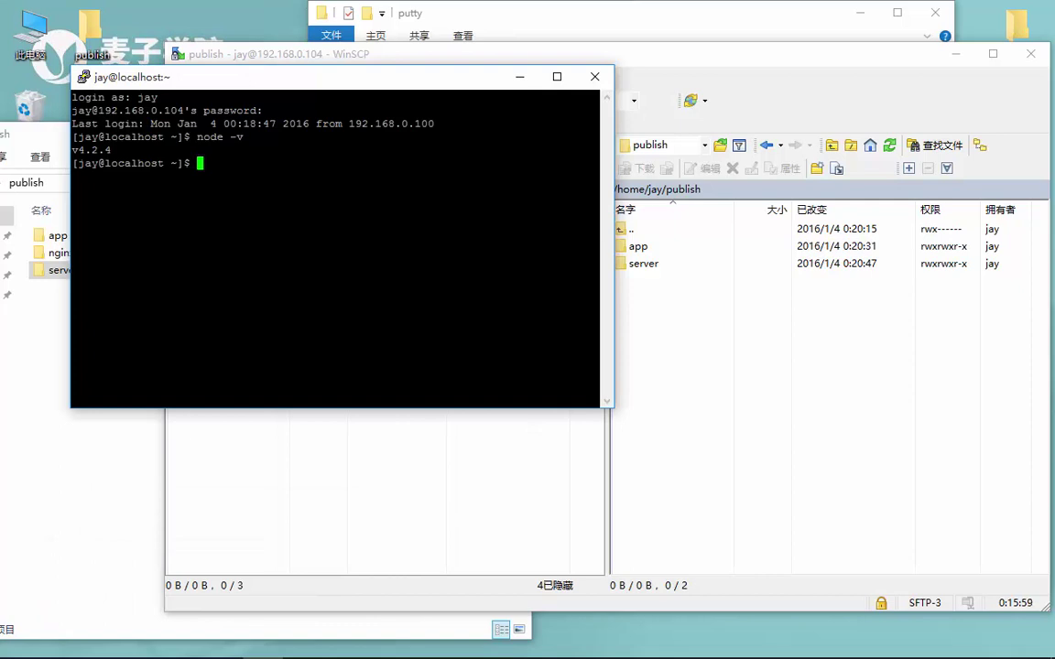
type("cd ~/")
key("Return")
key("Up")
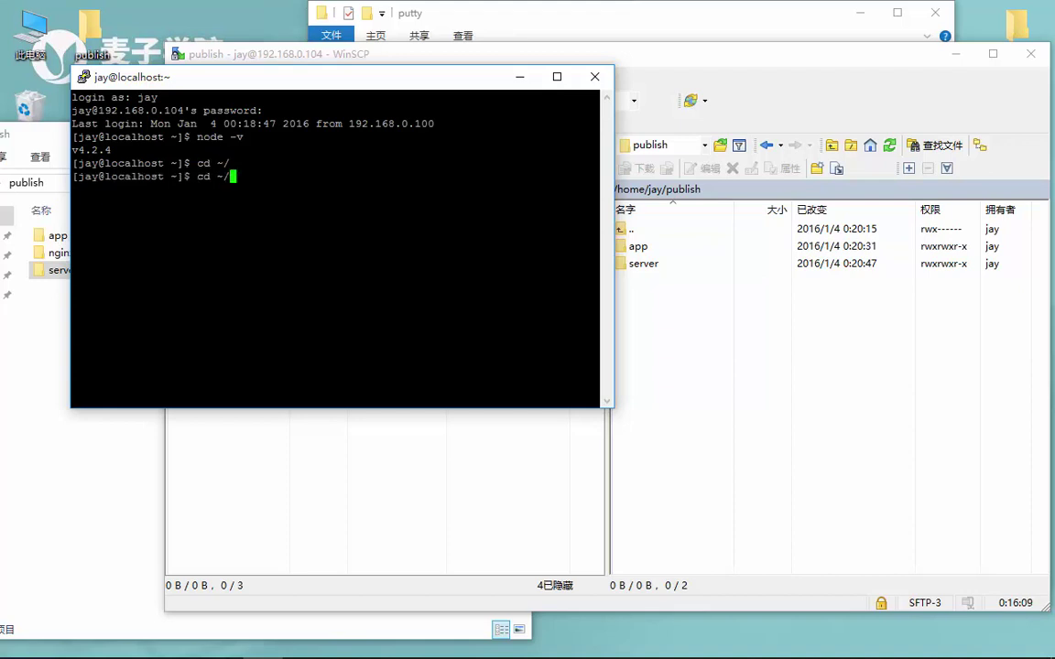
type("publ")
key("Tab")
type("server/")
key("Return")
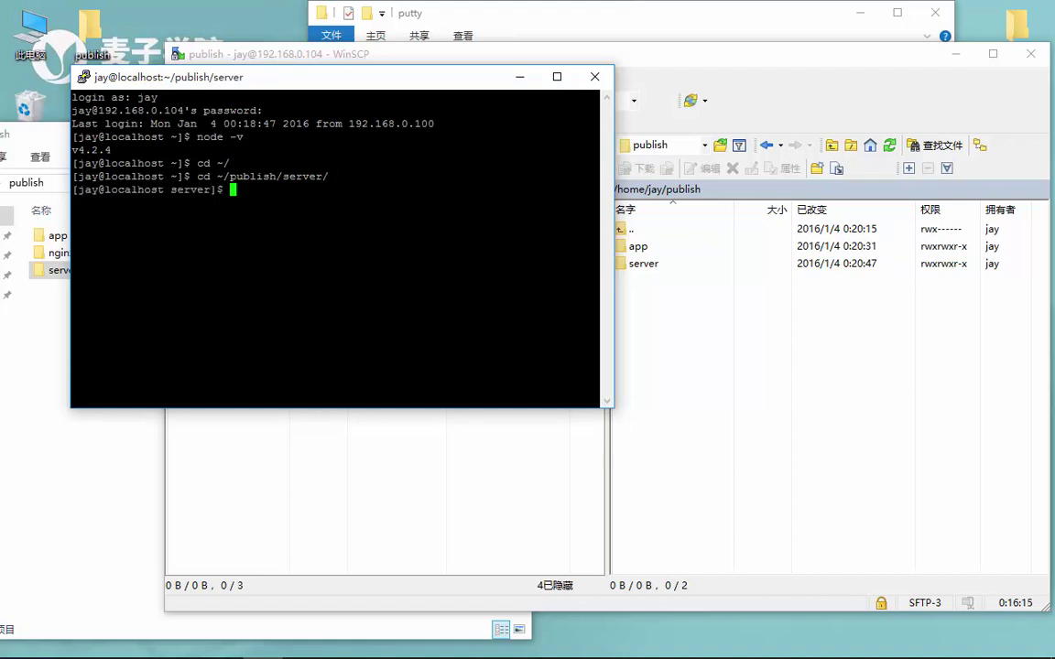
List the server folder, then run node index so it prints Started... 7410
type("ls")
key("Return")
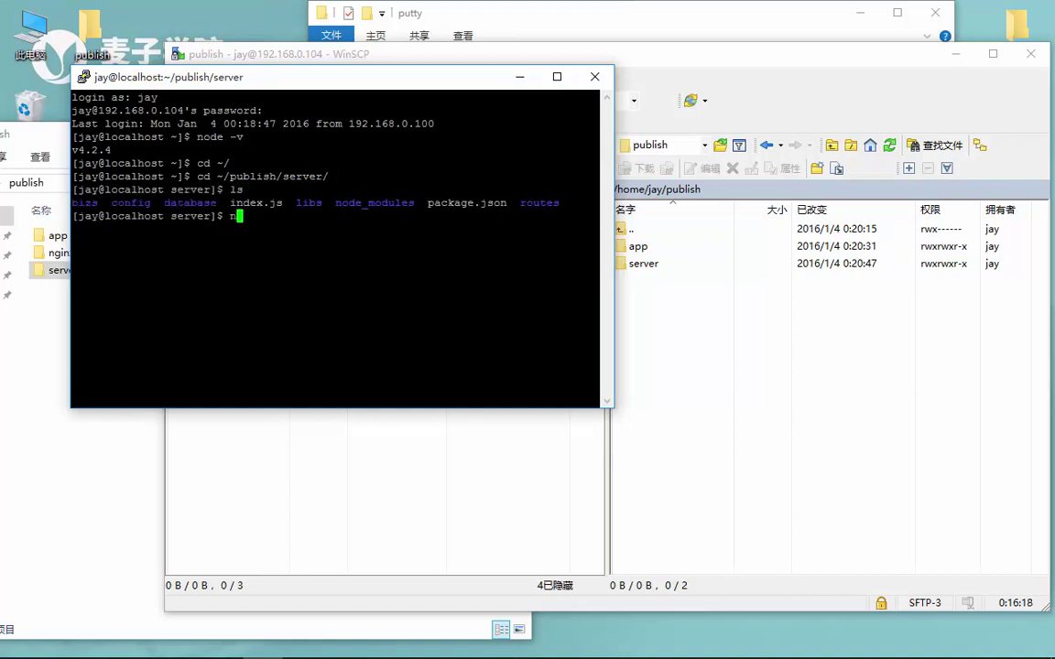
type("node index")
key("Return")
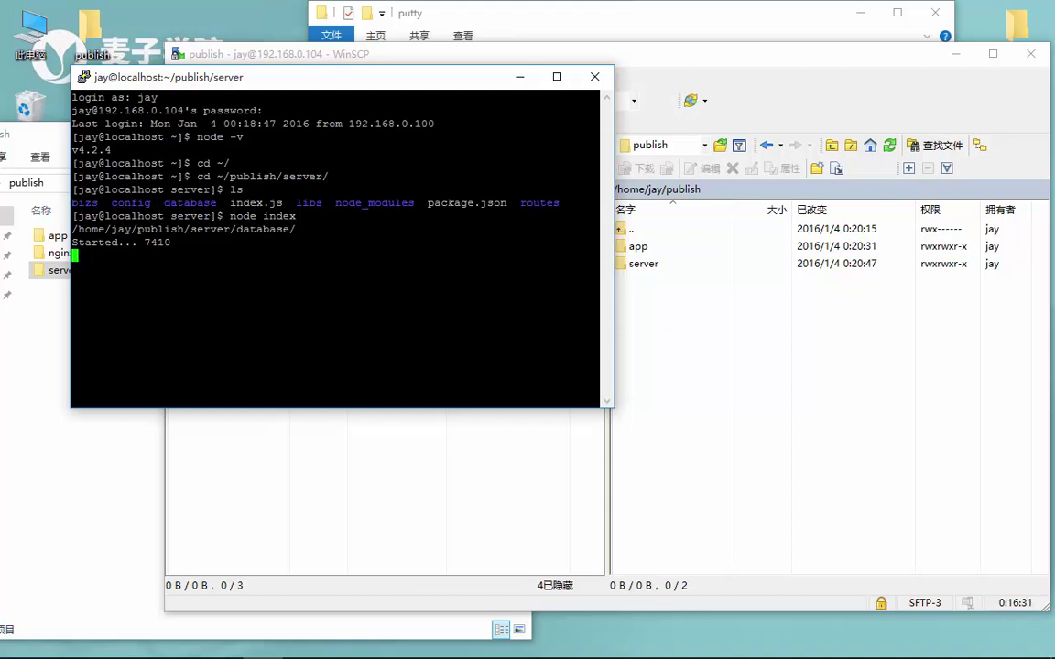
Stop the foreground node server and confirm curl localhost:7410 is refused
key("ctrl+c")
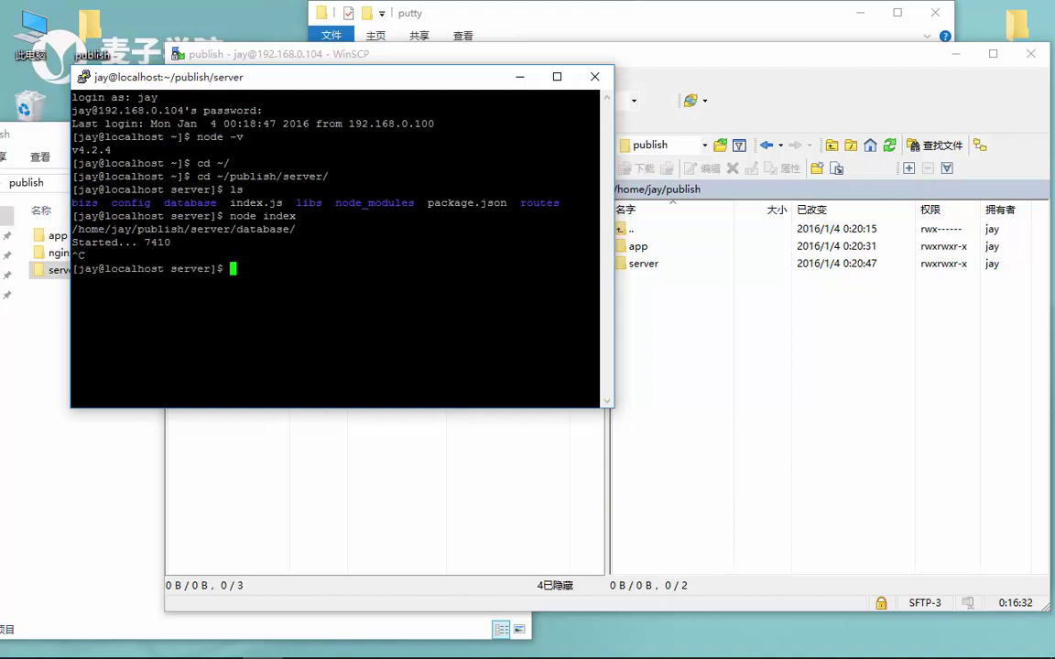
type("curl localhost:7")
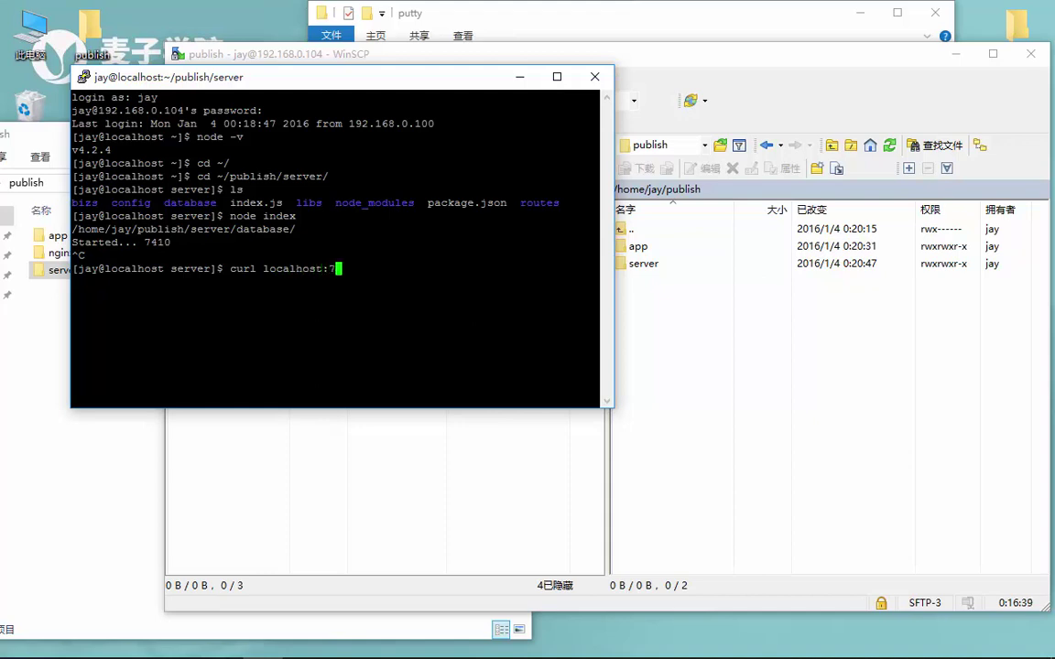
type("410")
key("Return")
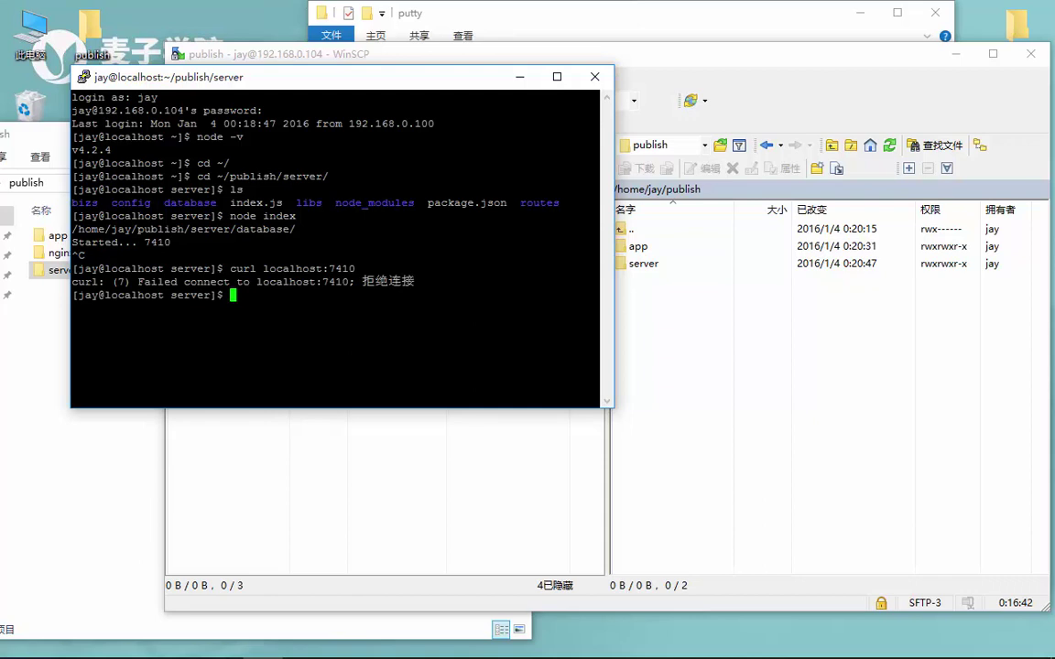
Relaunch the server in the background with node index &, reporting Started... 7410
key("Up")
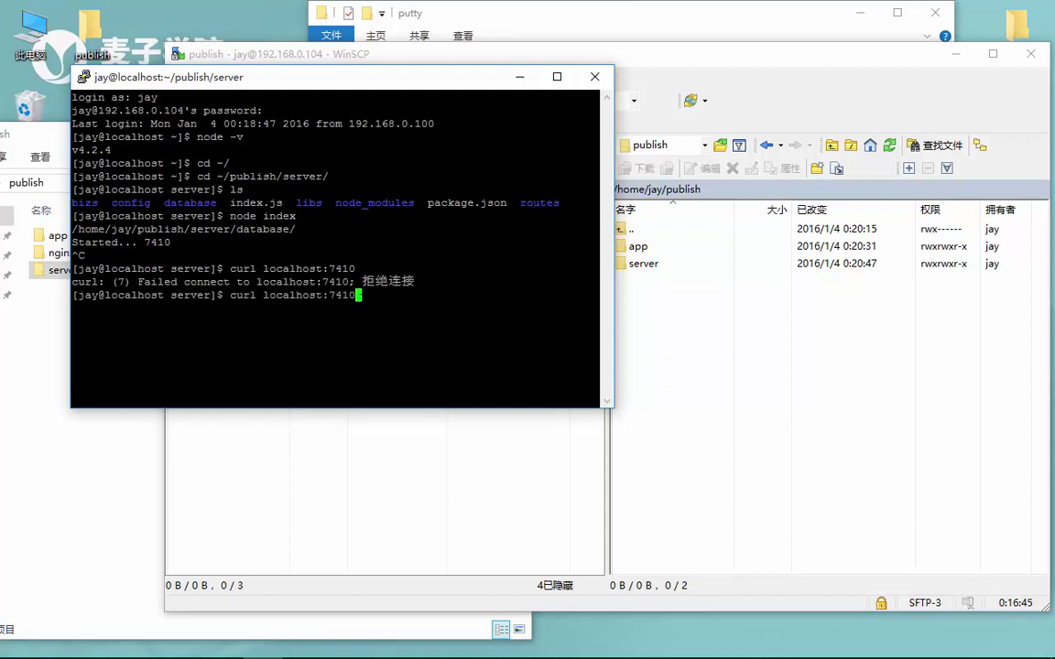
key("Up")
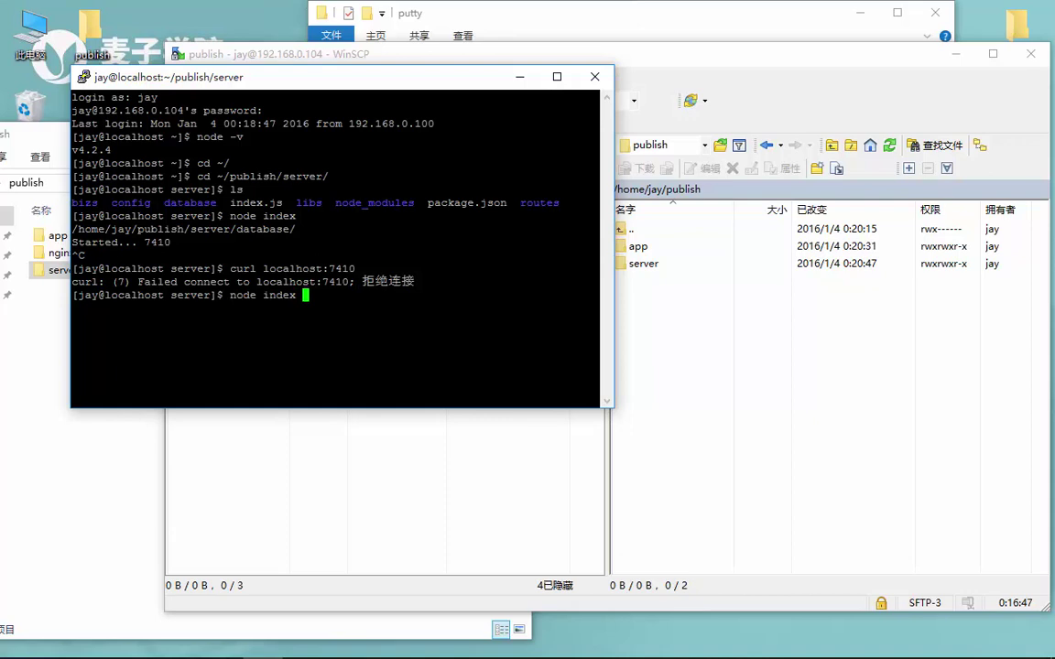
type("&")
key("Return")
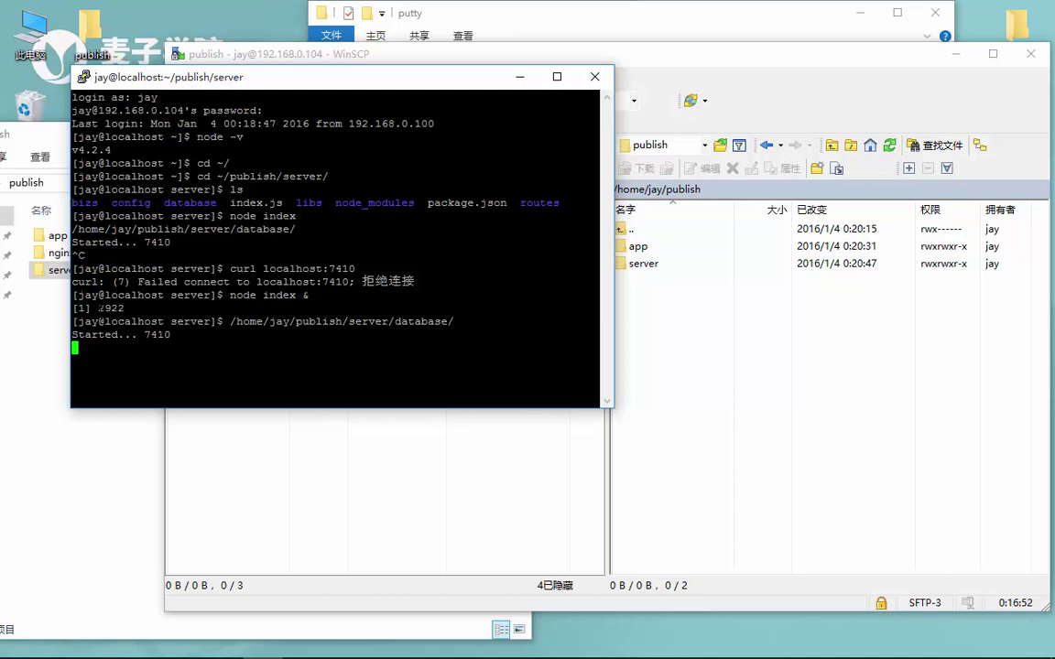
Select the background job's process id 2922 and run the mistyped command cds
double_click(110, 308)
left_click(111, 308)
double_click(111, 308)
left_click(111, 309)
type("cds")
key("Return")
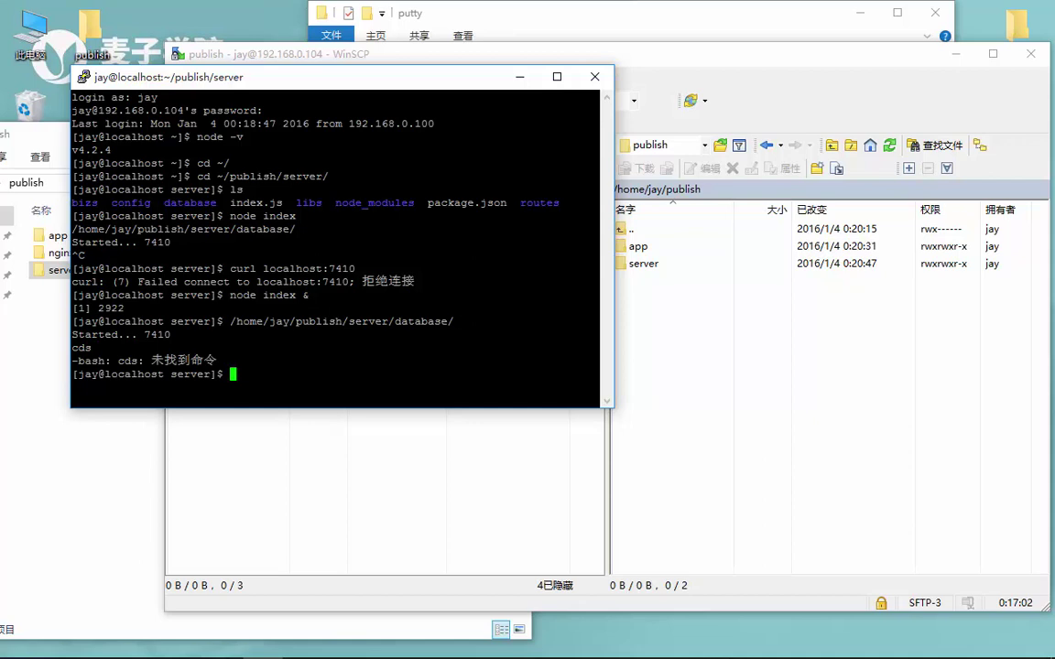
Curl localhost:7410 and highlight the 404 Not Found JSON reply
triple_click(111, 309)
left_click(111, 308)
type("curl localhost:7410")
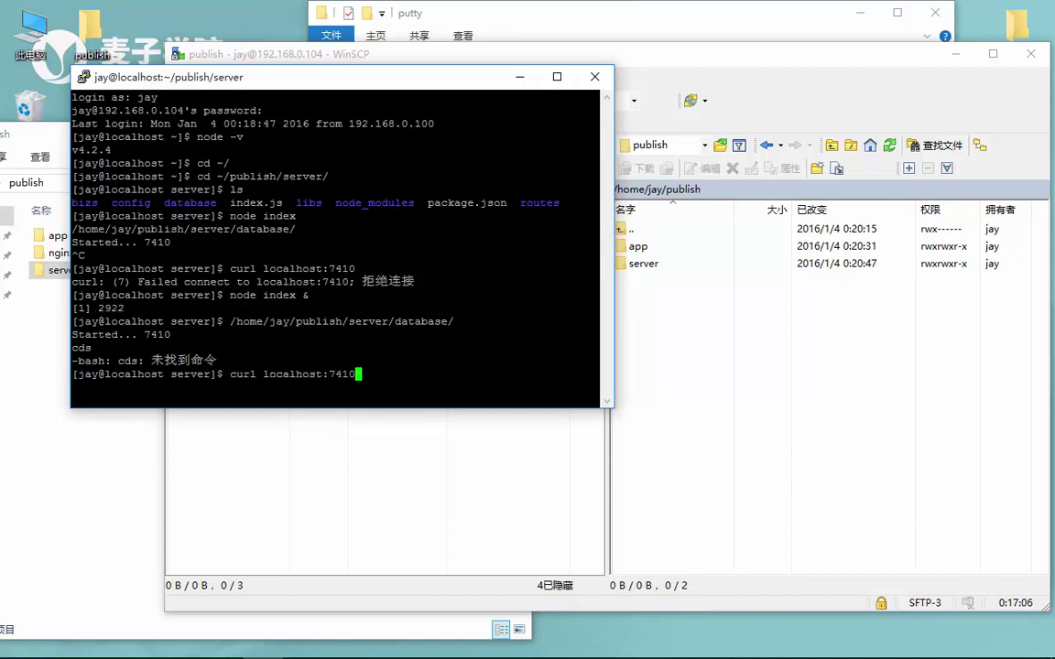
key("Return")
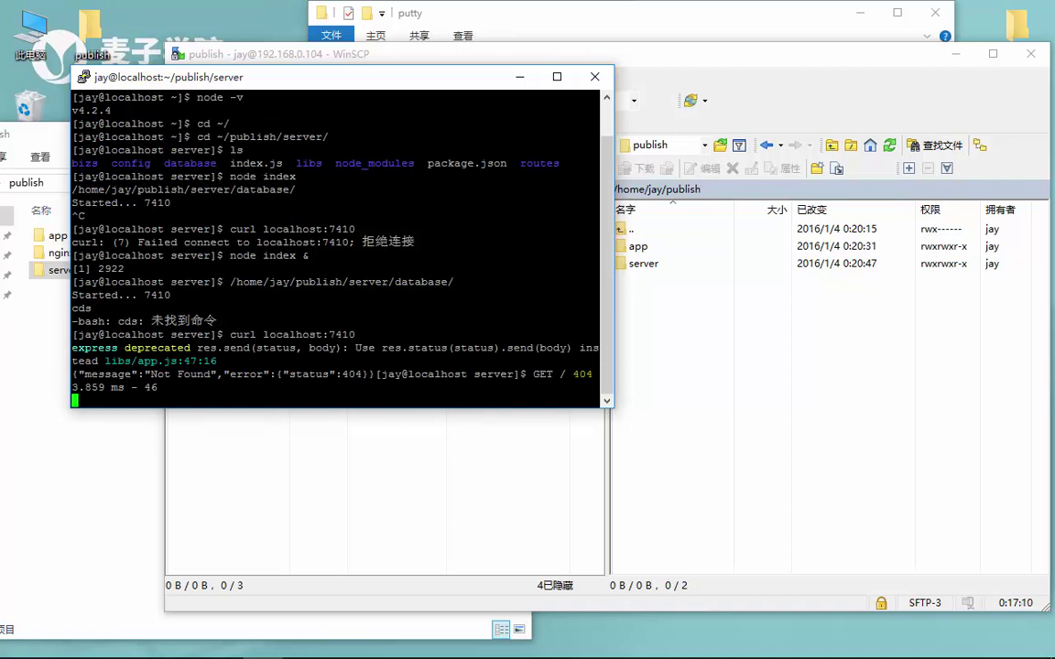
left_click_drag(74, 348, 363, 334)
left_click(219, 348)
left_click_drag(137, 373, 524, 374)
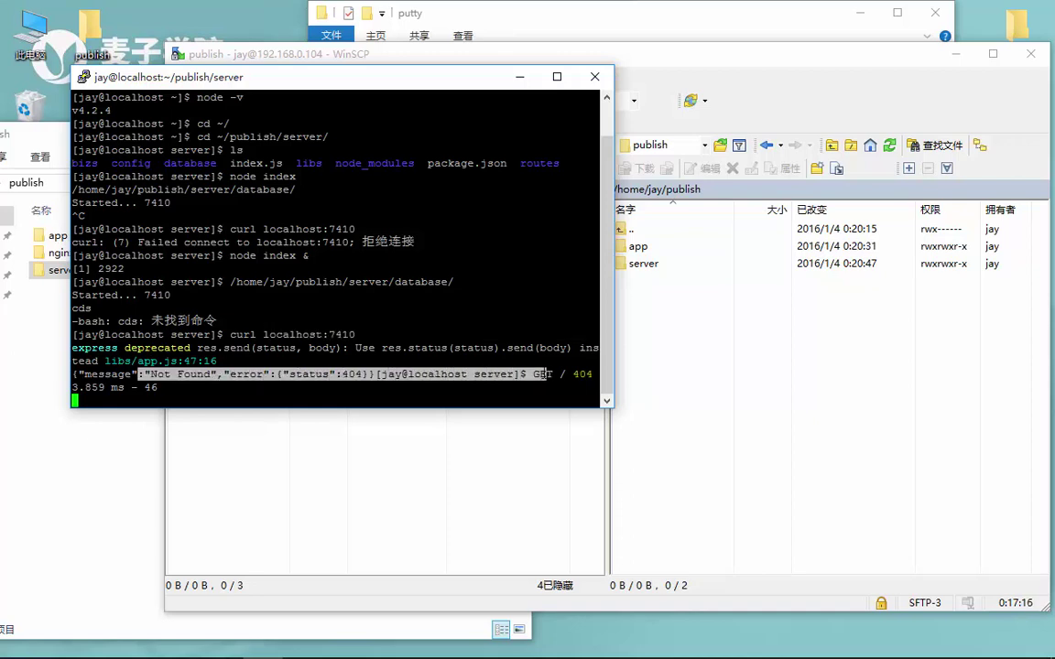
left_click(524, 374)
Get a fresh prompt and clear the terminal with clear
type("cfa")
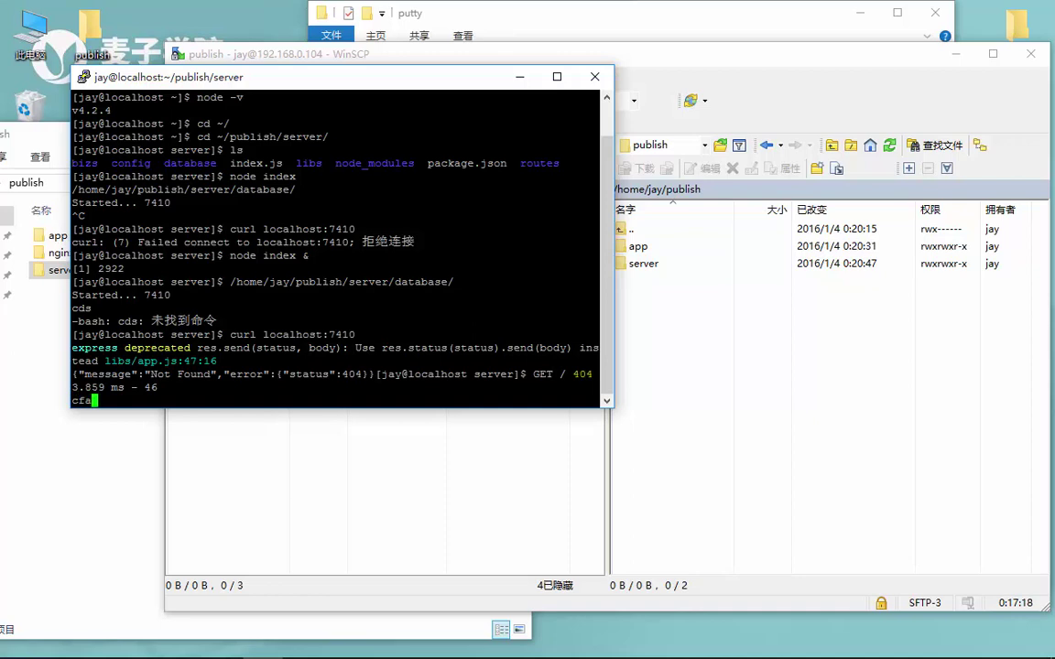
key("BackSpace")
key("BackSpace")
key("BackSpace")
key("Return")
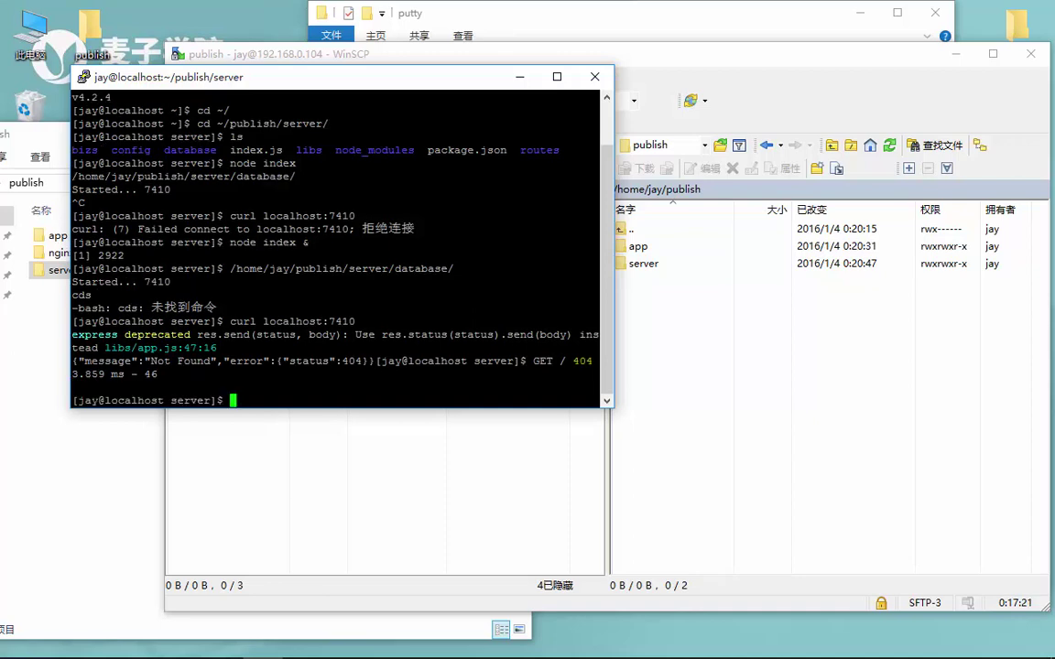
type("clear")
key("Return")
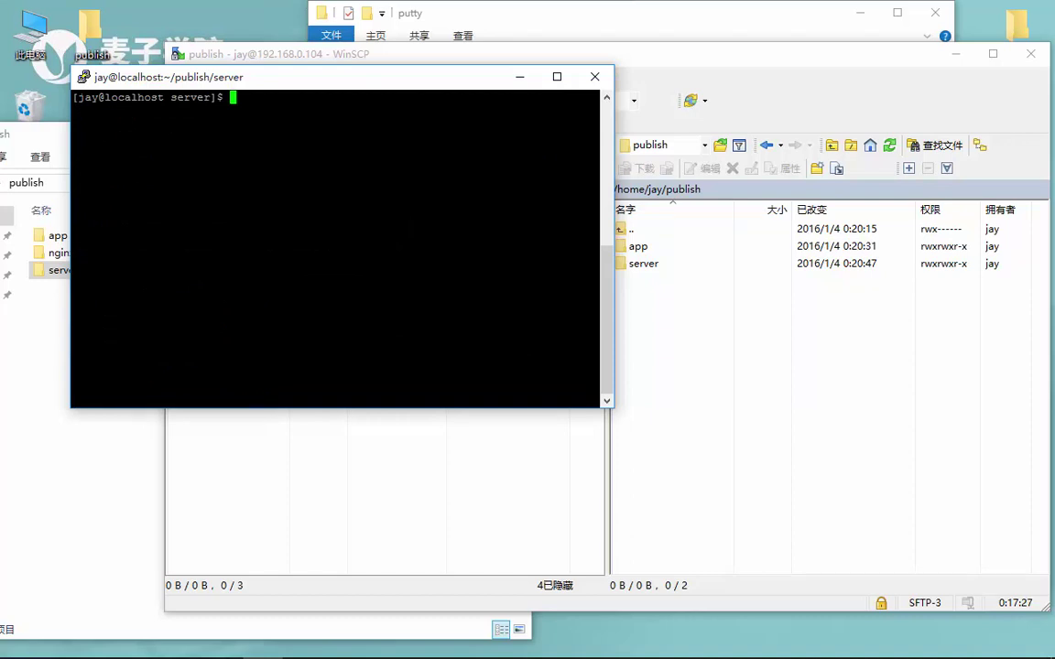
Run kill 2292, which fails with no such process
type("curl localhost:7410")
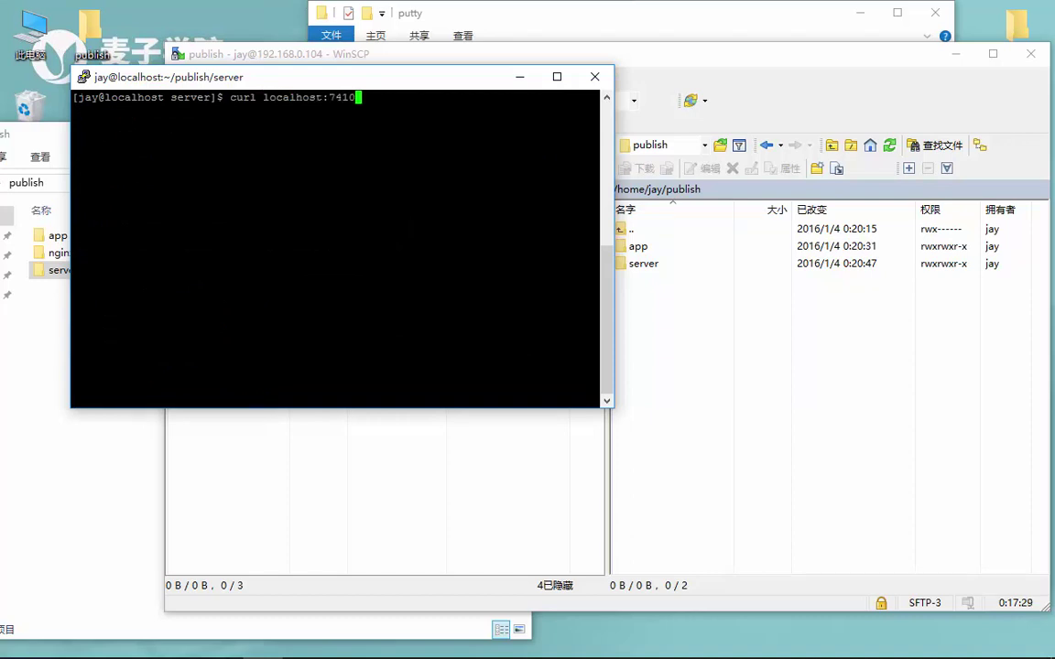
key("BackSpace")
key("BackSpace")
key("BackSpace")
key("BackSpace")
key("BackSpace")
key("BackSpace")
key("BackSpace")
key("BackSpace")
key("BackSpace")
key("BackSpace")
key("BackSpace")
key("BackSpace")
key("BackSpace")
key("BackSpace")
key("BackSpace")
key("BackSpace")
key("BackSpace")
key("BackSpace")
key("BackSpace")
type("ki")
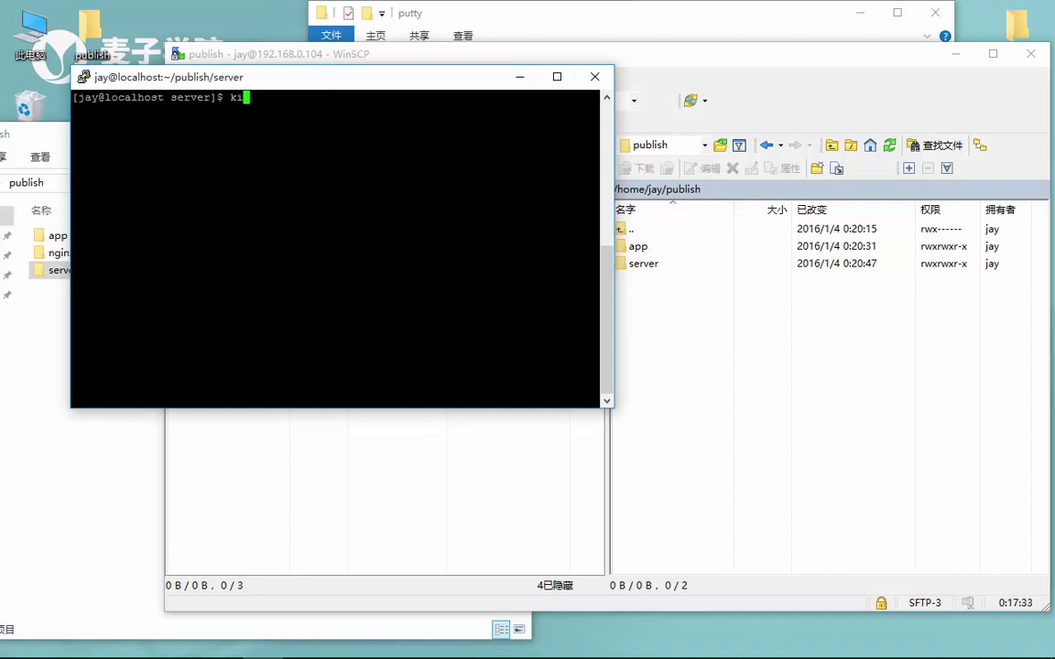
type("ll 2292")
key("Return")
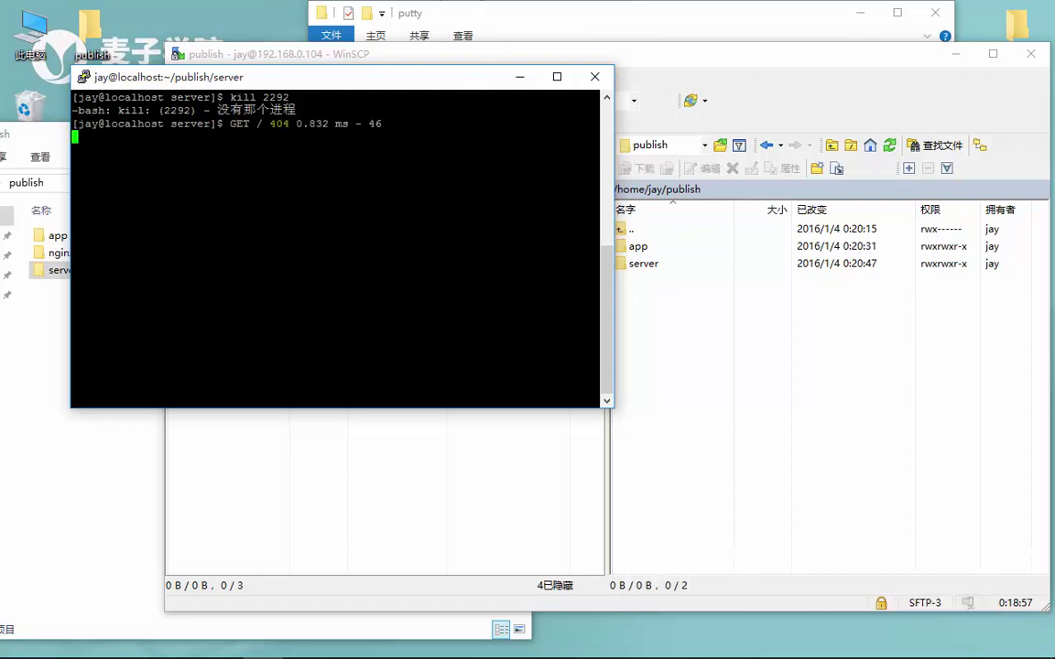
Type ps -ef | grep node at a fresh prompt without running it
key("Return")
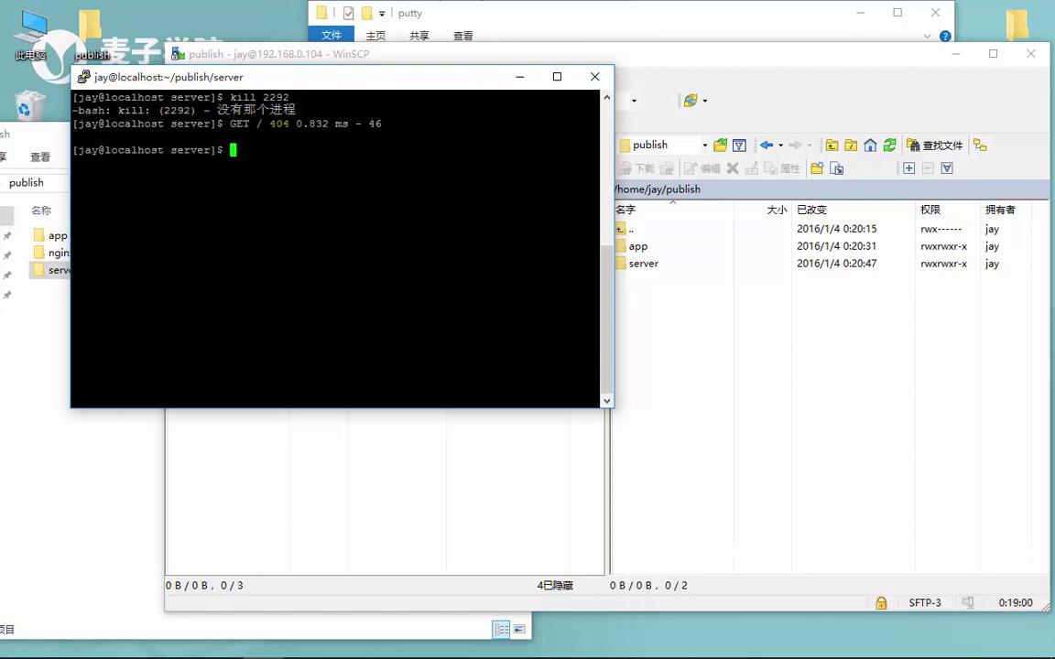
type("ps -ef | gre")
type("p node")
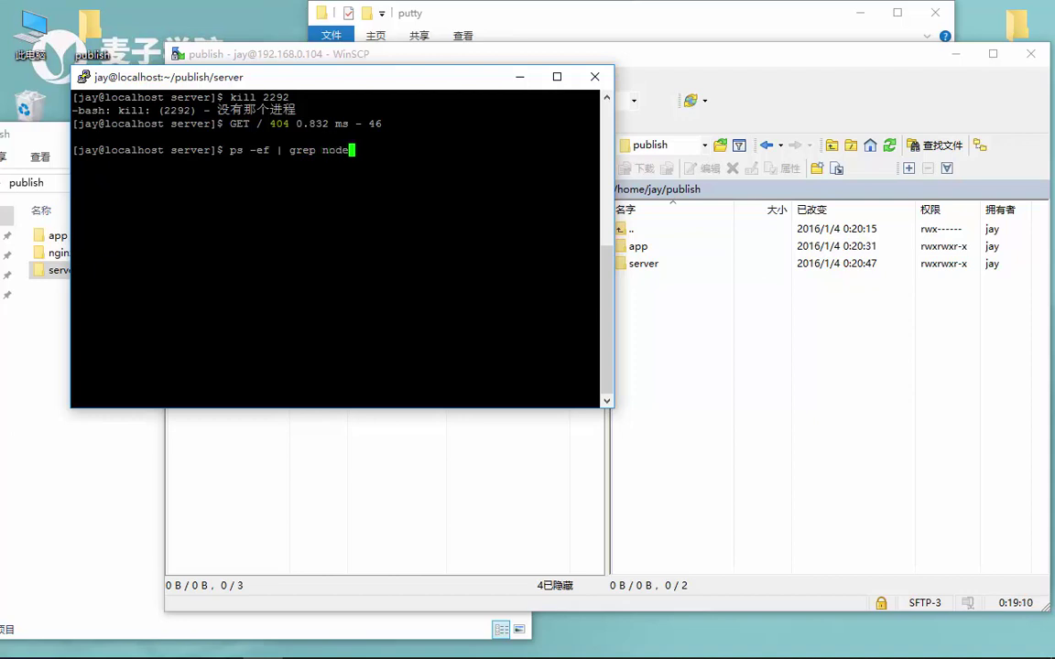
List node processes and kill node process 2922
key("Return")
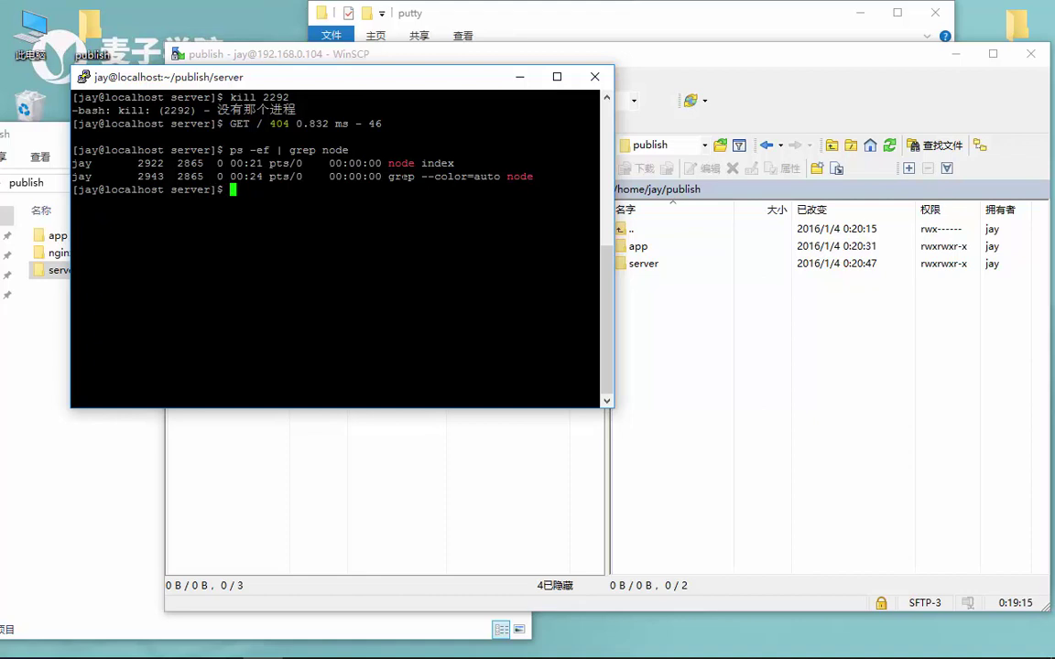
left_click_drag(137, 163, 203, 163)
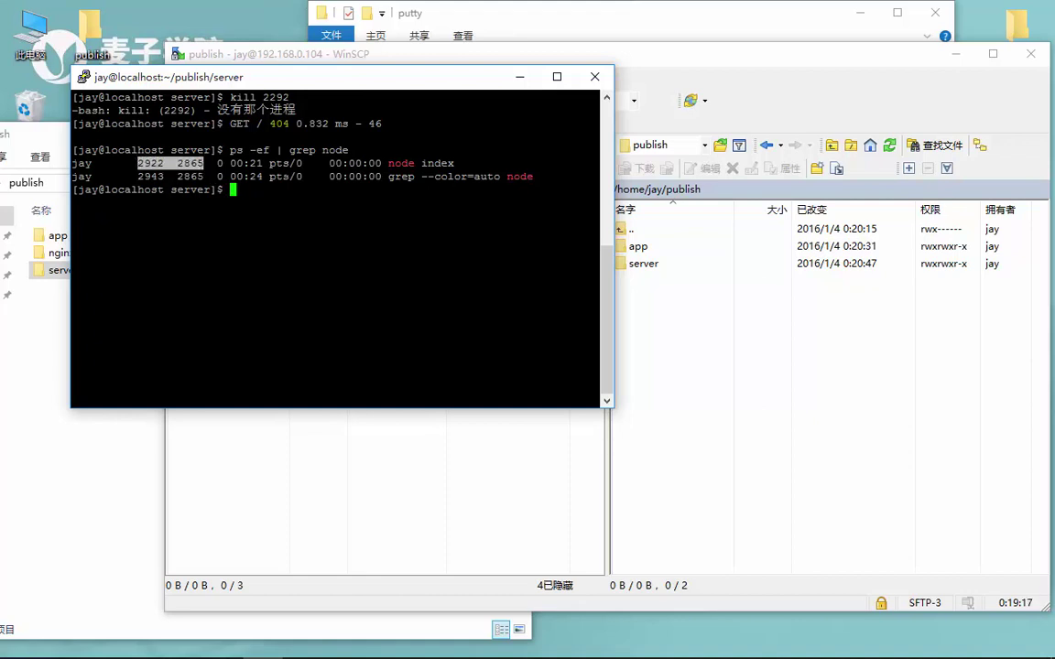
left_click(183, 163)
type("kil")
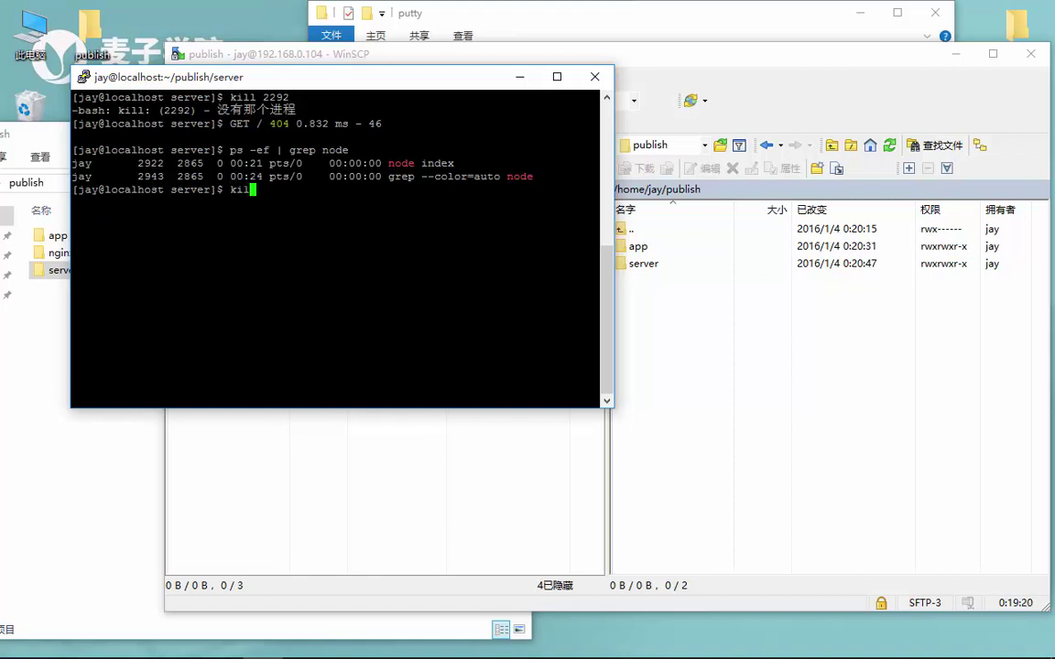
type("l 2922")
key("Return")
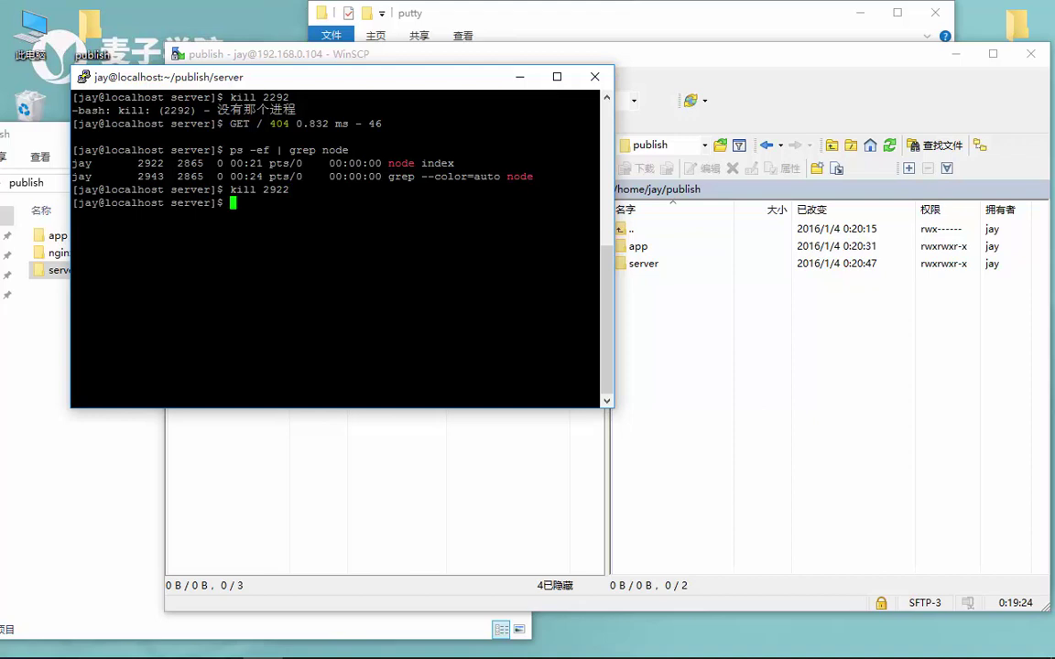
Re-run curl localhost:7410 and confirm the connection is refused
key("Up")
key("Up")
key("Up")
key("Up")
key("Up")
key("Return")
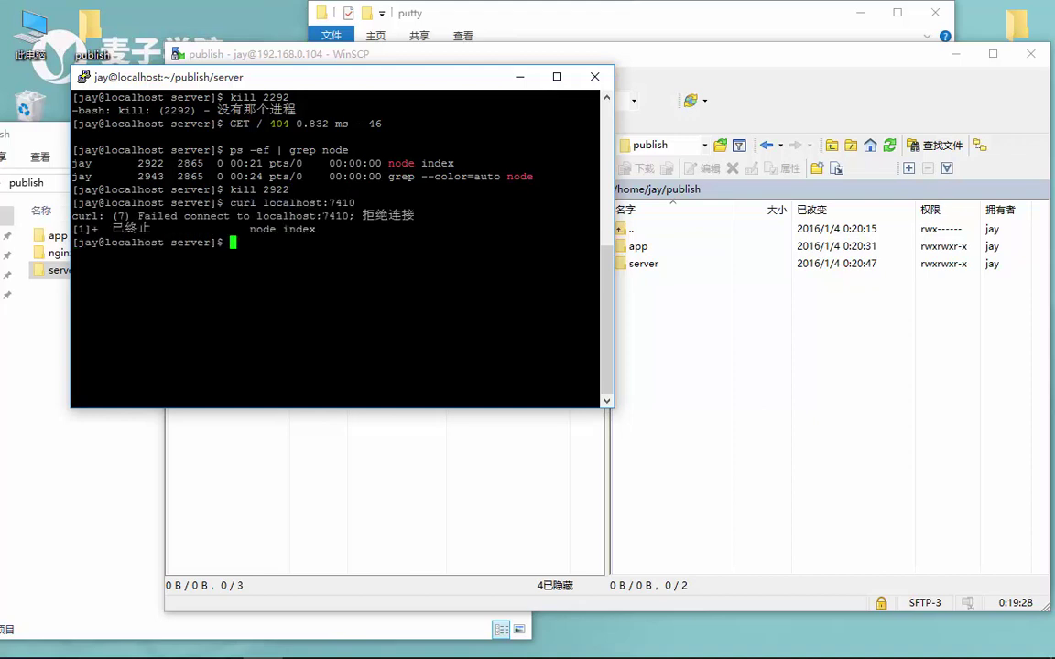
left_click_drag(249, 215, 415, 215)
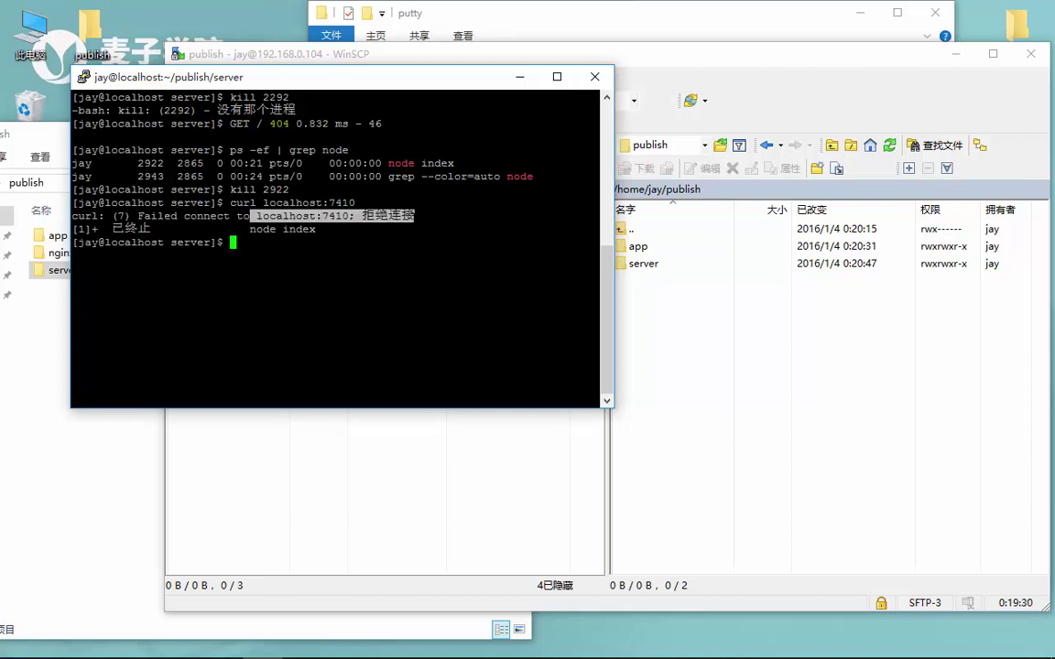
left_click(415, 215)
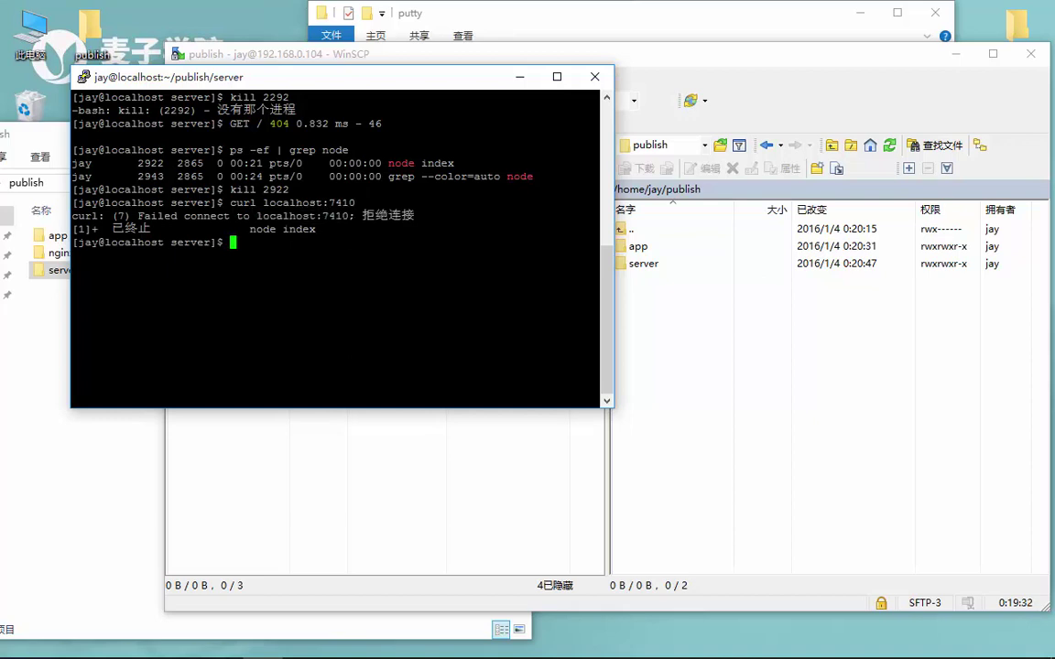
Relaunch the server with node index & as background process 2946
key("Up")
key("Up")
key("Up")
key("Up")
key("Down")
key("Down")
key("Down")
key("ctrl+u")
type("node index &")
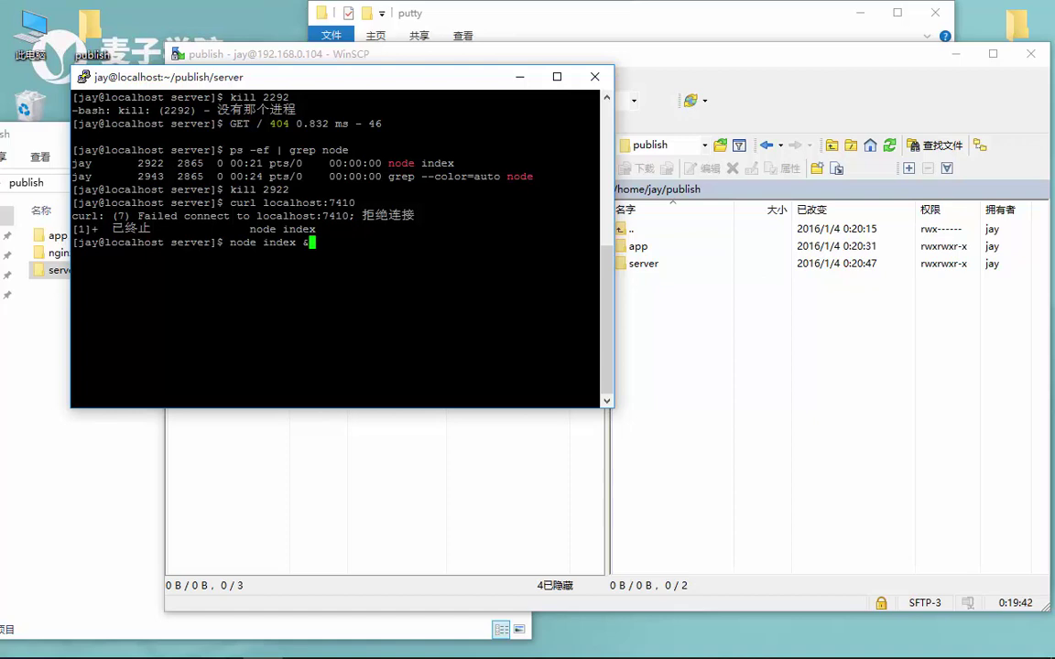
key("Return")
key("Return")
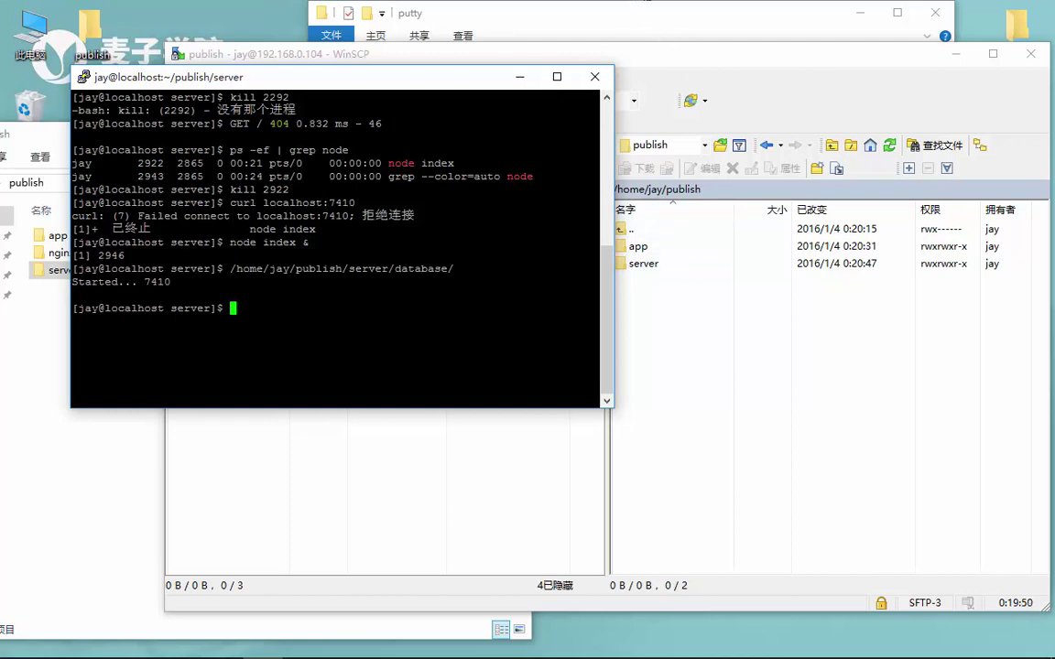
left_click(711, 77)
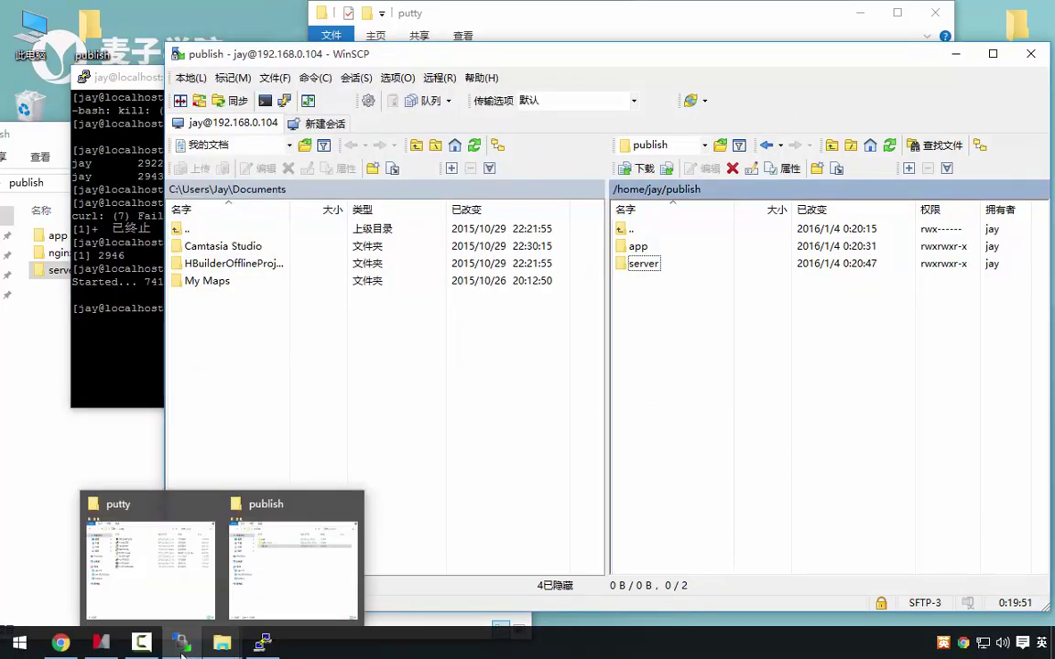
Collapse the 后端发布 branch and expand 前端发布 to show its nginx topic
mouse_move(144, 648)
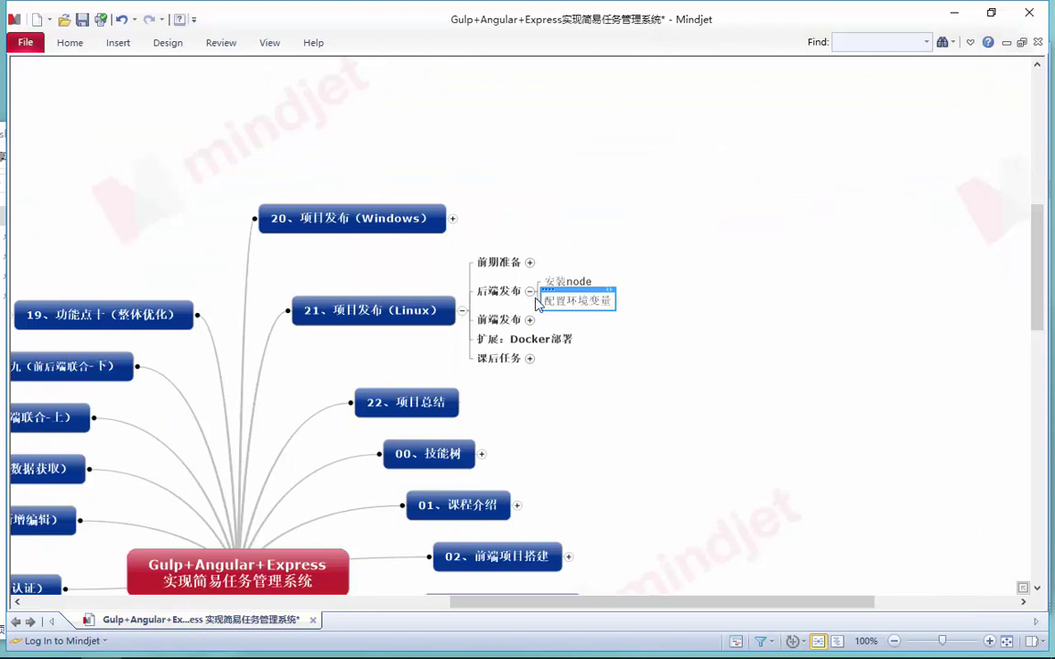
left_click(530, 291)
left_click(530, 320)
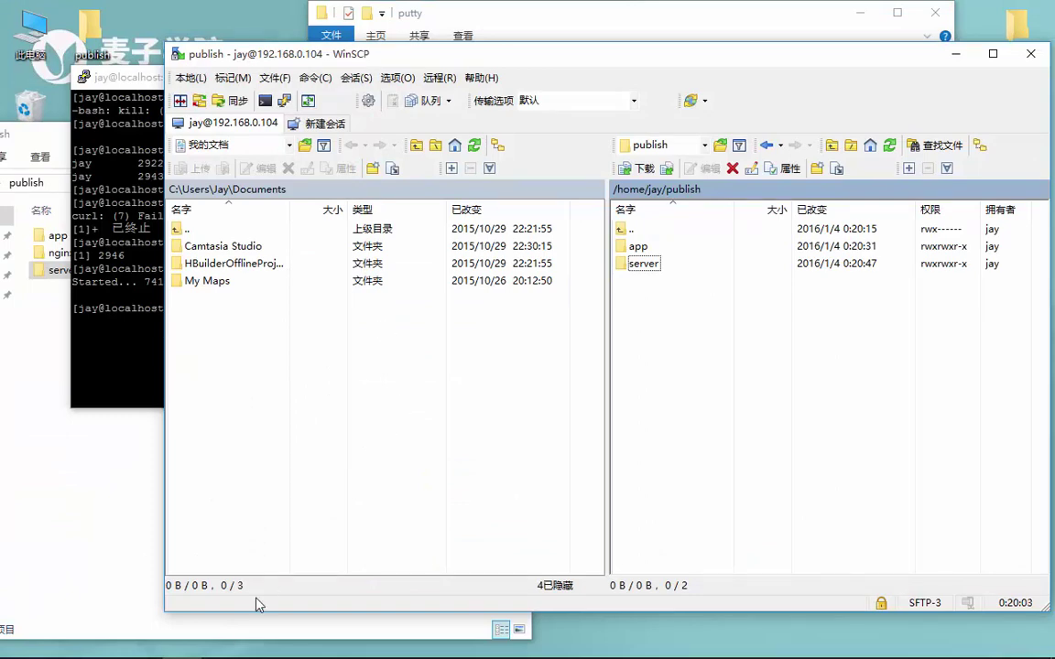
Search nginx on Bing in a new Chrome tab and open the official nginx site
mouse_move(101, 648)
left_click(61, 643)
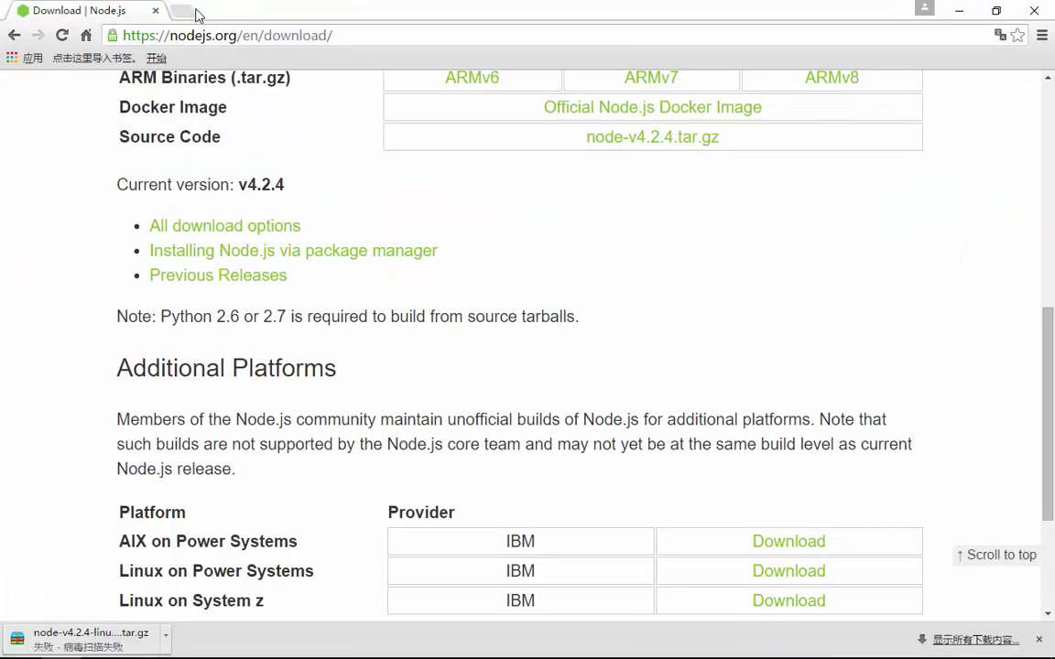
left_click(171, 11)
type("niginx")
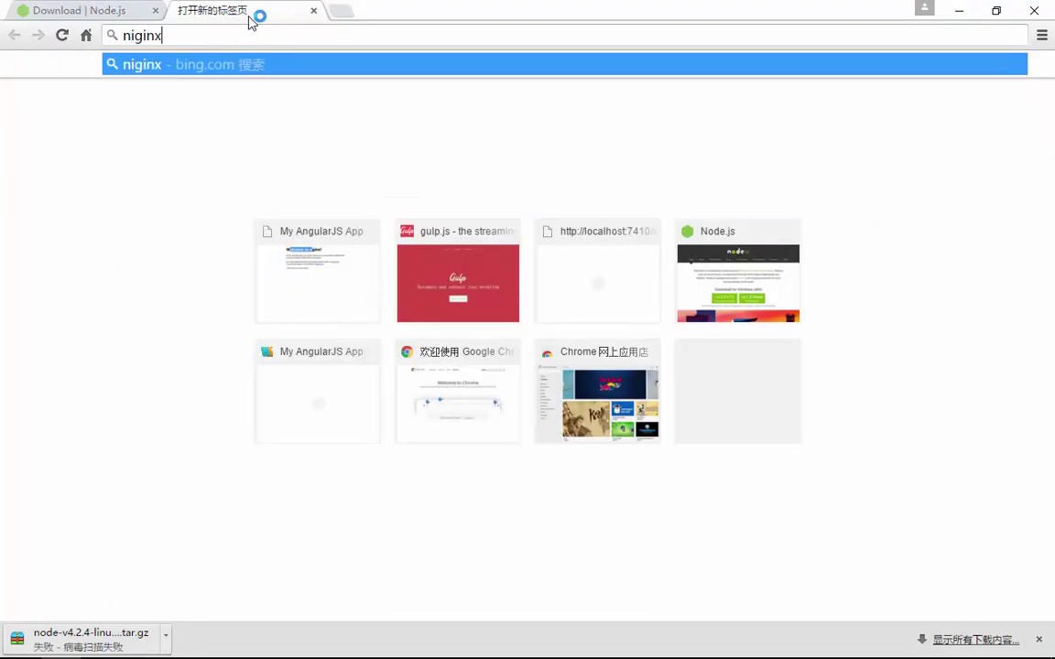
key("Return")
left_click(234, 34)
type("nginx")
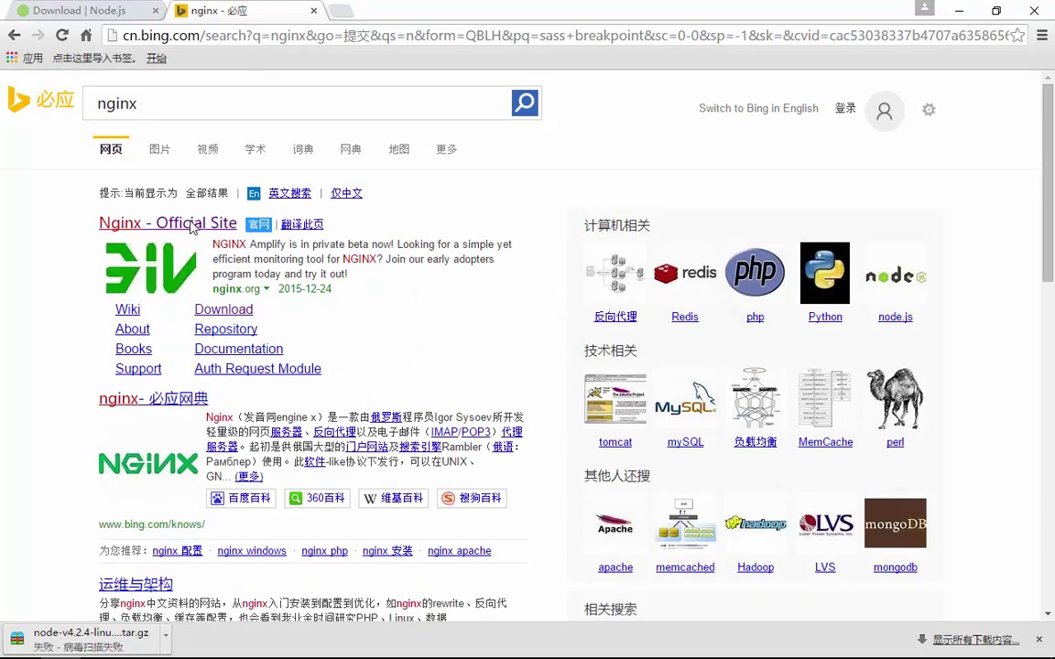
left_click(172, 220)
Download nginx-1.9.9.tar.gz from the download page and minimize Chrome
left_click(234, 188)
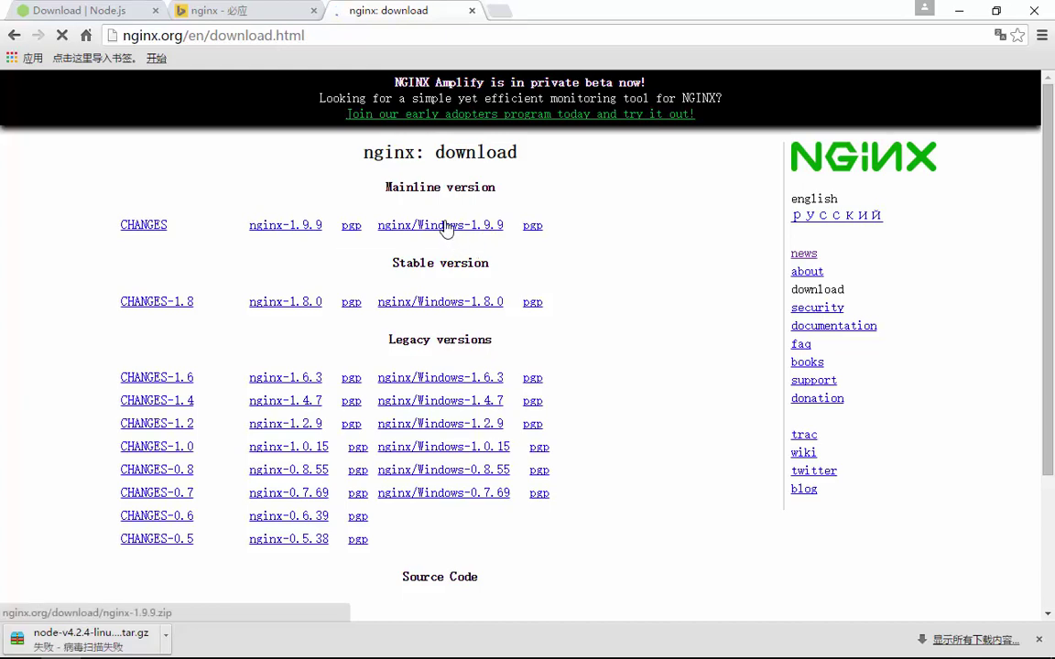
scroll(448, 229, "down", 2)
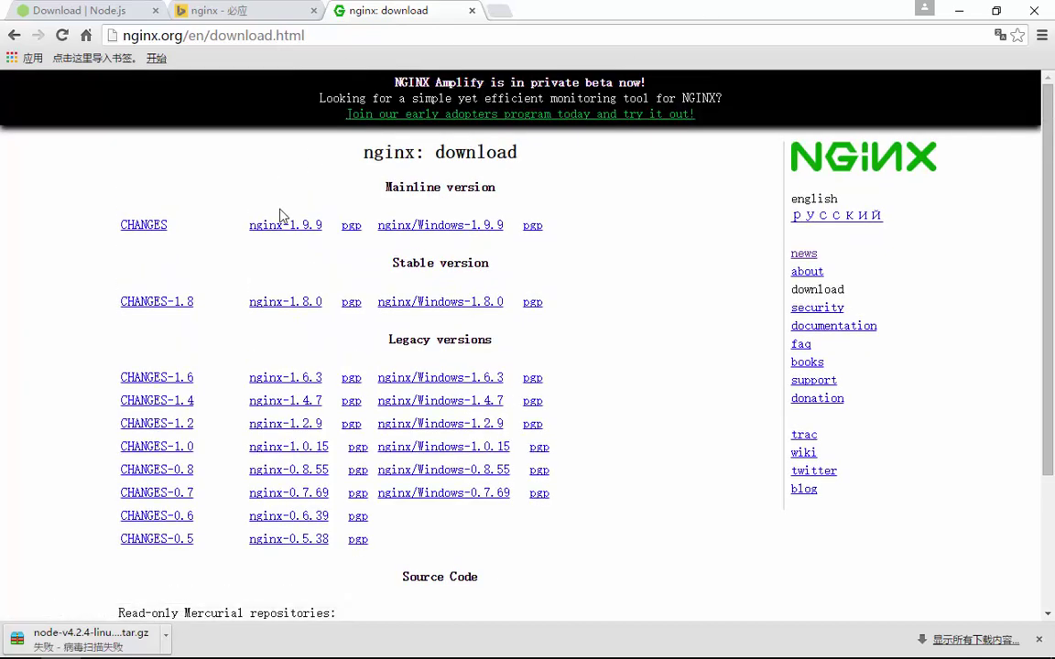
left_click(311, 228)
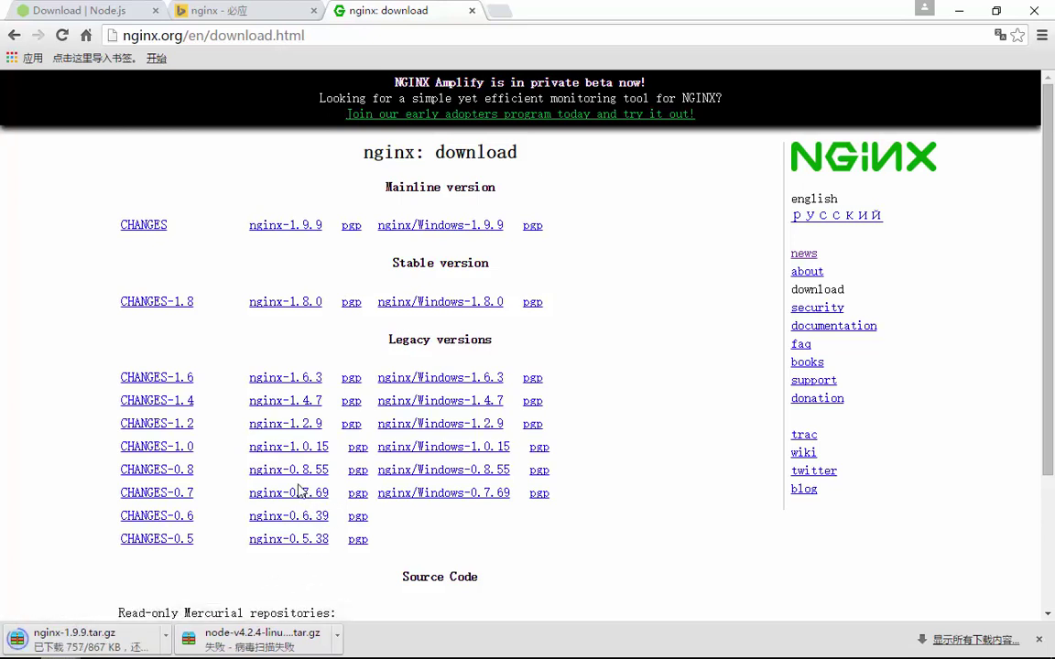
left_click(959, 10)
left_click(151, 265)
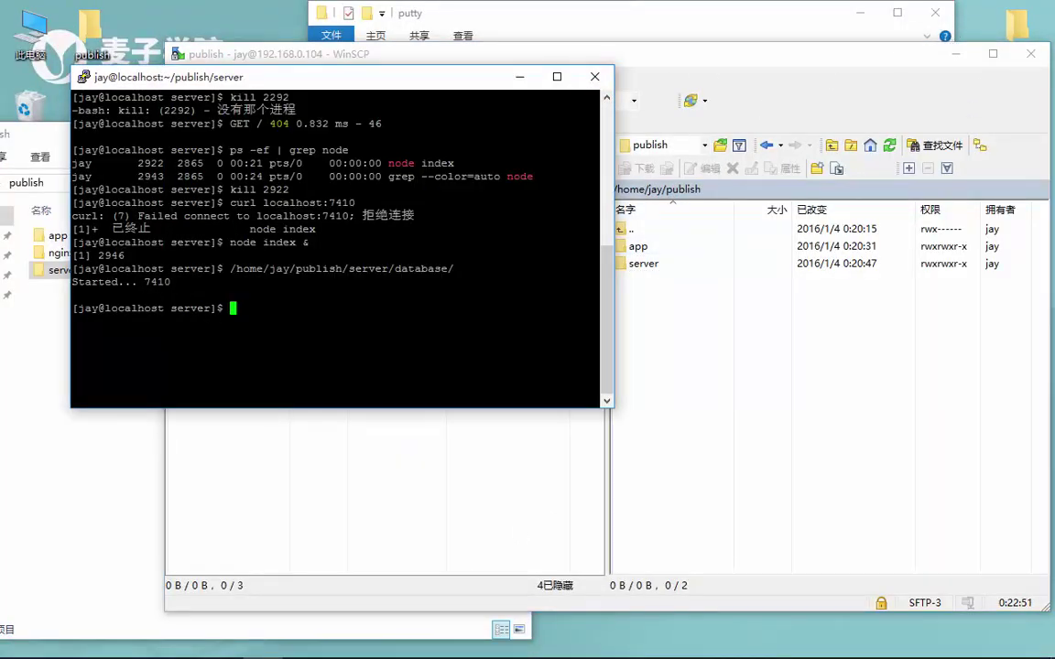
Open /home/jay/install packages in WinSCP's remote panel and close the local publish window
left_click(519, 76)
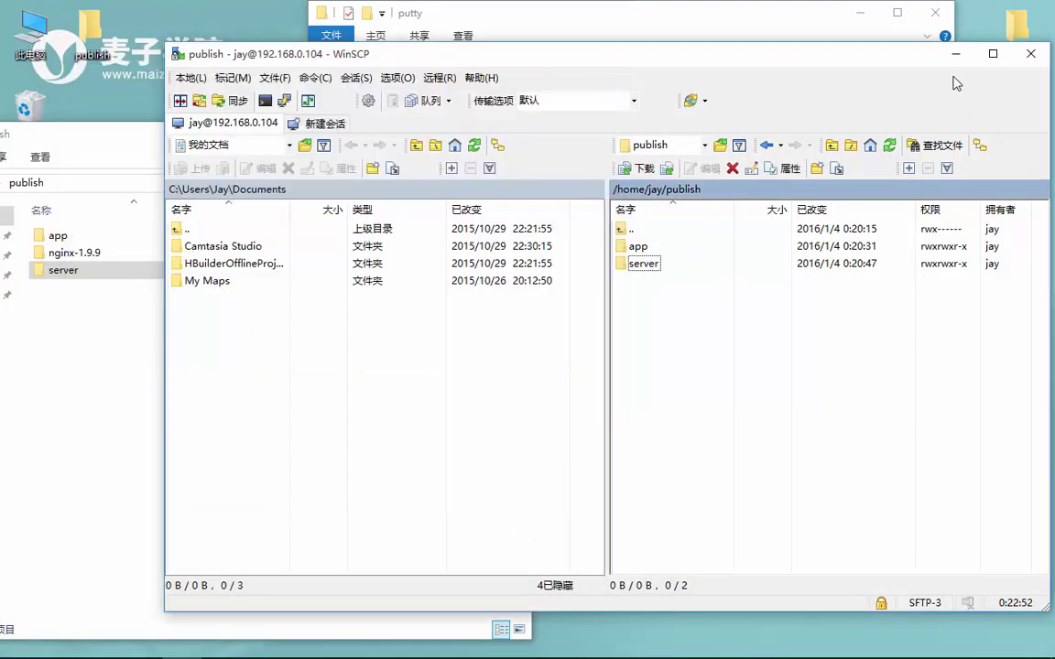
double_click(634, 229)
double_click(660, 247)
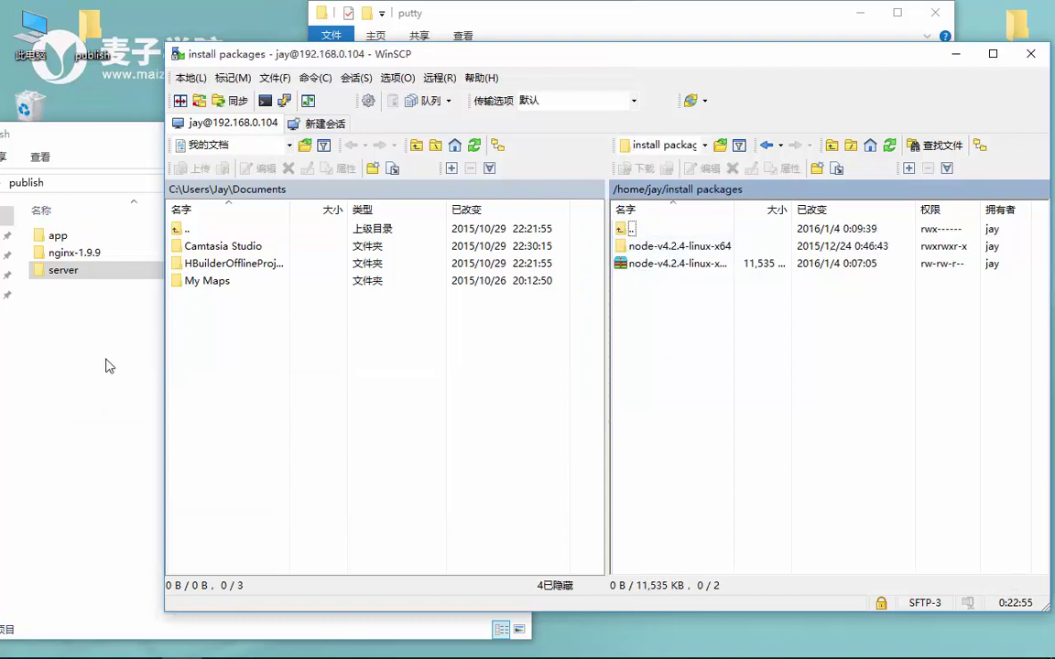
left_click(95, 324)
left_click(512, 138)
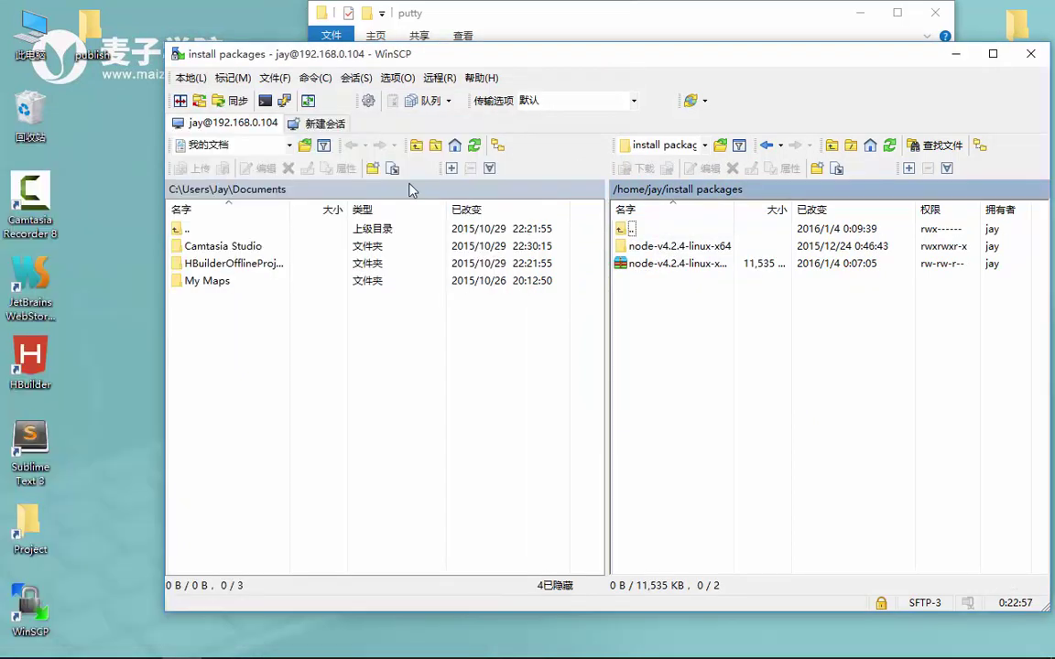
Copy nginx-1.9.9.tar.gz from local Downloads and paste it into install packages
double_click(37, 46)
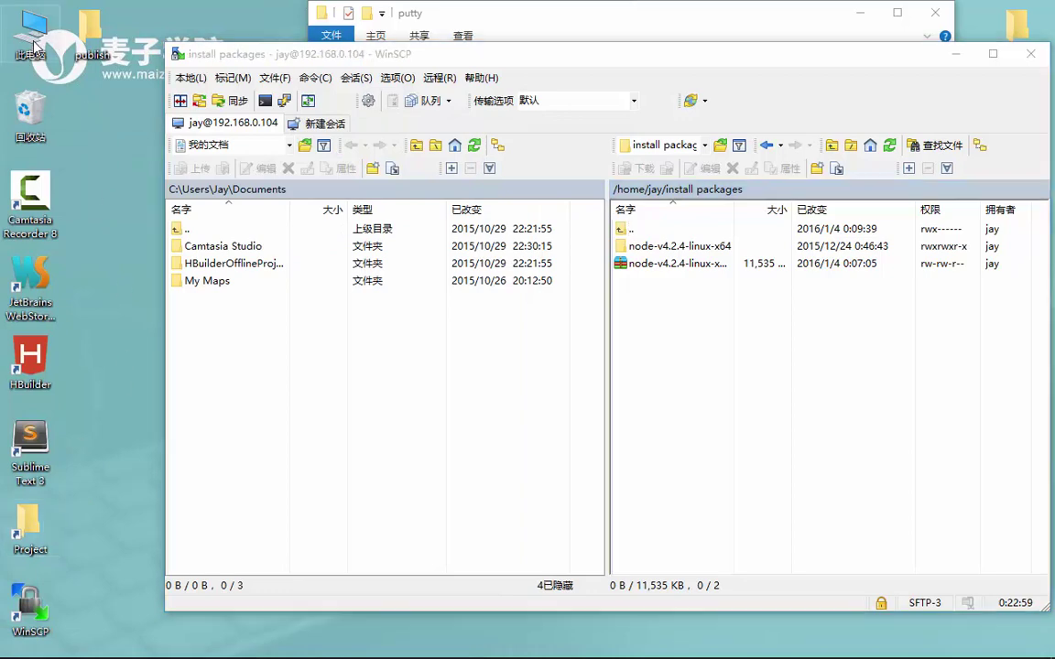
left_click(434, 181)
double_click(434, 181)
left_click(228, 134)
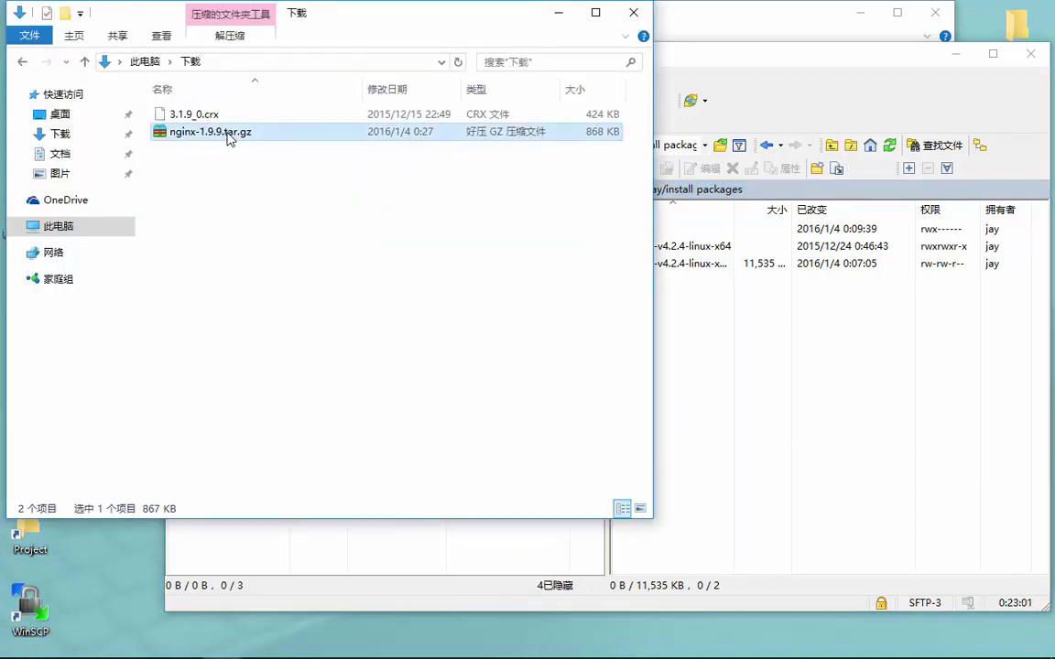
left_click(733, 321)
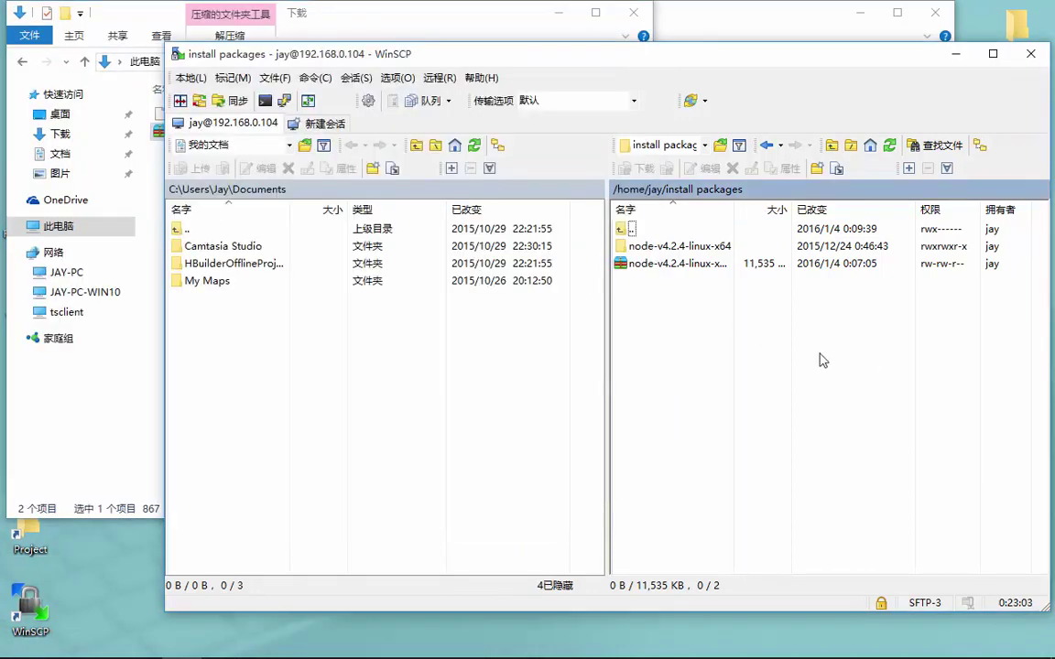
key("ctrl+v")
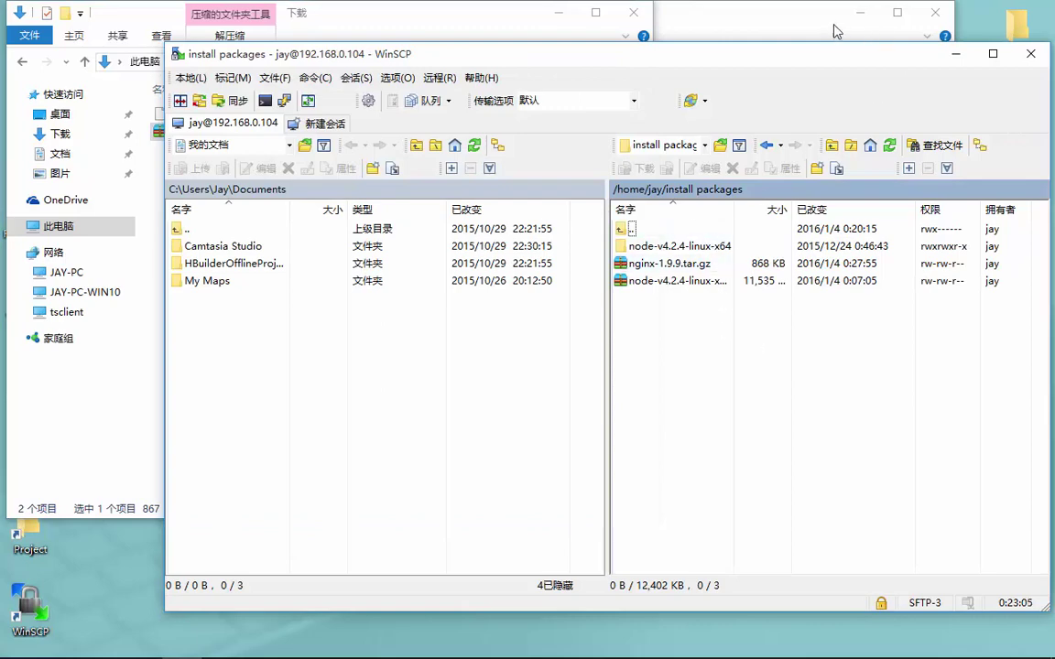
left_click(836, 30)
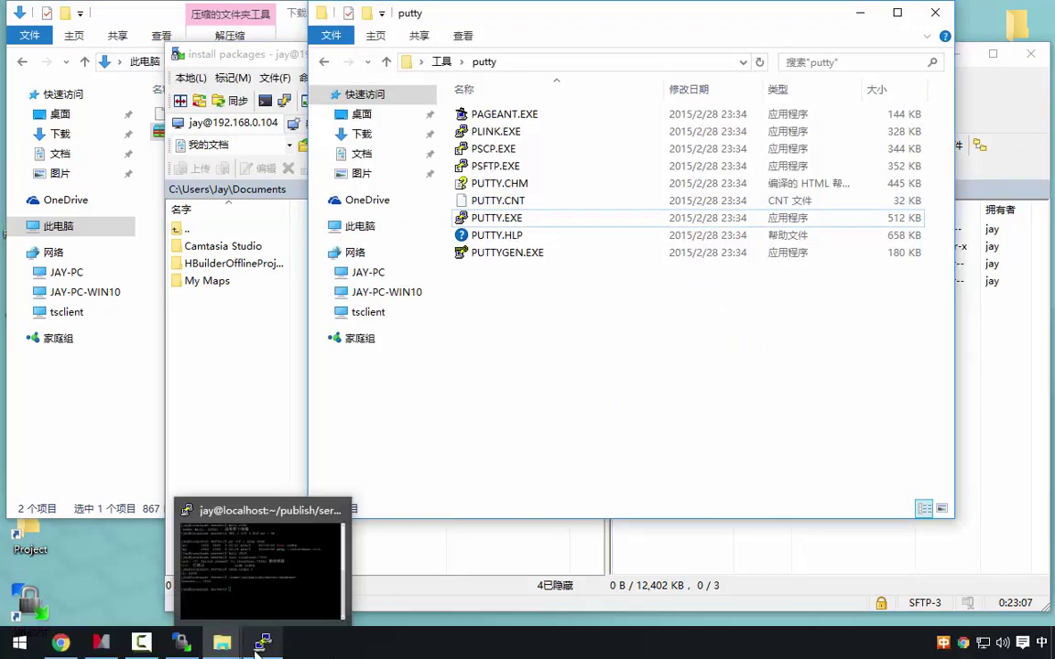
Go up to the home folder with cd ../ twice and list its contents
left_click(260, 579)
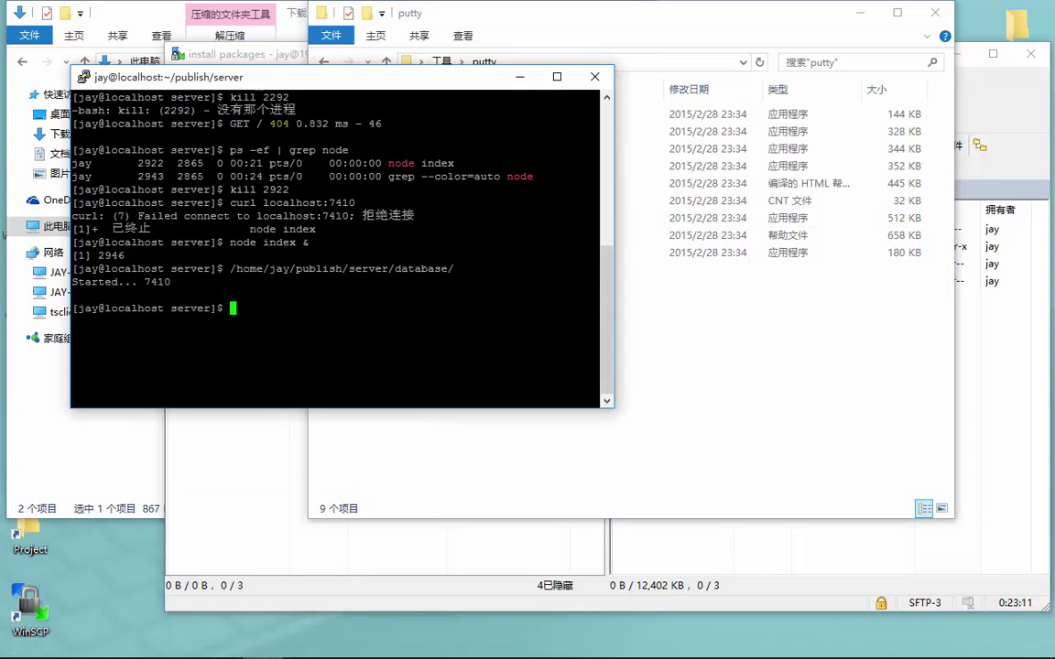
type("tar")
key("BackSpace")
key("BackSpace")
type("d ../")
key("Return")
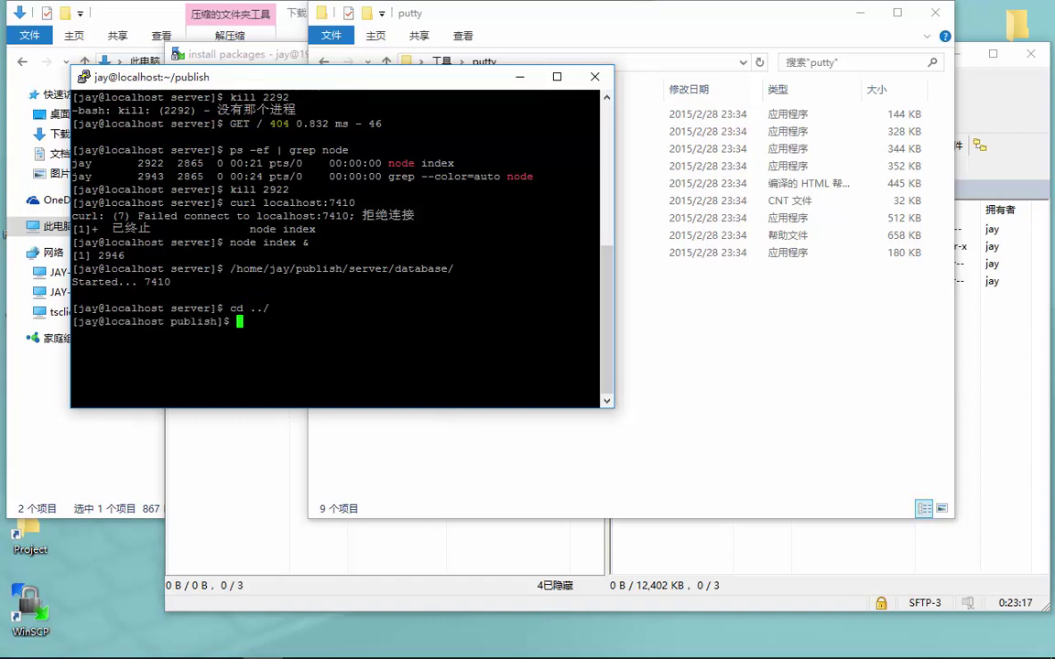
type("../")
key("Home")
type("cd")
key("Return")
type("ls")
key("Return")
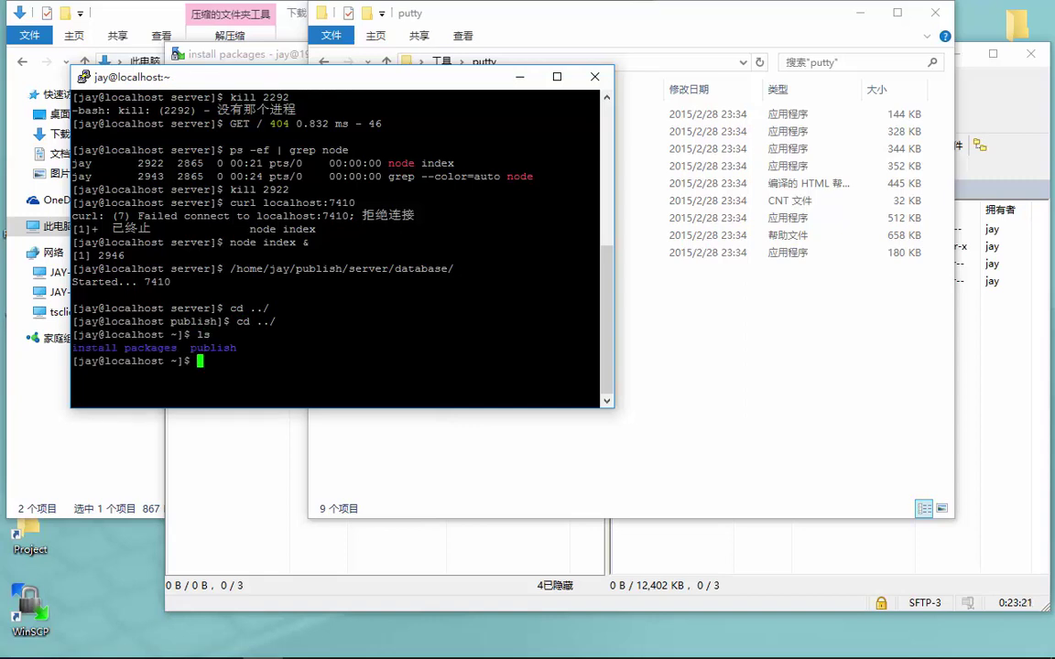
Enter install packages and extract the archive with tar -zvxf nginx-1.9.9.tar.gz
type("cd in")
key("Tab")
key("Return")
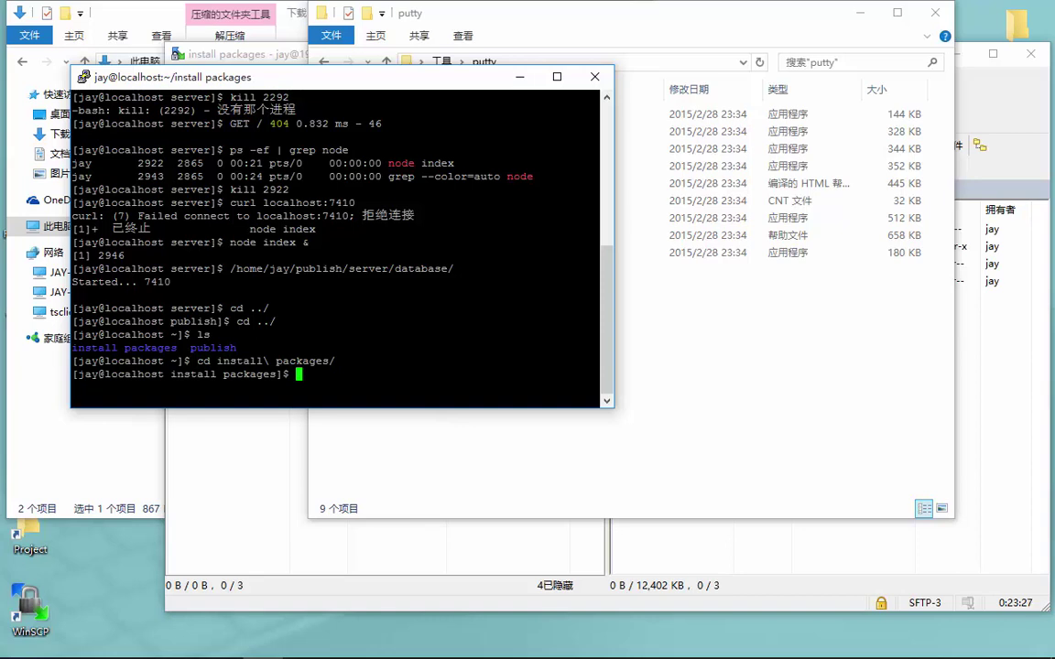
type("tar -x")
type("c")
key("BackSpace")
key("BackSpace")
type("zvxf ")
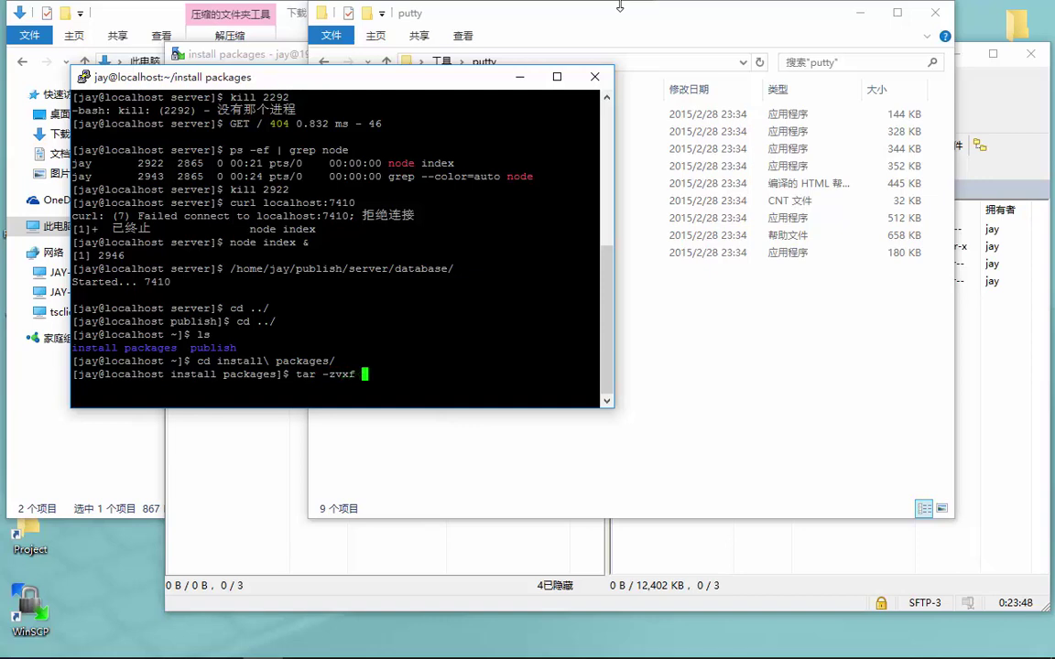
type("ng")
key("Tab")
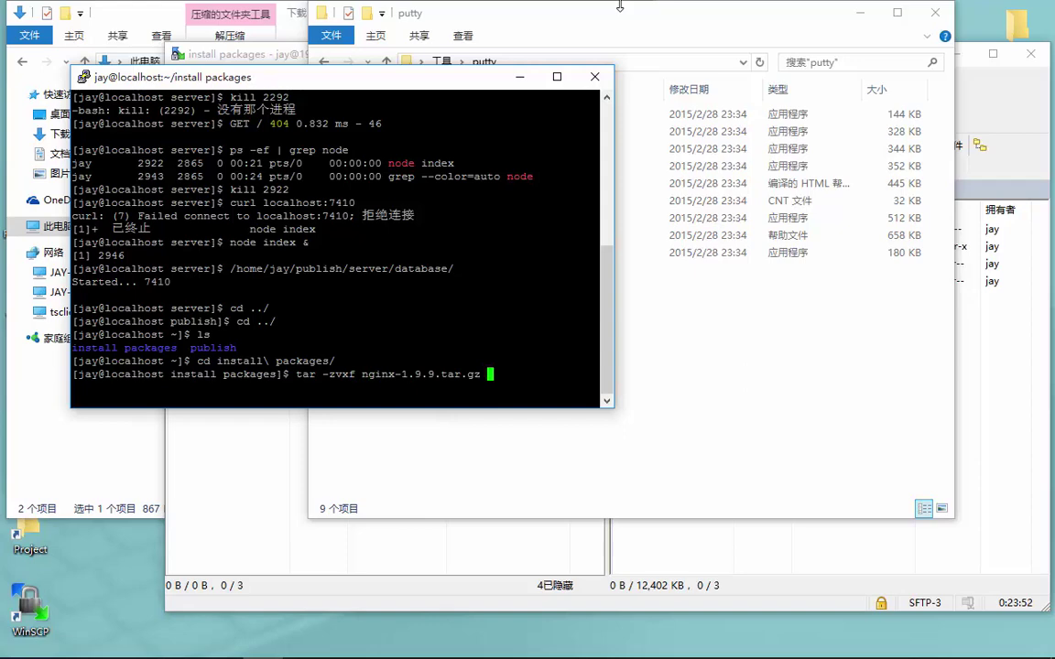
key("Return")
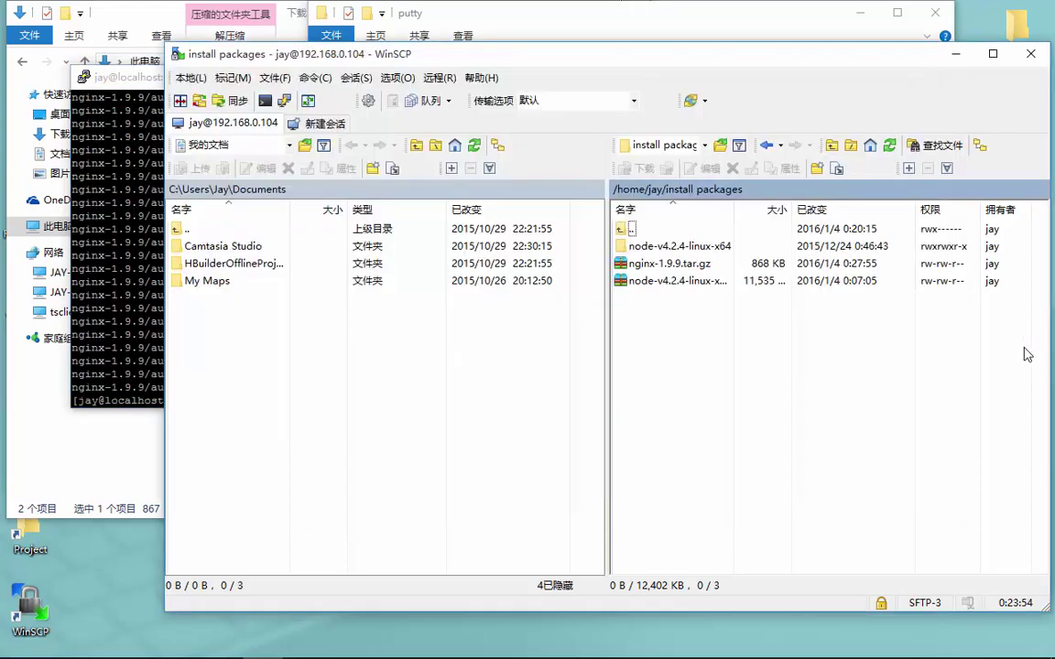
Refresh WinSCP's file list, then list install packages and enter nginx-1.9.9/
left_click(962, 247)
key("ctrl+r")
left_click(150, 260)
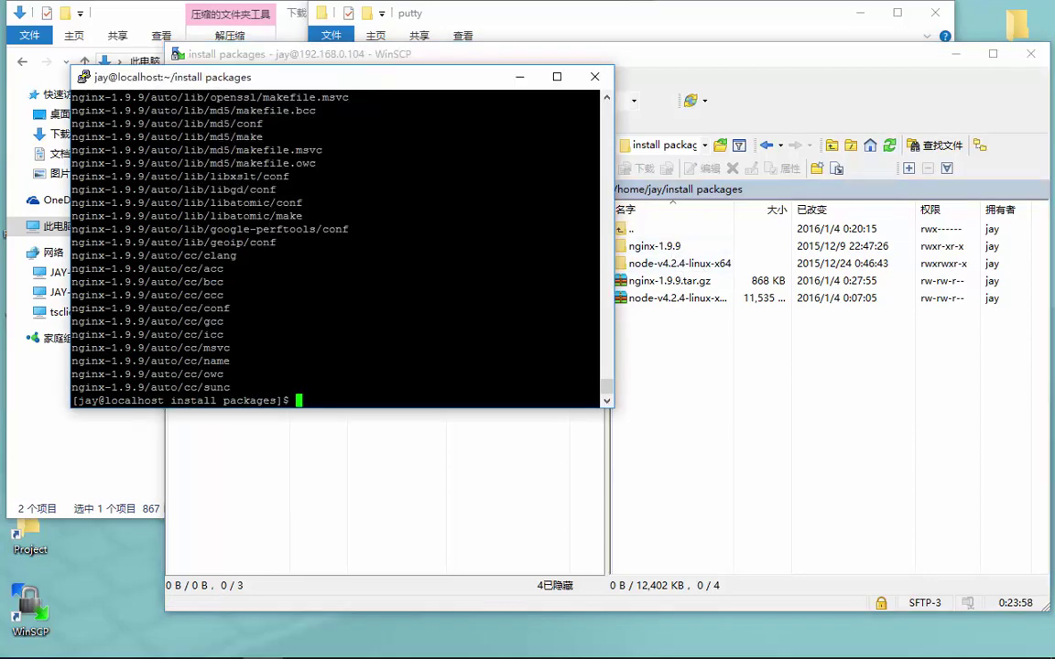
type("ls")
key("Return")
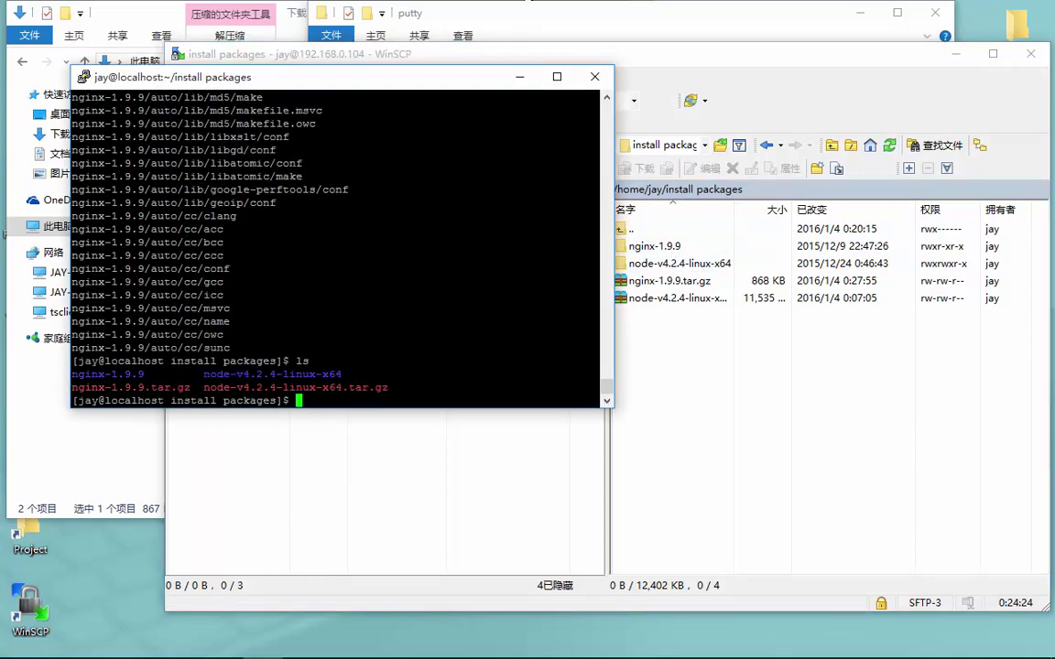
type("cd nginx-1.9.9/")
key("Return")
Try make and ./configue, both failing, and move the PuTTY window right
type("make")
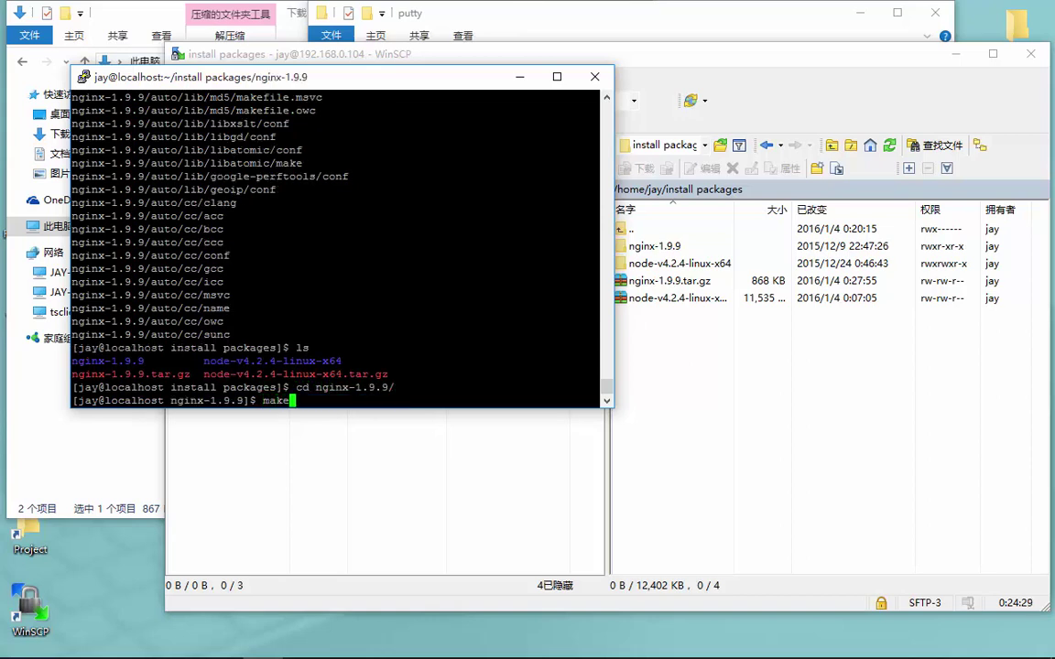
key("Return")
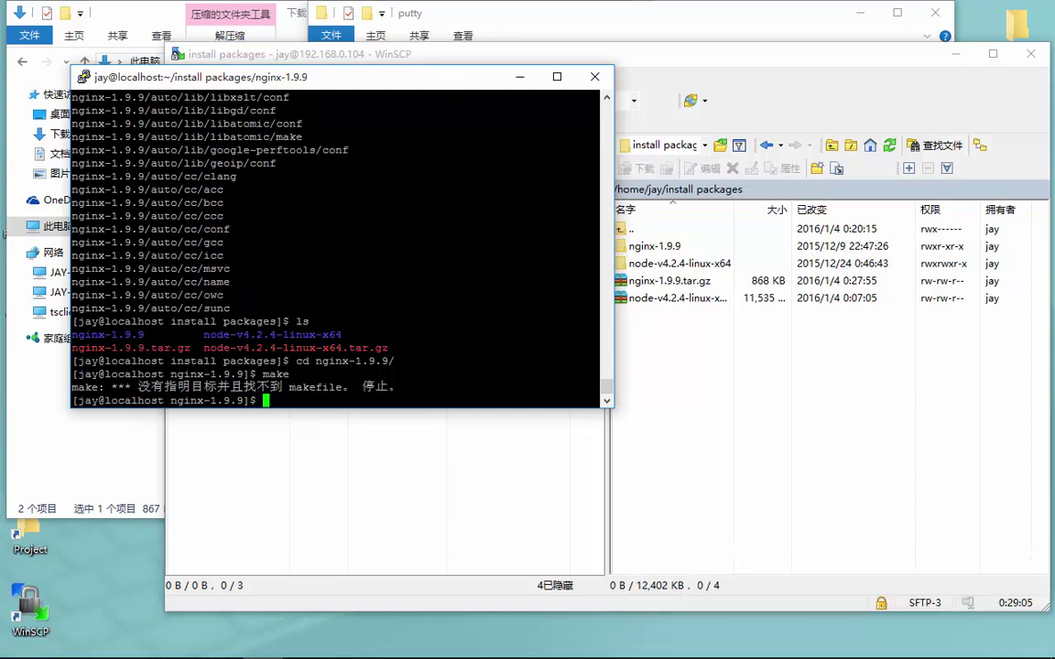
type("./configue")
key("Return")
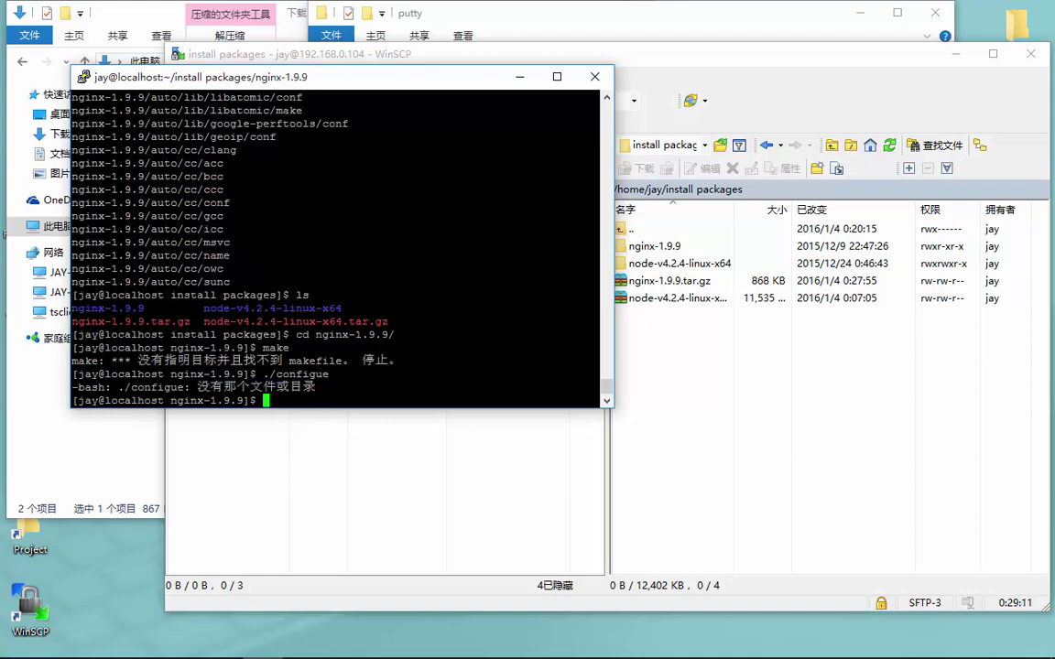
left_click_drag(343, 78, 578, 86)
type(".")
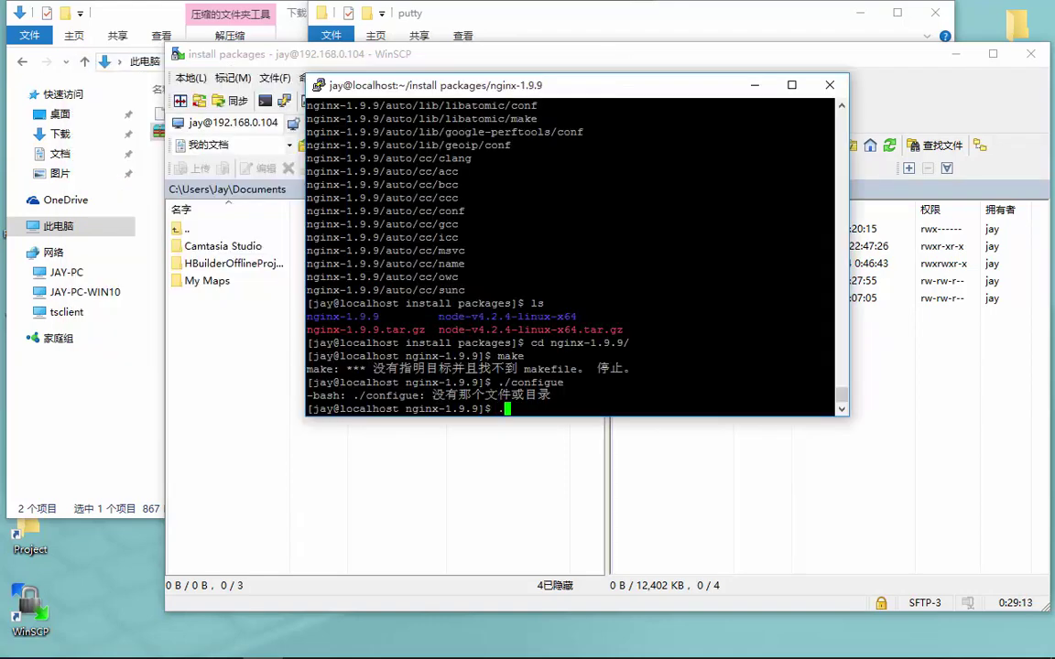
type("/conf")
Run ./configure, which fails because the PCRE library is missing
type("igure")
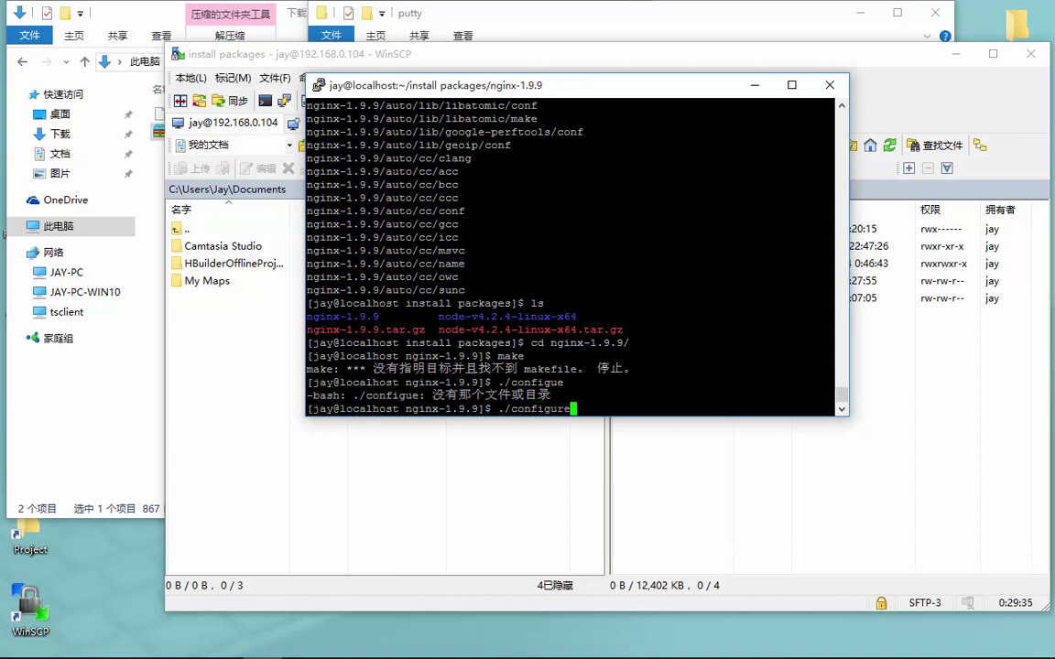
key("Return")
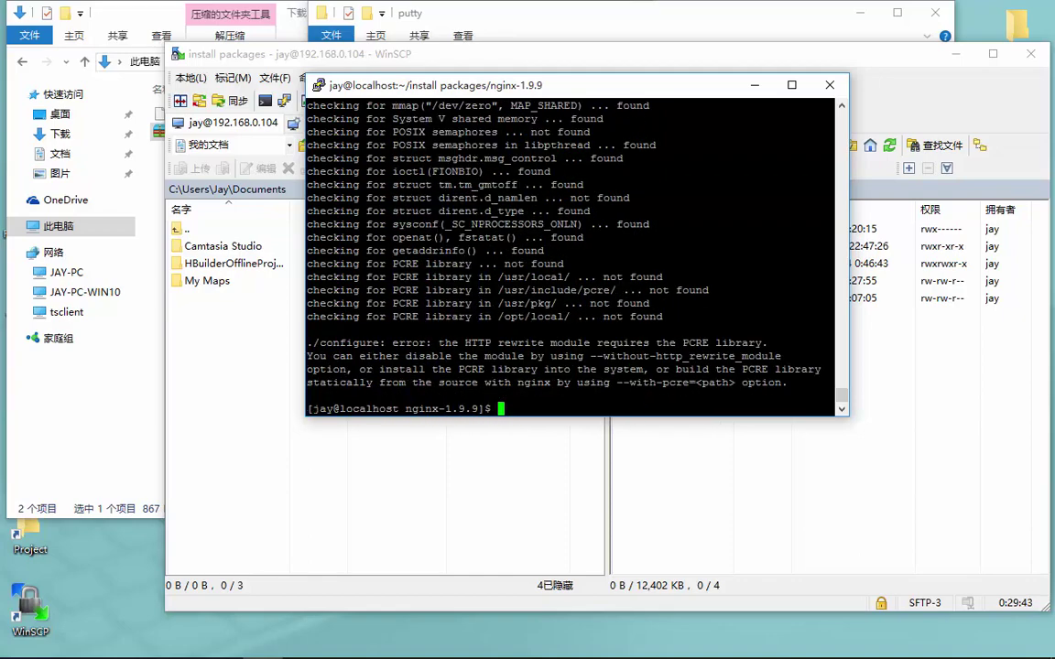
left_click_drag(458, 344, 631, 344)
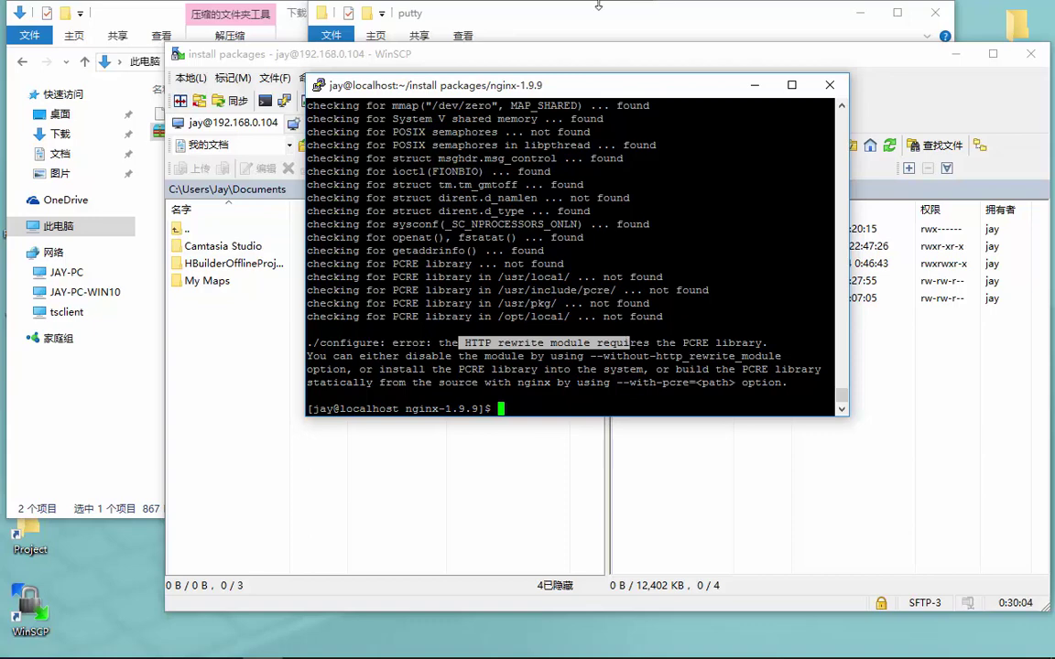
Run yum -y install openssl openssl-devel, refused without root privileges
type("u")
type("um ")
type("-")
type("y insta")
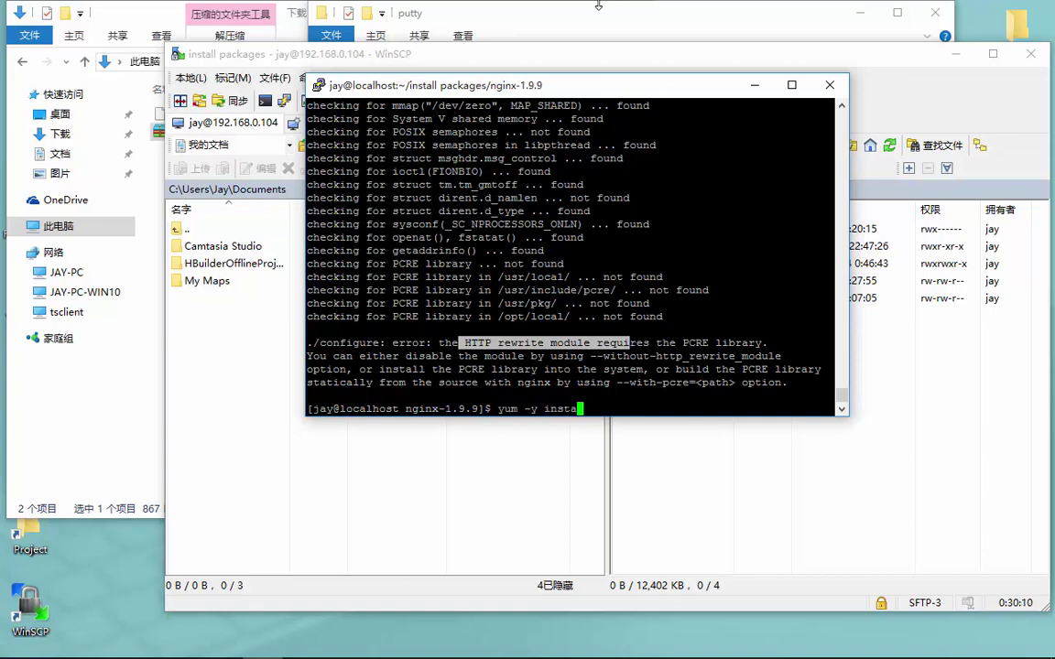
type("ll openssl")
type("open")
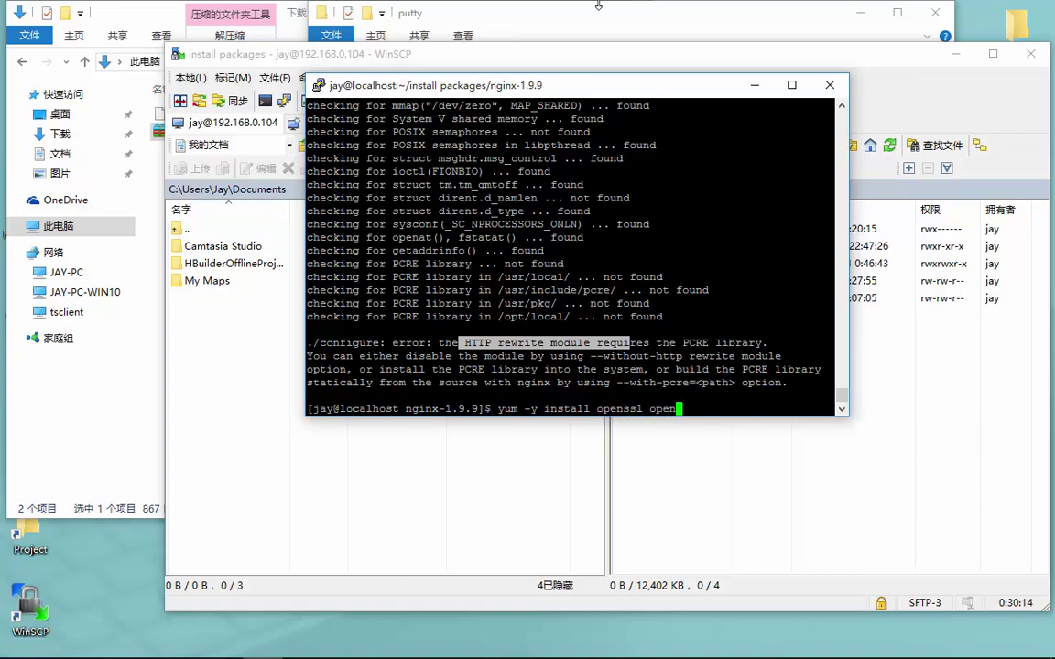
type("ssl-devel")
key("Return")
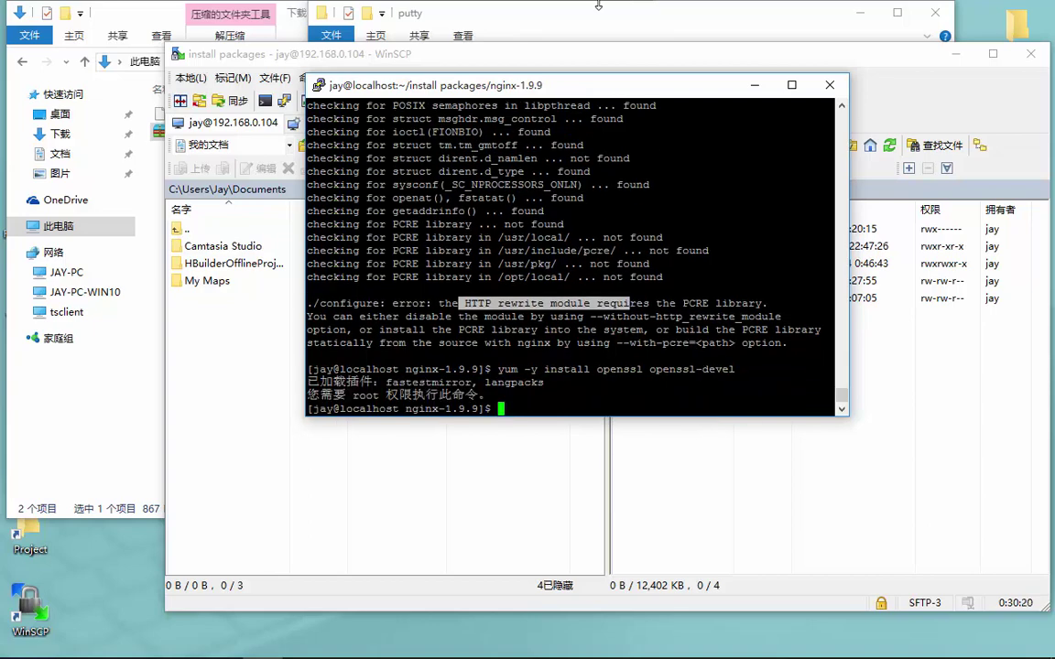
Try installing openssl and openssl-devel with 'sudo yum -y install', which is rejected
type("su")
key("BackSpace")
type("do yum -y in")
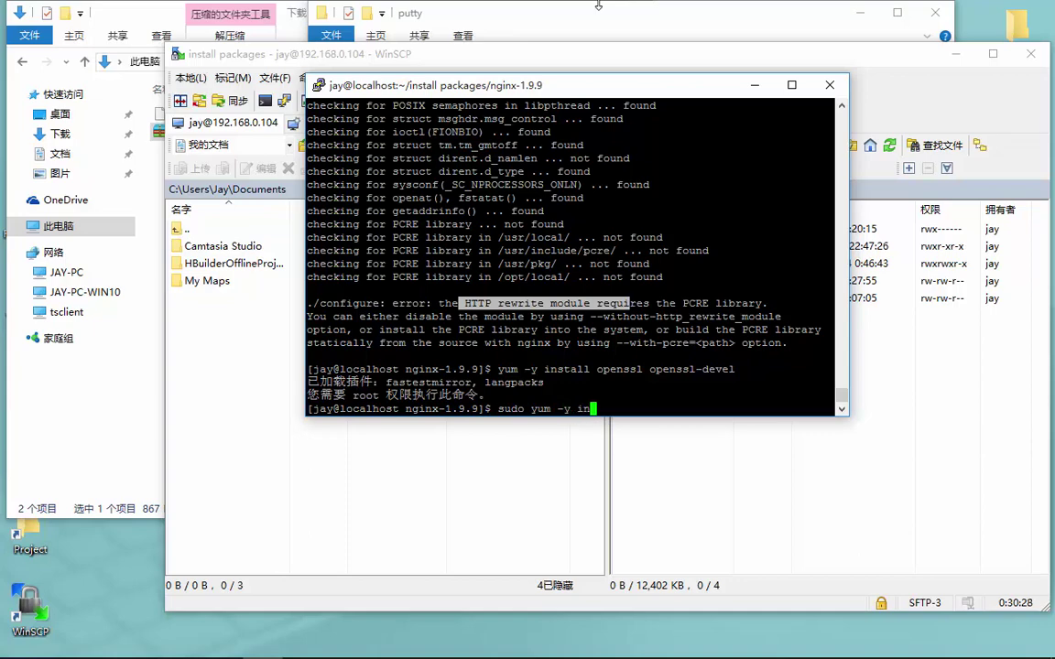
type("stall openssl opens")
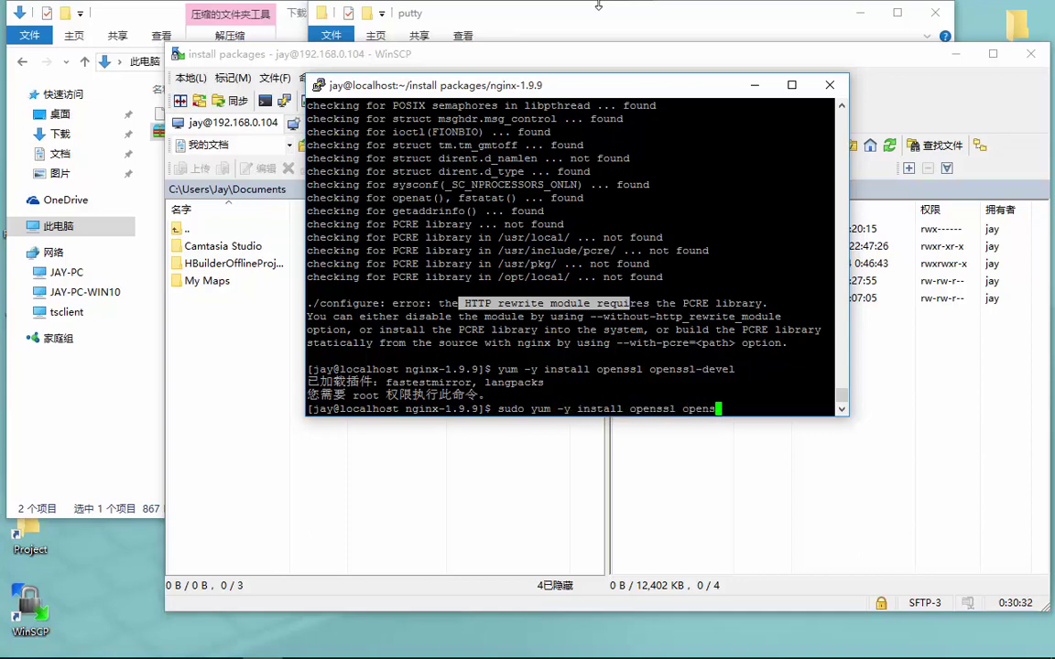
type("sl-devel")
key("Return")
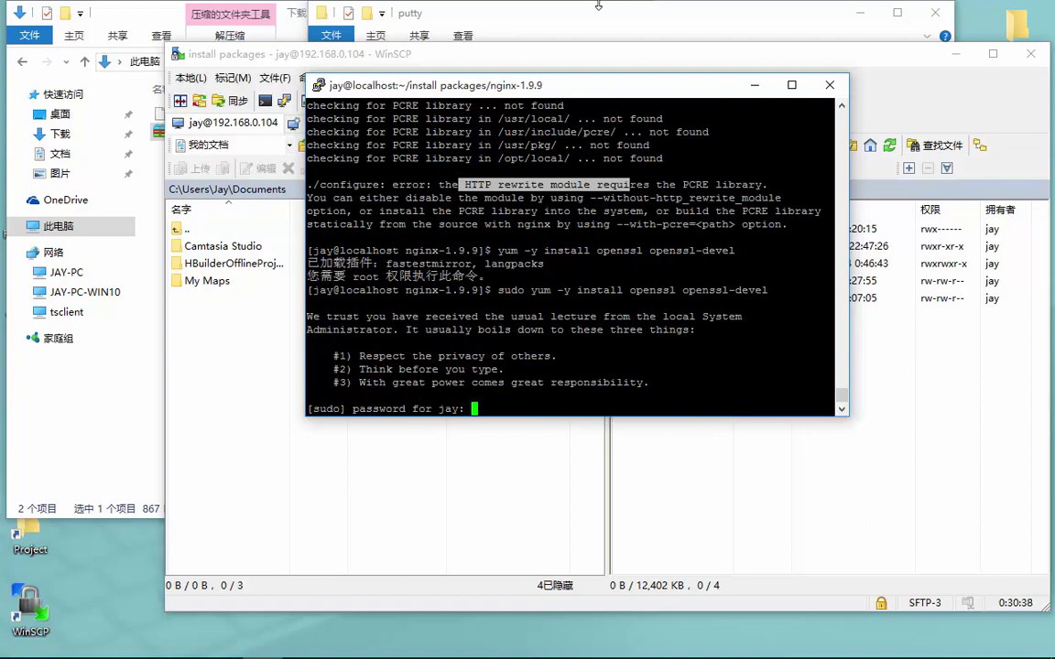
key("Return")
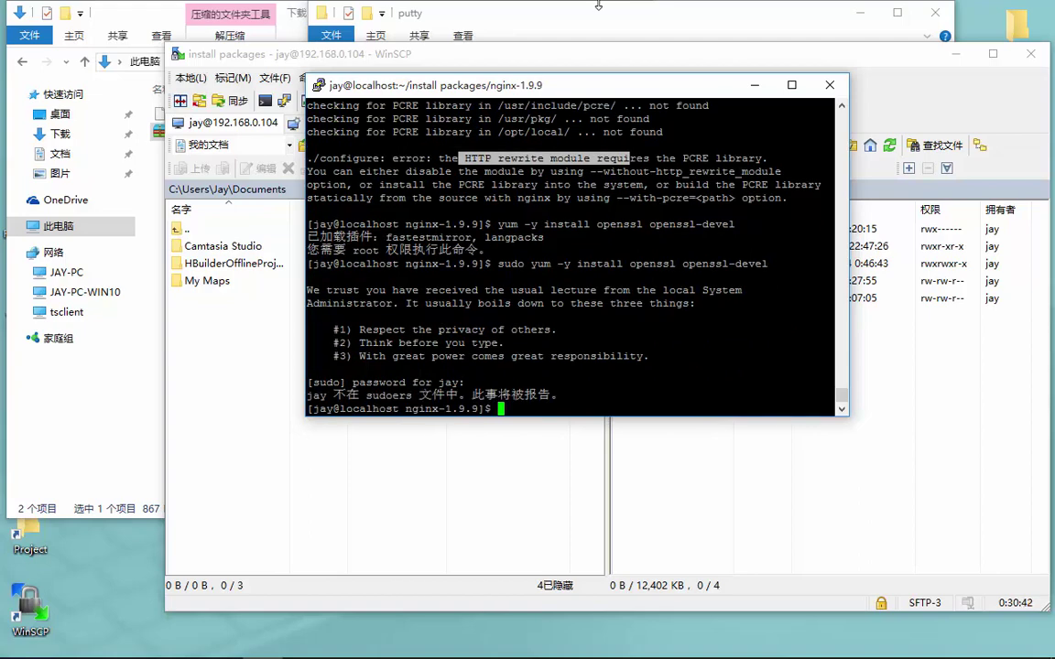
Switch to root with 'su root' and run 'yum -y install openssl openssl-devel'
type("su root")
key("Return")
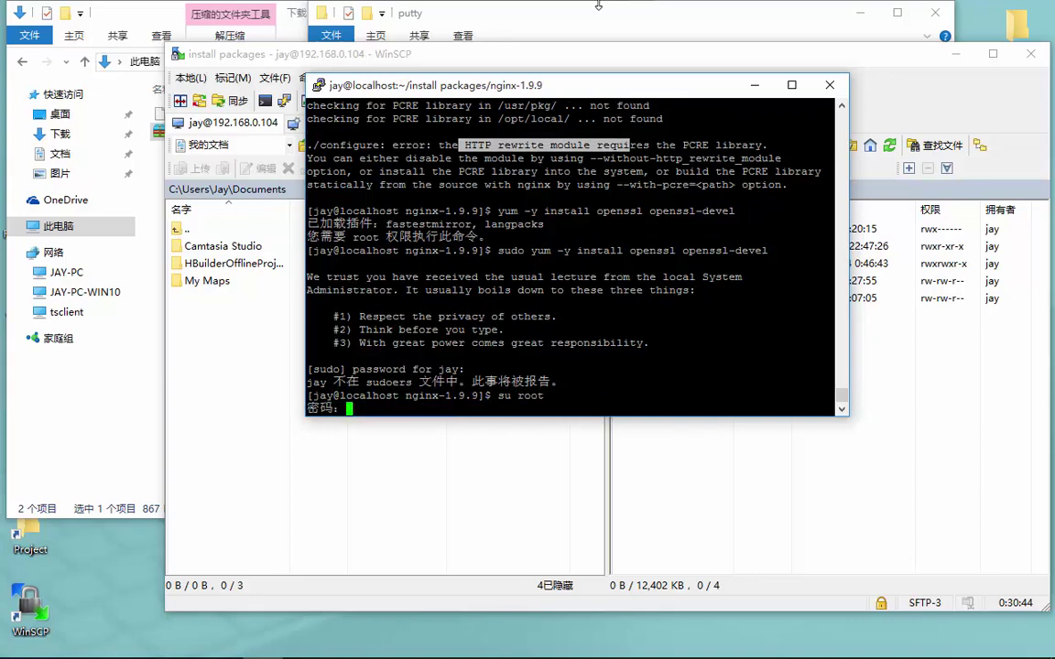
key("Return")
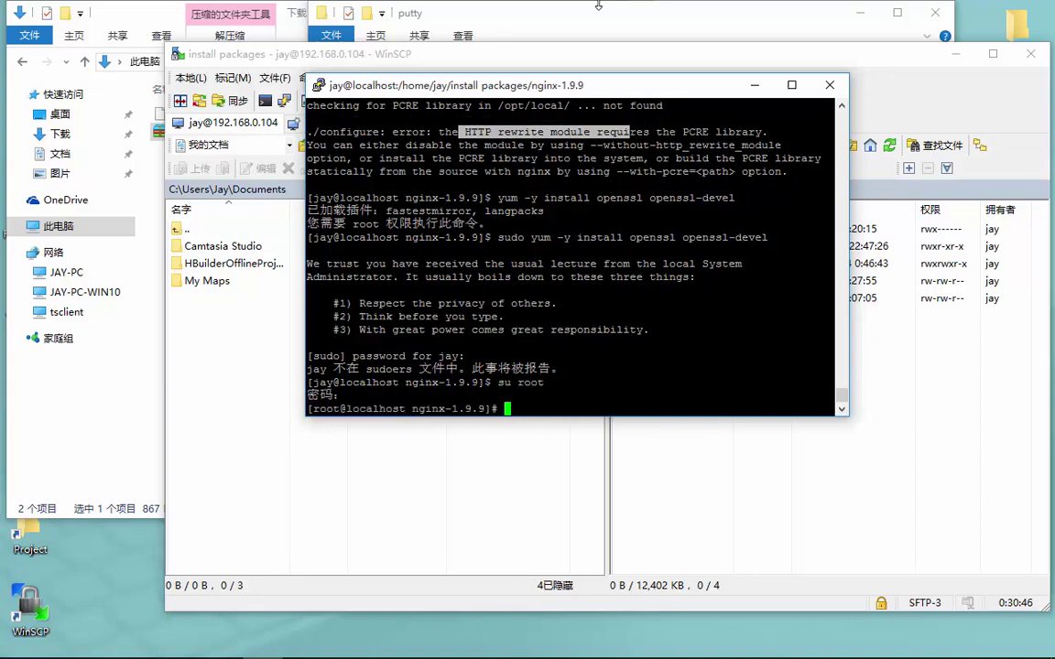
type("yum -y install opens")
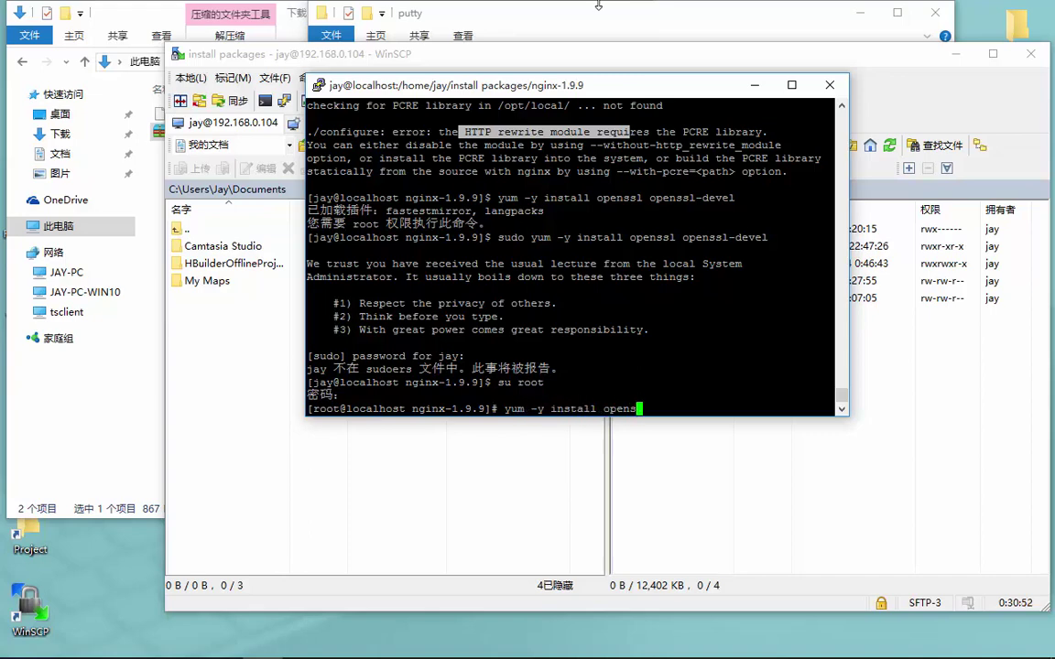
type("sl opens")
type("sl-deve")
type("l")
key("Return")
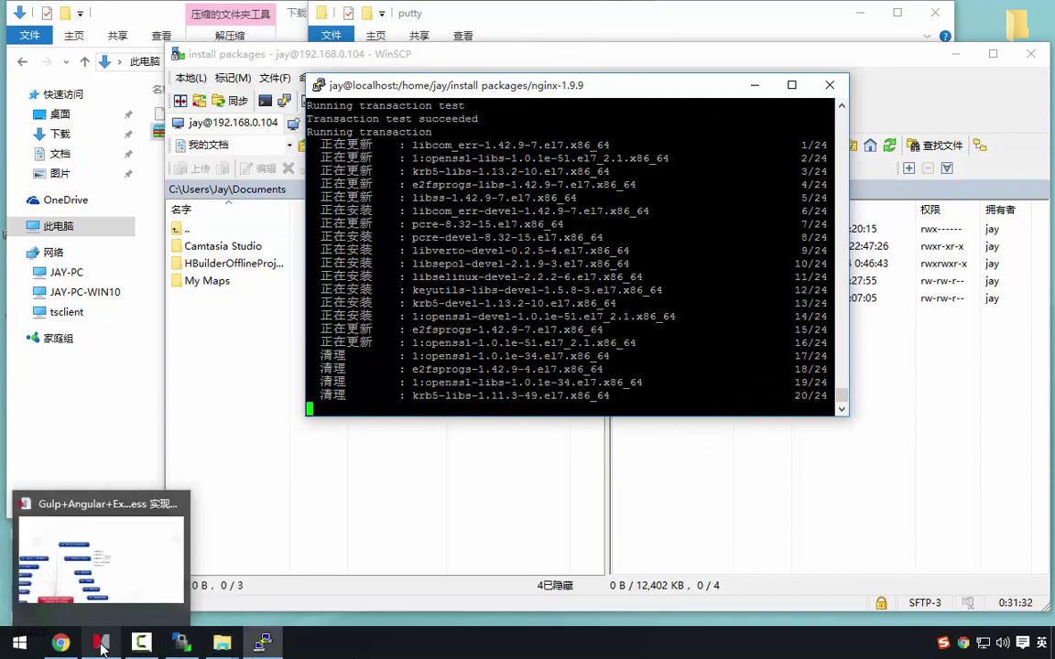
Bring the Mindjet course map forward and select the 扩展：Docker部署 topic below the nginx note
left_click(101, 646)
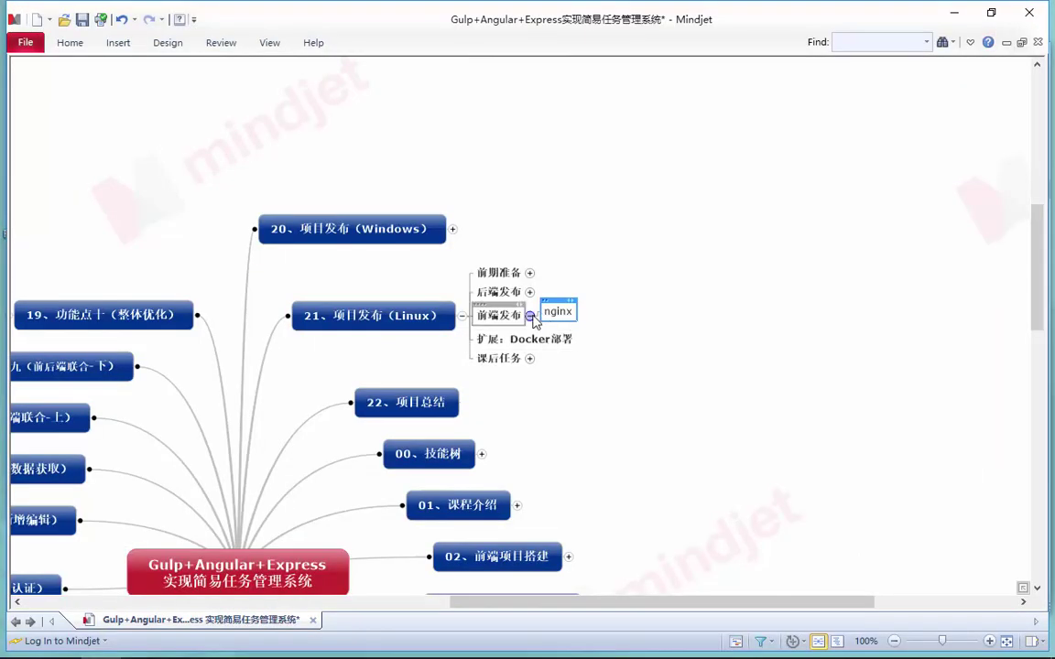
left_click(530, 338)
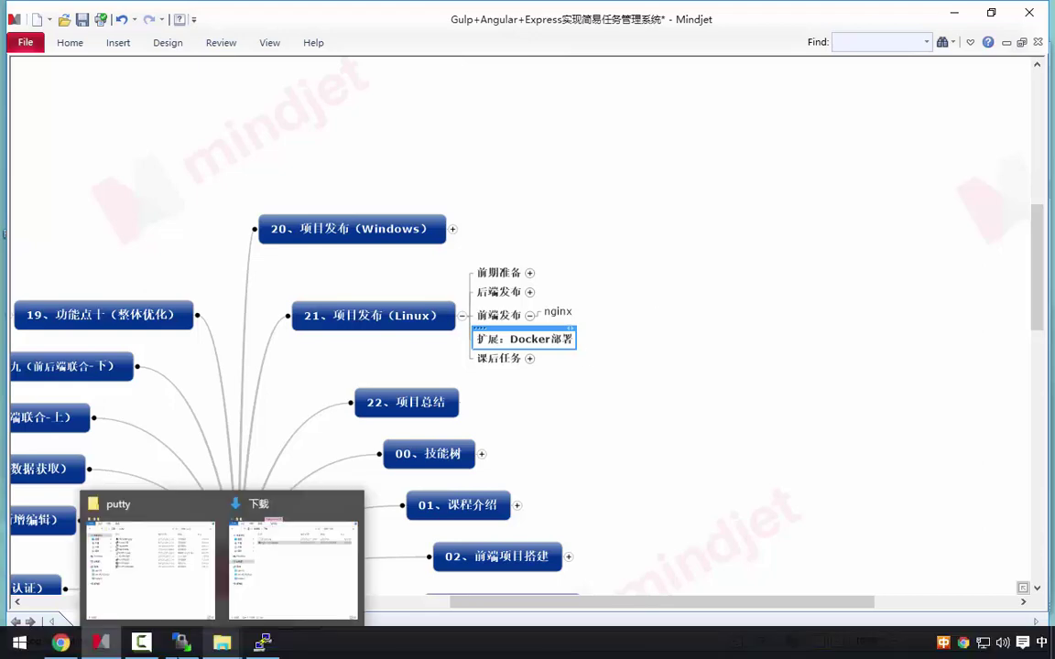
Back in PuTTY, switch to the regular user account and browse the command history
mouse_move(264, 646)
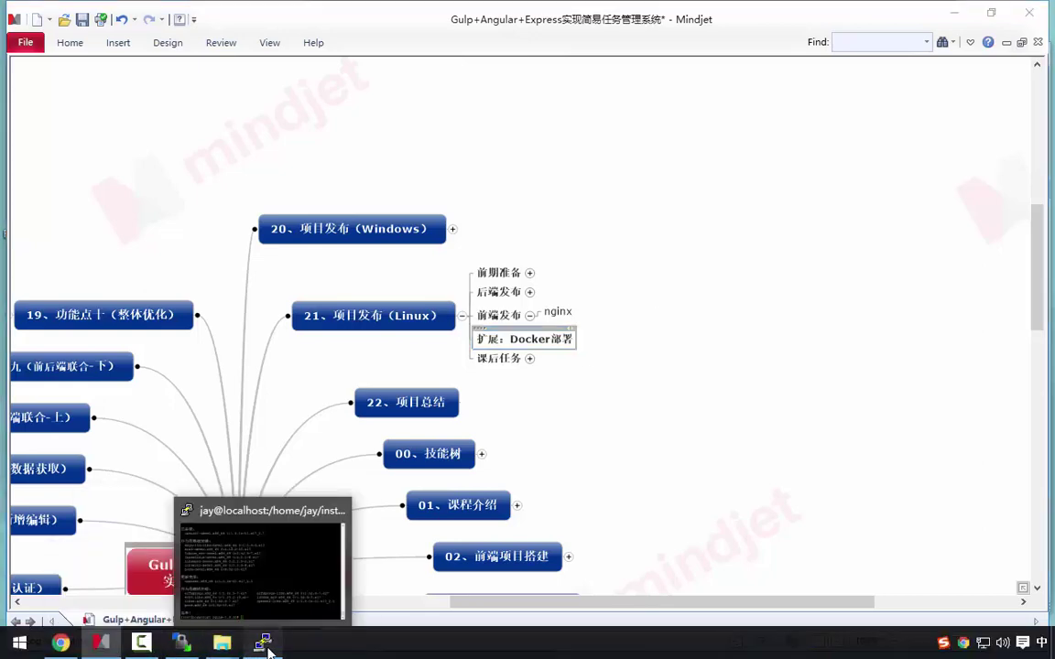
left_click(264, 644)
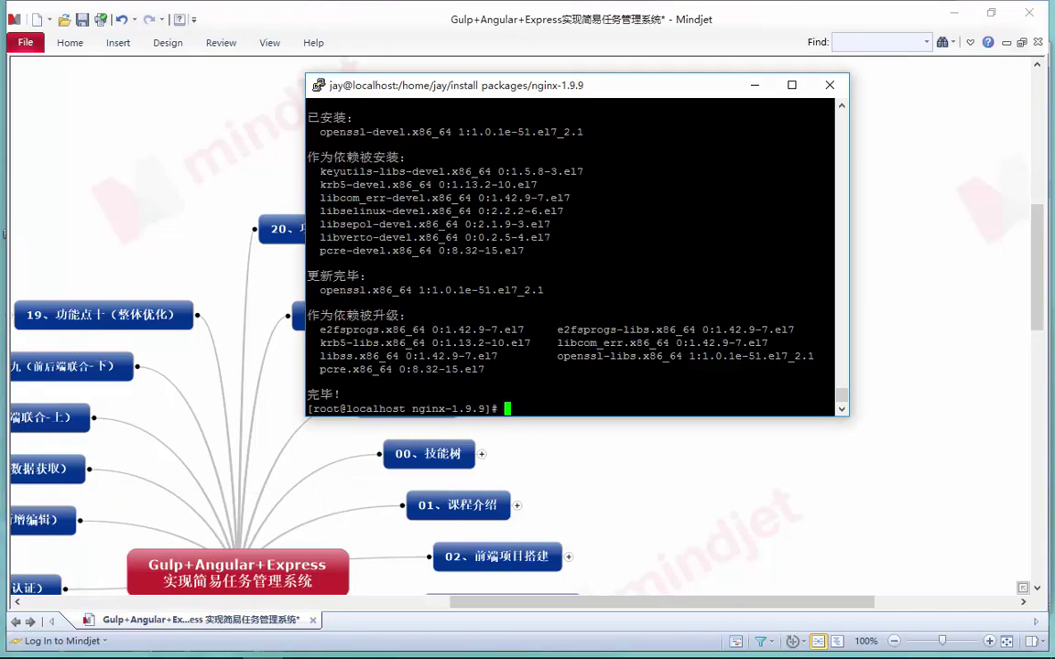
type("su jay")
key("Return")
type("vi /home/jay/.bashrc")
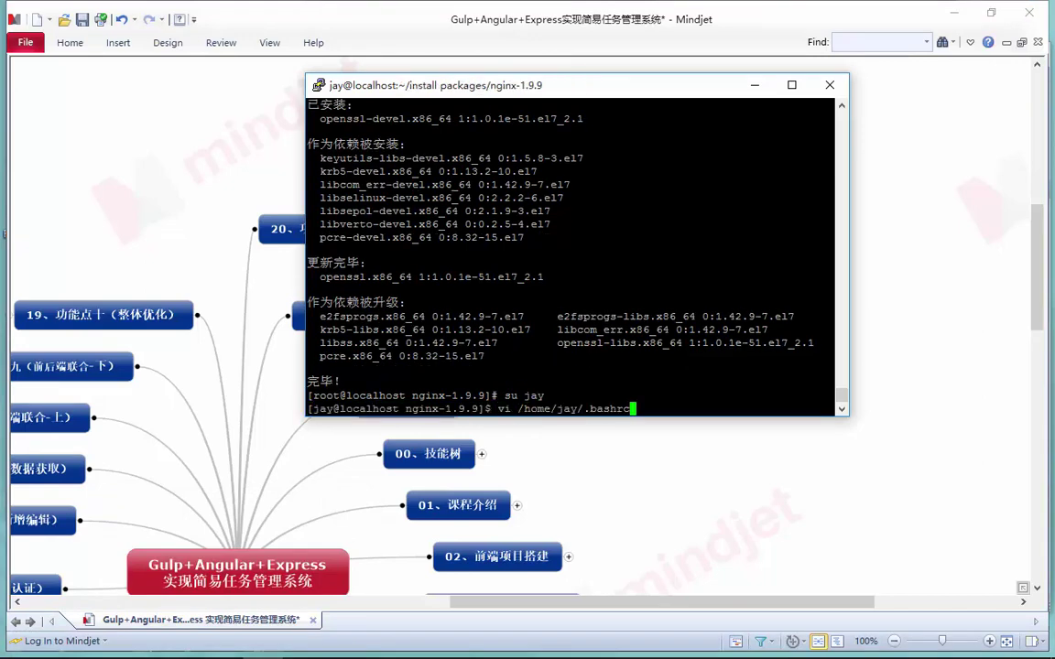
key("Up")
key("Down")
key("Up")
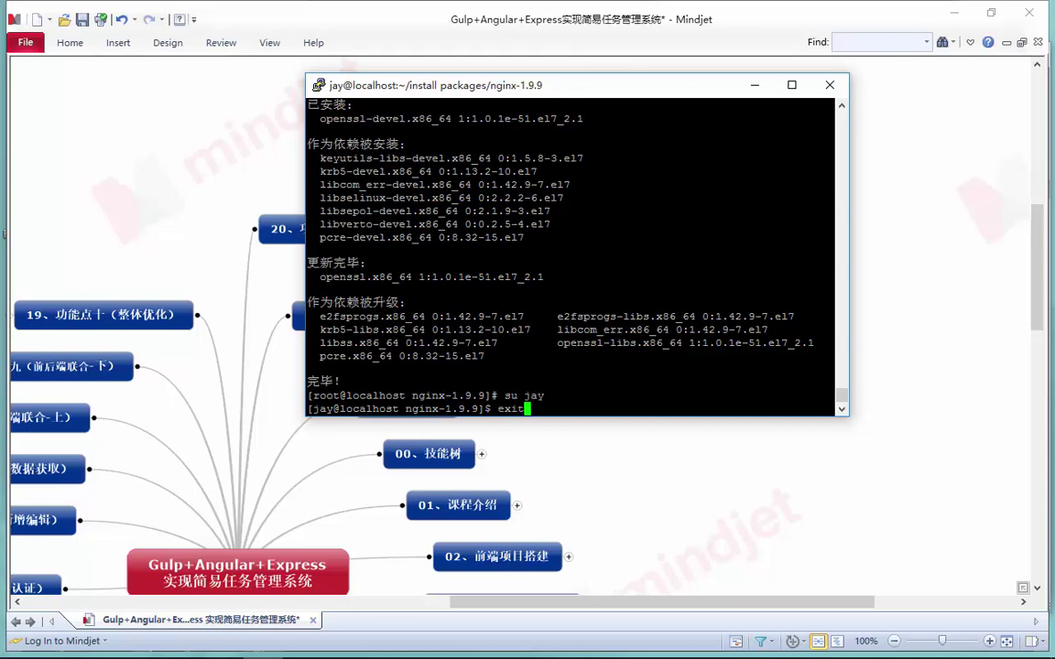
key("Down")
key("Down")
key("Up")
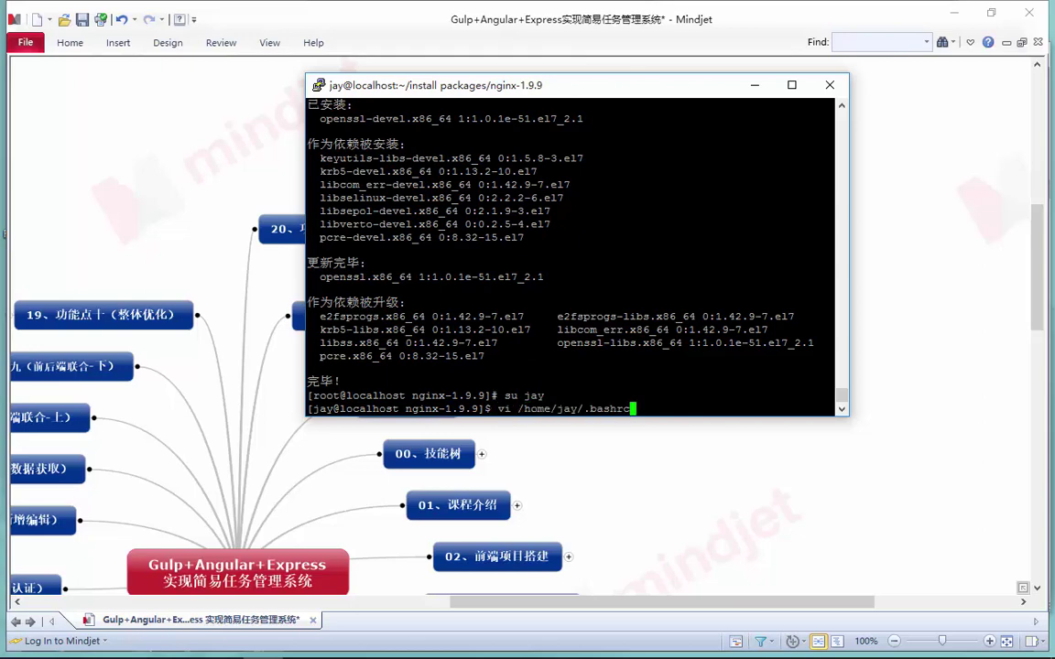
key("Up")
key("BackSpace")
key("BackSpace")
key("BackSpace")
key("BackSpace")
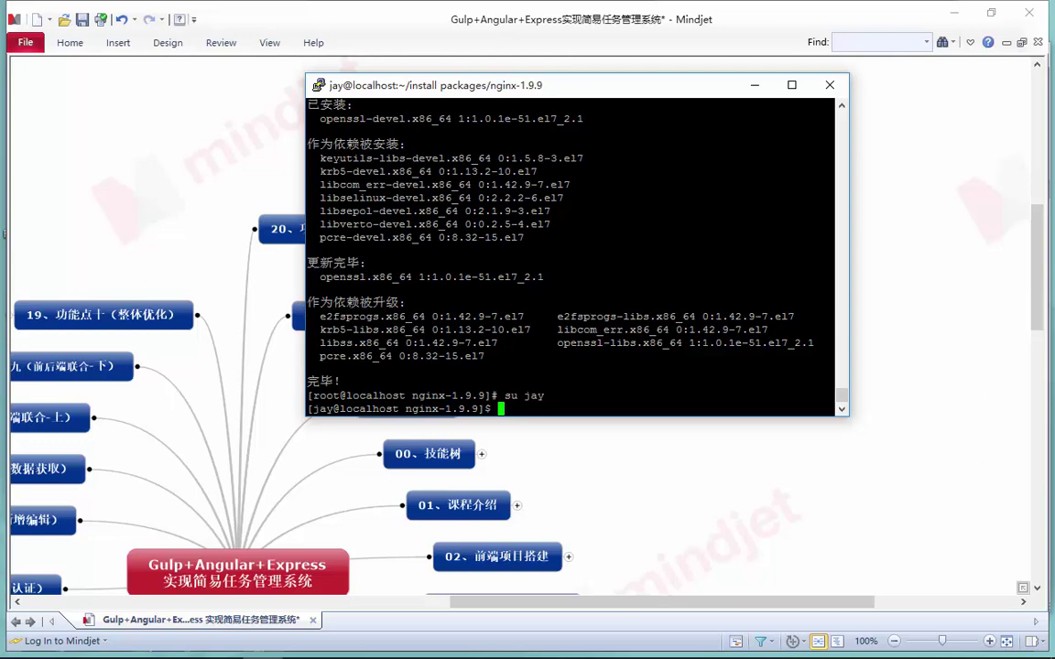
Run nginx's './configure' script in the source folder
type("configure")
key("Return")
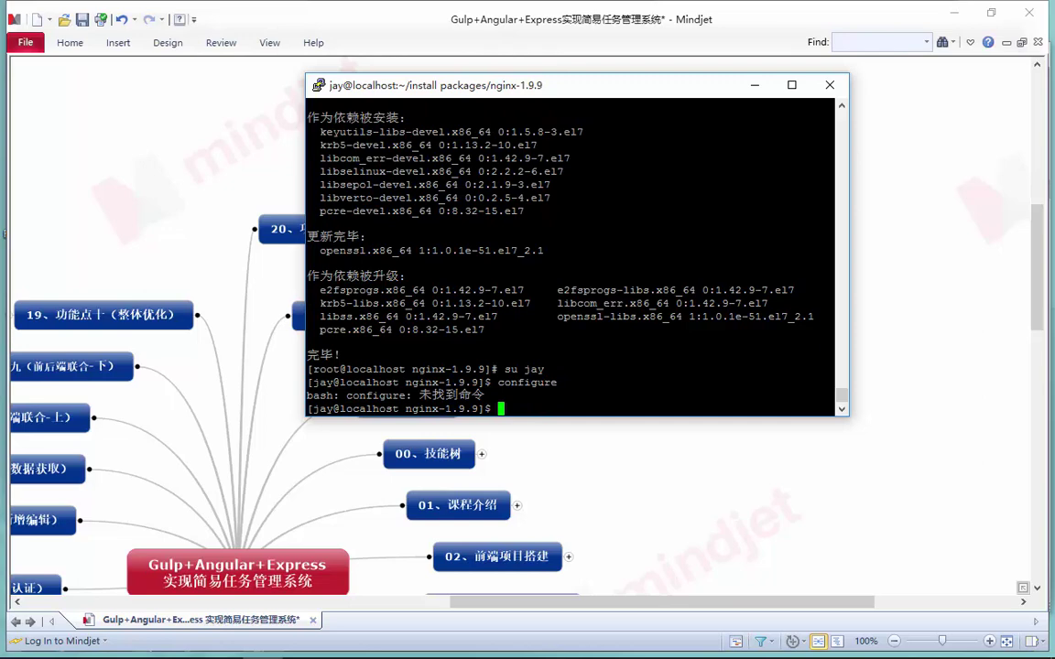
key("Up")
key("Left")
key("Left")
key("Left")
key("Left")
key("Left")
key("Left")
key("Left")
key("Left")
key("Left")
type("./")
key("Return")
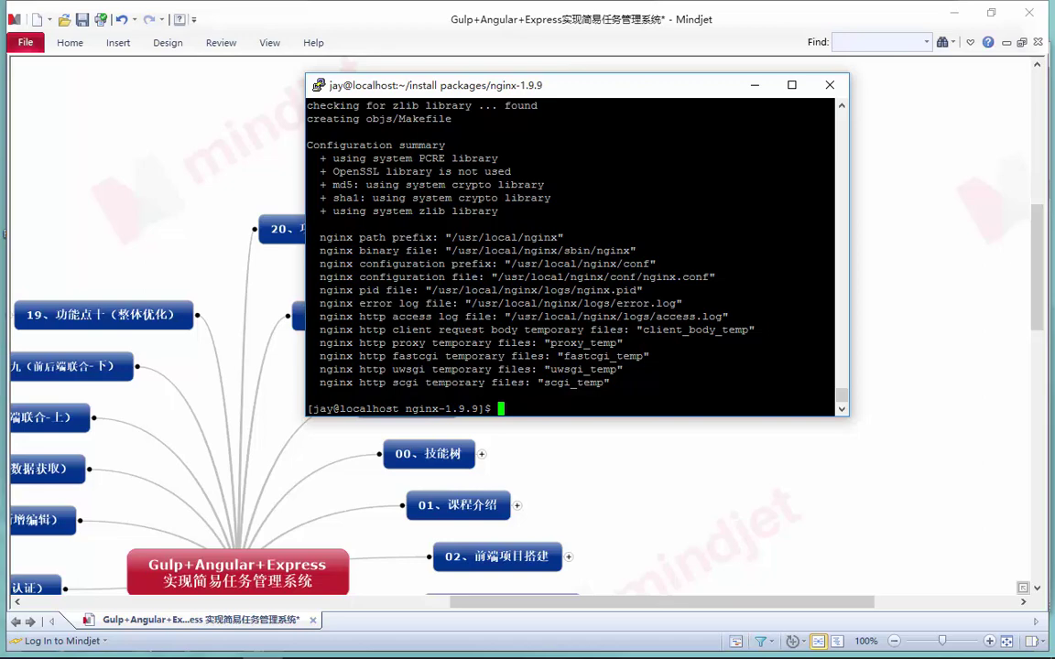
Compile nginx with 'make', then attempt 'make install', which fails for lack of permission
type("make")
key("Return")
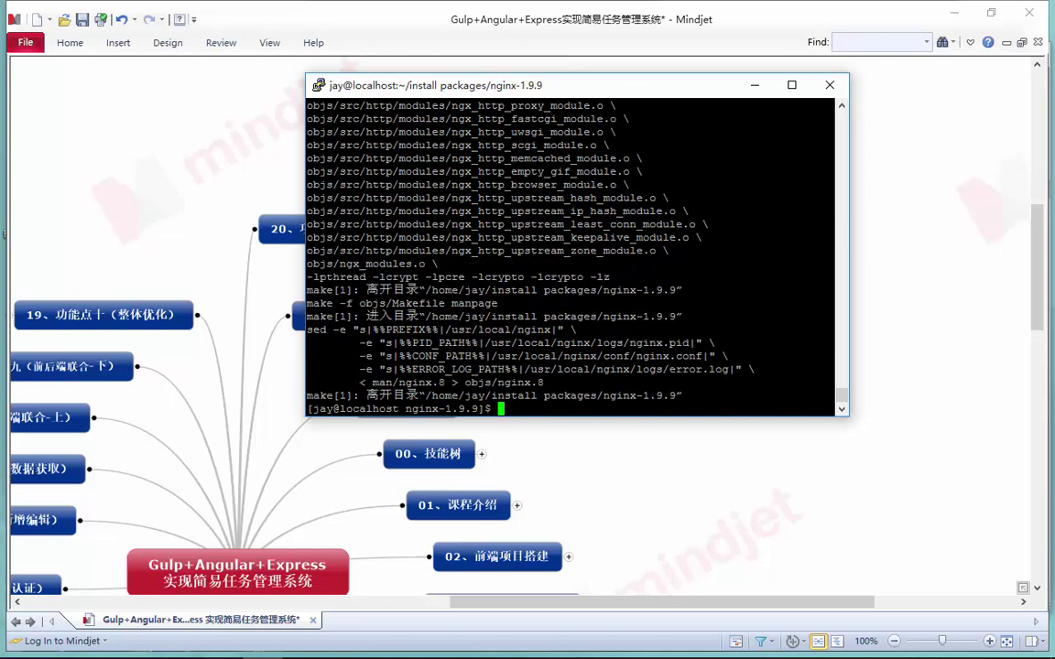
type("make inn")
type("tall")
key("Return")
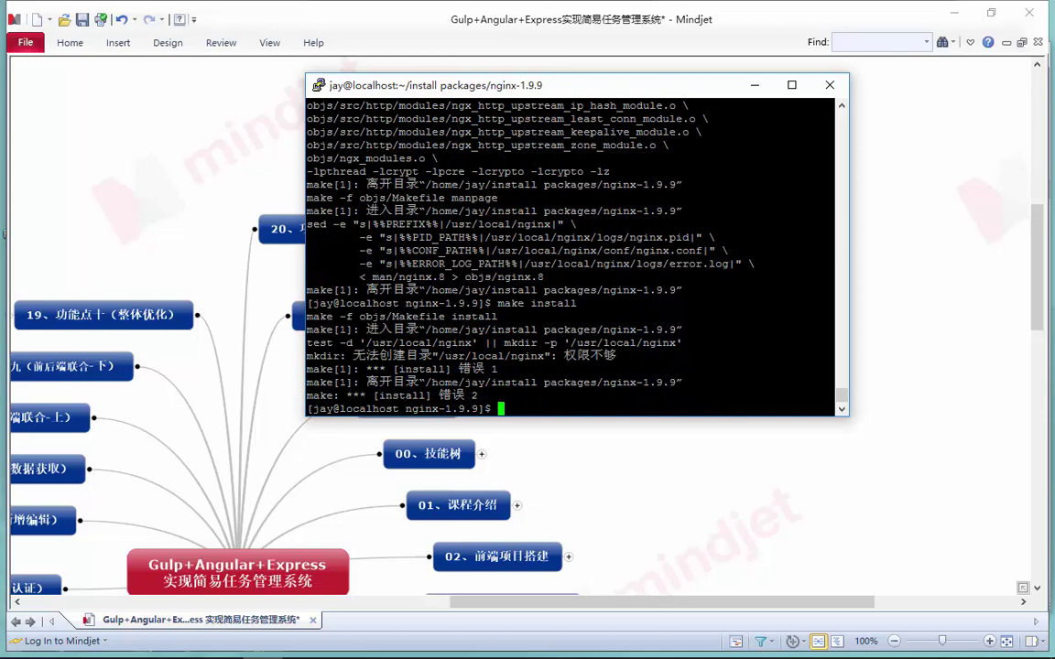
Review the build output, try running nginx, and try entering /usr/local/nginx
key("shift+Page_Up")
key("shift+Page_Down")
type("nginx")
key("Return")
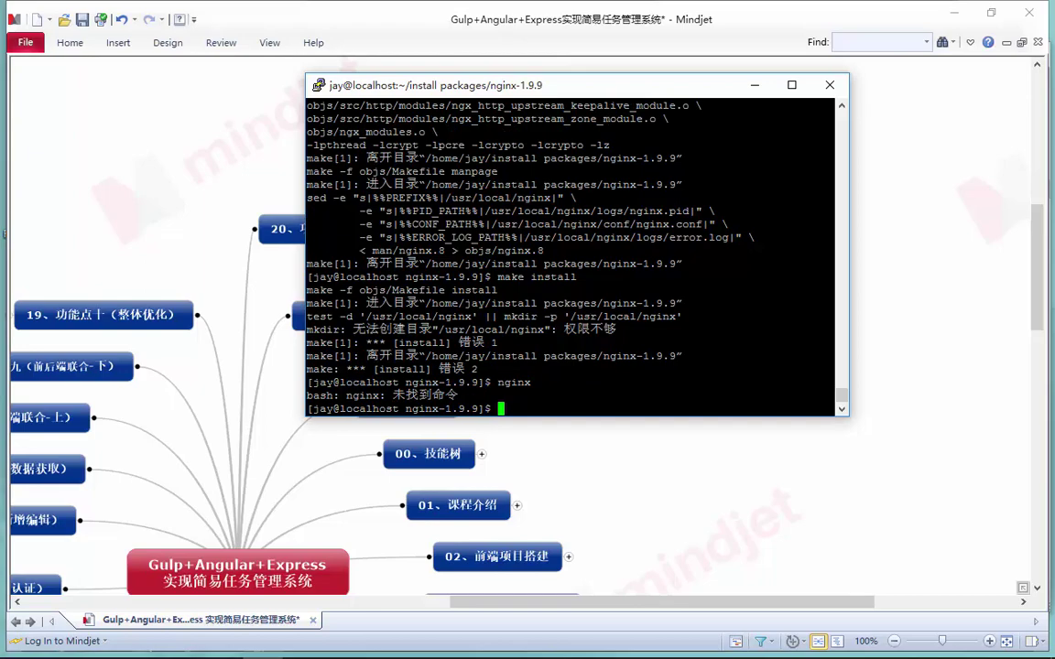
type("cd")
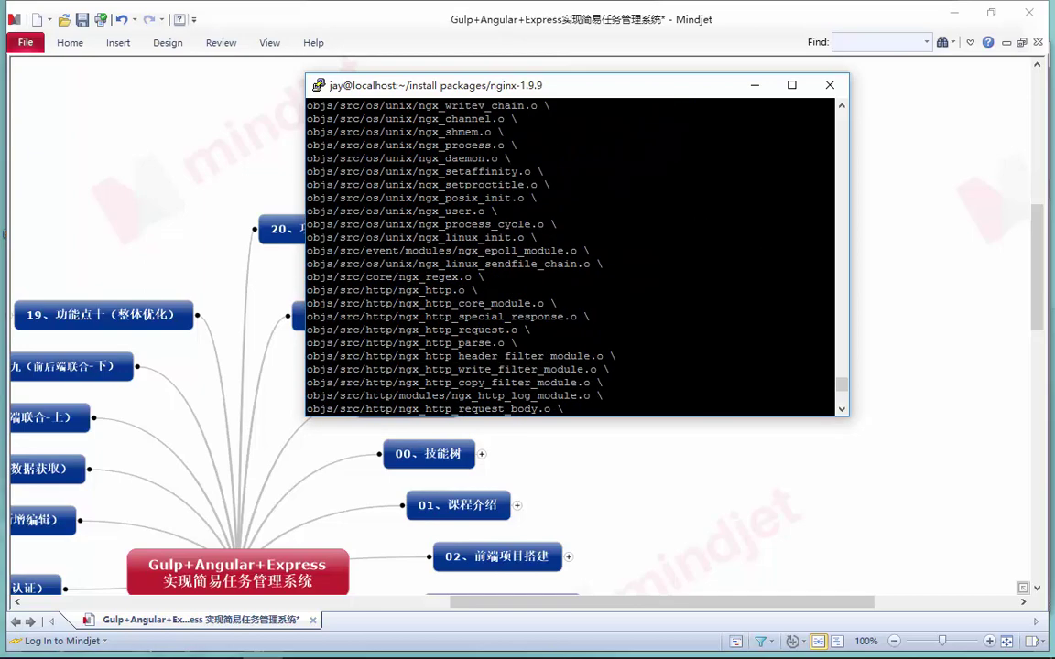
scroll(571, 257, "down", 15)
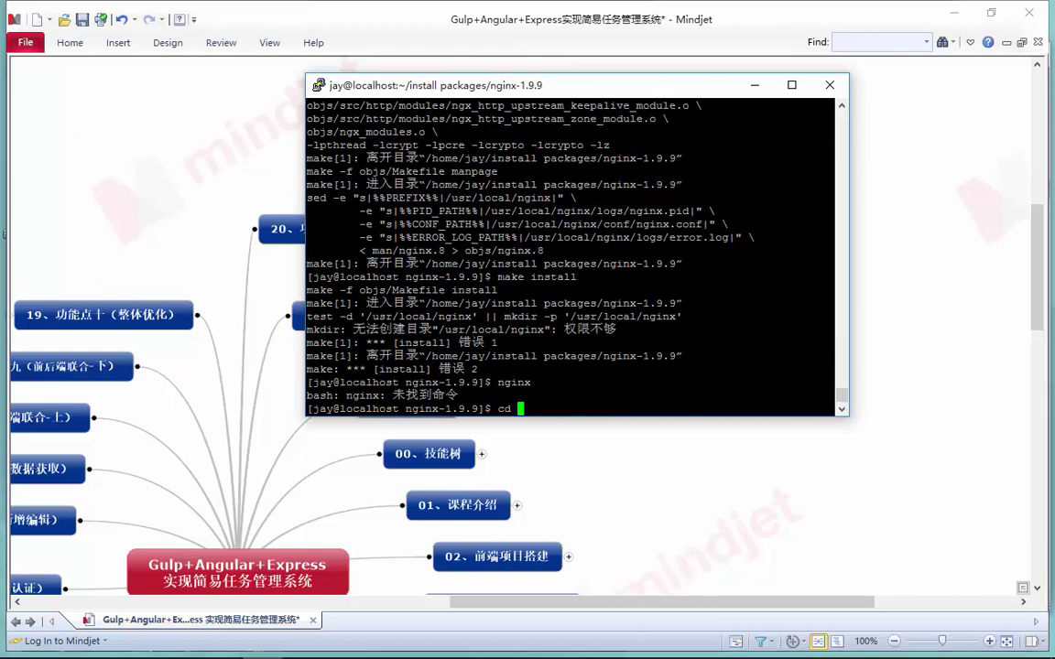
type("/usr/local/nginx")
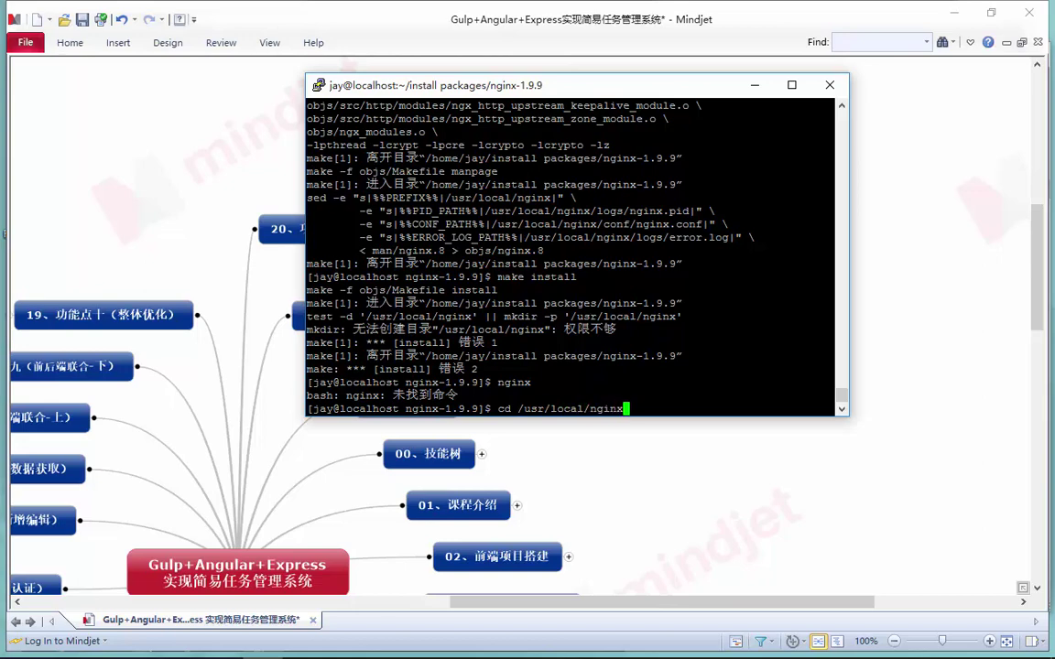
key("Return")
key("Up")
key("BackSpace")
key("BackSpace")
key("BackSpace")
key("BackSpace")
key("BackSpace")
key("BackSpace")
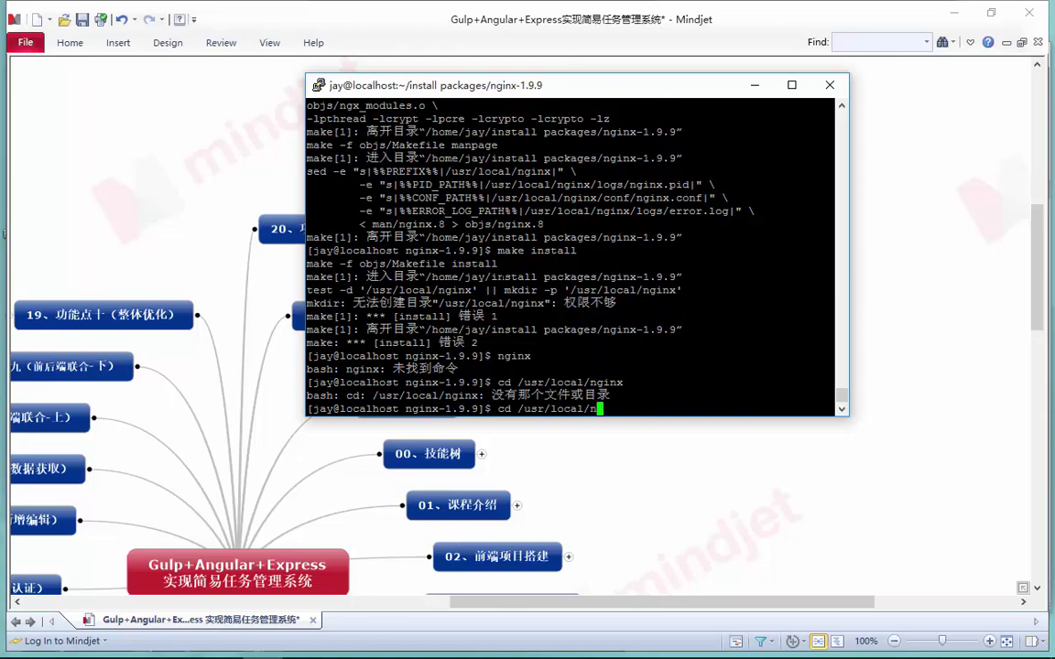
key("BackSpace")
key("BackSpace")
key("BackSpace")
key("BackSpace")
key("BackSpace")
key("BackSpace")
key("BackSpace")
key("BackSpace")
key("BackSpace")
key("BackSpace")
key("BackSpace")
key("BackSpace")
key("BackSpace")
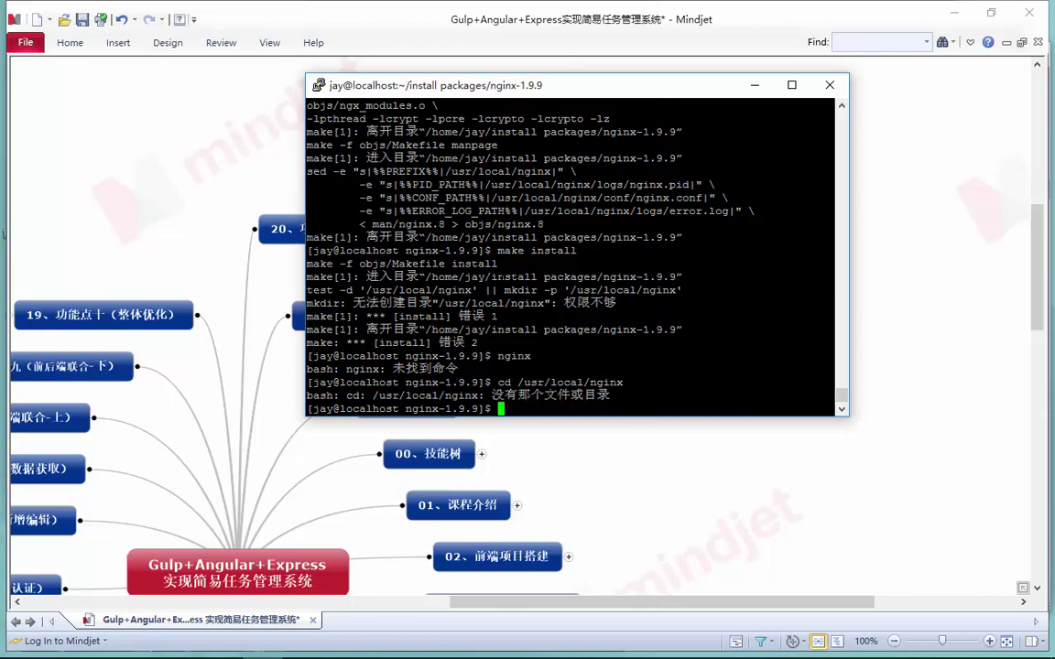
As root, run 'make install' to install nginx into /usr/local/nginx
type("su root")
key("Return")
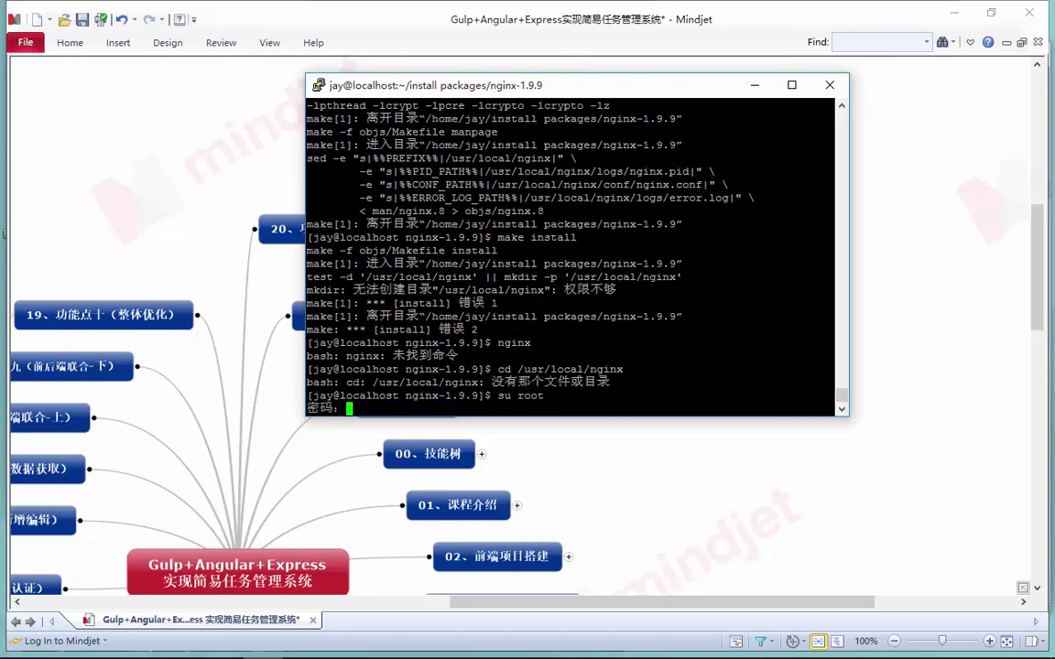
key("Return")
type("yum install node")
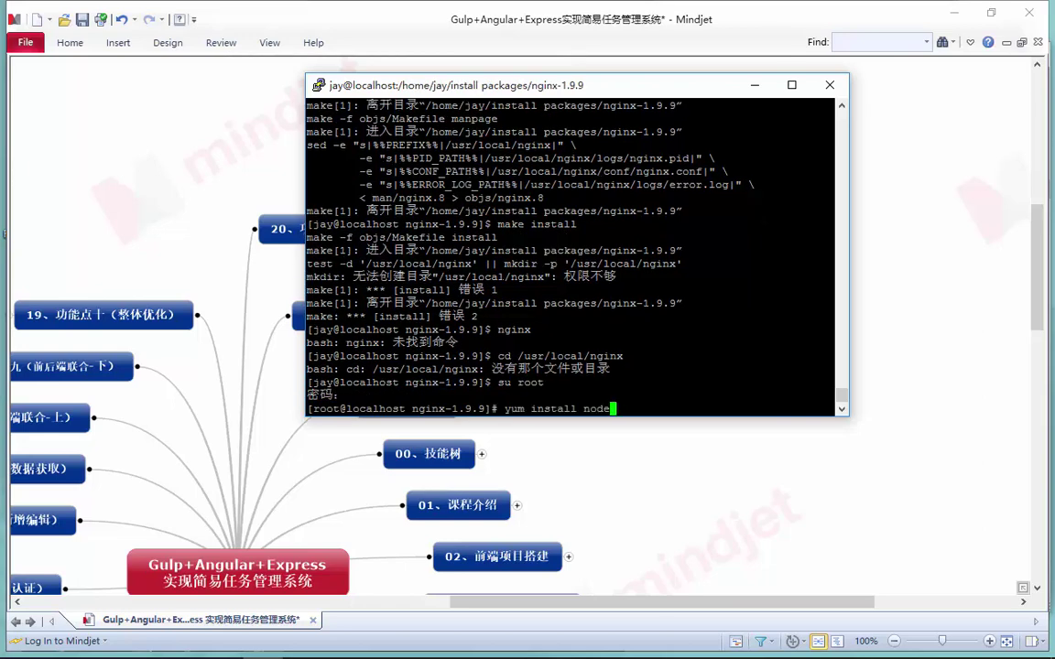
key("BackSpace")
key("BackSpace")
key("BackSpace")
key("BackSpace")
key("BackSpace")
key("BackSpace")
key("BackSpace")
key("BackSpace")
key("BackSpace")
key("BackSpace")
key("BackSpace")
key("BackSpace")
key("BackSpace")
key("BackSpace")
key("BackSpace")
key("BackSpace")
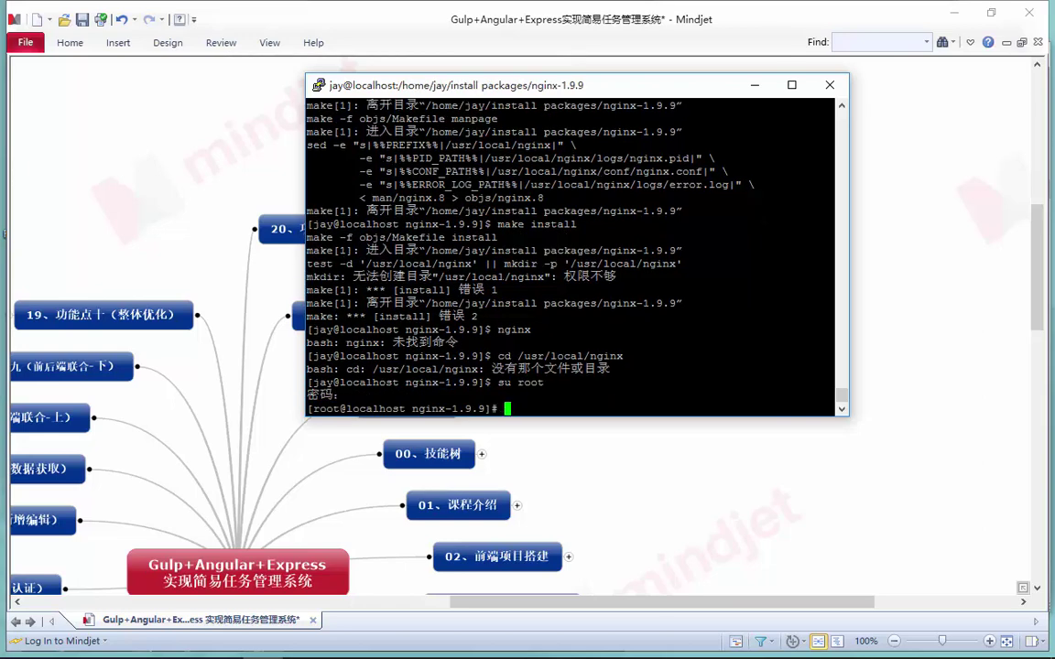
type("make install")
key("Return")
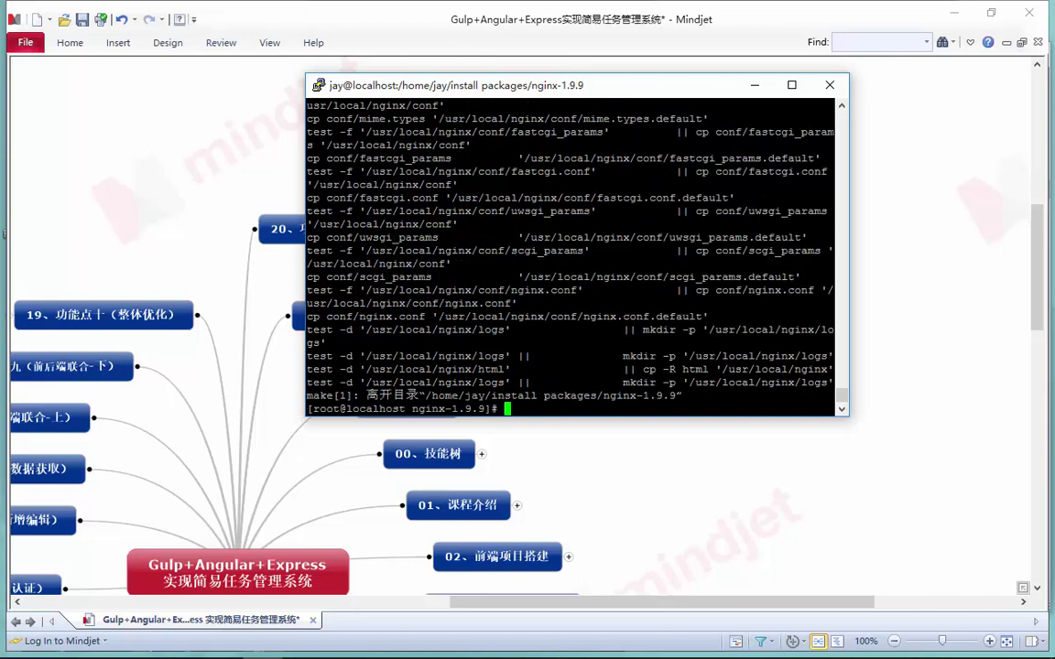
Leave root and switch back to the regular user account
type("cd")
key("BackSpace")
key("BackSpace")
key("BackSpace")
type("su jay")
key("Return")
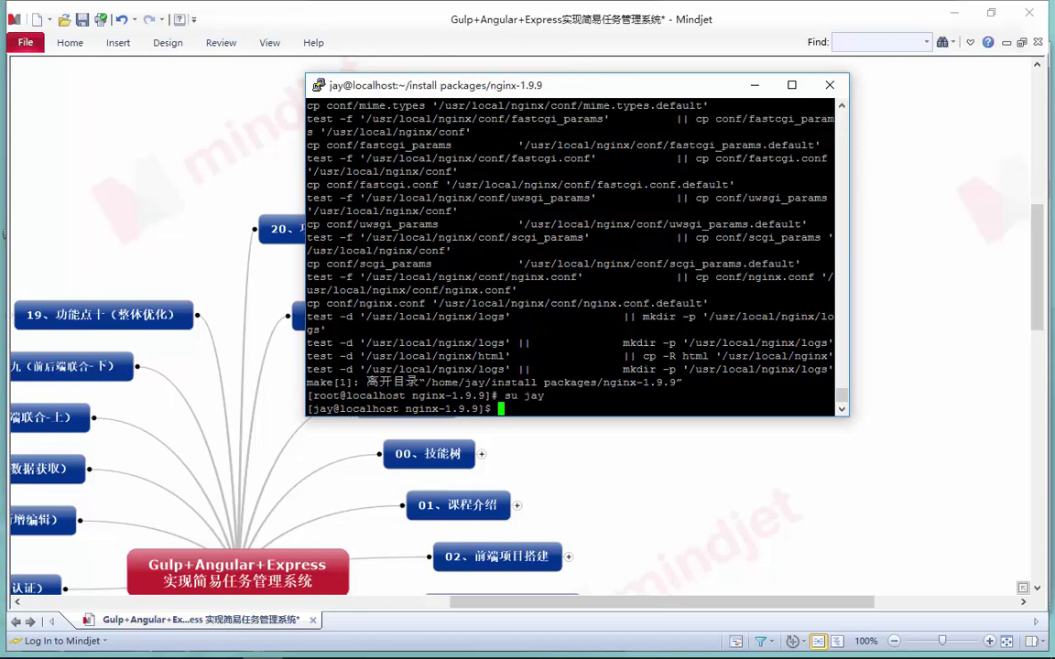
Attempt to change into /usr/local/nginx/, which fails because of a missing space after cd
type("/usr/local/ng")
key("Tab")
key("Return")
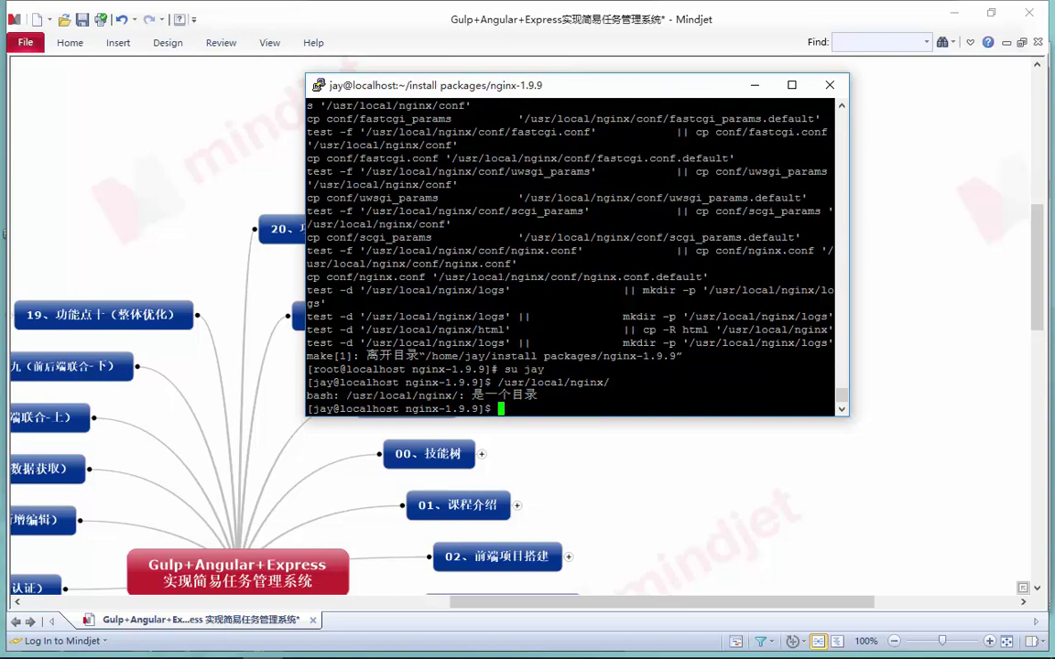
type("ls")
key("BackSpace")
key("BackSpace")
key("Up")
key("BackSpace")
type("/")
key("Home")
type("cd")
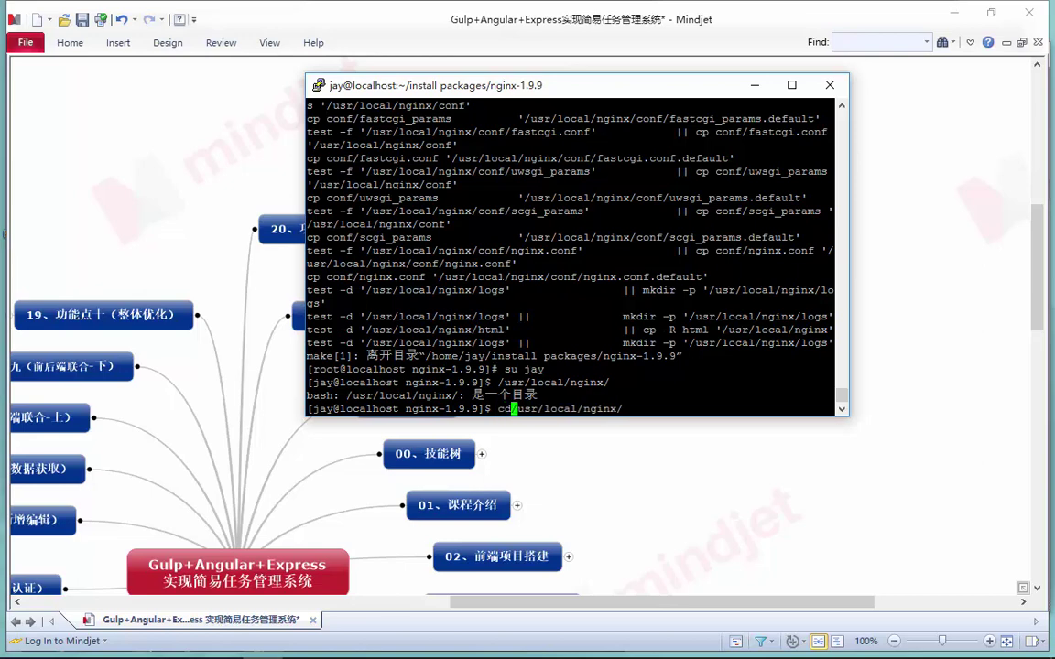
key("Return")
Fix the command to 'cd /usr/local/nginx/' and list conf, html, logs and sbin
key("Up")
key("Left")
key("Left")
key("Left")
key("Left")
key("Left")
key("Left")
key("Left")
key("Left")
key("Left")
key("Left")
key("Left")
key("Left")
key("Left")
key("Left")
key("Left")
key("Left")
key("Left")
key("Left")
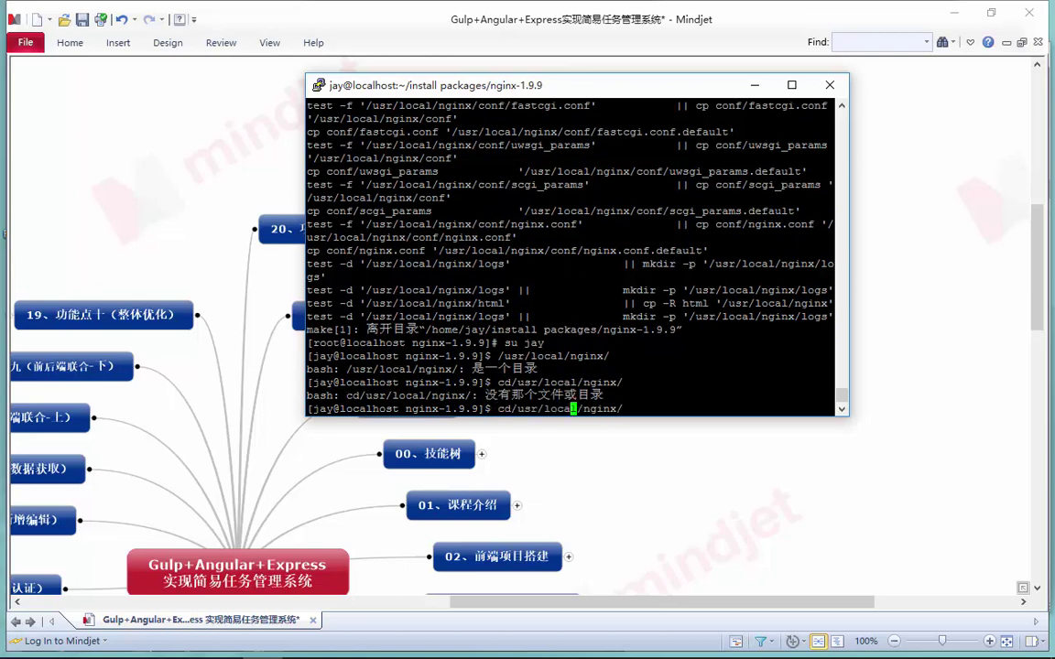
key("BackSpace")
key("Right")
key("Return")
type("ls")
key("Return")
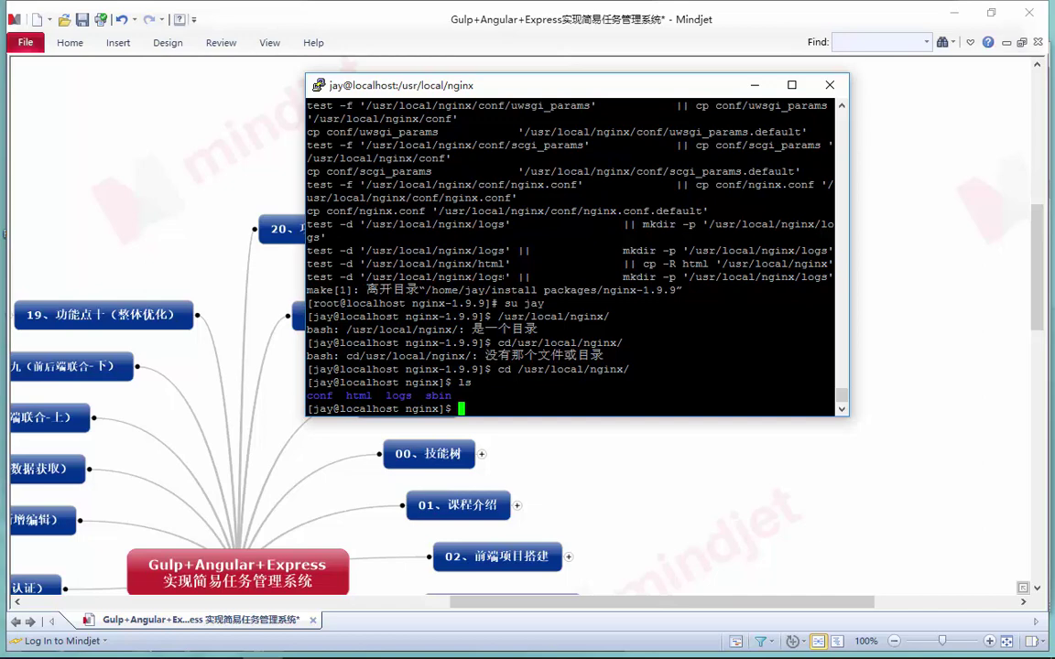
Try starting nginx as the regular user with 'sbin/nginx', hitting an error-log permission denial
type("nginx start")
key("Return")
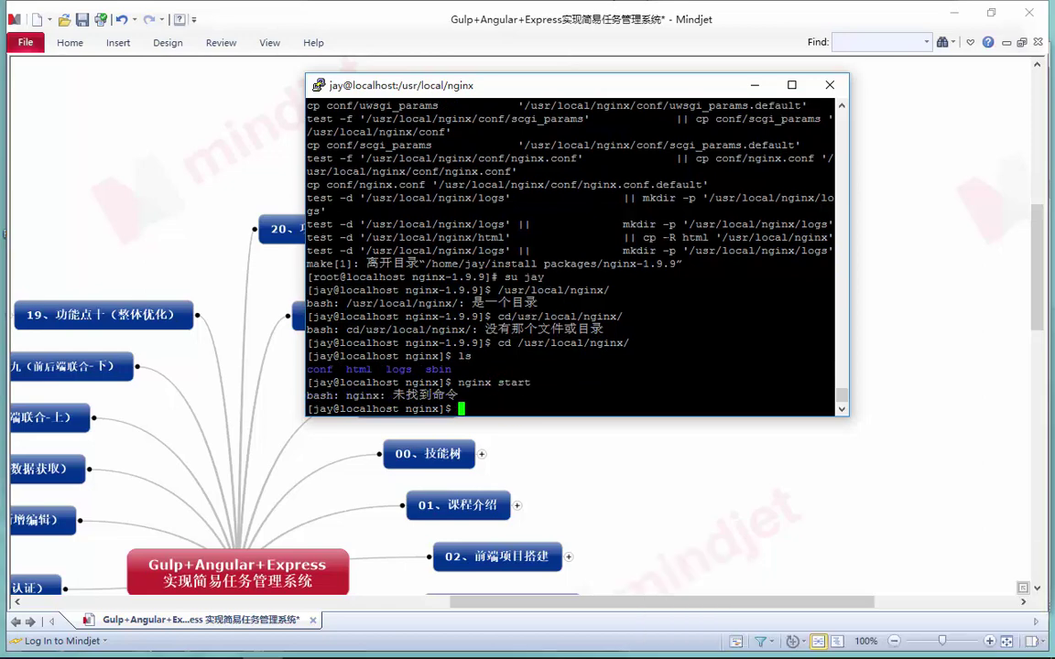
type("/usr")
key("BackSpace")
key("BackSpace")
key("BackSpace")
key("BackSpace")
type("./")
key("BackSpace")
key("BackSpace")
type("sbin/nginx")
key("Return")
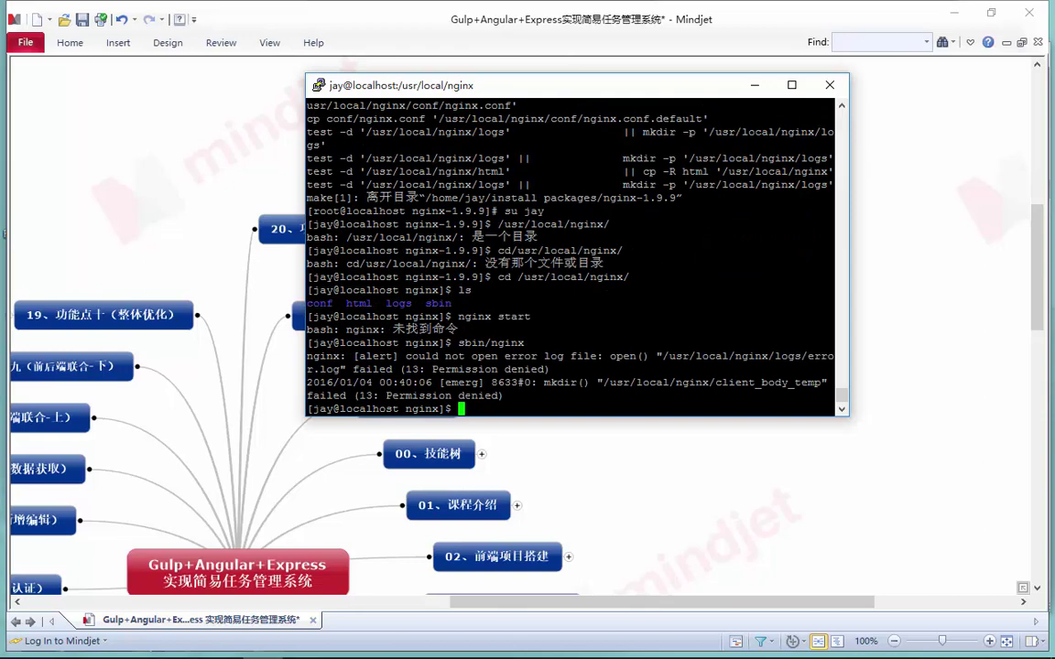
left_click_drag(478, 356, 614, 356)
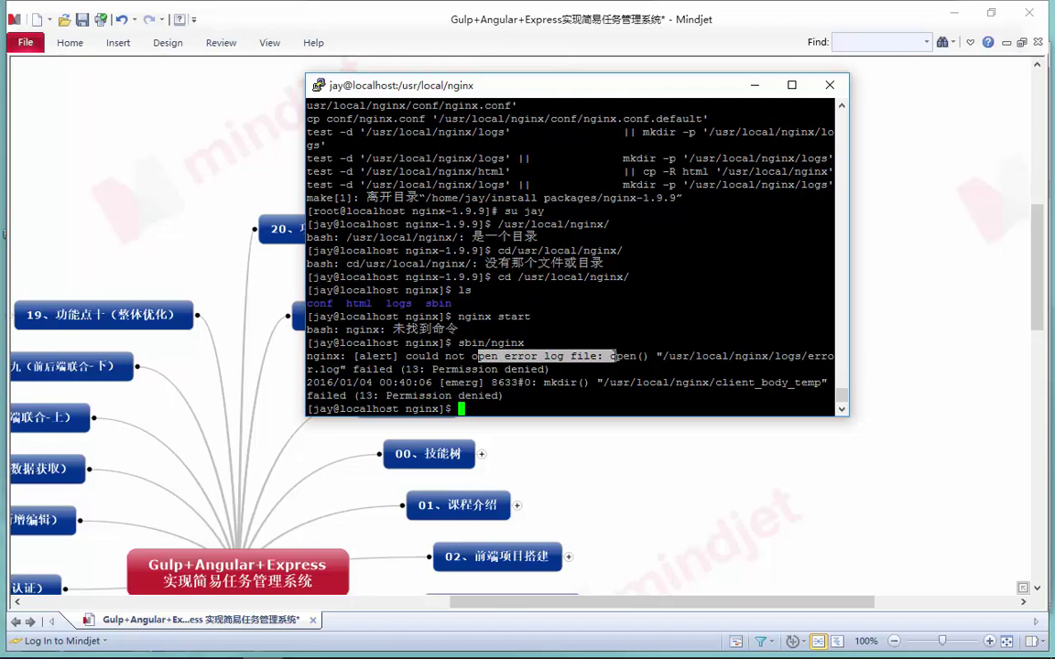
left_click(612, 356)
Switch to root with 'su root' and start nginx with 'sbin/nginx'
type("root")
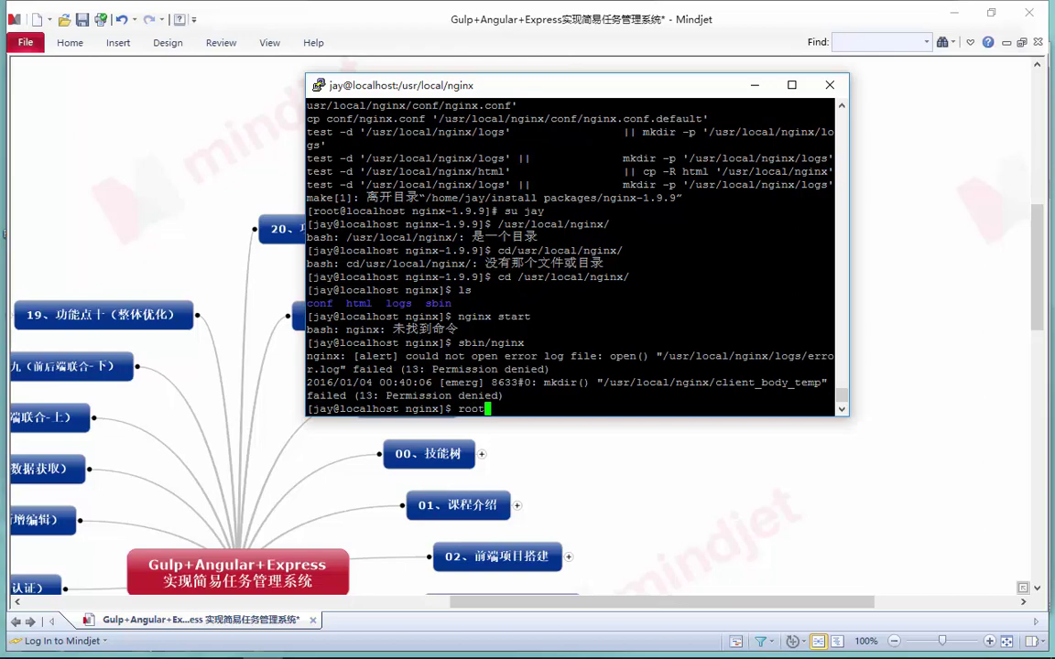
key("BackSpace")
key("BackSpace")
key("BackSpace")
key("BackSpace")
type("su root")
key("Return")
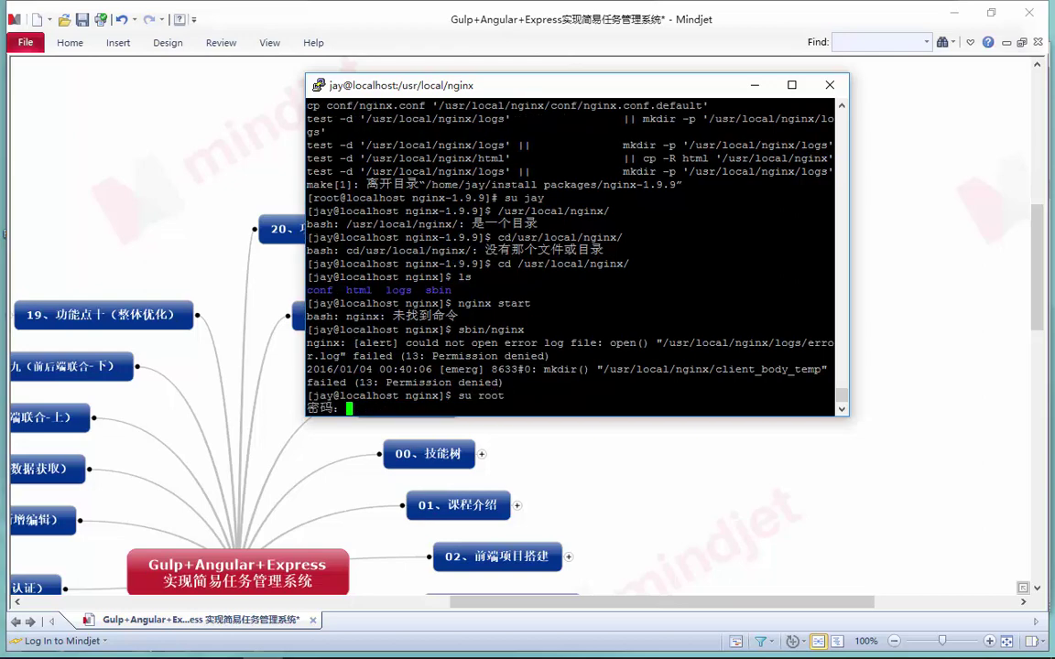
key("Return")
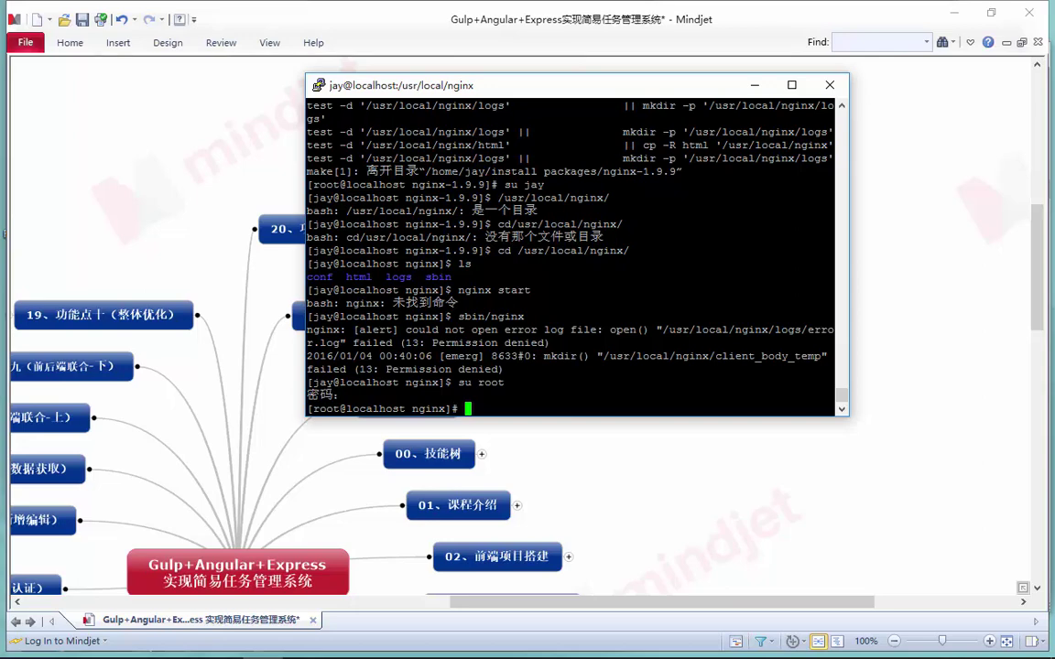
type("s")
key("BackSpace")
type("sbin/nginx")
key("Return")
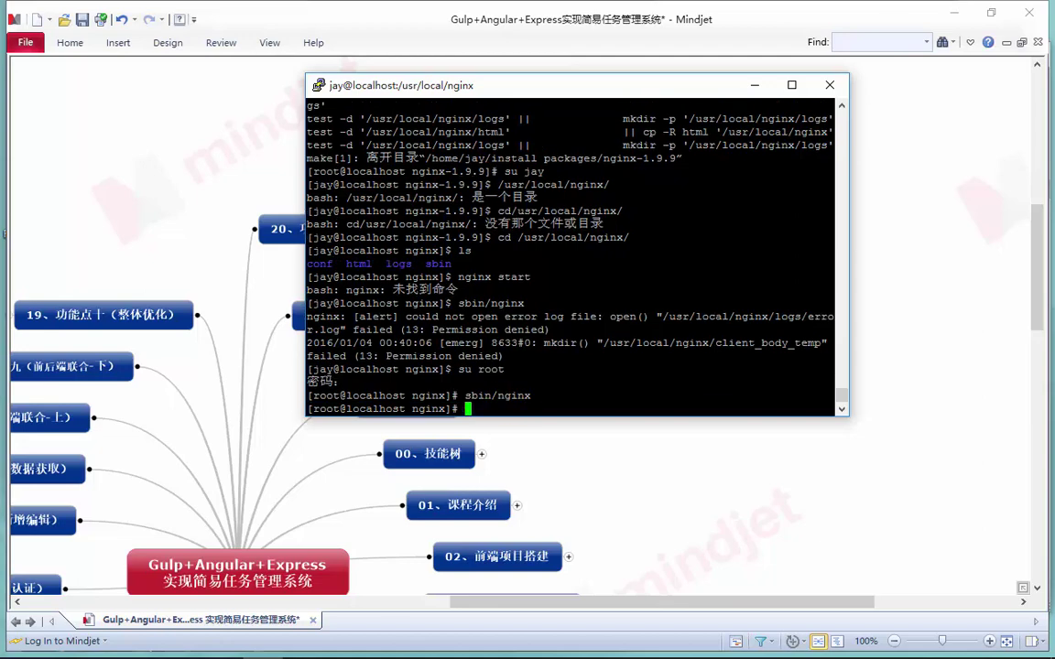
Run 'curl localhost', confirm the 'Welcome to nginx!' heading, then minimize Mindjet
type("curl localhost")
key("Return")
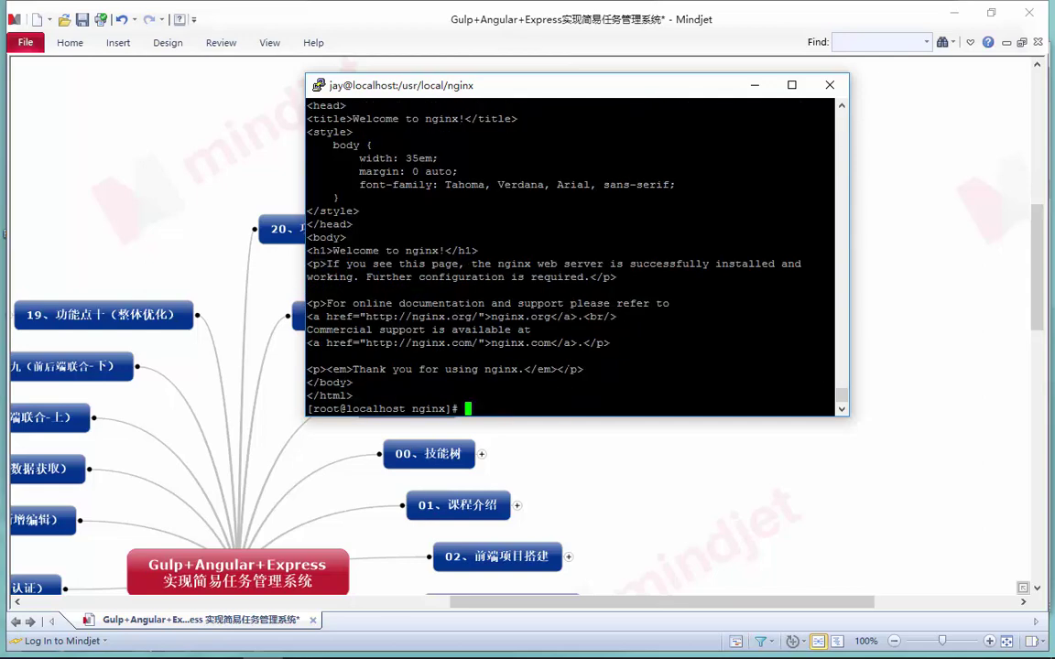
scroll(569, 257, "up", 9)
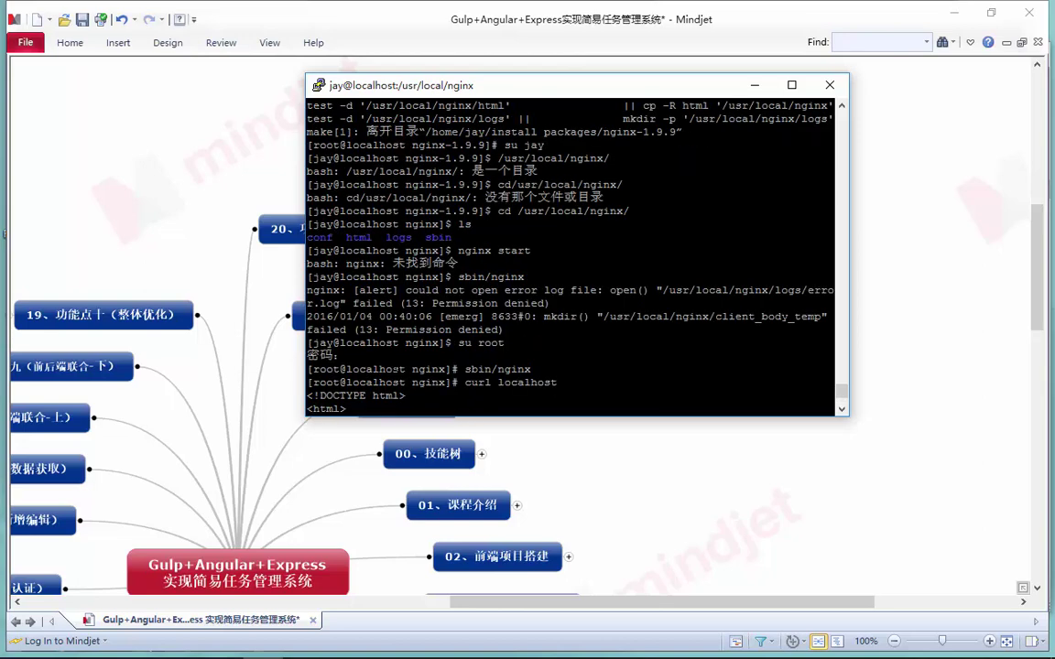
scroll(570, 257, "down", 9)
left_click_drag(346, 250, 431, 250)
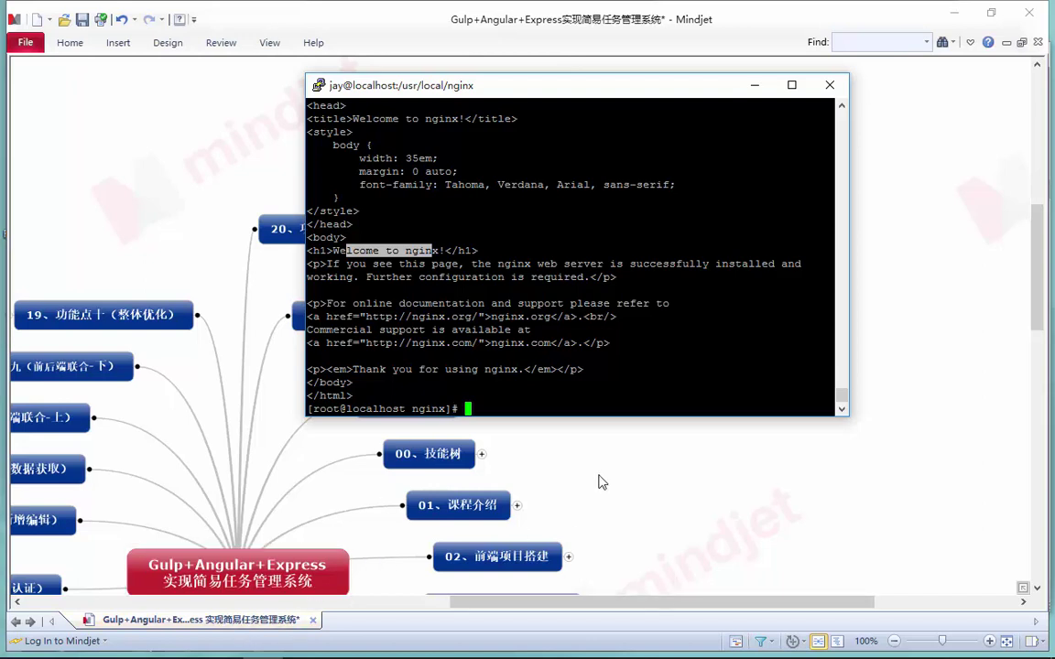
left_click(545, 423)
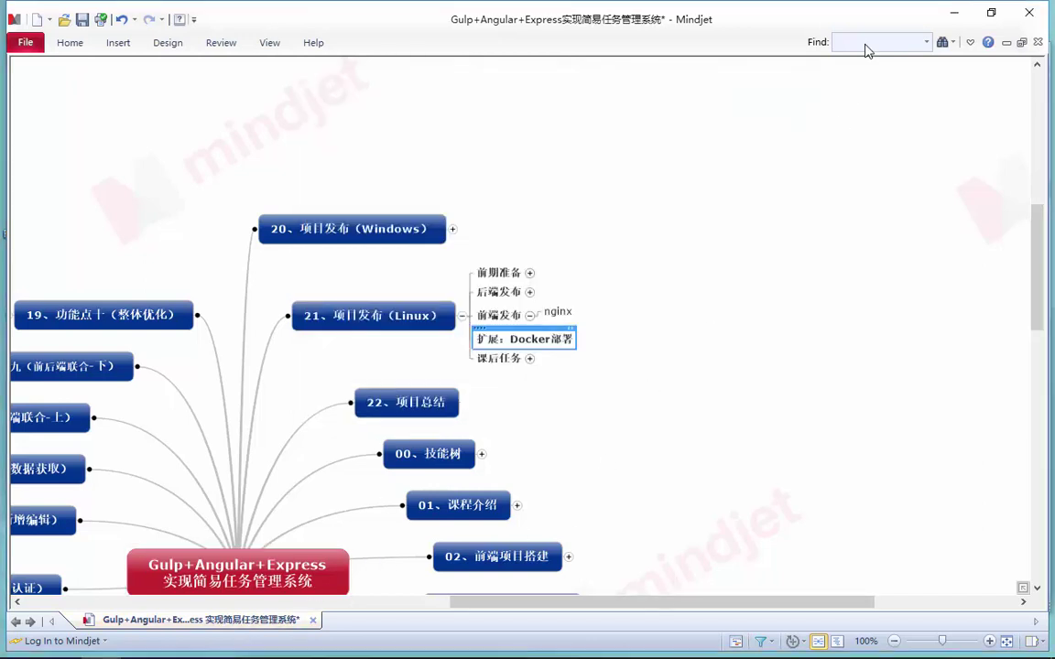
left_click(953, 13)
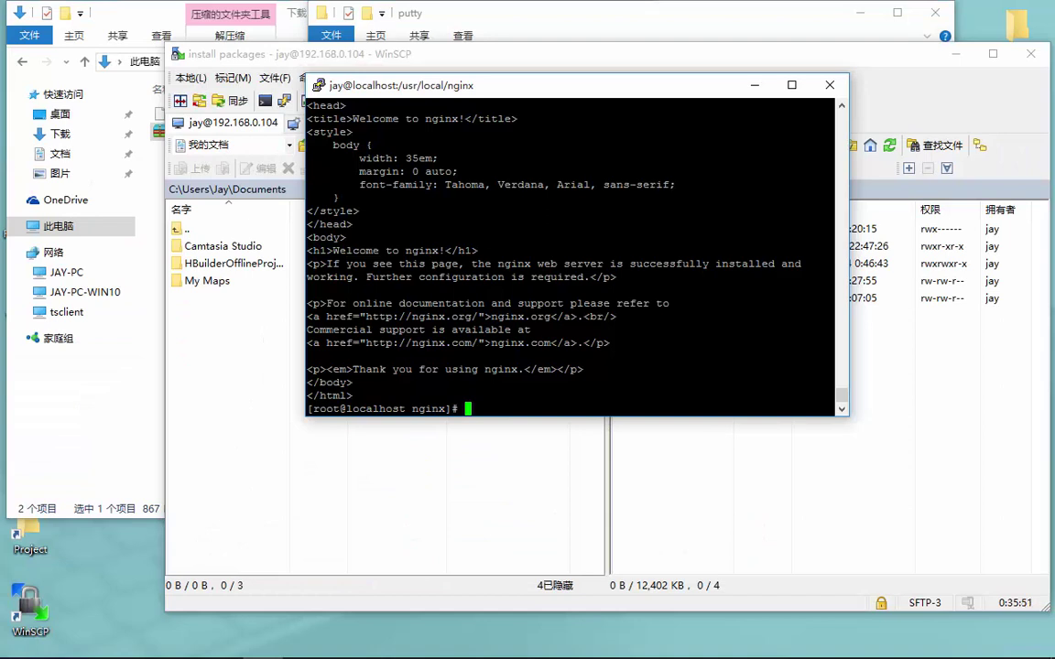
Open conf/nginx.conf in vi
type("vi")
key("BackSpace")
key("BackSpace")
type("vi conf")
scroll(571, 257, "up", 12)
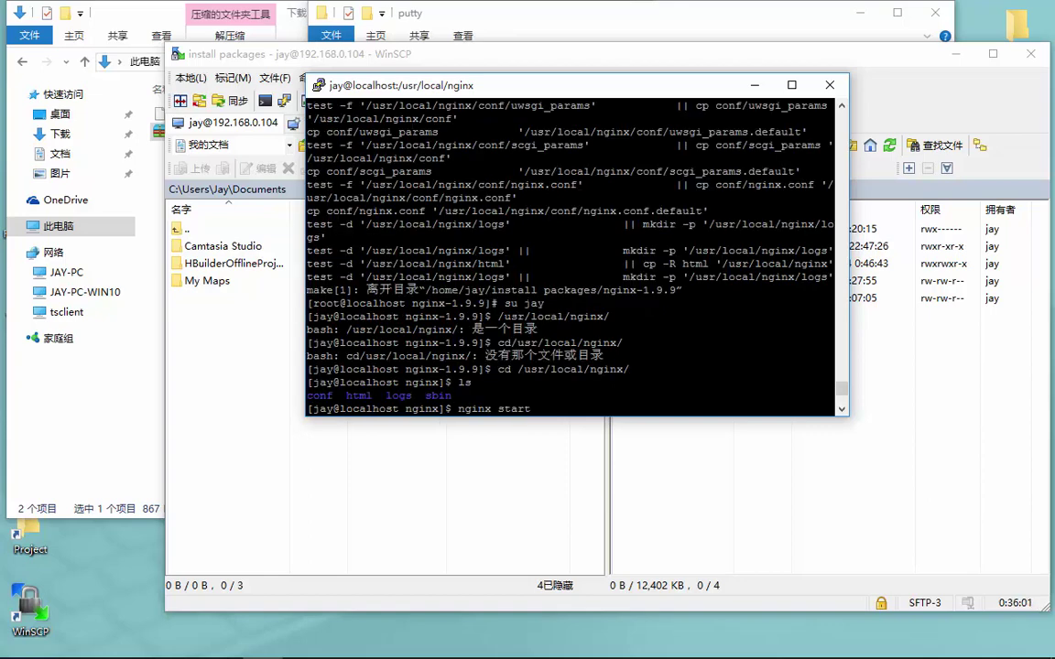
scroll(571, 257, "down", 8)
scroll(571, 256, "down", 4)
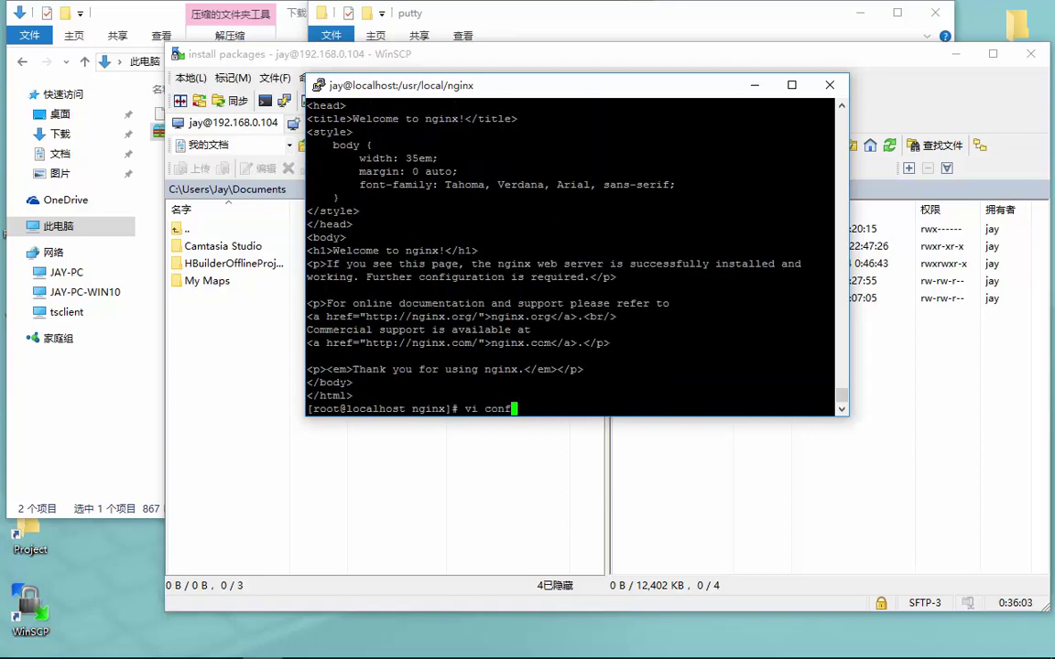
type("/nginx.conf")
key("Return")
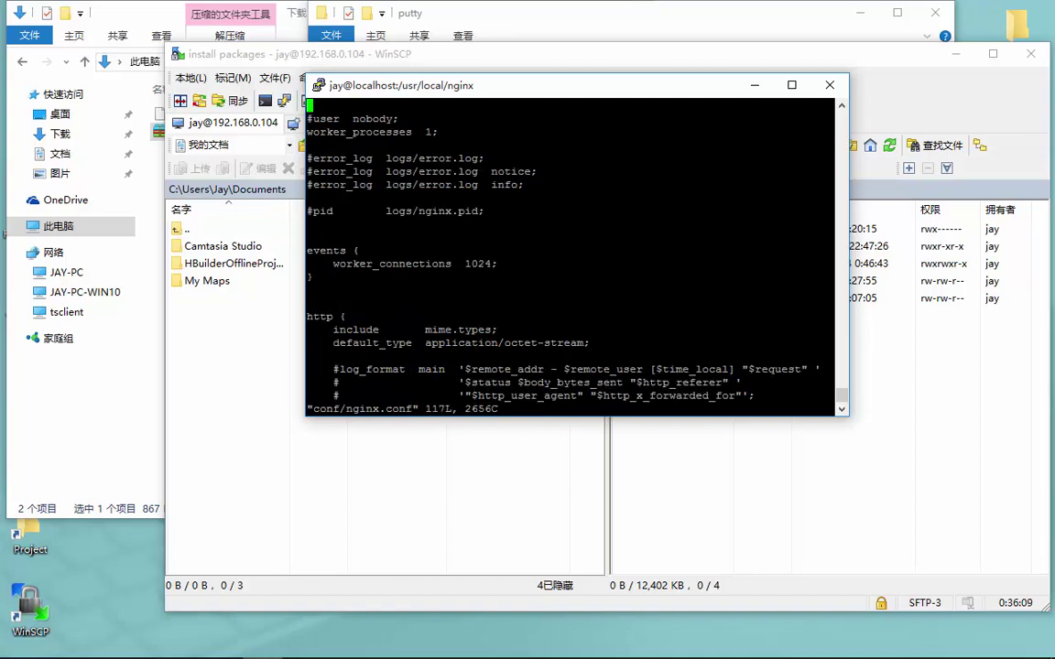
Change the location / root from html to /home/<user>/publish/app and save with :wq
key("Down")
key("Down")
key("Down")
key("Down")
key("Down")
key("Down")
key("Down")
key("Down")
key("Down")
key("Down")
key("Down")
key("Down")
key("Down")
key("Down")
key("Down")
key("Down")
key("Down")
key("Down")
key("Down")
key("Down")
key("Down")
key("Down")
key("Down")
key("Down")
key("Down")
key("Down")
key("Down")
key("Down")
key("Down")
key("Down")
key("Down")
key("Down")
key("Down")
key("Down")
key("Down")
key("Down")
key("Down")
key("Down")
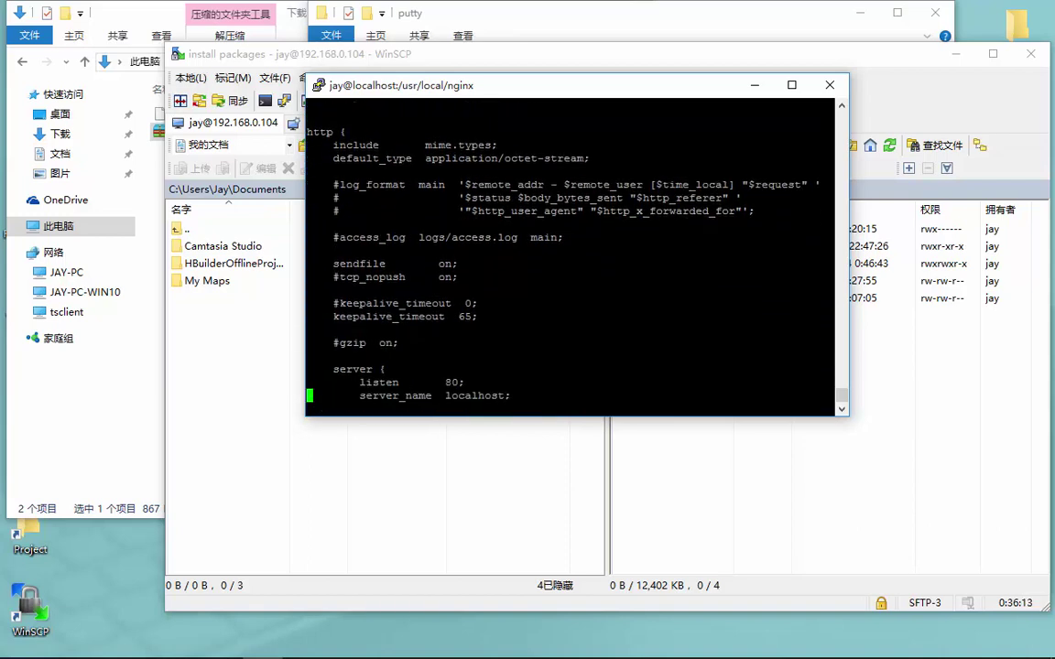
key("Down")
key("Down")
key("Down")
key("Down")
key("Down")
key("Down")
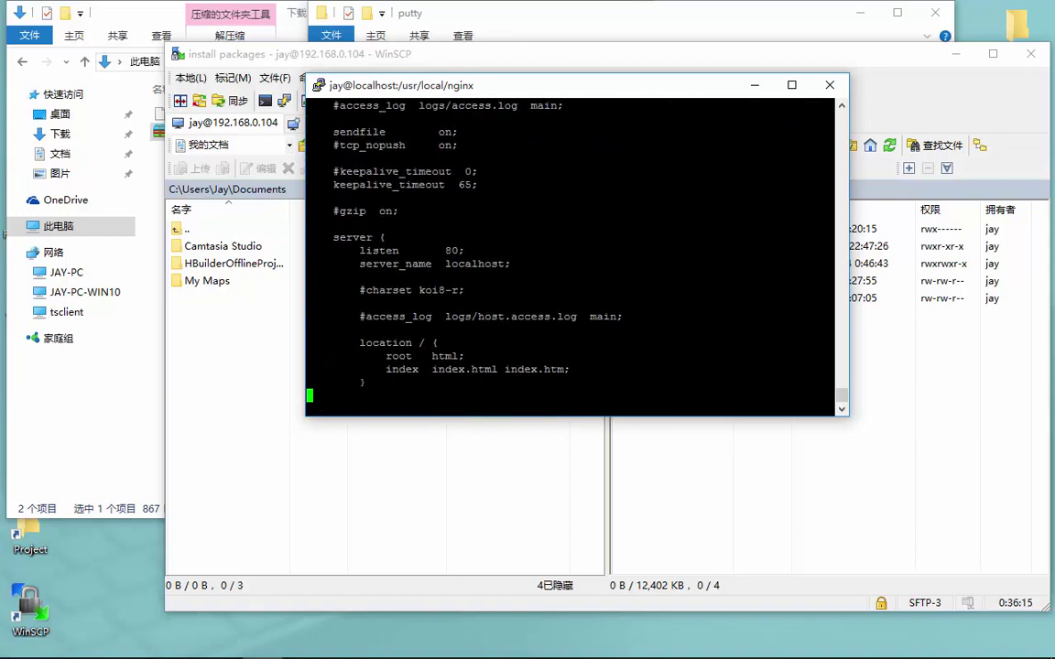
key("Up")
key("Up")
key("Up")
key("Down")
key("Right")
key("Right")
key("Right")
key("Right")
key("Right")
key("Right")
key("Right")
key("Right")
key("Right")
key("Right")
key("Right")
key("Right")
key("Right")
key("Right")
key("Right")
key("Right")
key("Right")
key("Right")
key("Right")
key("Right")
key("Left")
key("Left")
key("Left")
key("o")
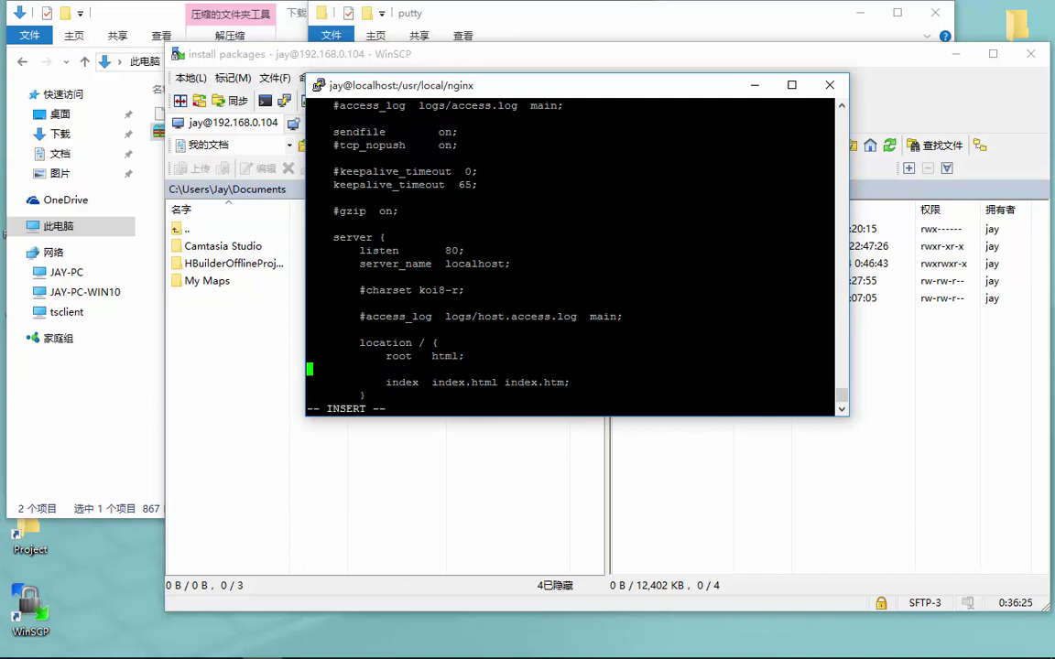
key("BackSpace")
key("Left")
key("BackSpace")
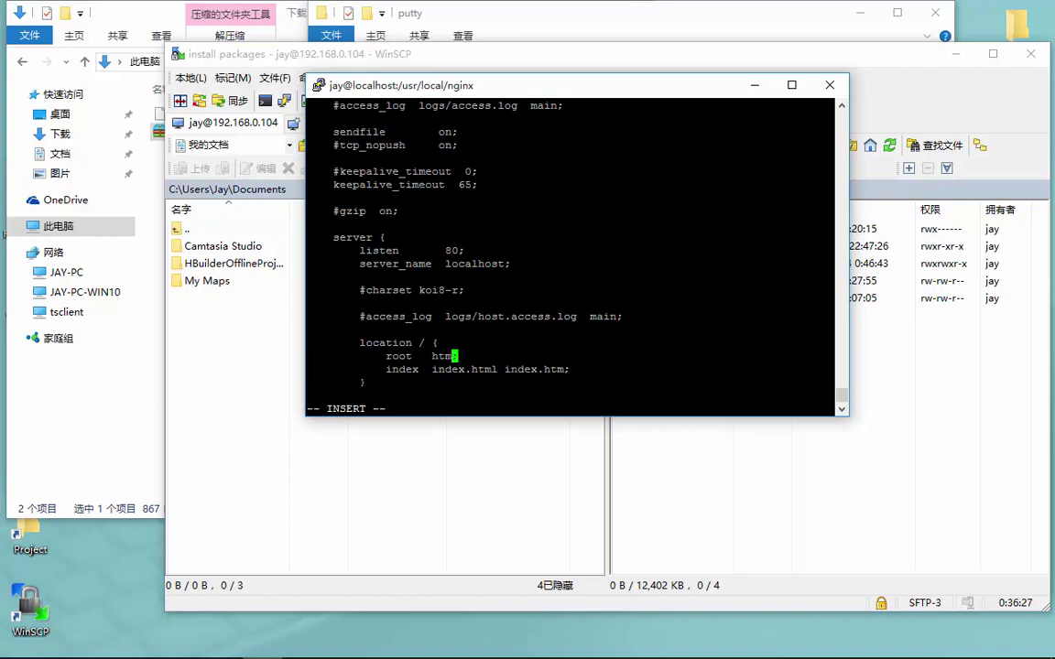
key("BackSpace")
key("BackSpace")
key("BackSpace")
type("/home/jay/publish")
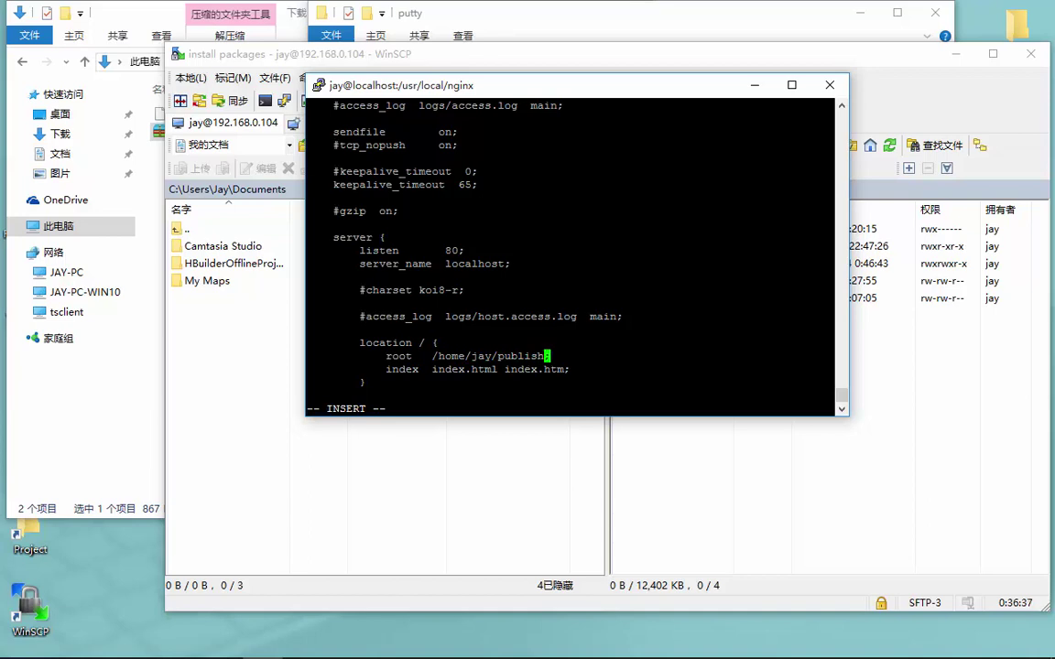
type("/app")
left_click(573, 369)
key("Escape")
type(":wq")
key("Return")
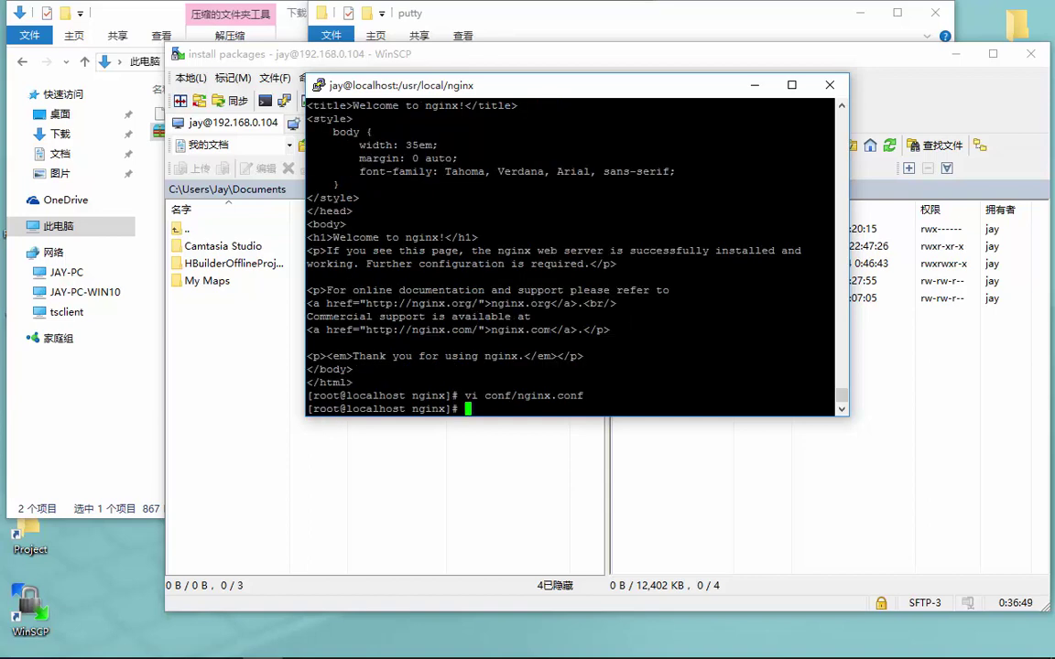
Reload nginx with 'sbin/nginx -s reload'
type("curl localhost")
key("Up")
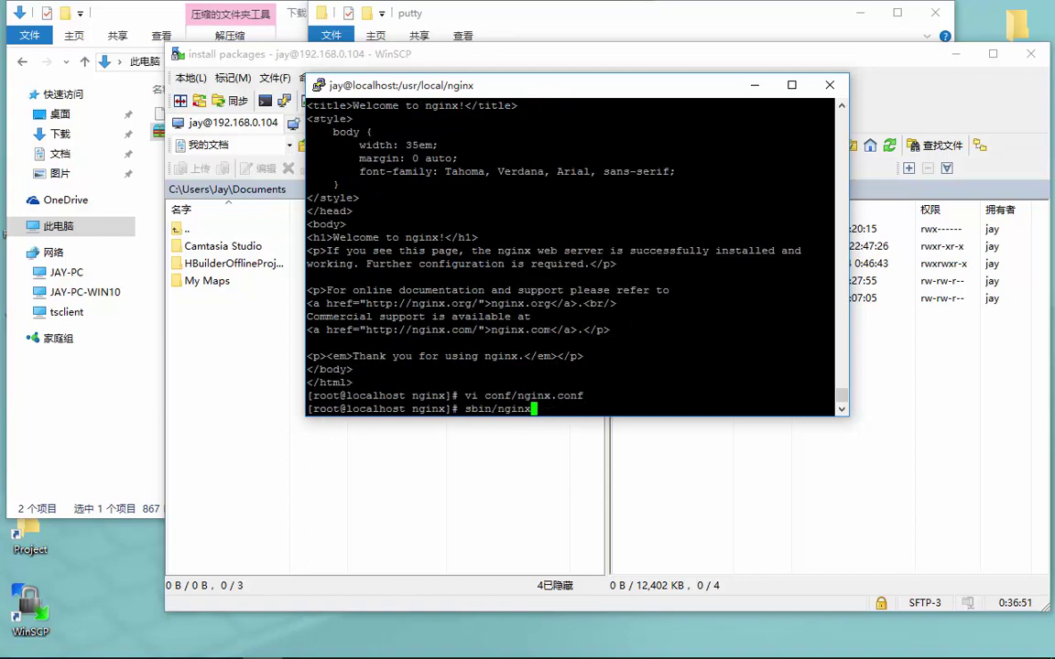
type("-s reload")
key("Return")
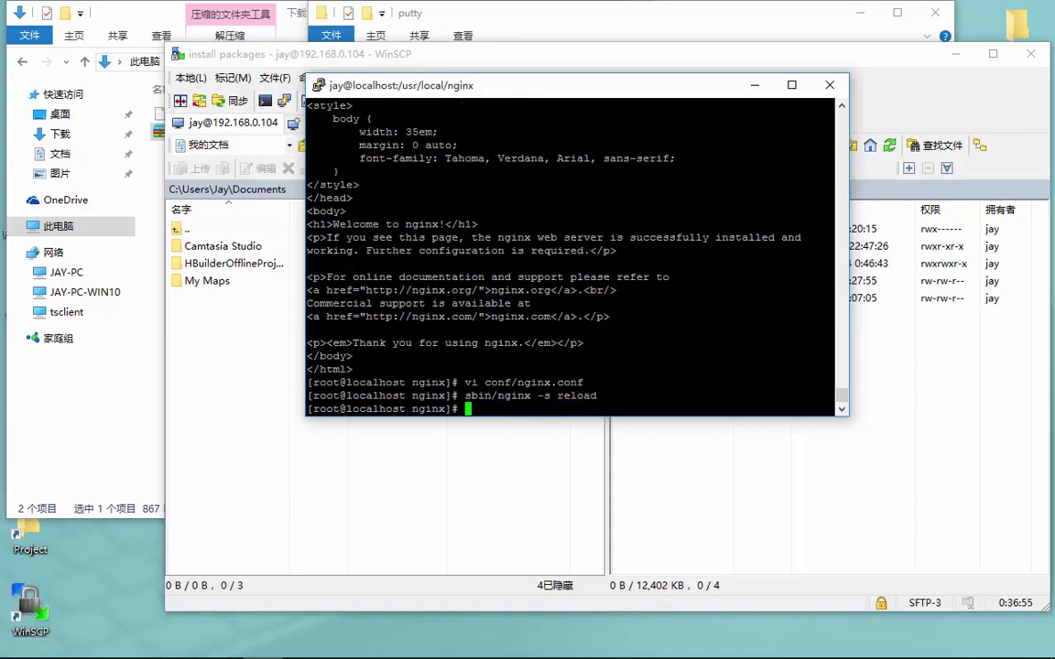
Run 'curl localhost' again, which now returns 403 Forbidden
type("nginx")
key("BackSpace")
key("BackSpace")
key("BackSpace")
key("BackSpace")
key("BackSpace")
type("curl localhost")
key("Return")
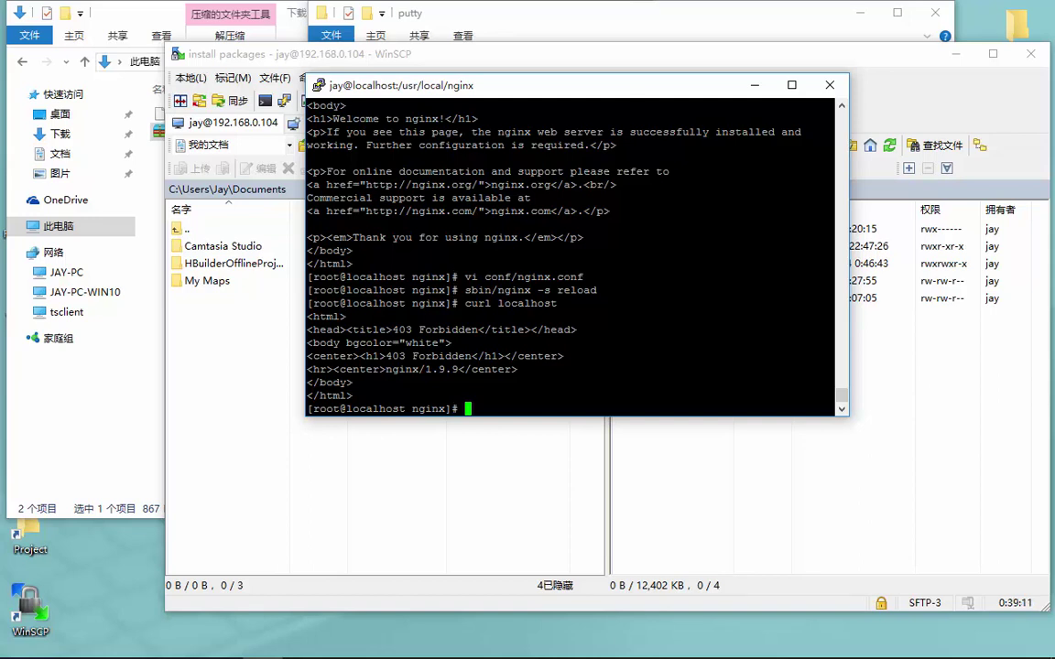
key("Up")
key("Up")
key("Up")
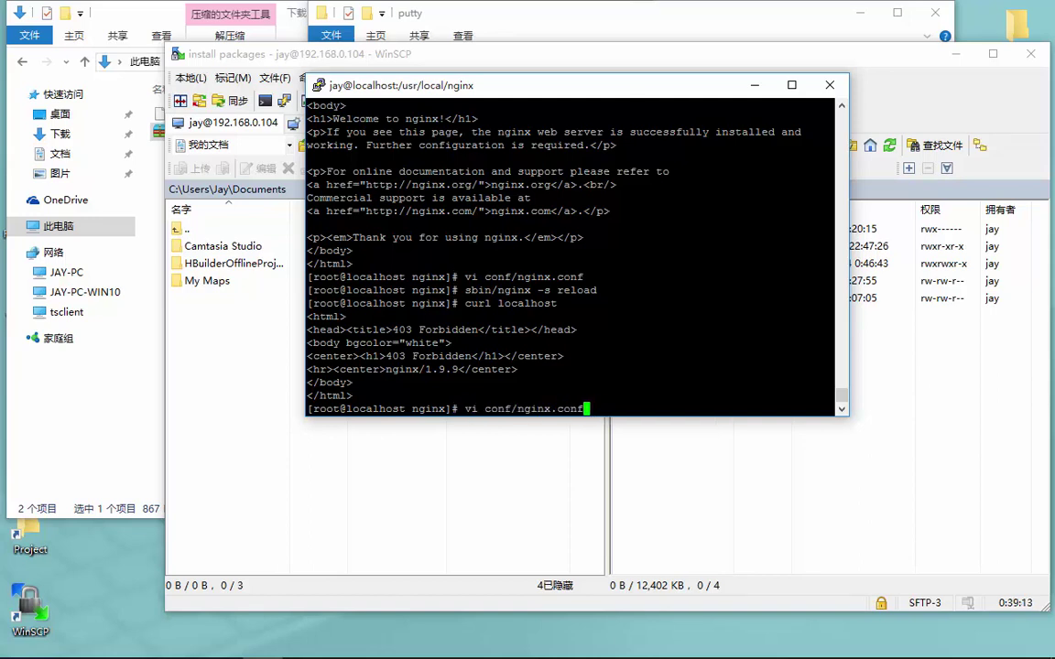
key("Return")
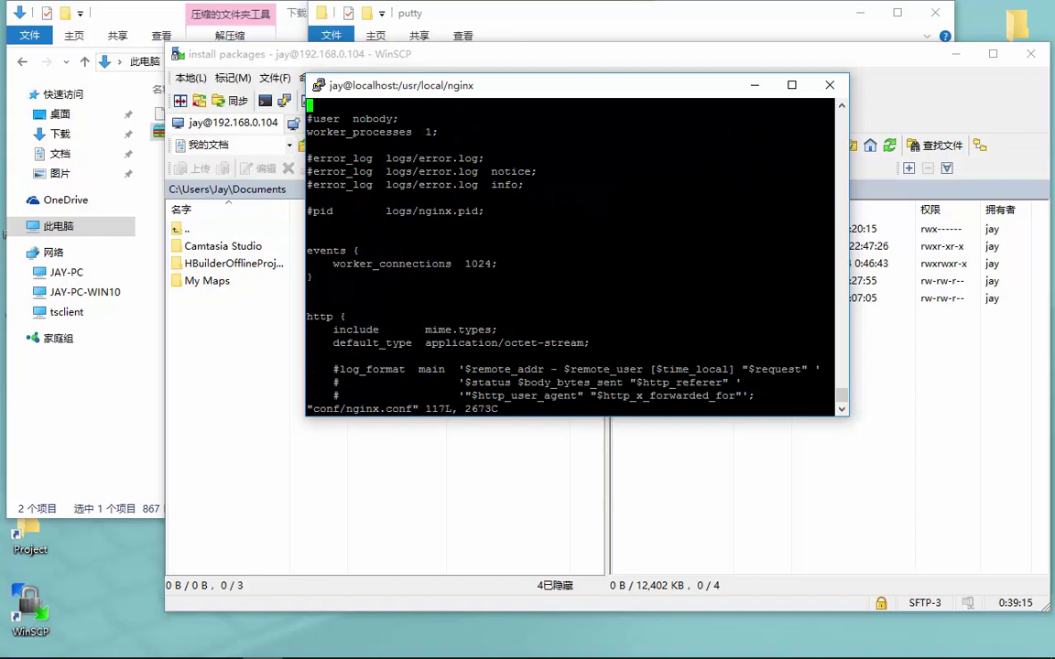
key("Down")
key("Down")
key("Down")
key("Down")
key("Down")
key("Down")
key("Down")
key("Down")
key("Down")
key("Down")
key("Down")
key("Down")
key("Down")
key("Down")
key("Down")
key("Down")
key("Down")
key("Down")
key("Down")
key("Down")
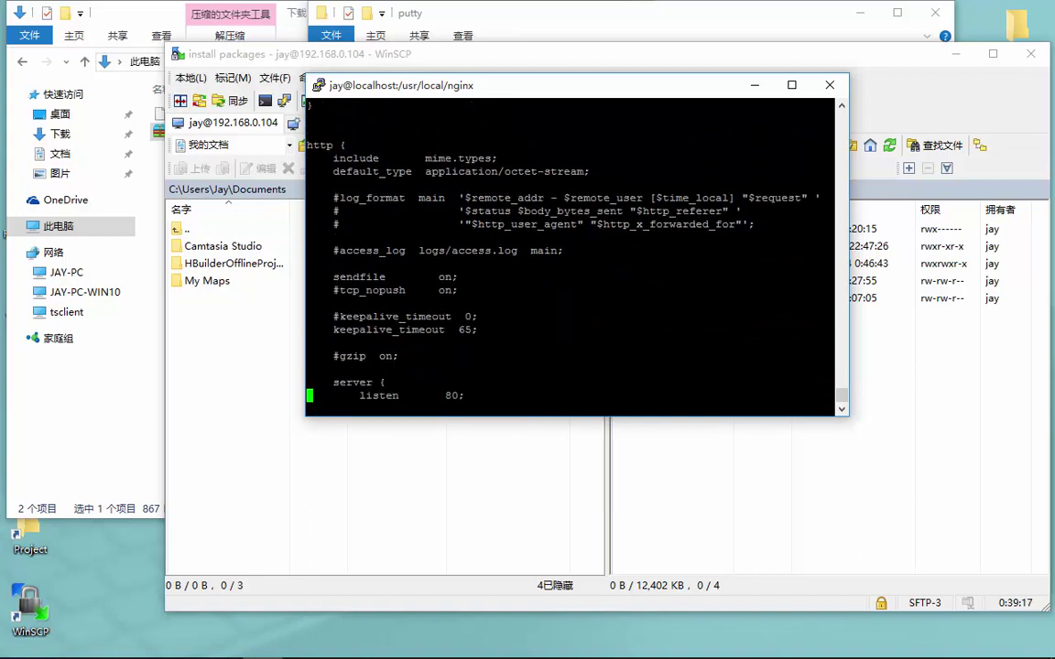
key("Down")
key("Down")
key("Down")
key("Down")
key("Down")
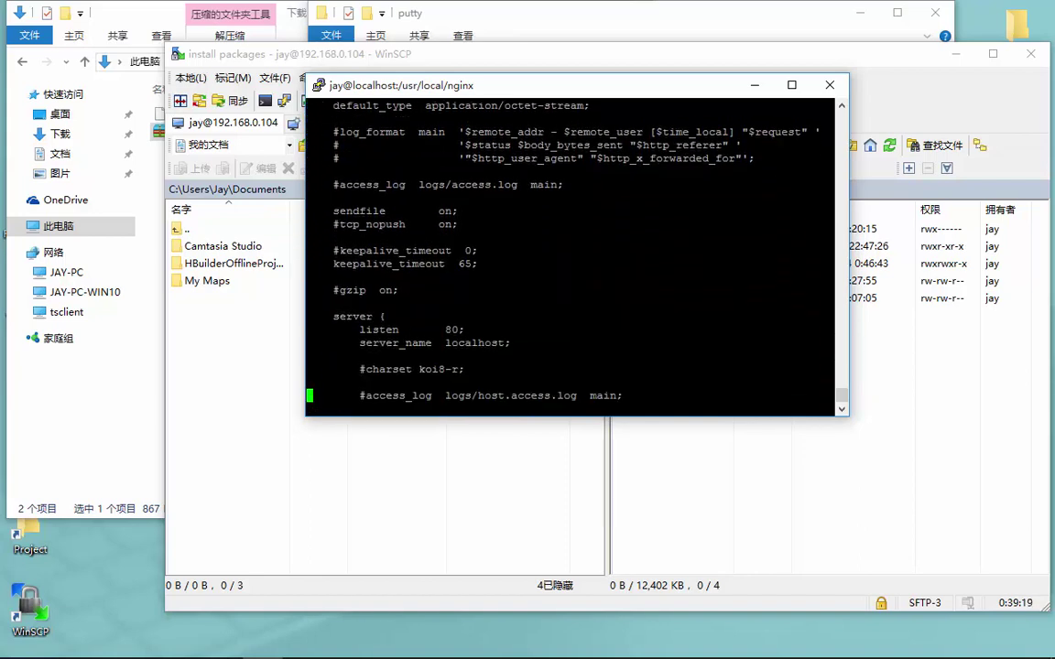
key("Down")
key("Down")
key("Down")
key("Down")
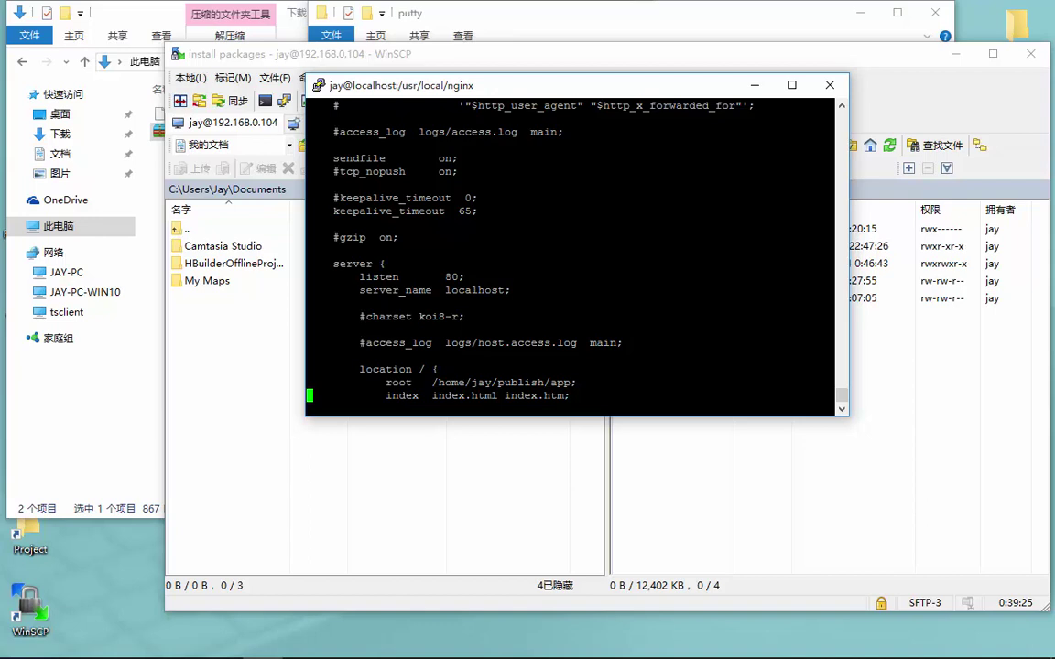
key("Up")
key("Down")
key("Down")
key("Down")
key("Down")
key("Down")
key("Down")
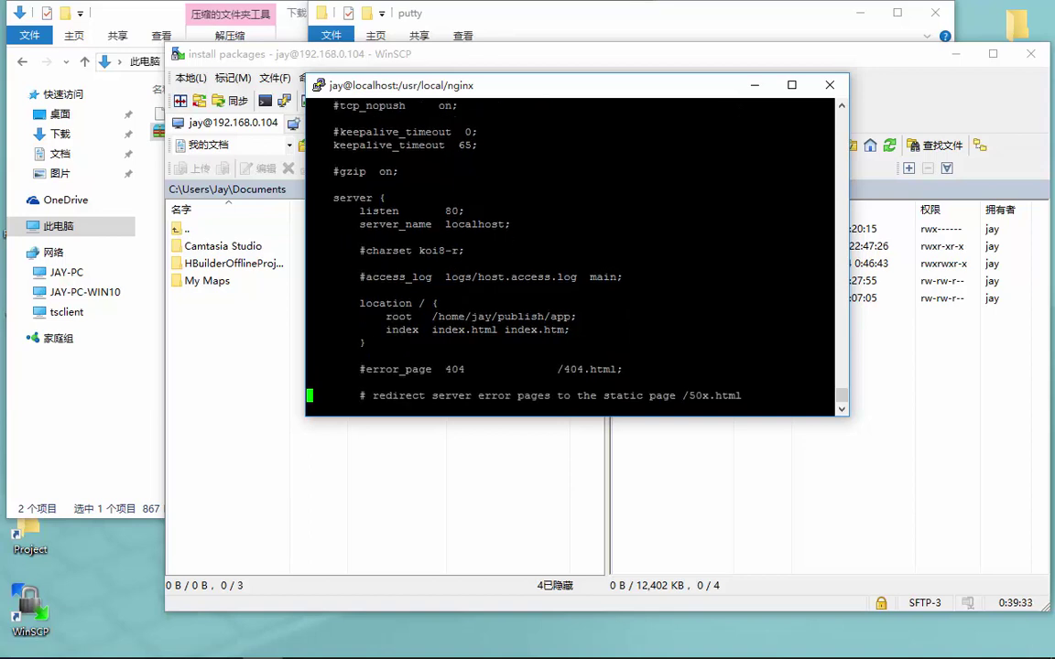
key("Down")
key("Down")
key("Down")
key("Down")
key("Down")
key("Down")
key("Down")
key("Down")
key("Down")
key("Down")
key("Down")
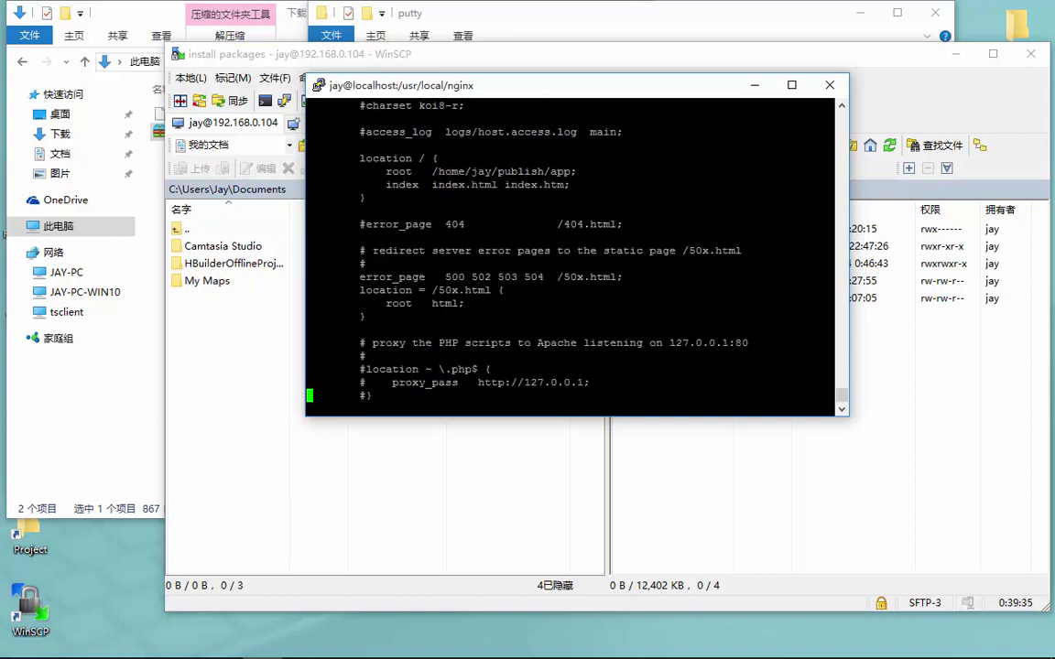
key("Down")
key("Down")
key("Down")
key("Down")
key("Down")
key("Down")
key("Down")
key("Down")
key("Down")
key("Down")
key("Down")
key("Down")
key("Down")
key("Down")
key("Down")
key("Down")
key("Down")
key("Down")
key("Down")
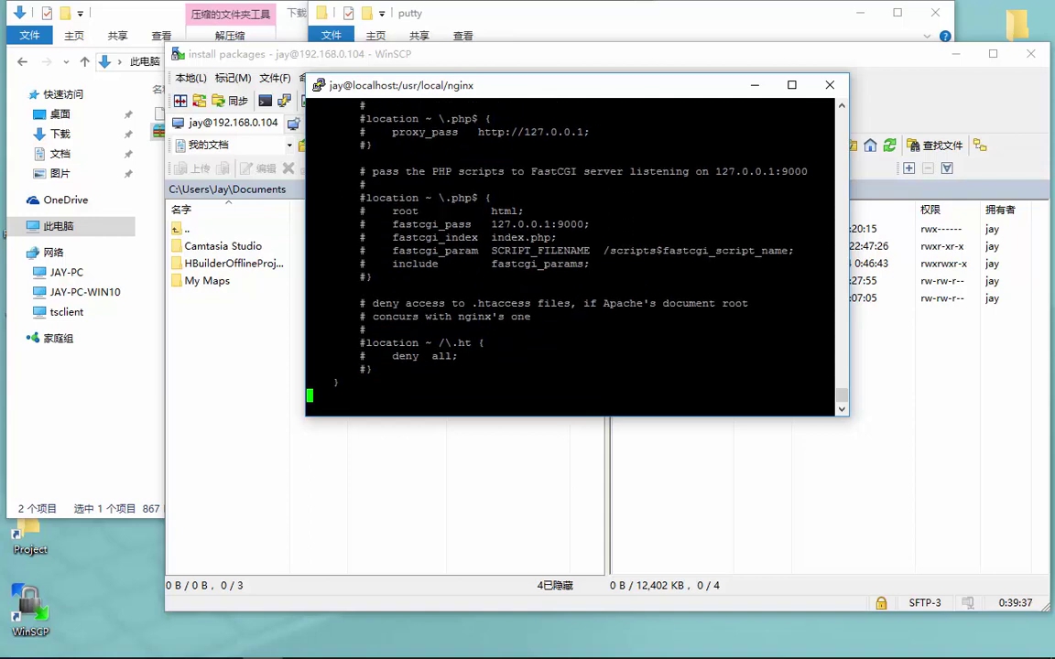
key("Up")
key("Up")
key("Up")
key("Up")
key("Up")
key("Up")
key("Up")
key("Up")
key("Up")
key("Up")
key("Up")
key("Up")
key("Up")
key("Up")
key("Up")
key("Up")
key("Up")
key("Up")
key("Up")
key("Up")
key("Up")
key("Up")
key("Up")
key("Up")
key("Up")
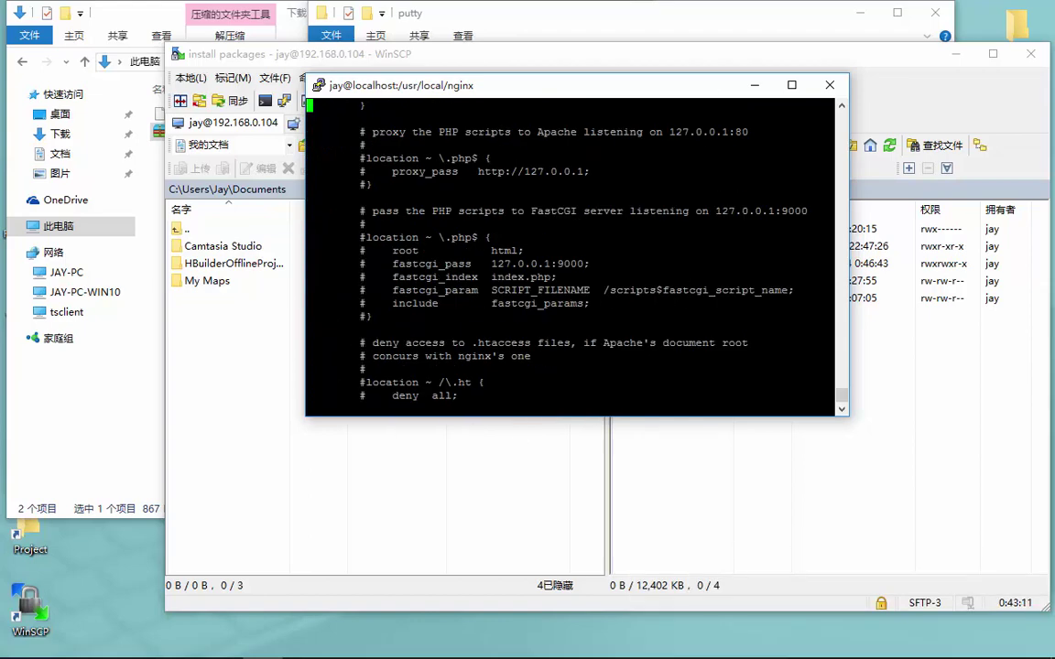
type(":q")
key("Return")
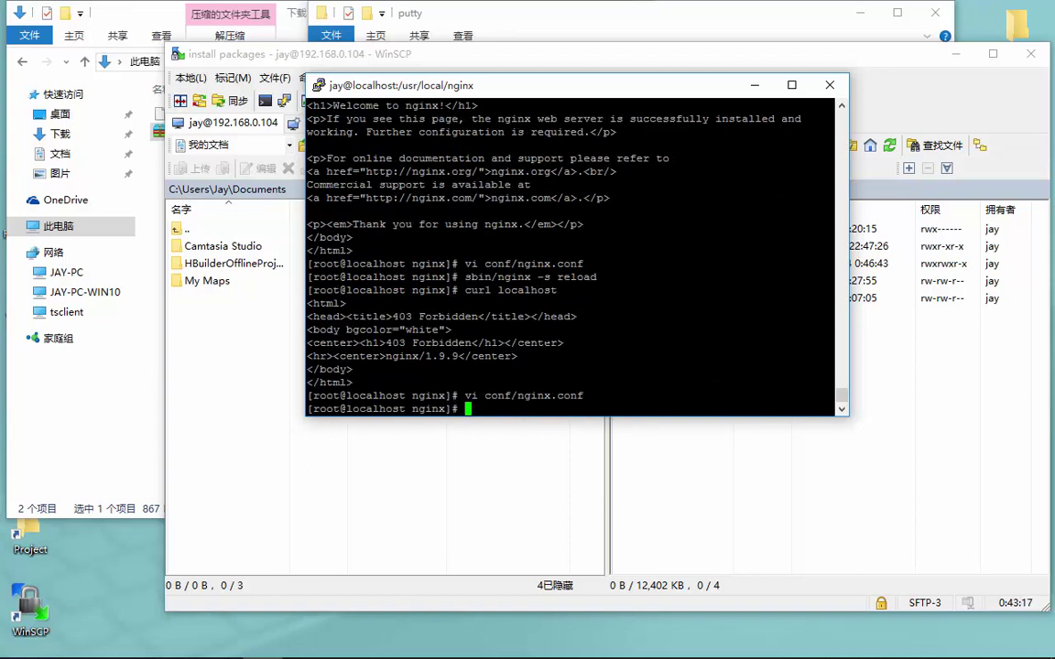
Bring WinSCP forward and browse from install packages to /home/jay/publish, peeking inside app
left_click(824, 503)
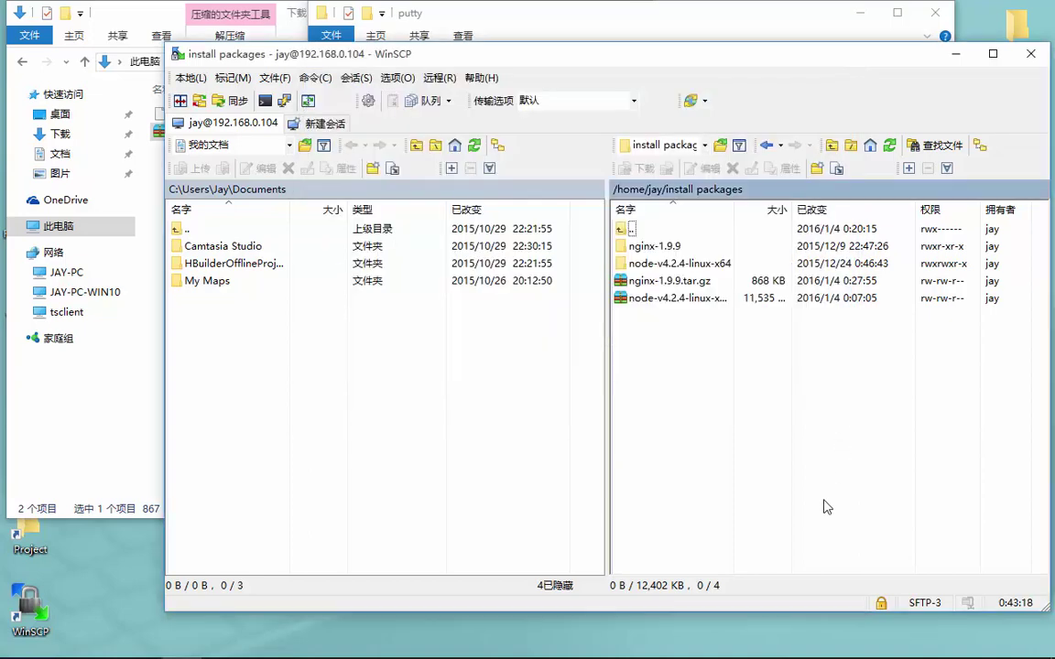
double_click(637, 230)
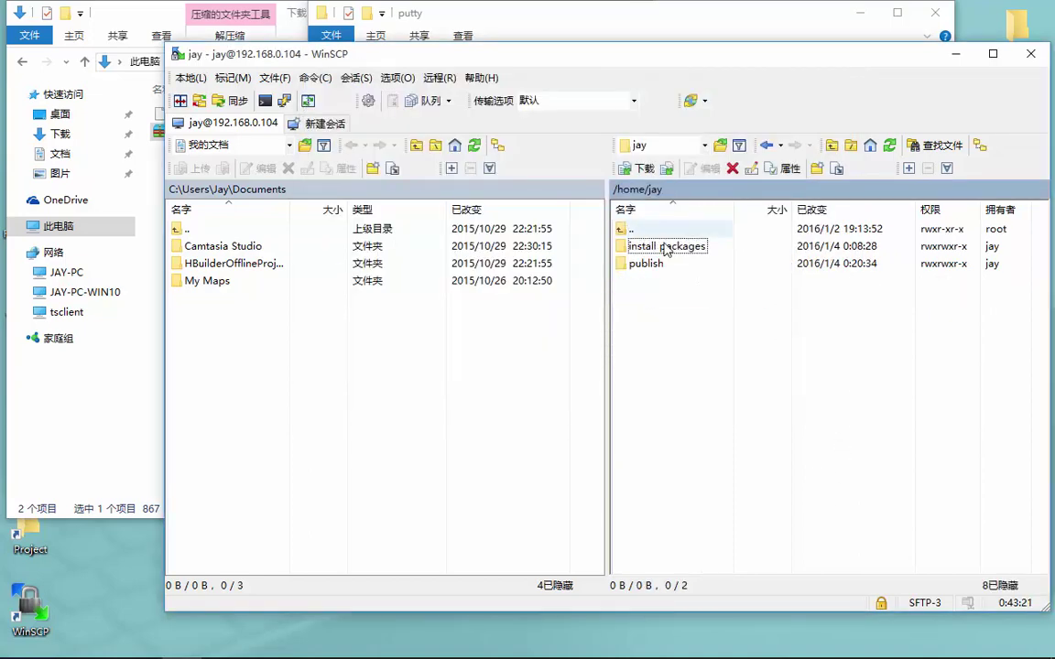
double_click(647, 264)
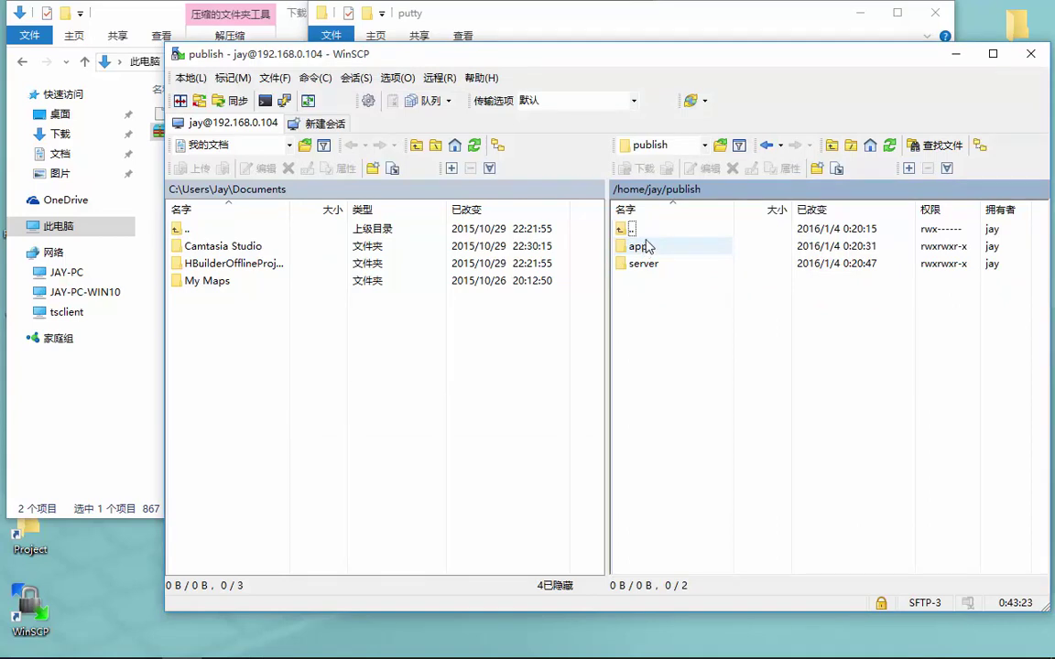
double_click(632, 229)
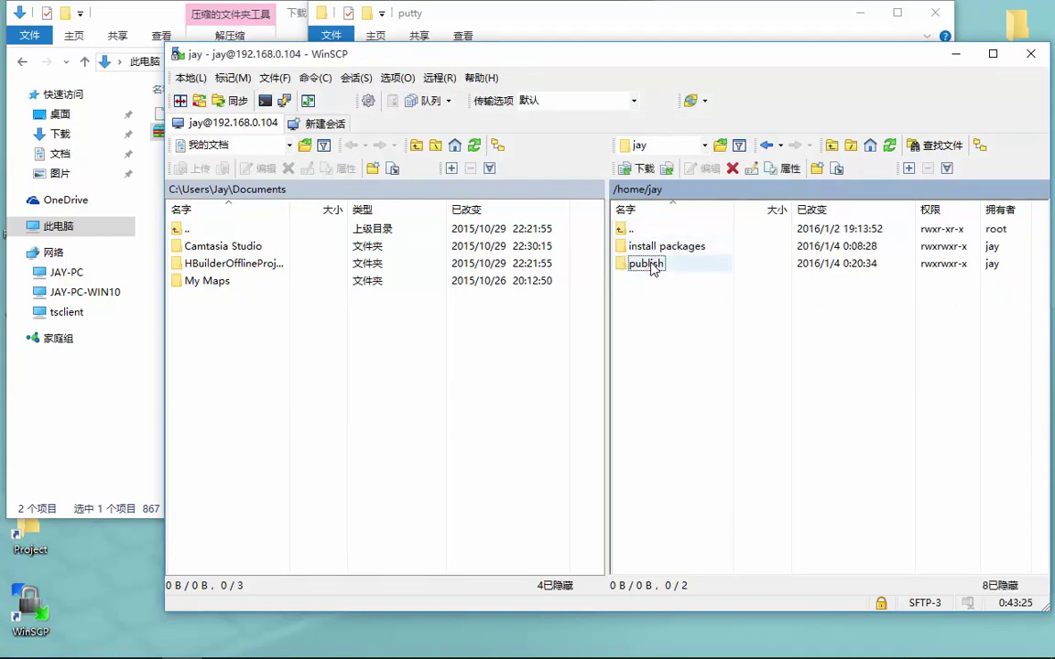
left_click(654, 268)
double_click(654, 264)
double_click(637, 246)
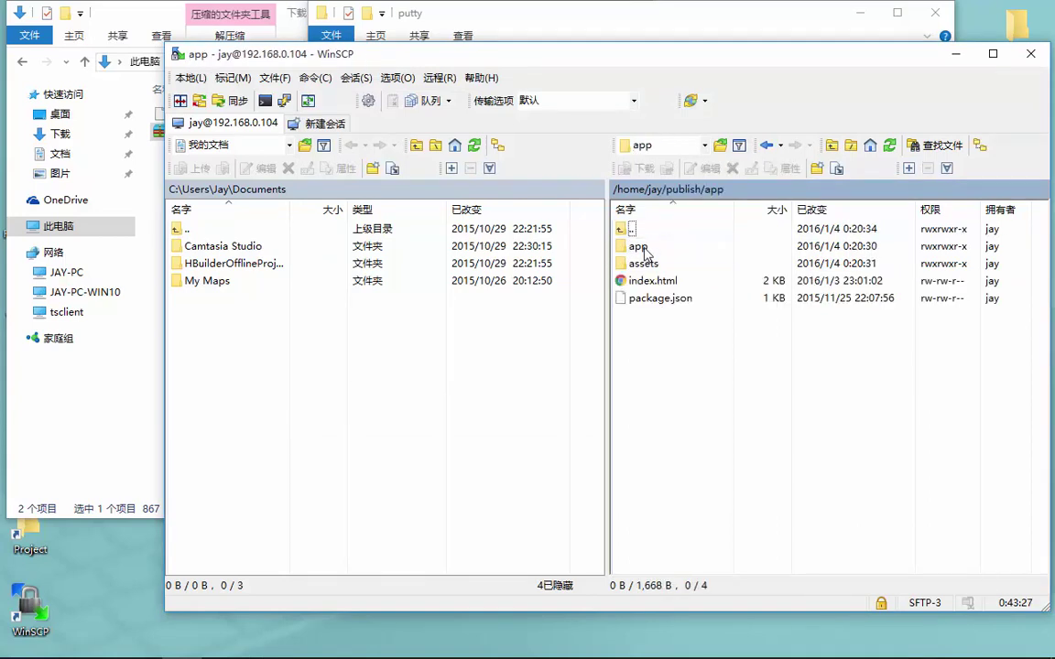
key("BackSpace")
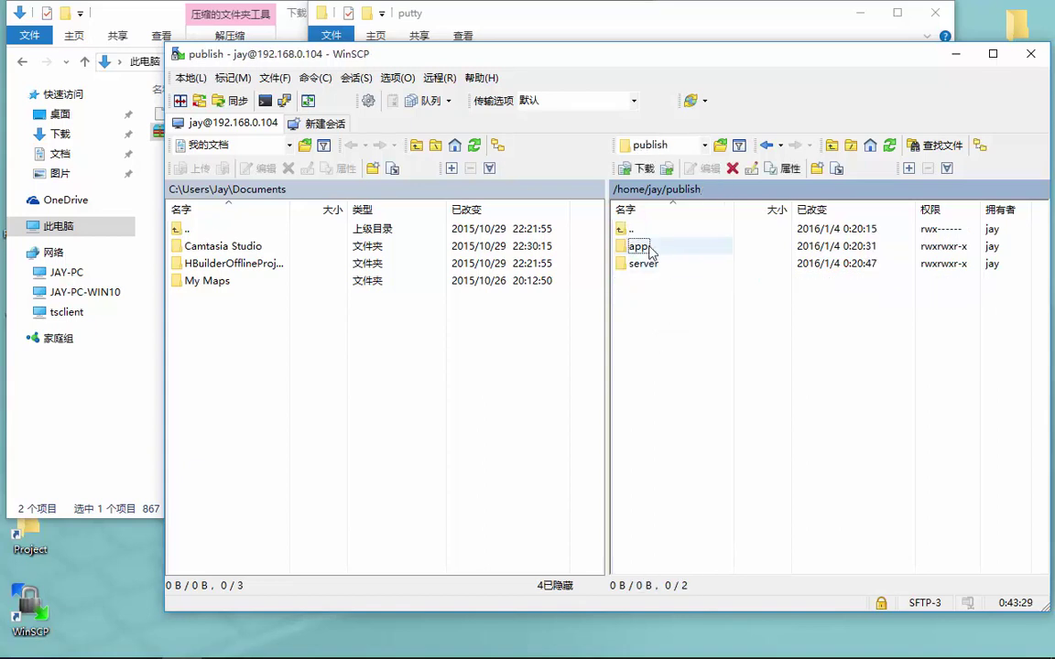
Open Remote Copy (远程复制) for the app folder, then the Open directory dialog, cancelling both
left_click(641, 246)
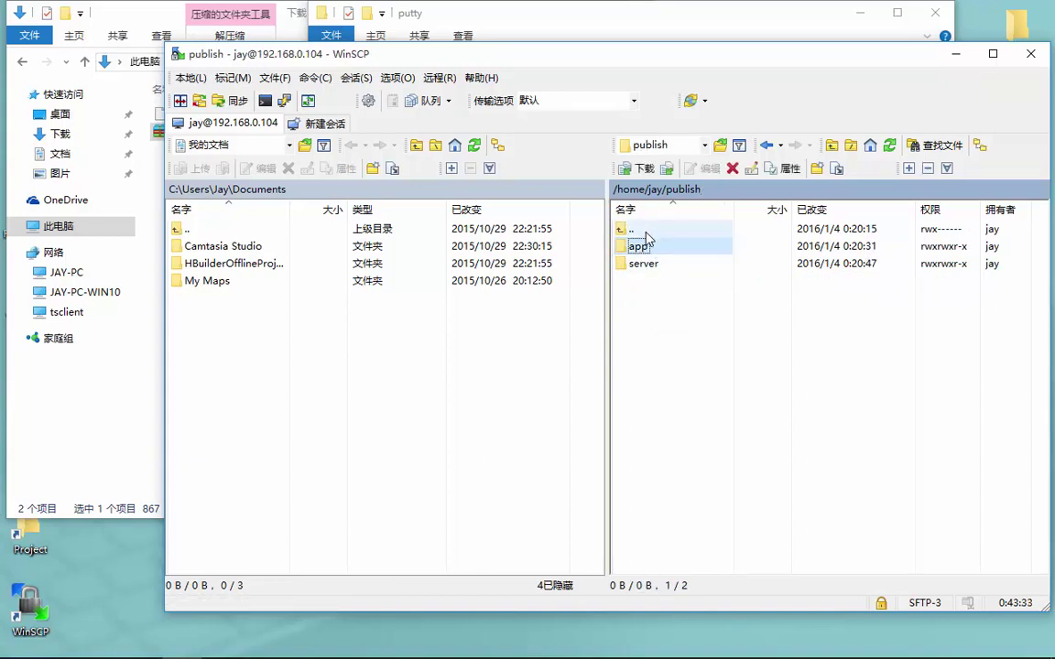
right_click(643, 244)
mouse_move(712, 430)
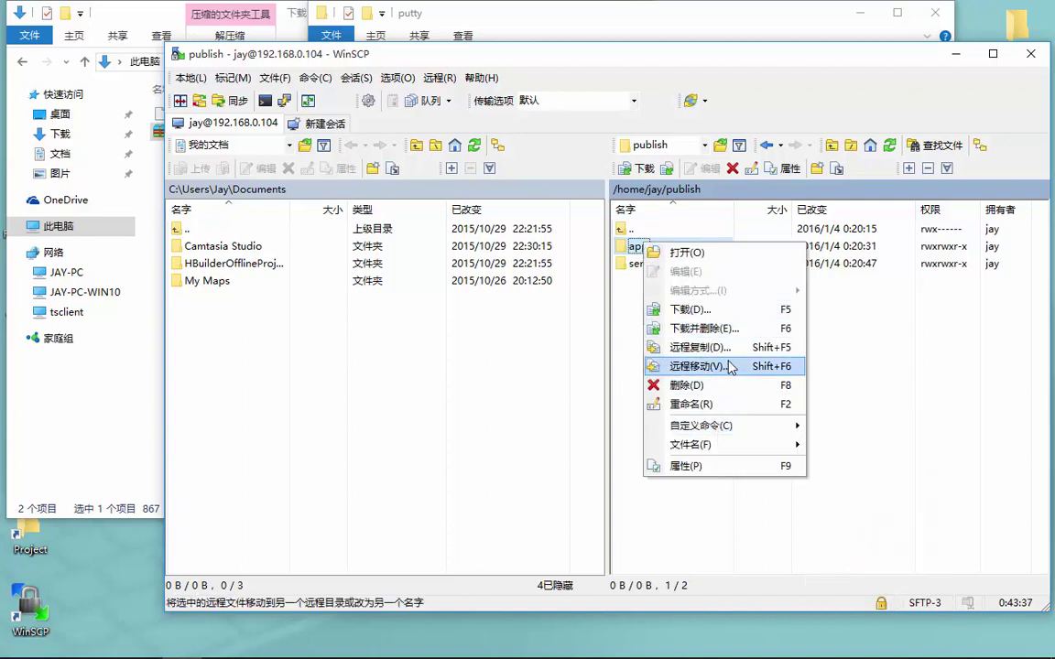
left_click(728, 348)
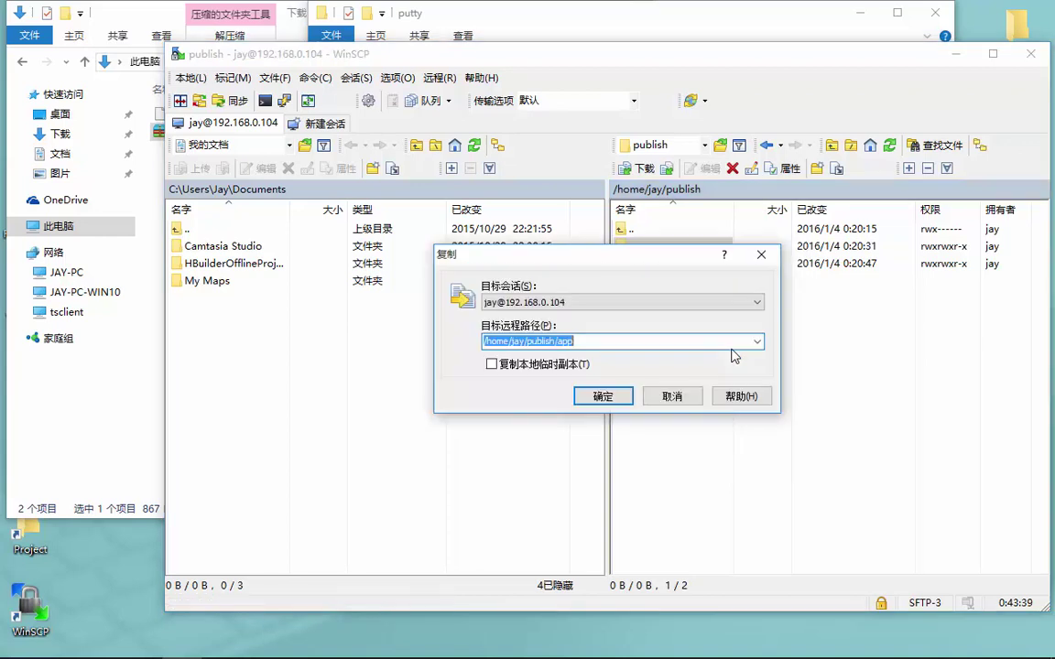
left_click(602, 396)
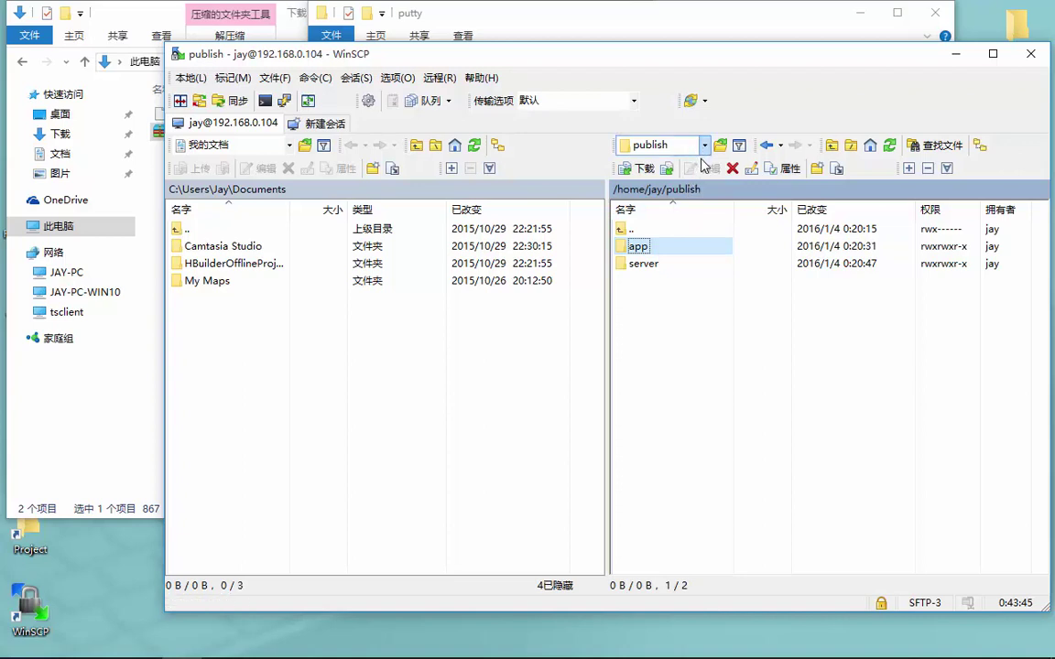
left_click(696, 188)
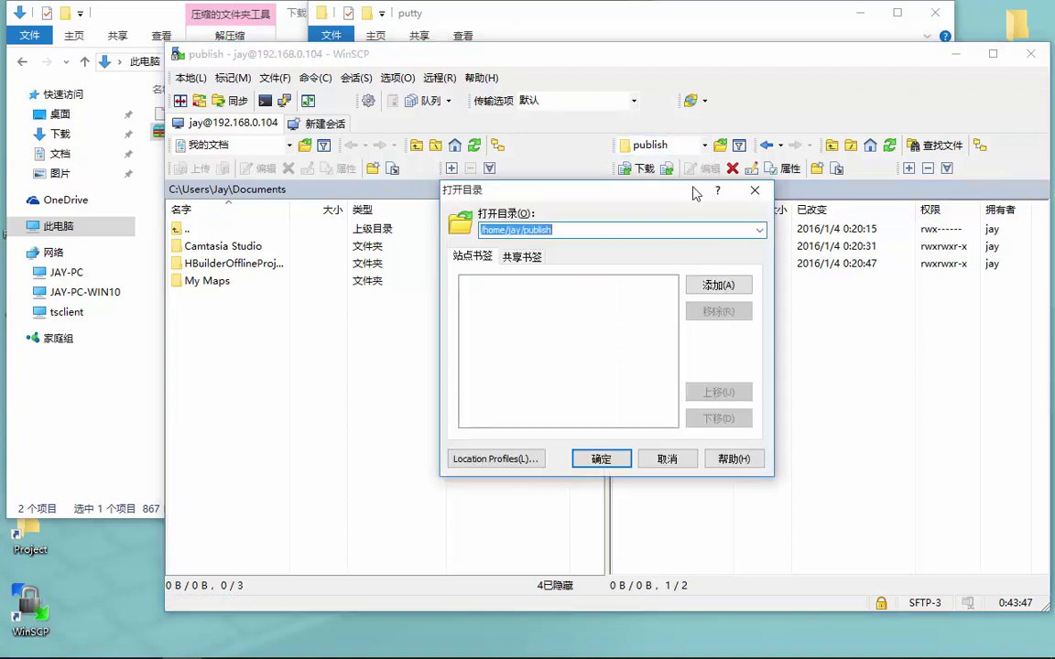
left_click(754, 190)
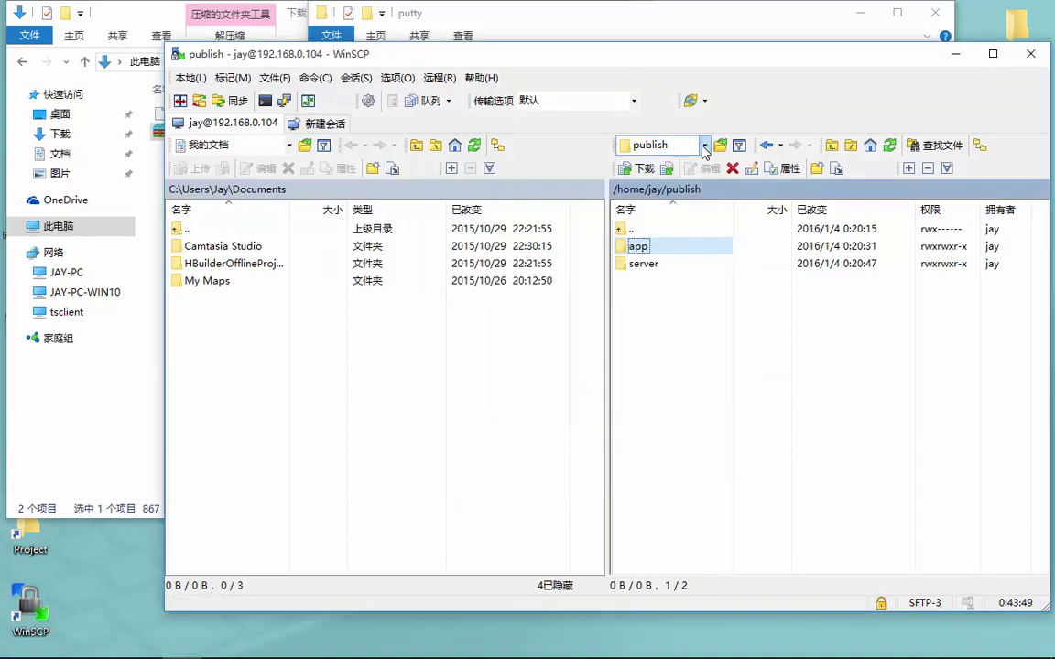
left_click(643, 231)
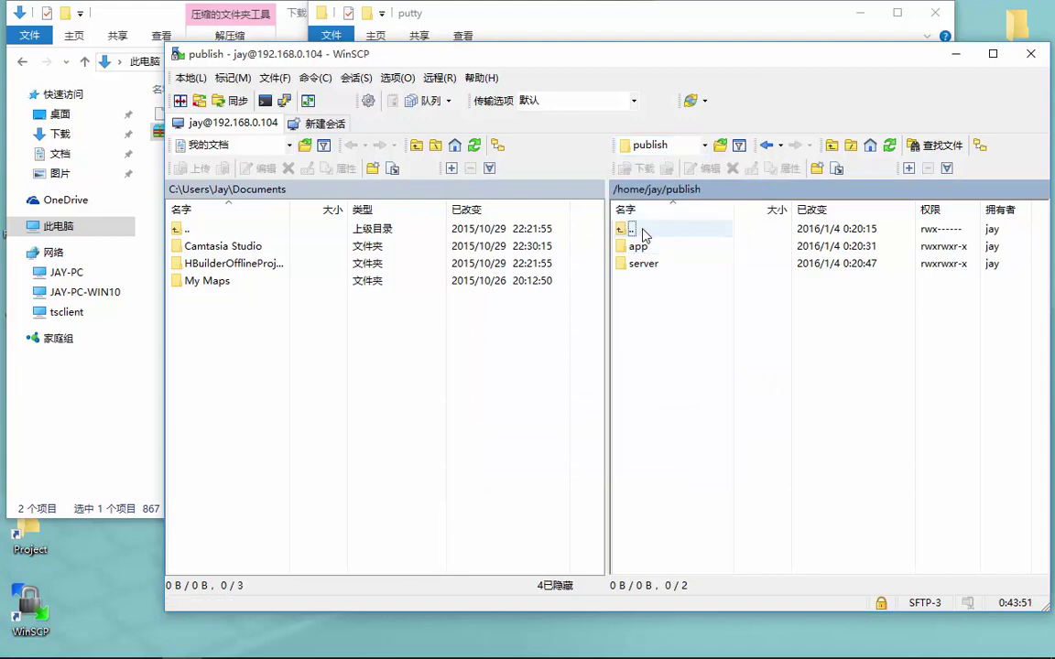
Climb the remote panel up to the server's root folder /
double_click(644, 232)
double_click(650, 232)
double_click(654, 232)
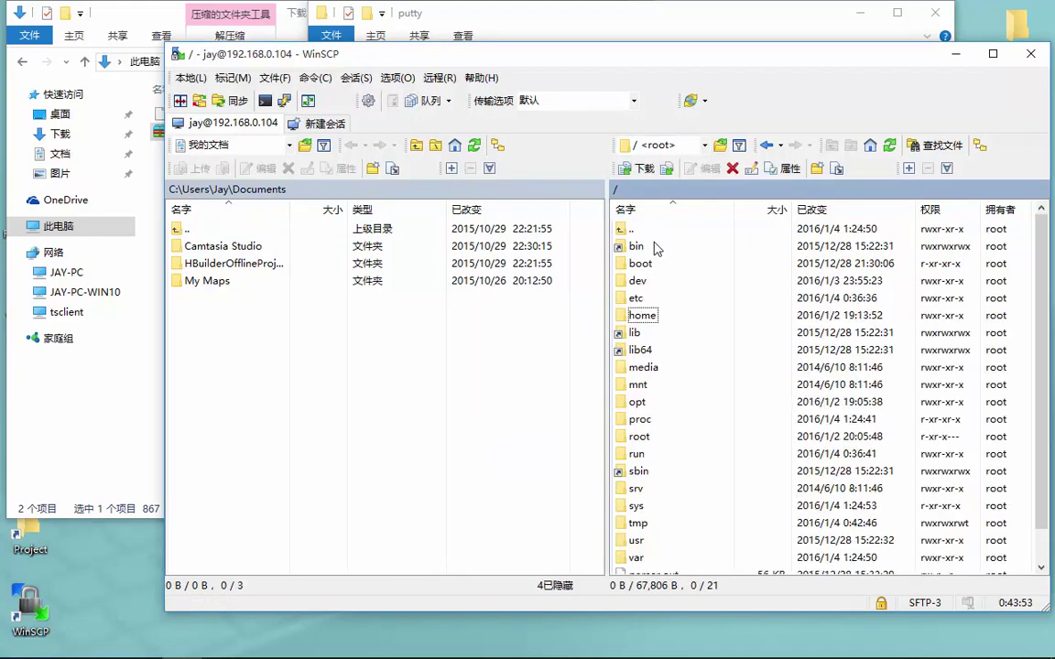
scroll(652, 403, "down", 1)
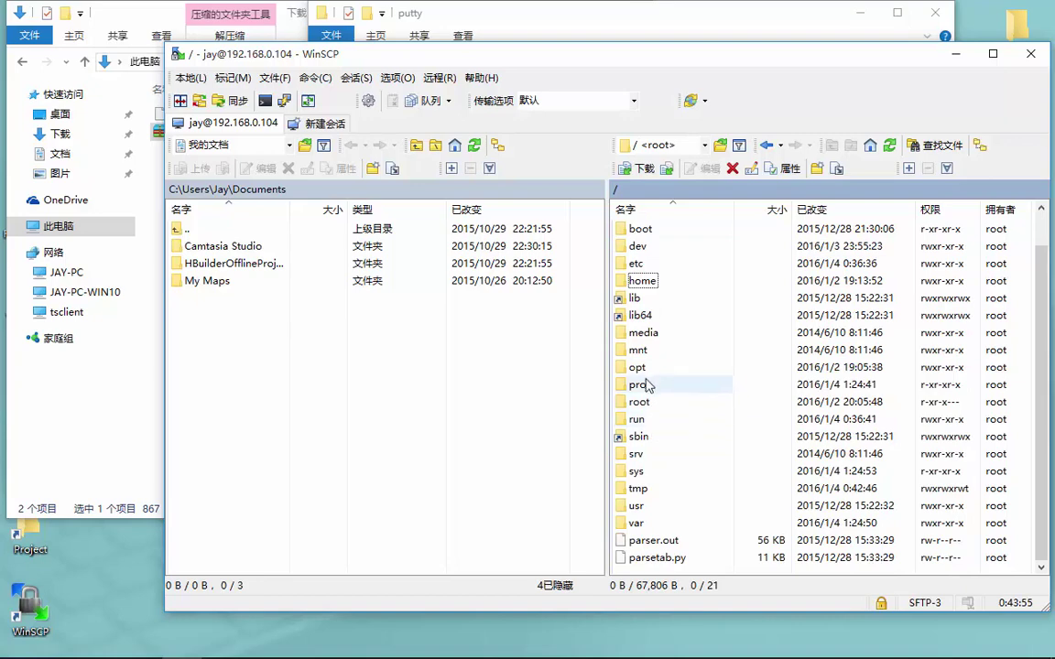
Browse into /usr/local/nginx, look inside its html folder, and return to nginx
left_click(642, 506)
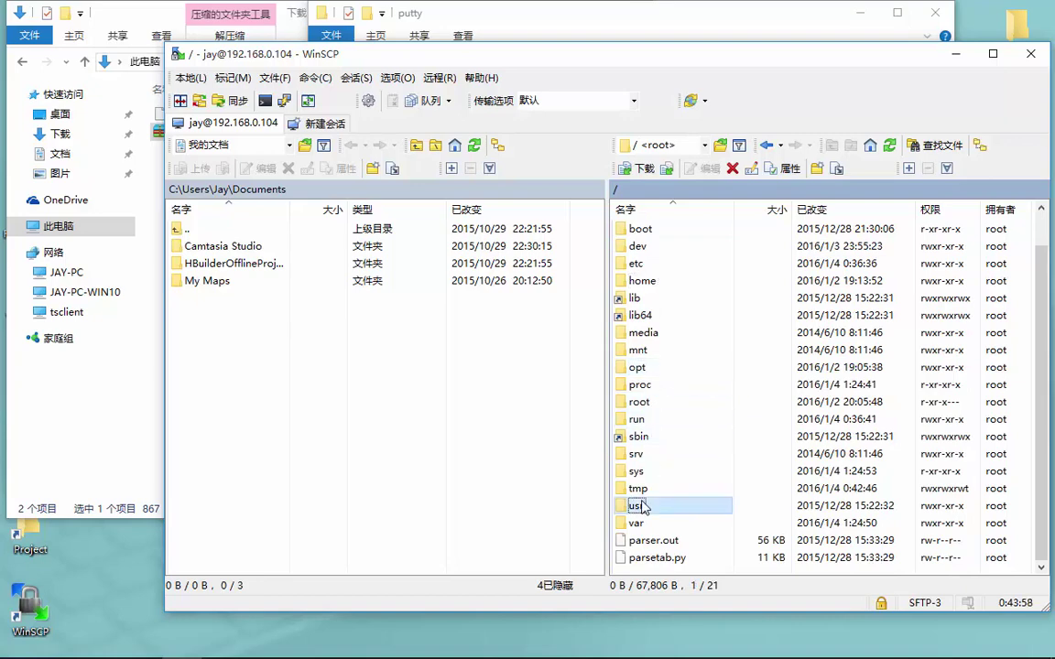
double_click(642, 506)
left_click(656, 301)
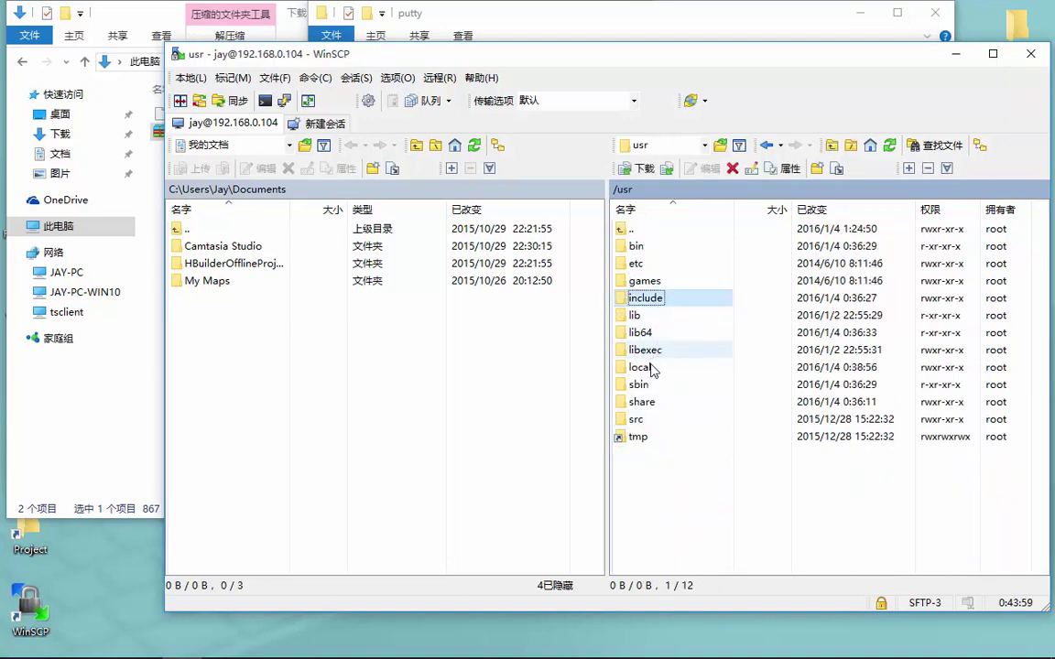
double_click(652, 368)
left_click(656, 302)
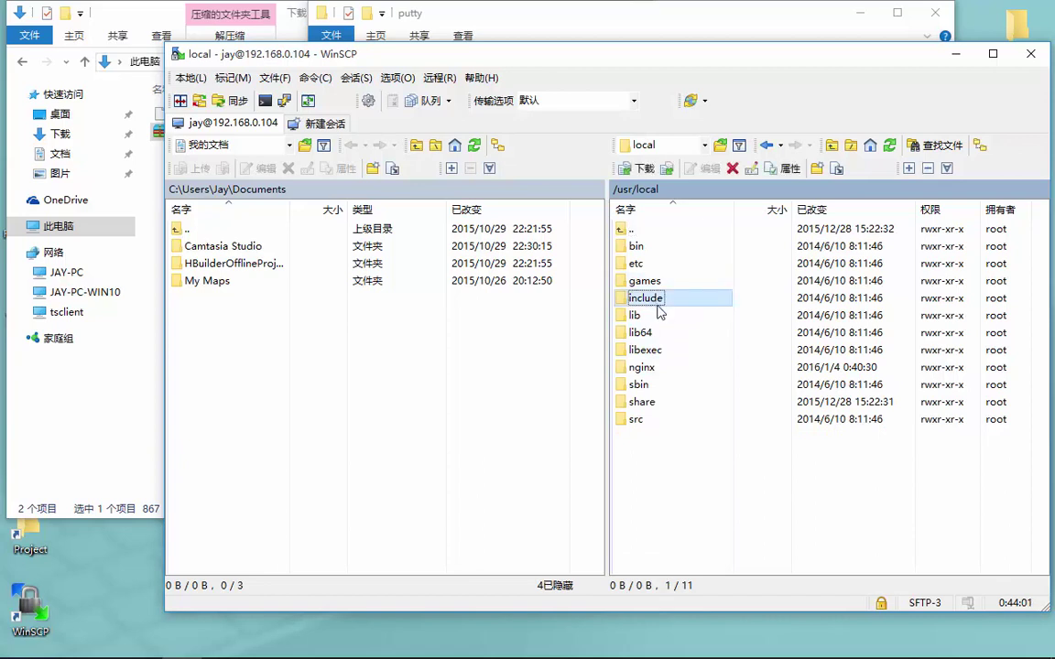
double_click(655, 367)
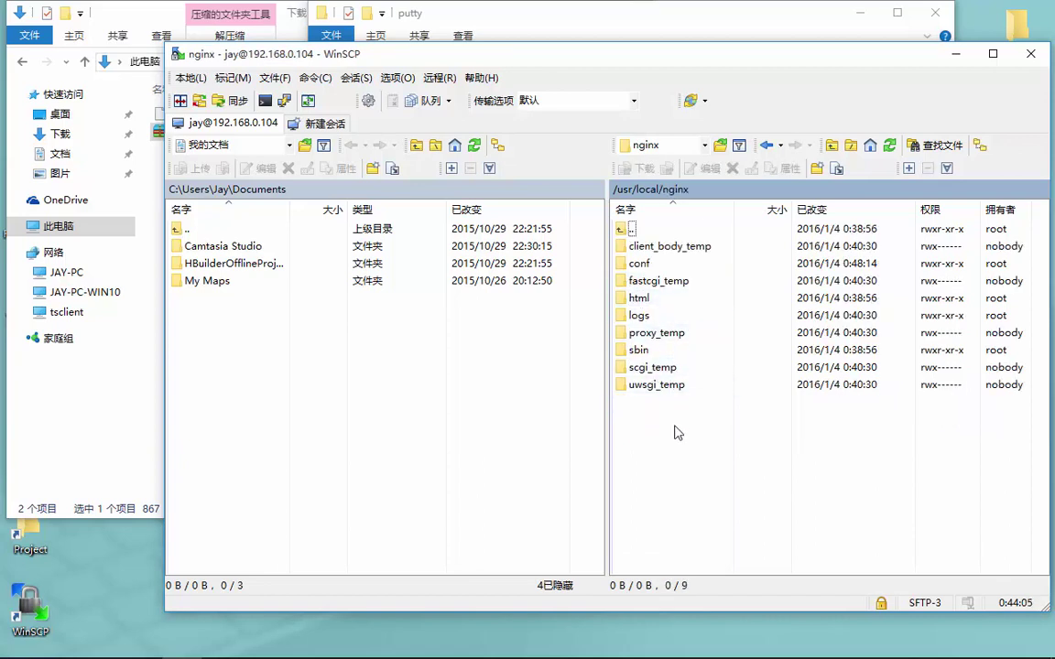
left_click(666, 307)
double_click(667, 307)
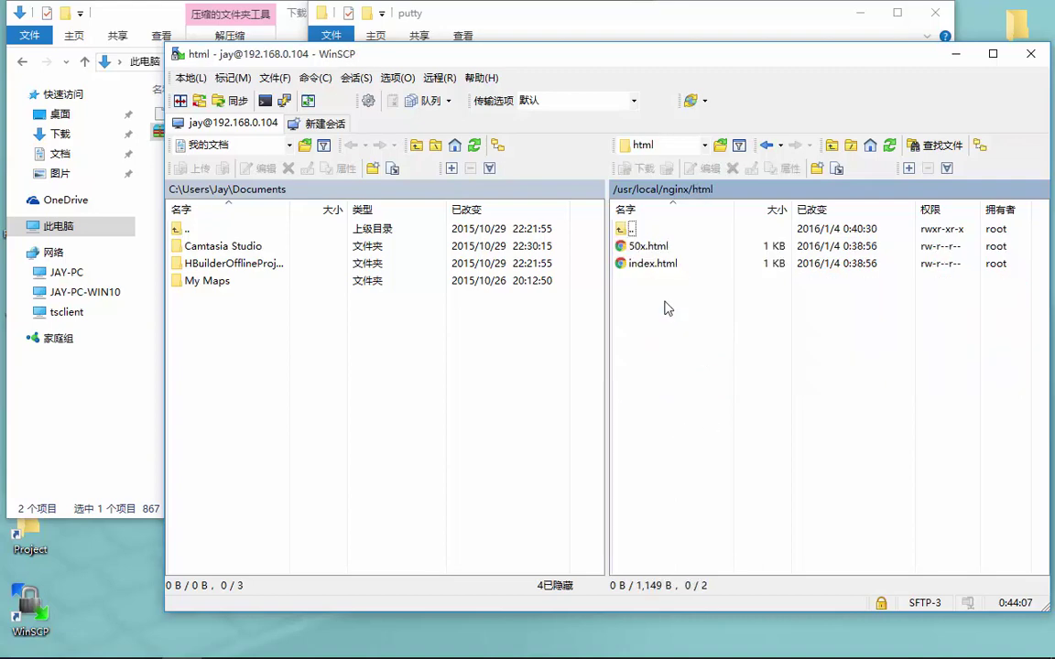
key("BackSpace")
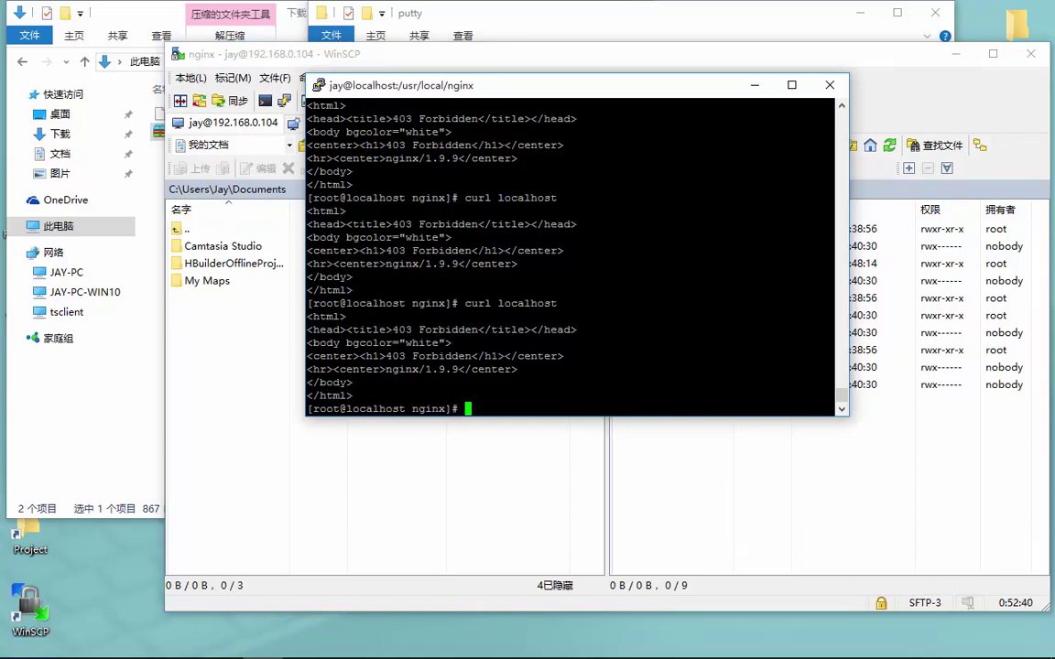
Bring the WinSCP window showing /usr/local/nginx in front of the PuTTY terminal
left_click(678, 485)
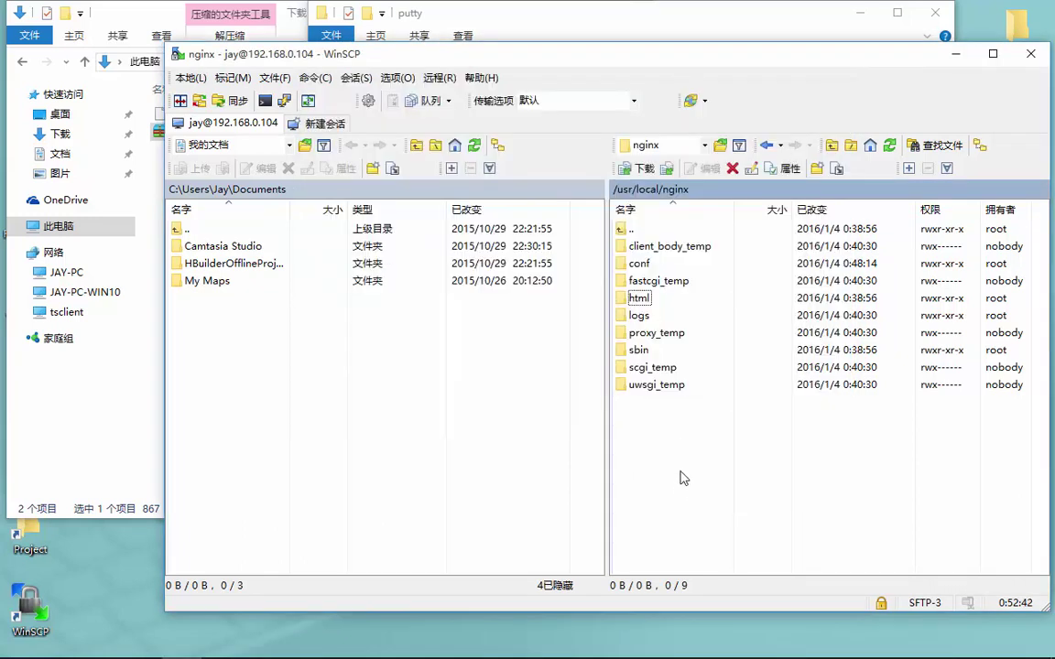
Jump the remote panel to root and open home, jay, then publish
left_click(686, 147)
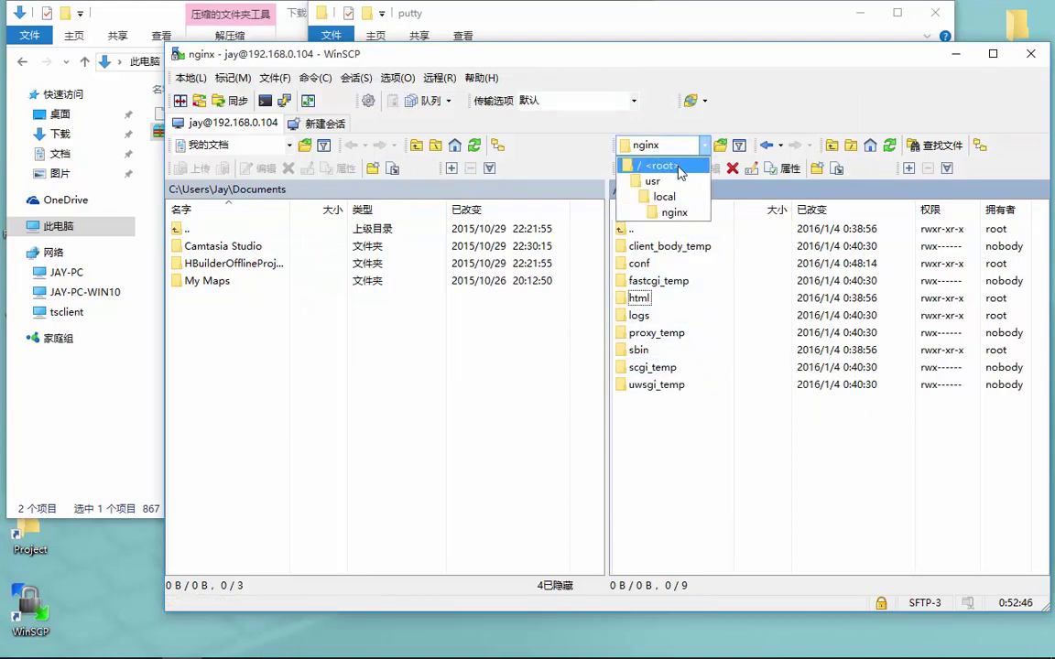
left_click(680, 165)
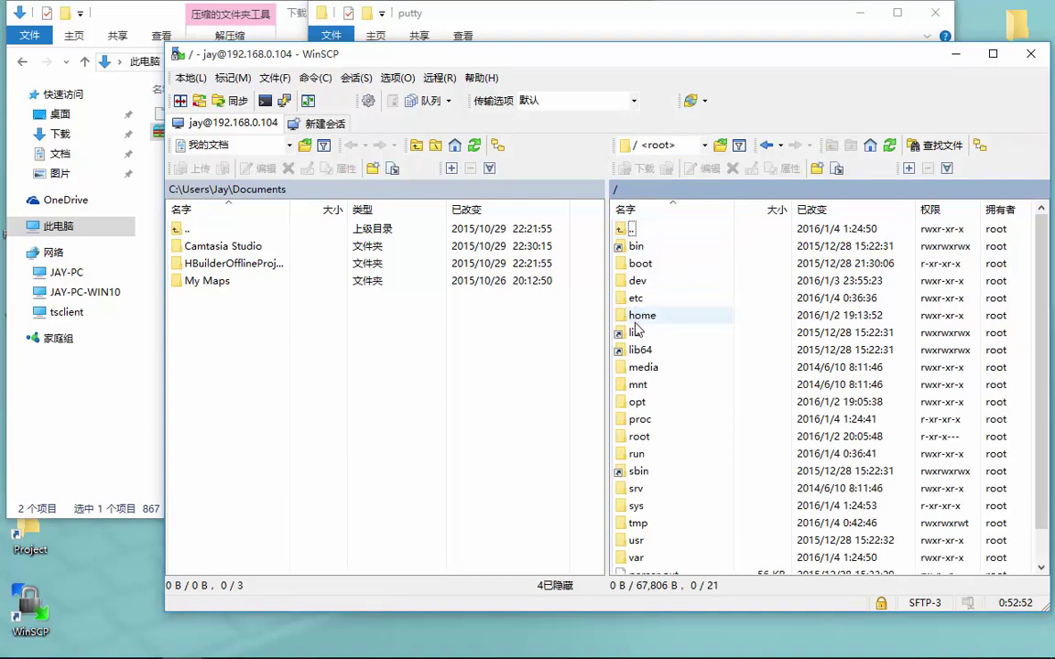
scroll(648, 392, "down", 1)
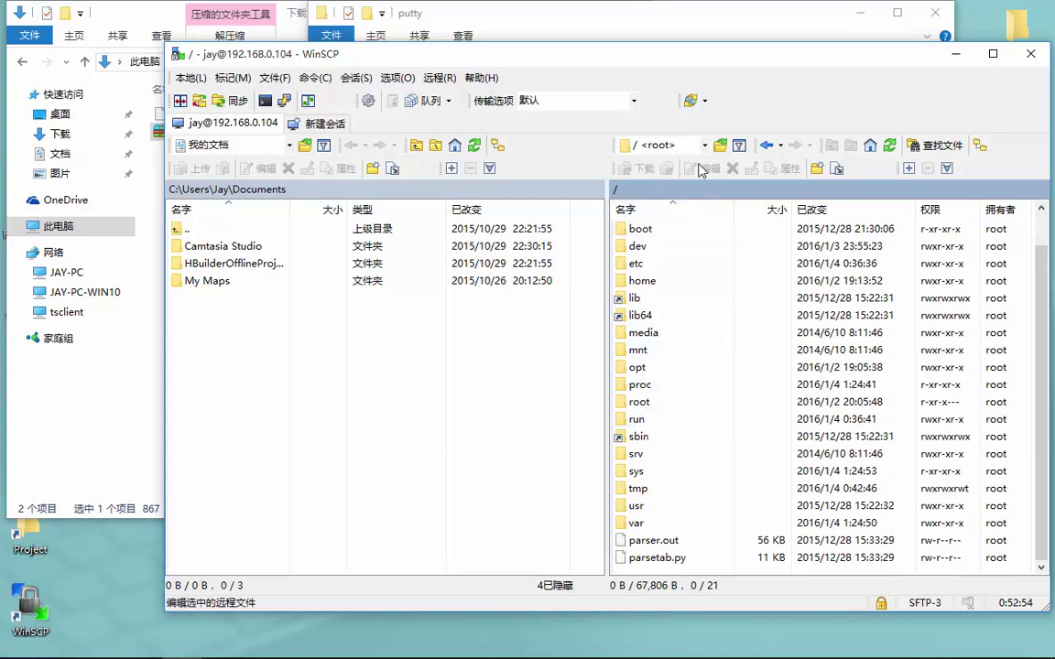
key("h")
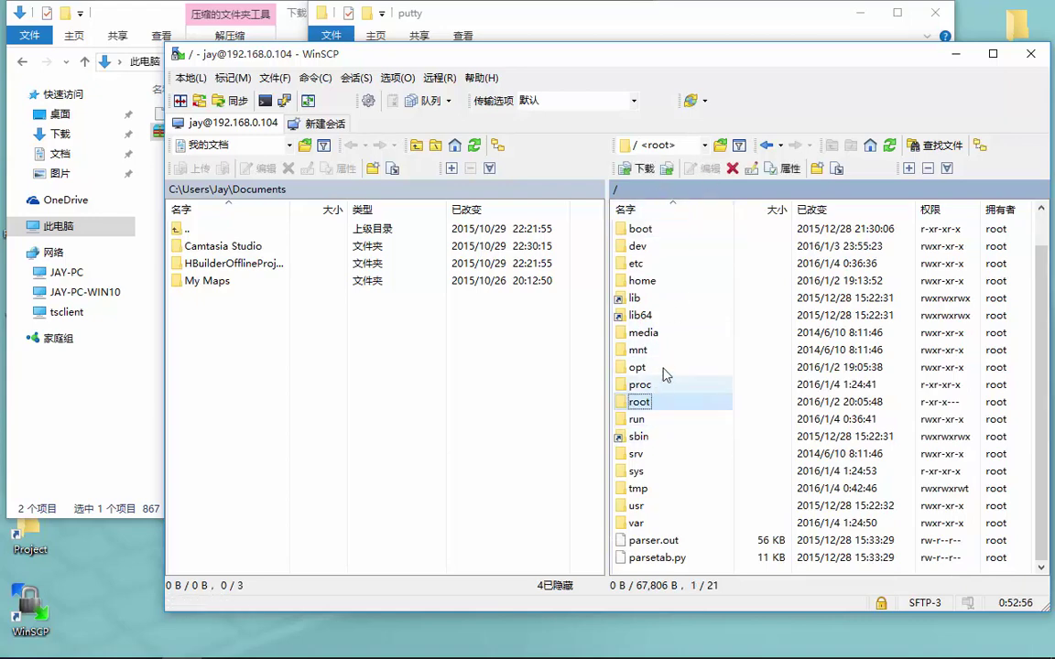
double_click(646, 279)
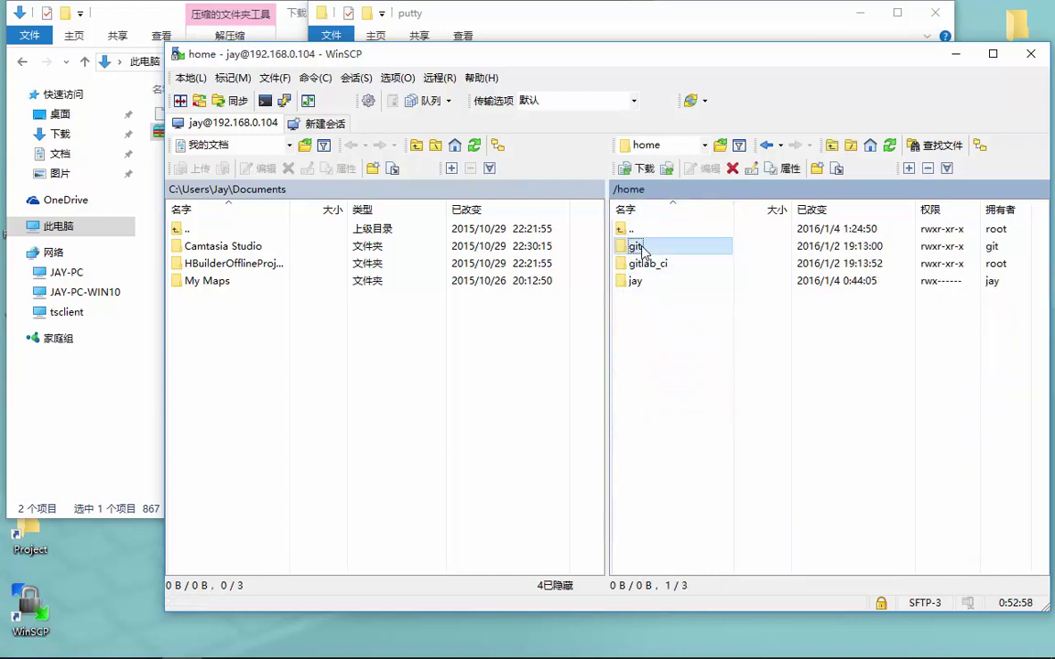
left_click(636, 282)
double_click(637, 282)
left_click(650, 266)
double_click(652, 266)
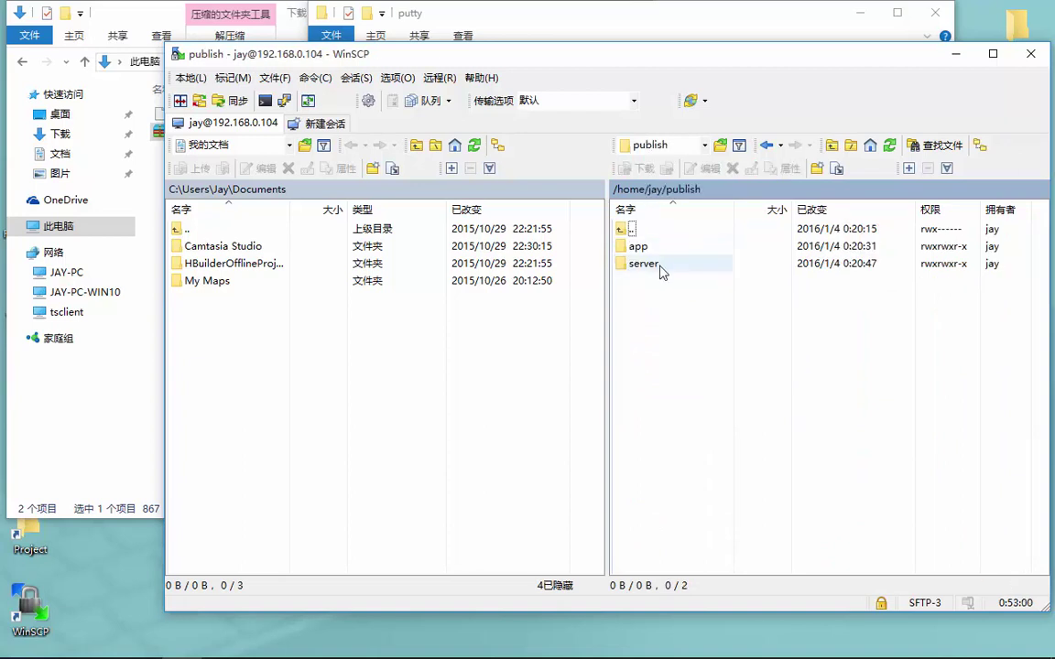
Remote-copy app to /usr/locals/nginx/www via a separate shell; the copy fails
left_click(650, 249)
right_click(665, 247)
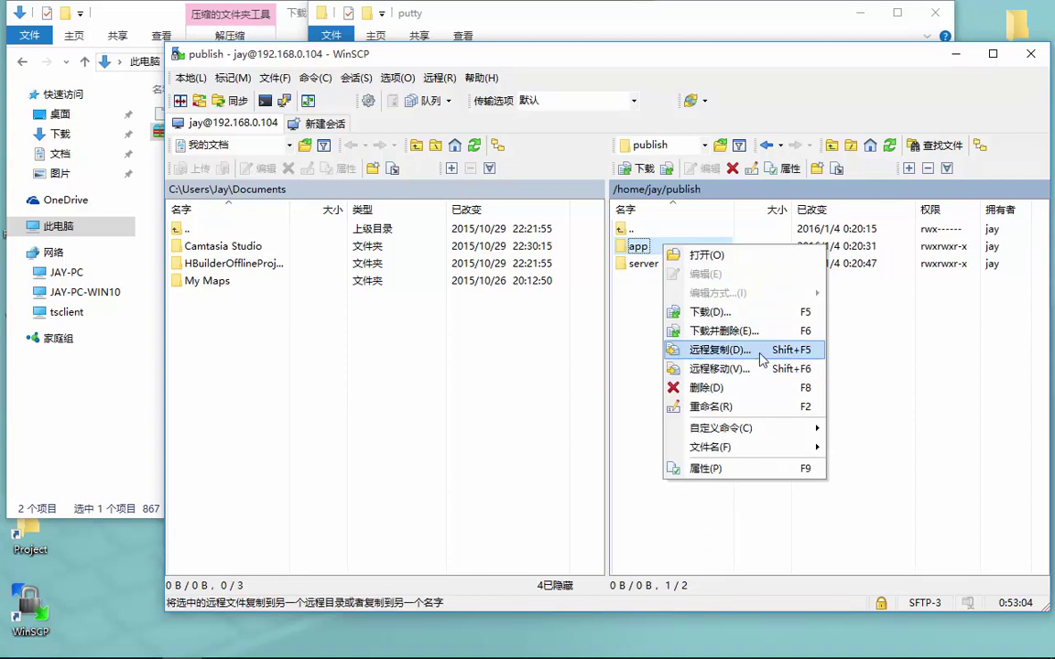
left_click(719, 350)
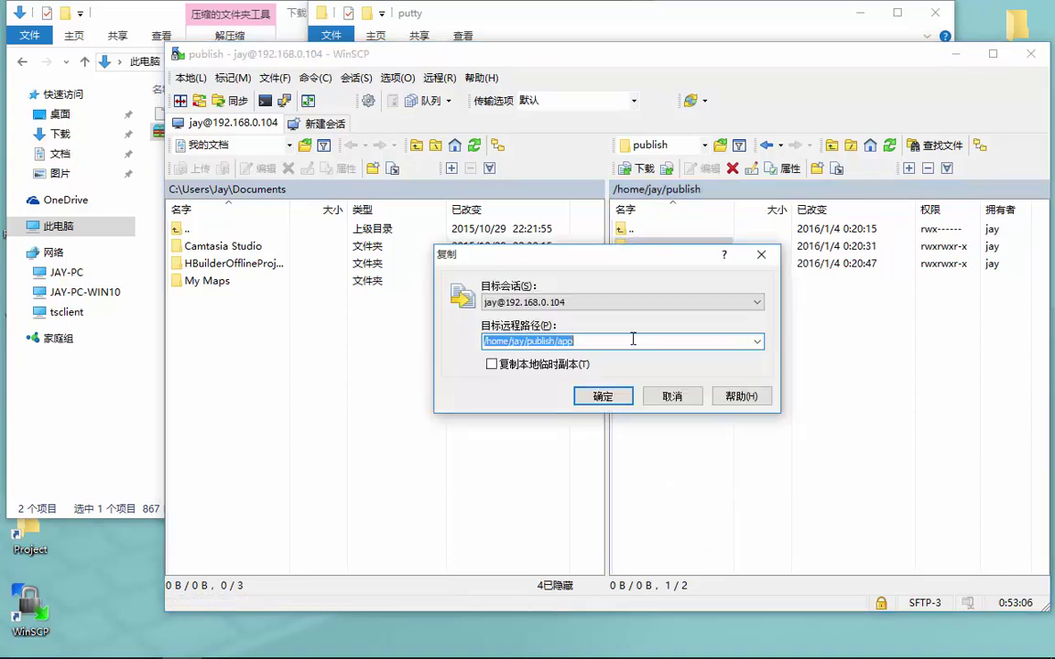
type("/user")
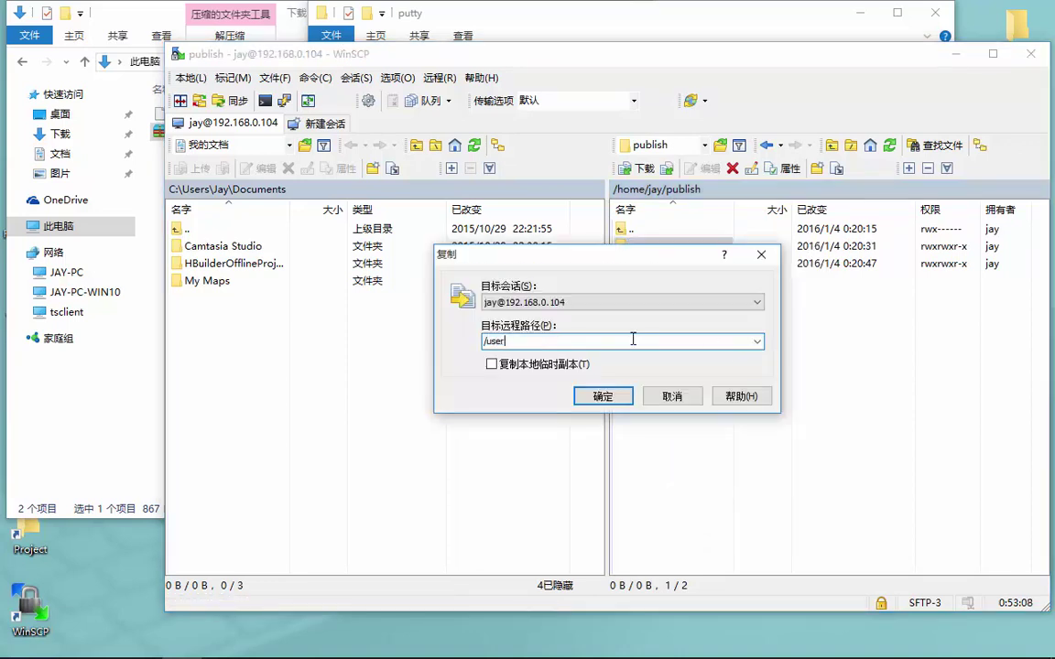
key("BackSpace")
key("BackSpace")
key("BackSpace")
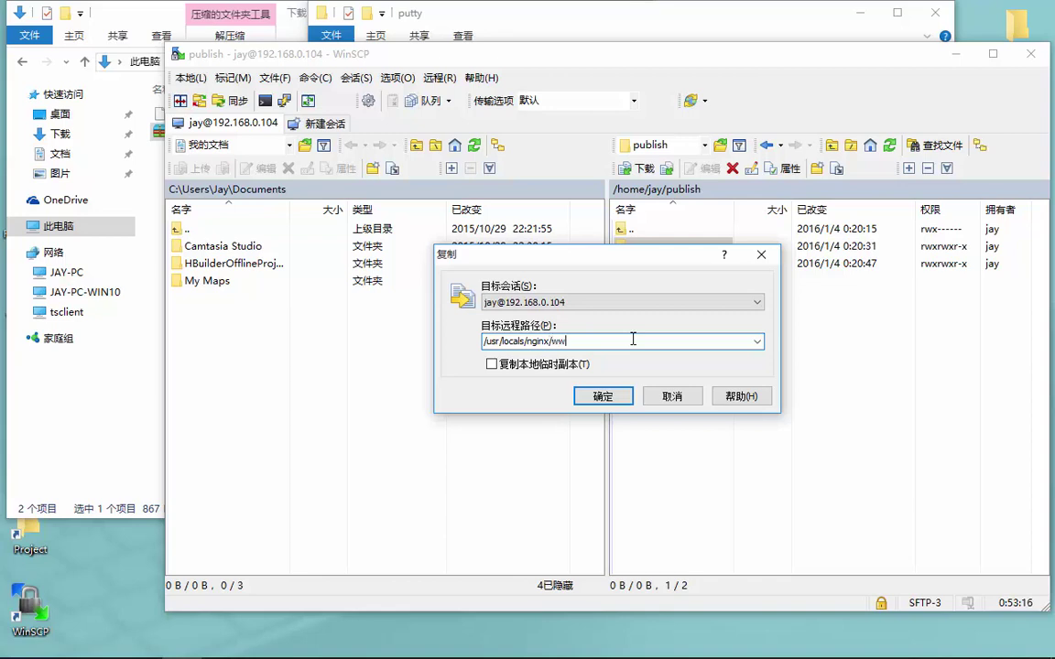
key("Return")
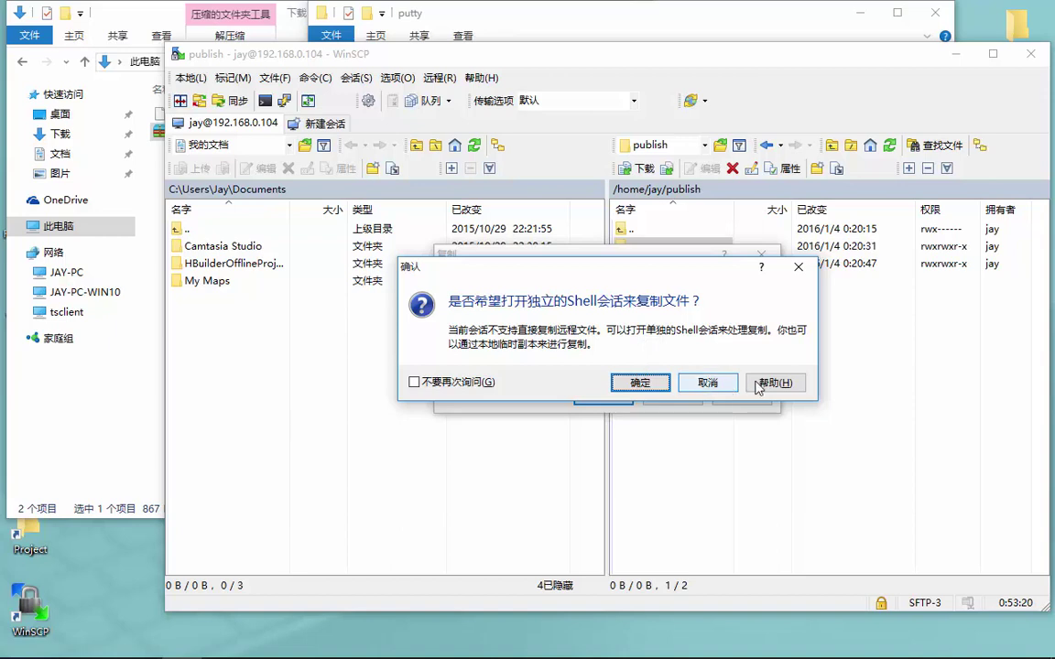
left_click(636, 383)
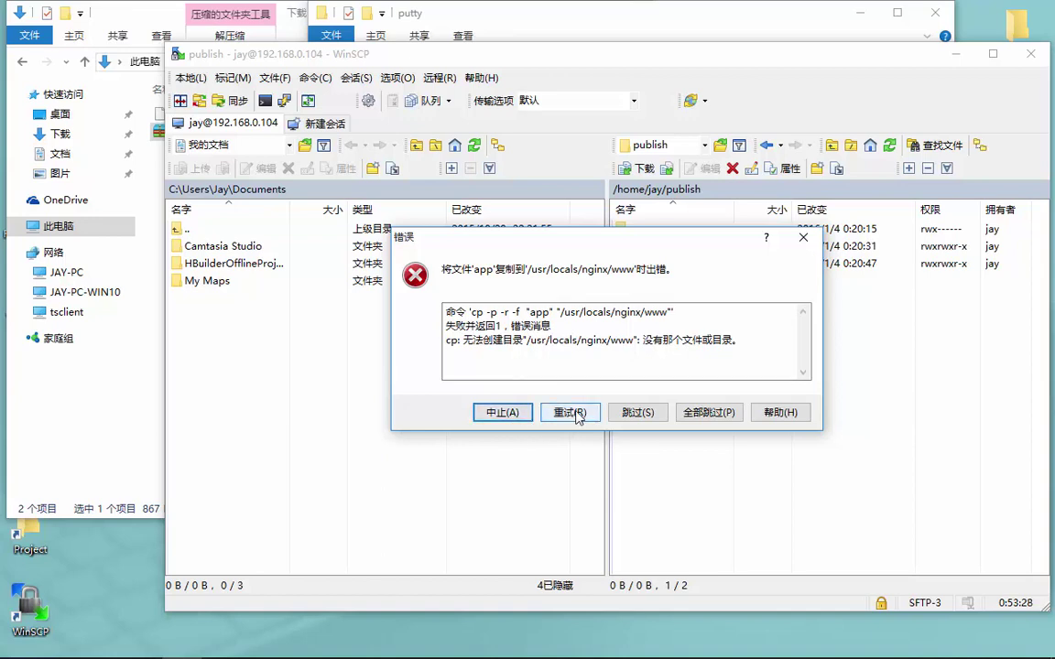
left_click(543, 417)
Remote-move app to /usr/local/nginx/www, then dismiss the resulting Permission denied error
left_click(513, 416)
right_click(634, 246)
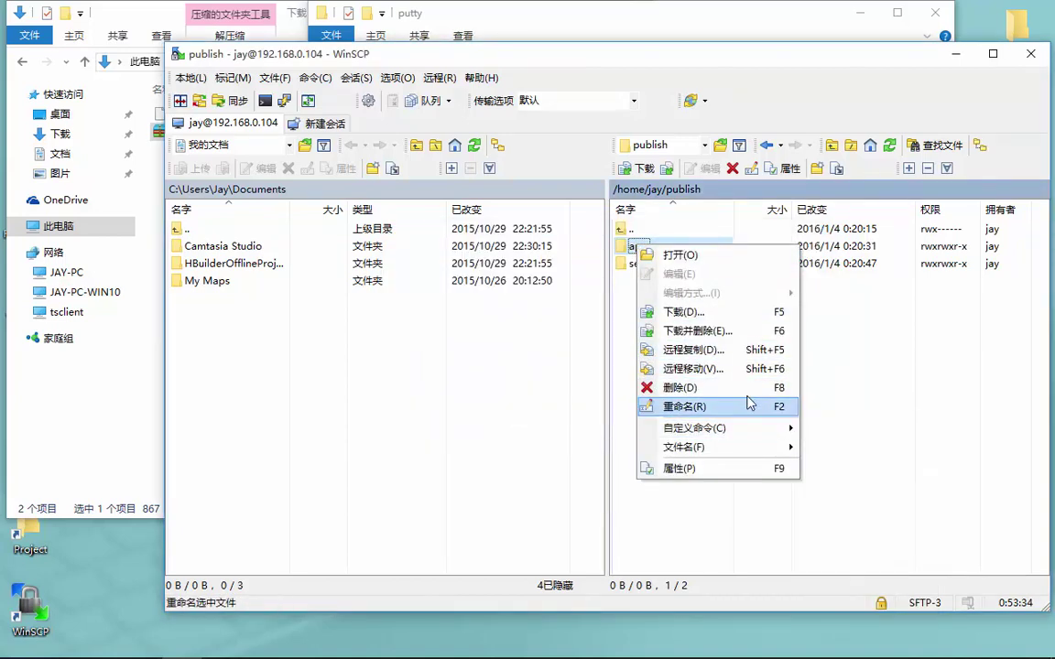
left_click(749, 368)
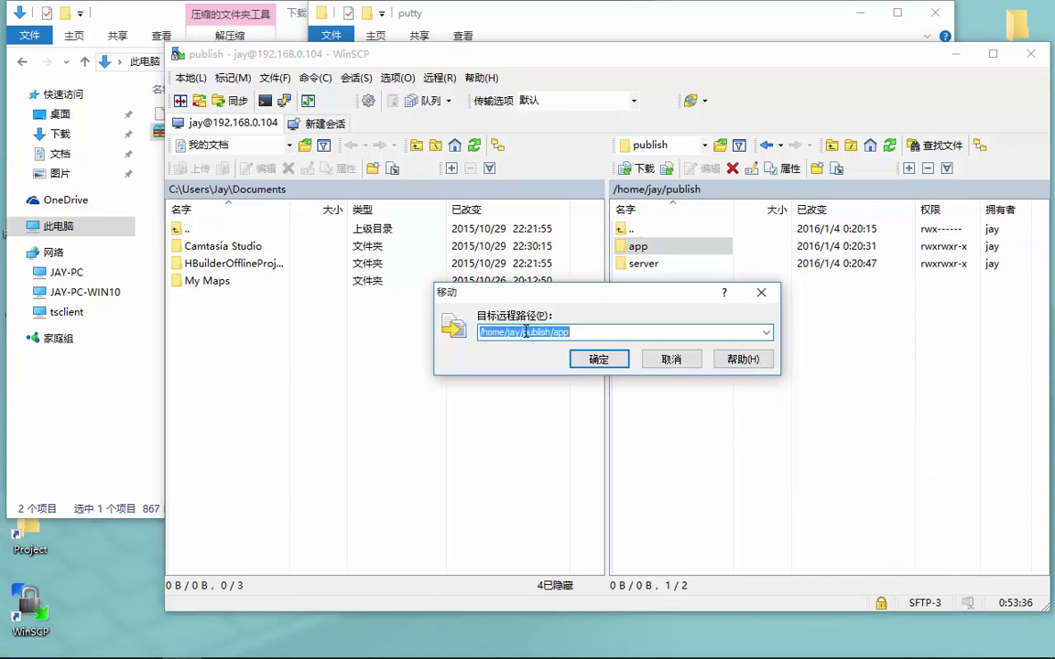
type("/usr")
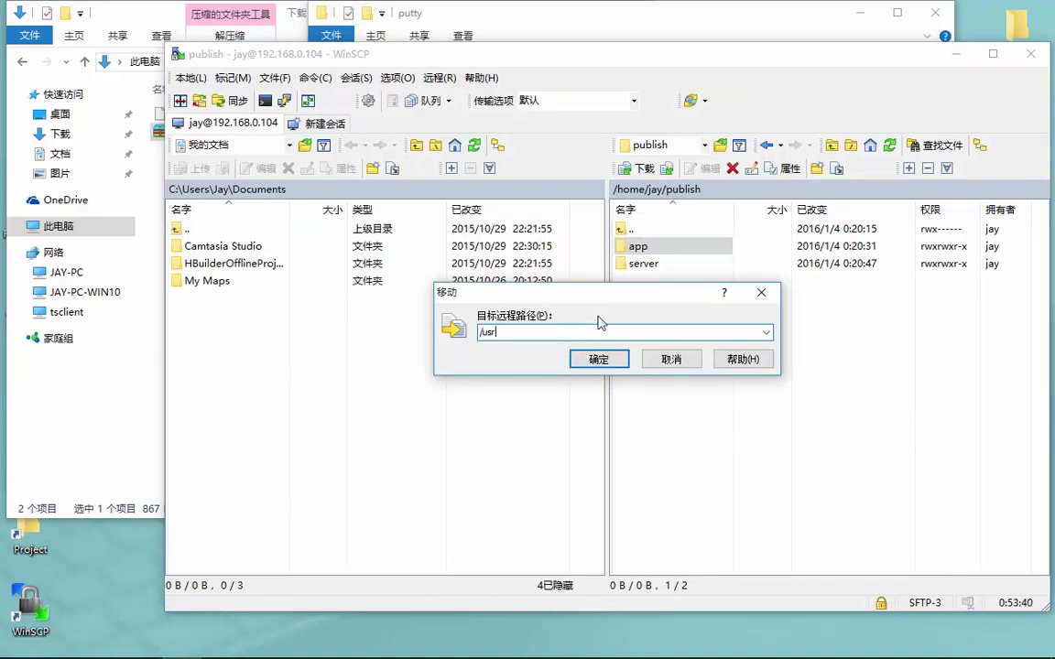
key("Tab")
left_click(594, 330)
left_click(619, 330)
type("/local/nginx/www/")
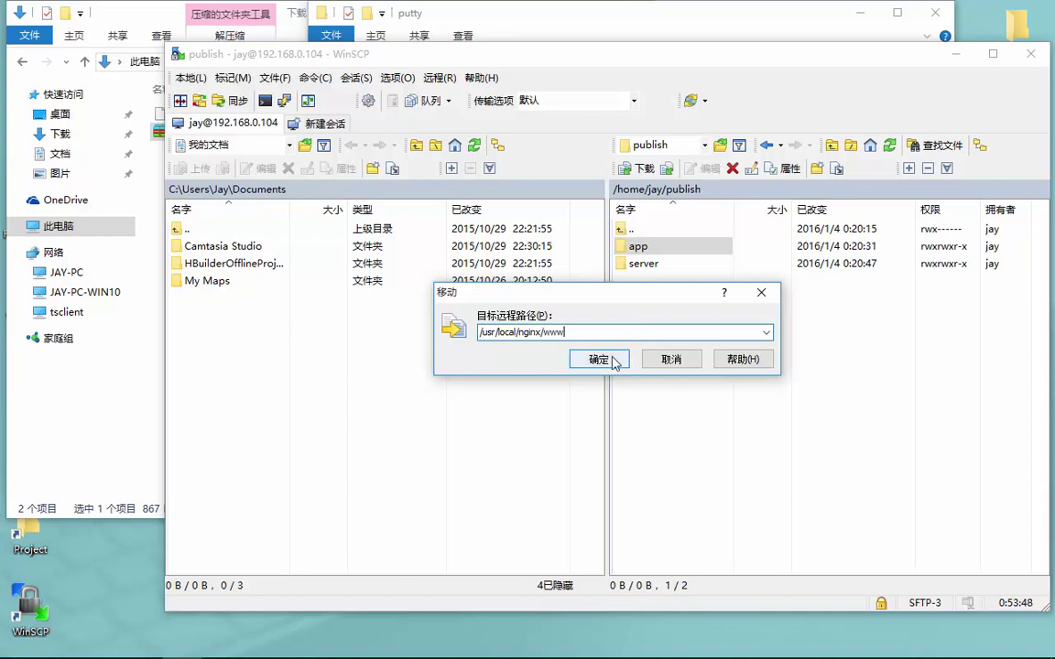
left_click(604, 359)
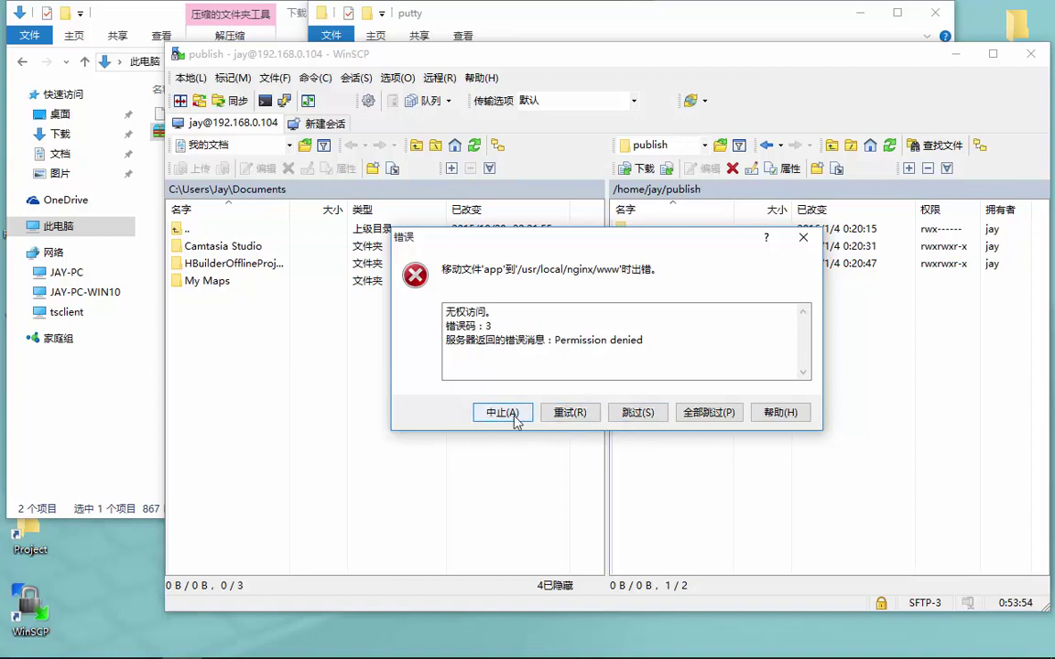
left_click(502, 413)
Navigate the remote panel from root to /usr/local/nginx
double_click(638, 246)
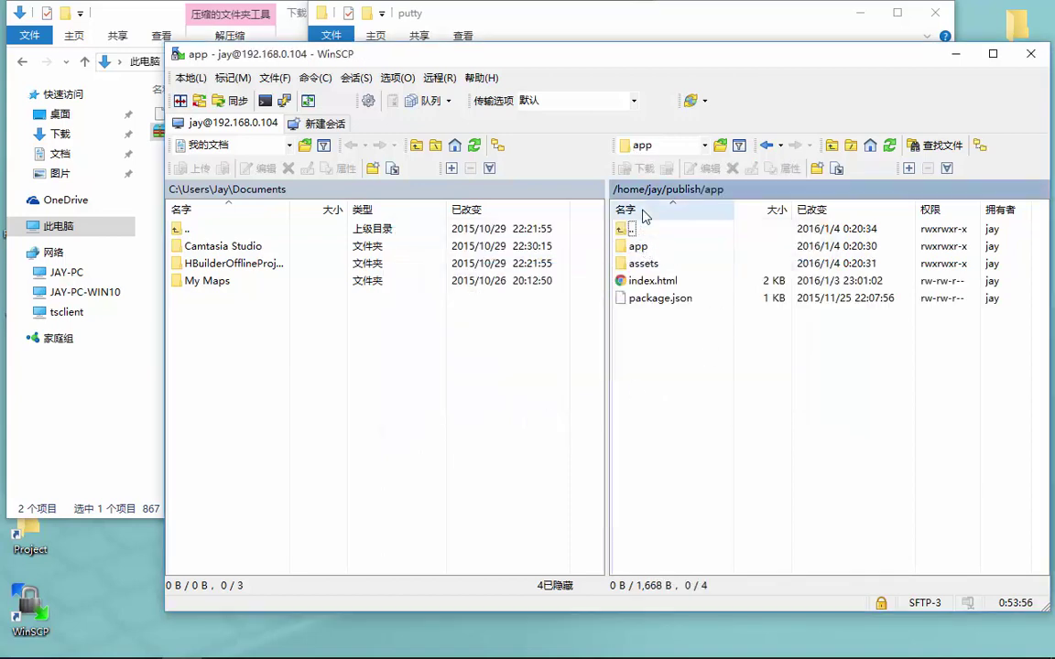
left_click(664, 149)
left_click(655, 162)
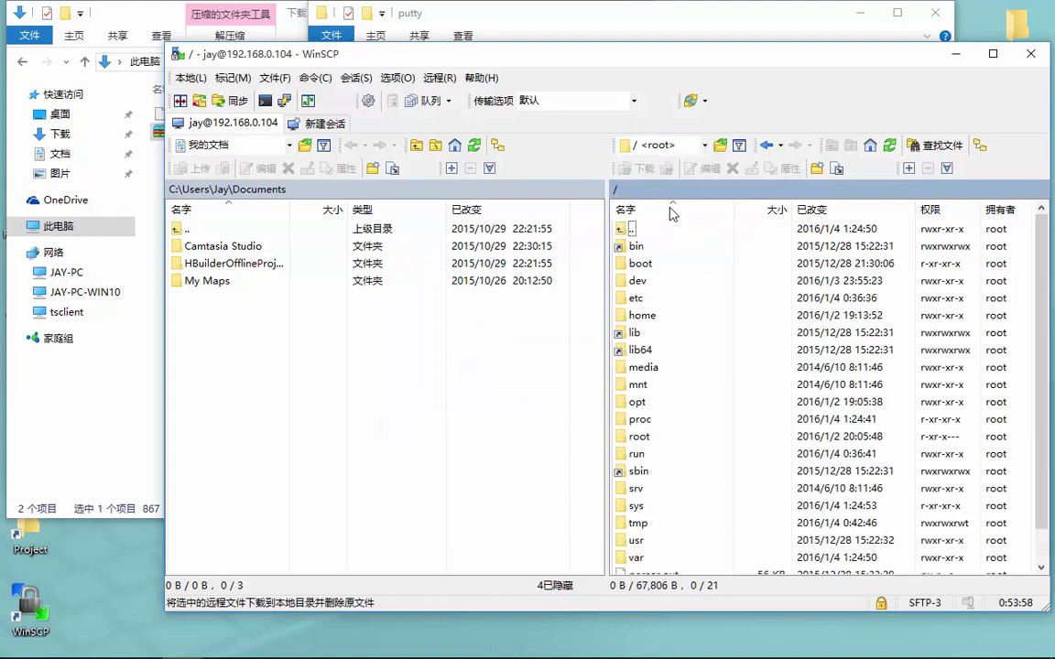
double_click(636, 540)
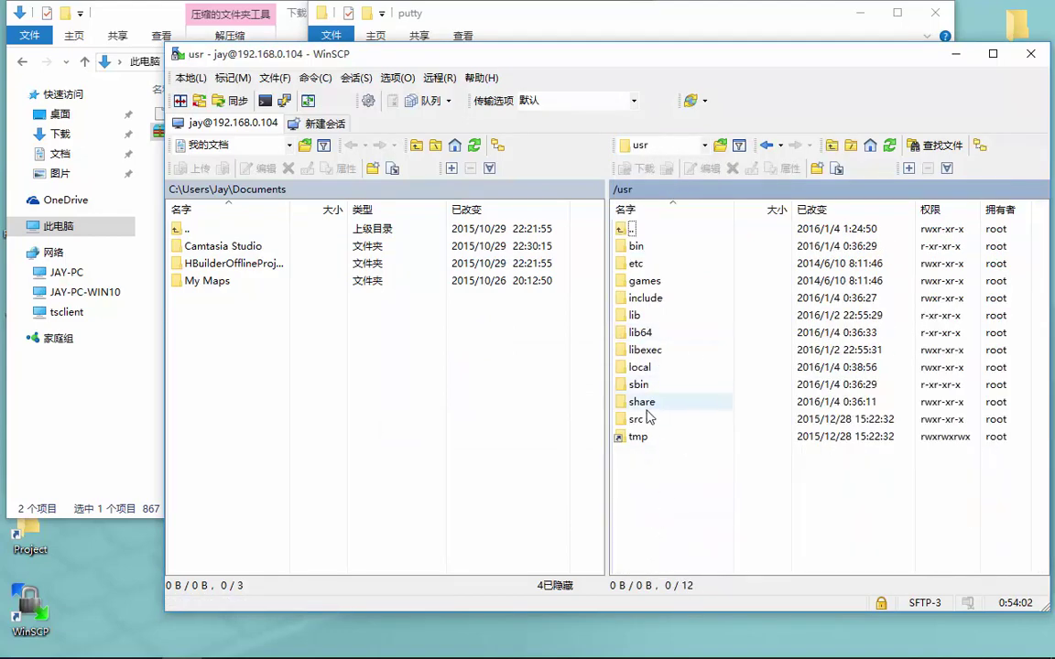
double_click(658, 368)
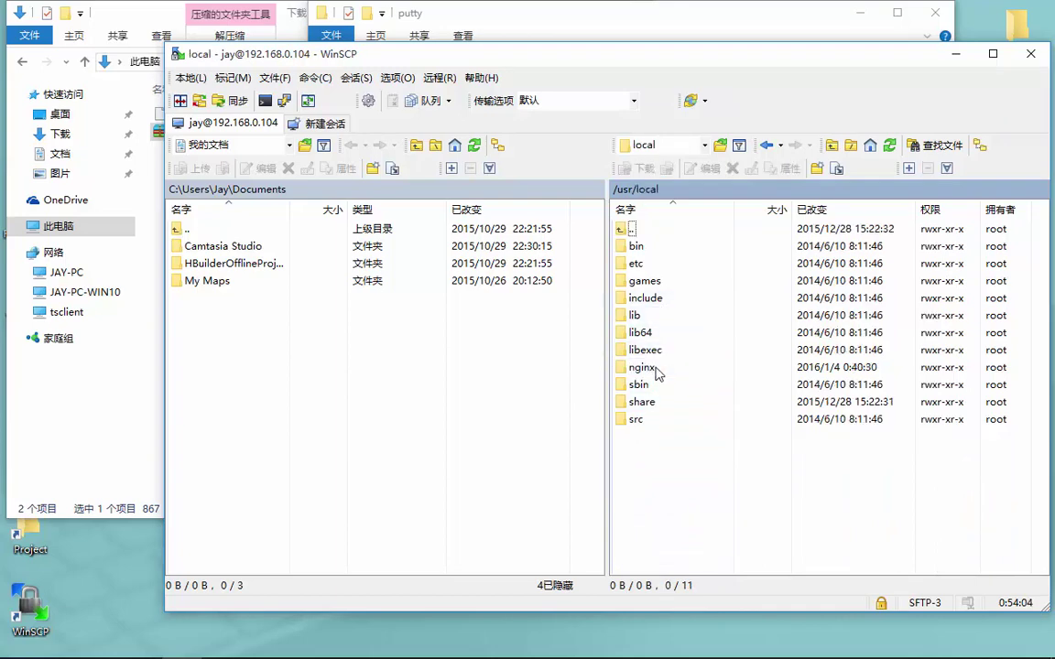
double_click(643, 367)
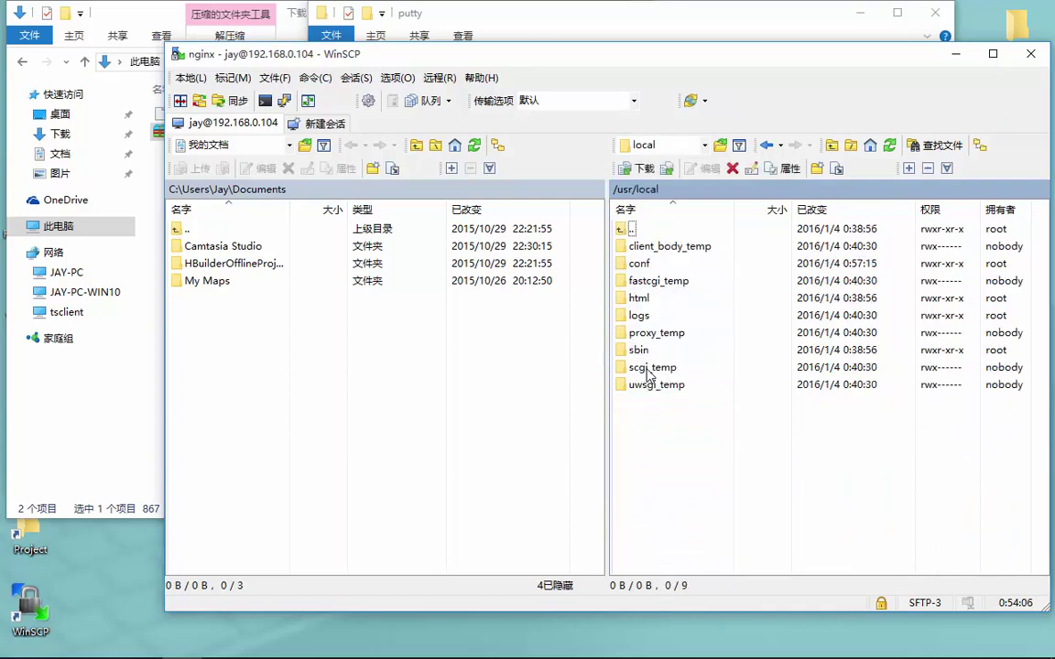
Try creating a www folder there, dismiss the Permission denied error, and return to PuTTY
right_click(693, 465)
mouse_move(801, 564)
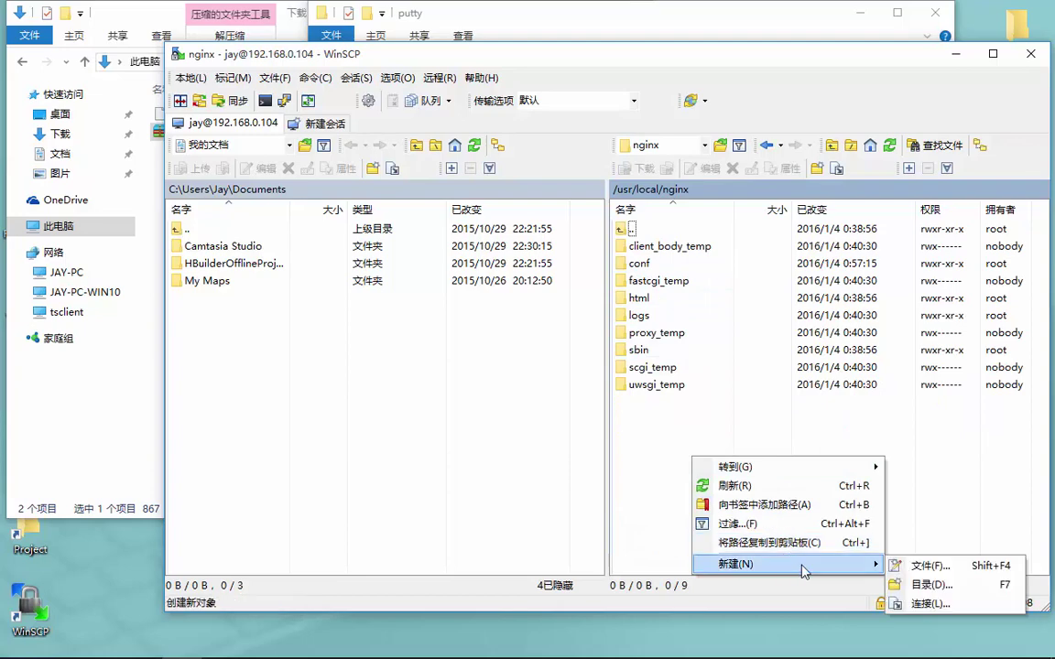
left_click(931, 585)
type("www")
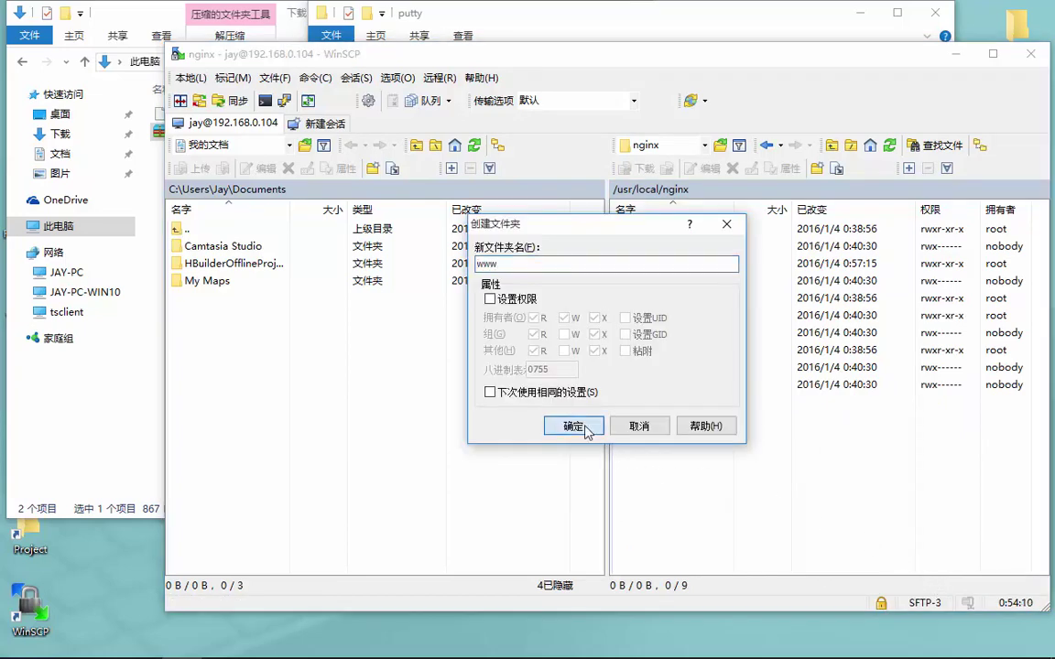
left_click(573, 425)
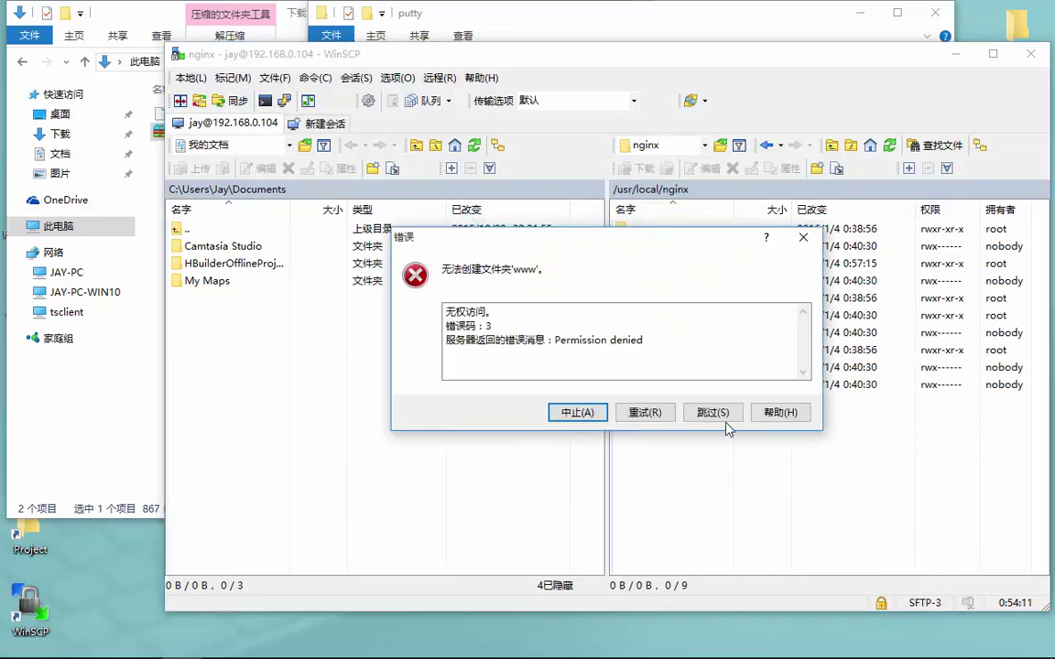
left_click(597, 413)
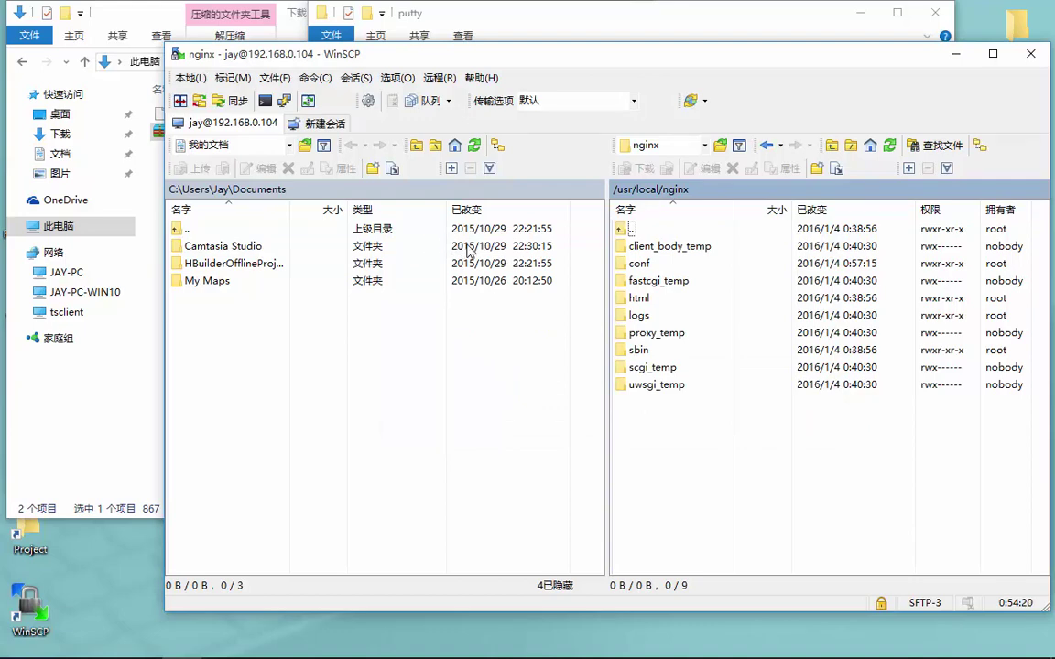
mouse_move(182, 643)
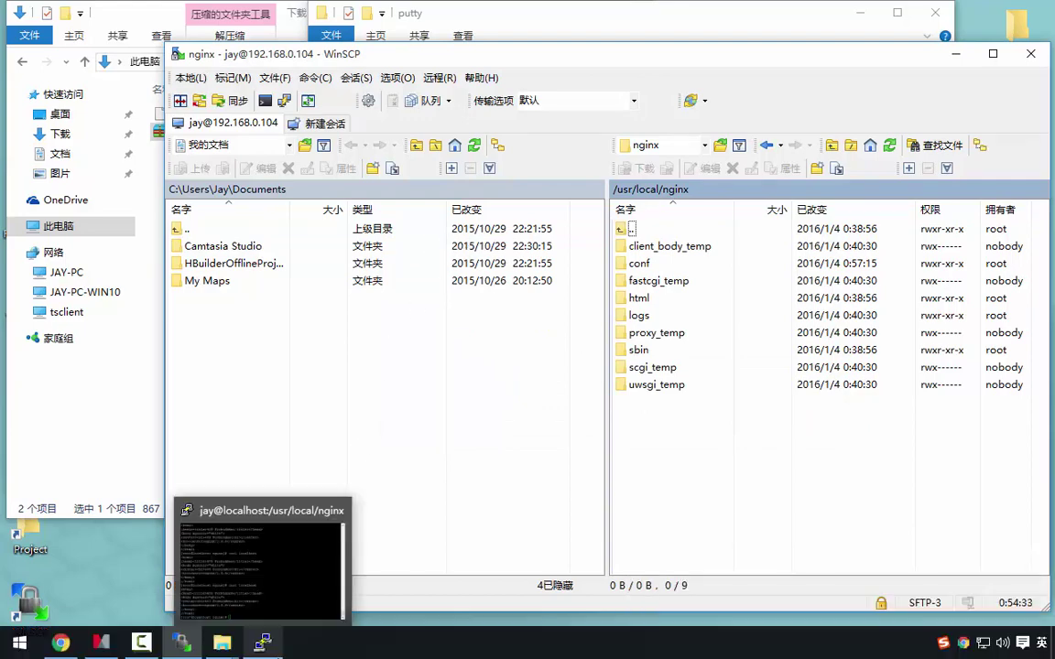
left_click(260, 648)
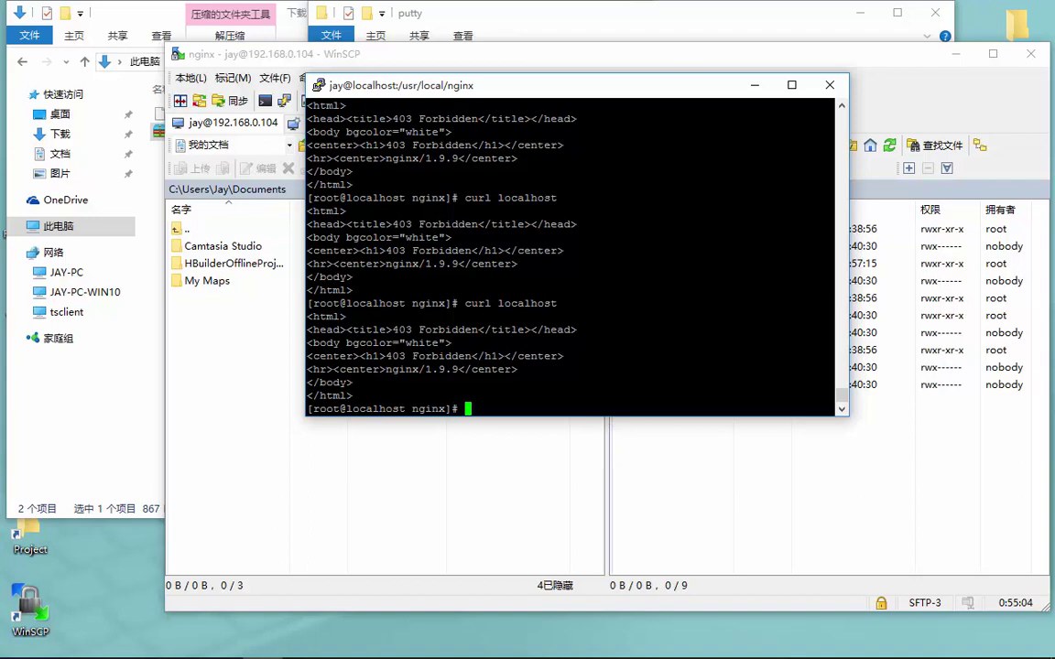
Create the directory /usr/local/nginx/www with mkdir
type("mkdir")
type("/user/")
key("BackSpace")
key("BackSpace")
key("BackSpace")
type("r/")
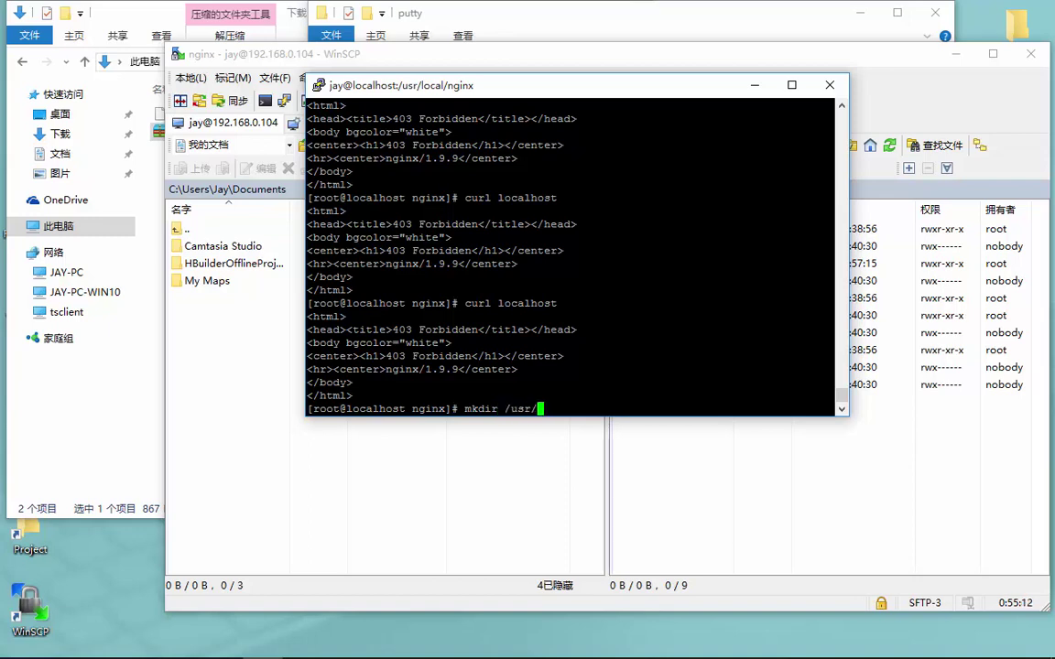
type("local/n")
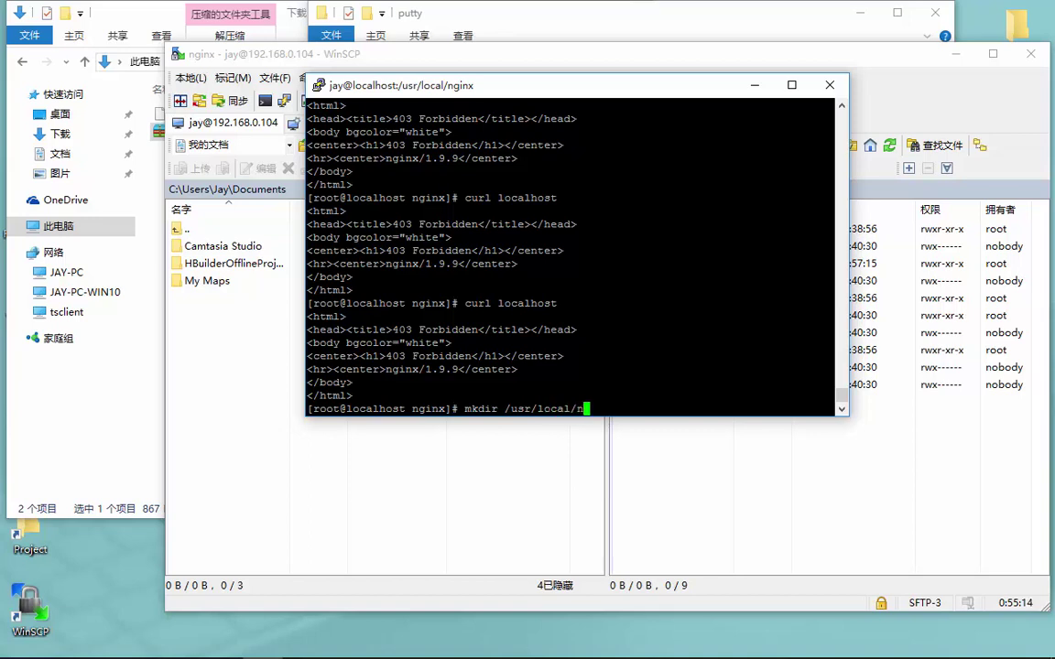
type("ginx/www")
key("Return")
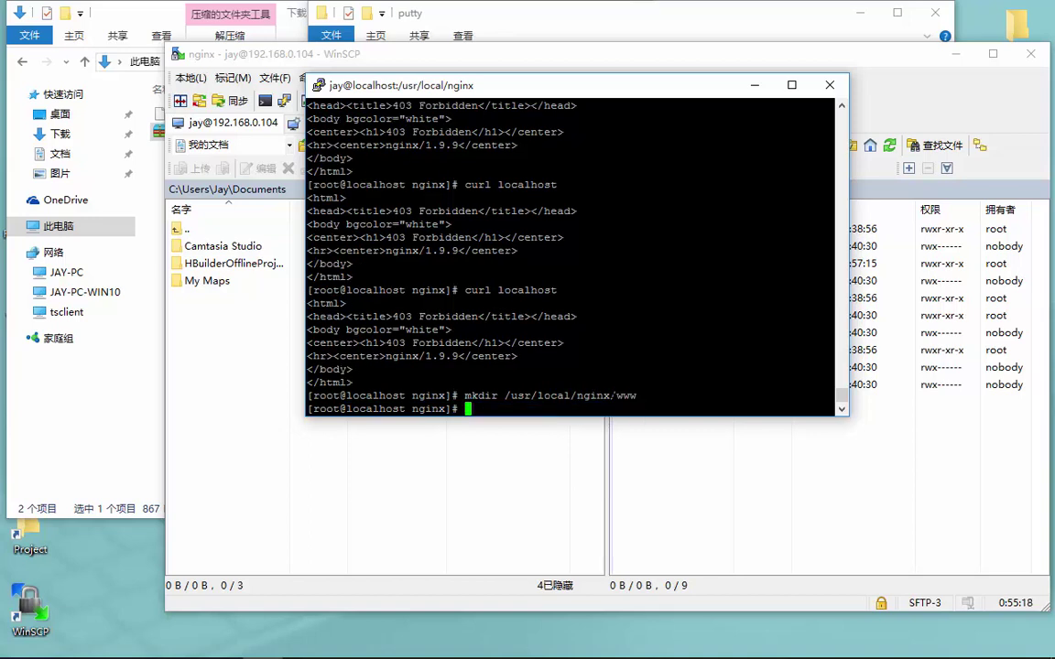
Change into /usr/local/nginx/www and list it to confirm it is empty
key("Up")
key("Left")
key("Left")
key("Left")
key("Left")
key("Left")
key("Left")
key("Left")
key("Left")
key("Left")
key("Left")
key("Left")
key("Left")
key("Left")
key("Left")
key("Left")
key("Left")
key("Left")
key("Left")
key("Left")
key("Left")
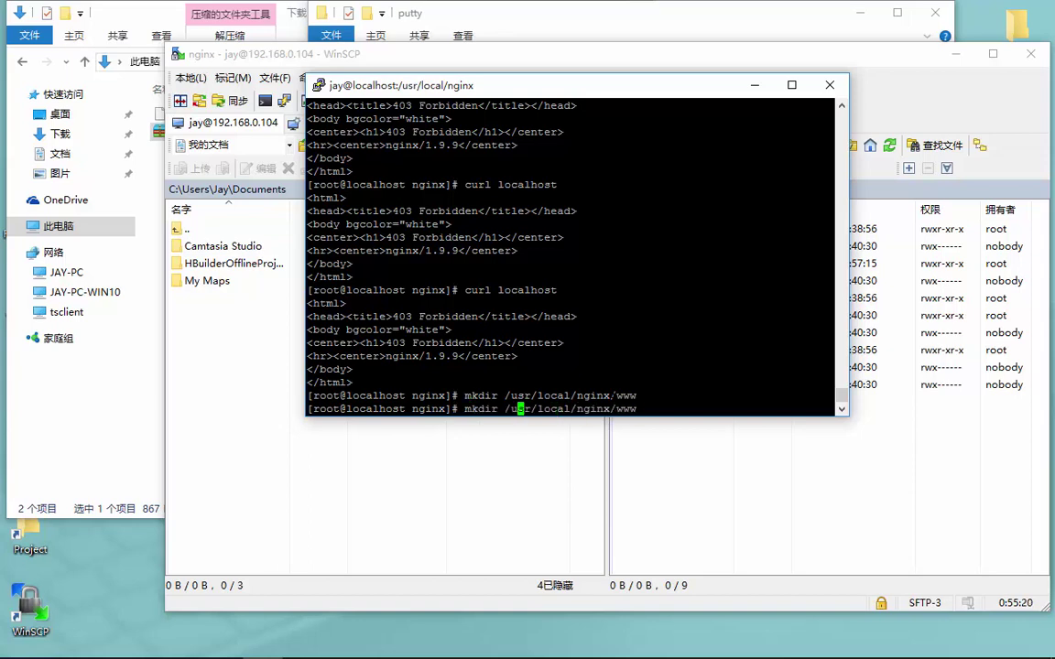
key("BackSpace")
key("BackSpace")
key("BackSpace")
key("BackSpace")
key("BackSpace")
type("cd")
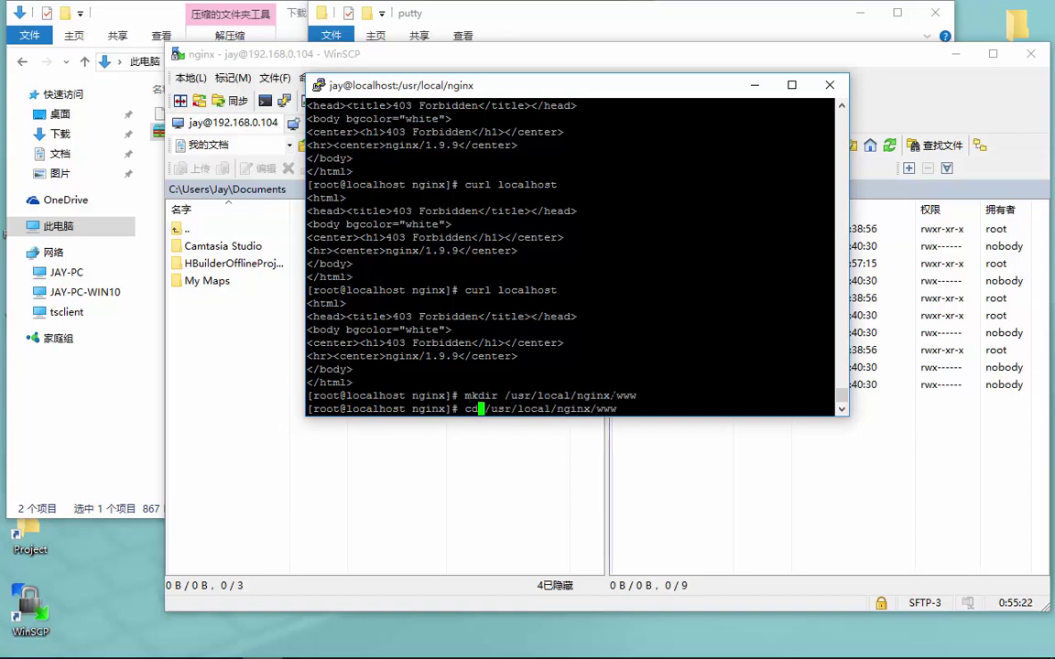
key("Return")
type("ls")
key("Return")
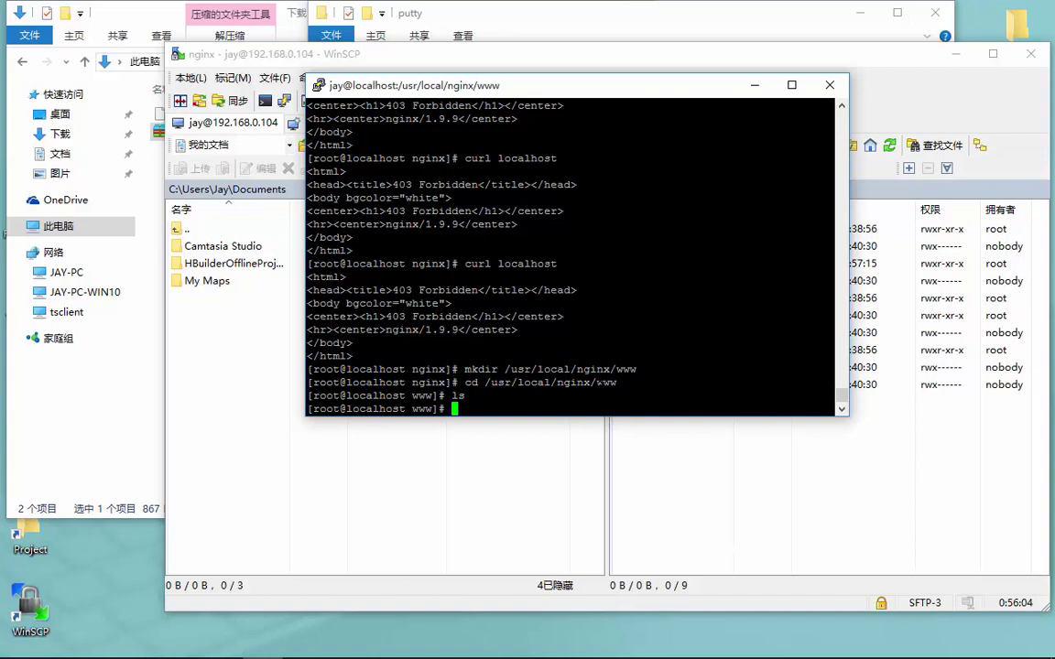
Begin a cp command copying from /home/jay/publish/app
type("cp /jh")
key("BackSpace")
key("BackSpace")
type("home/jay")
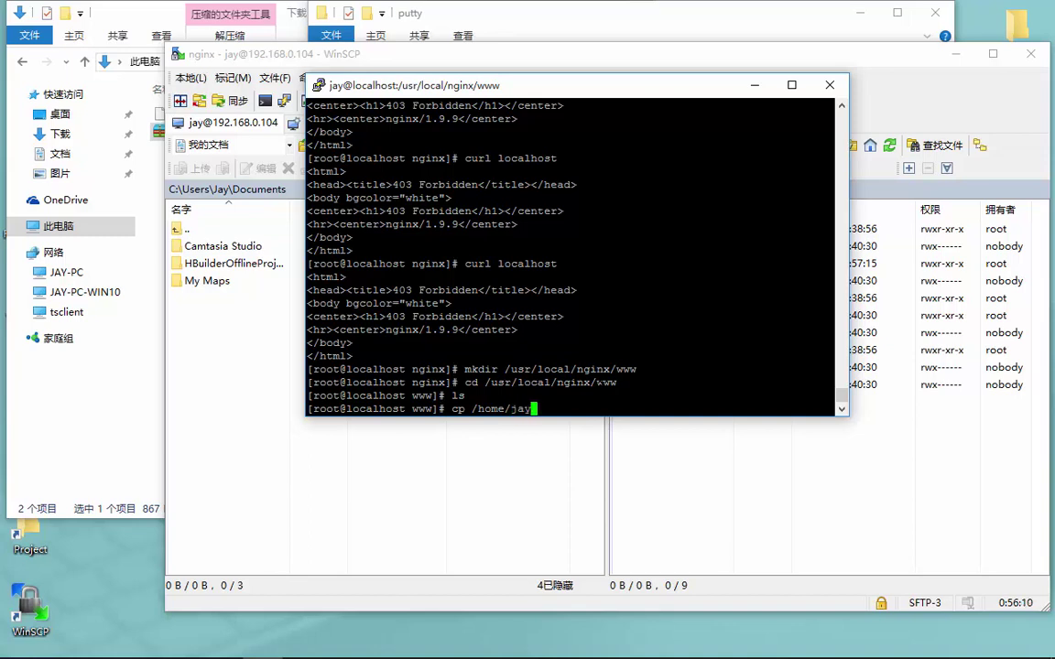
type("/publish/app")
Copy /home/jay/publish/app/ to /usr/local/nginx/www and check the result with ls
key("Return")
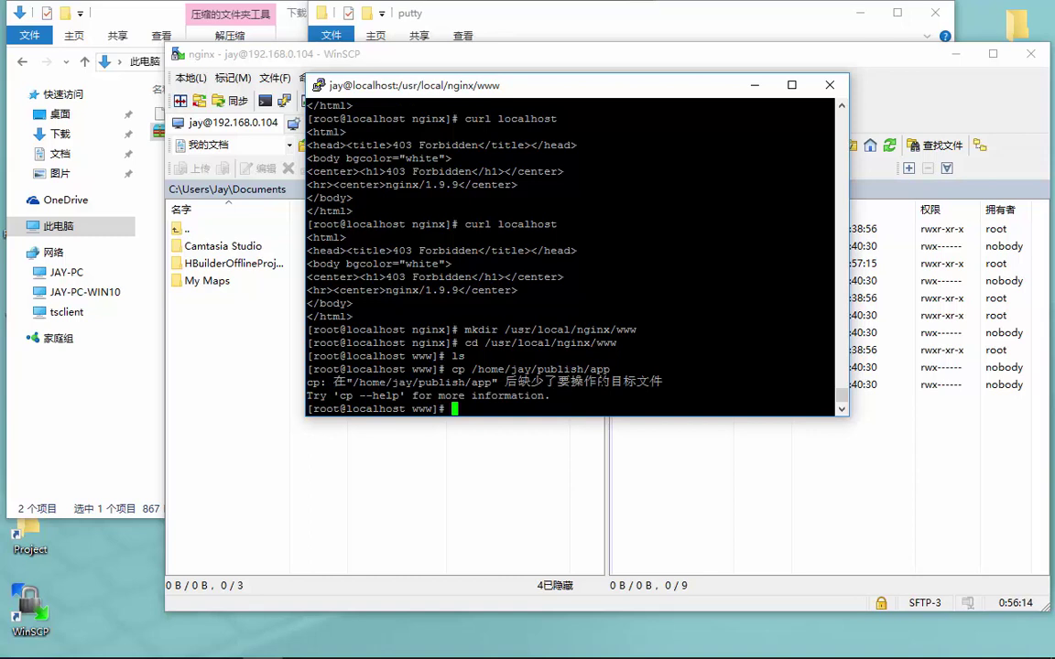
key("Up")
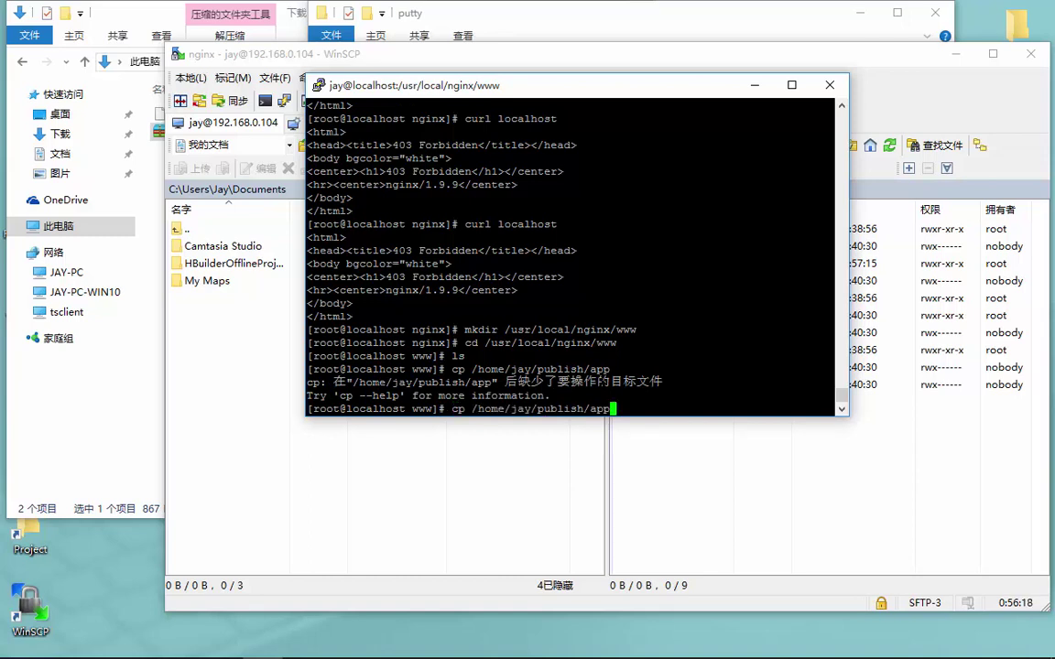
type("/ /user")
key("BackSpace")
key("BackSpace")
type("r/local/")
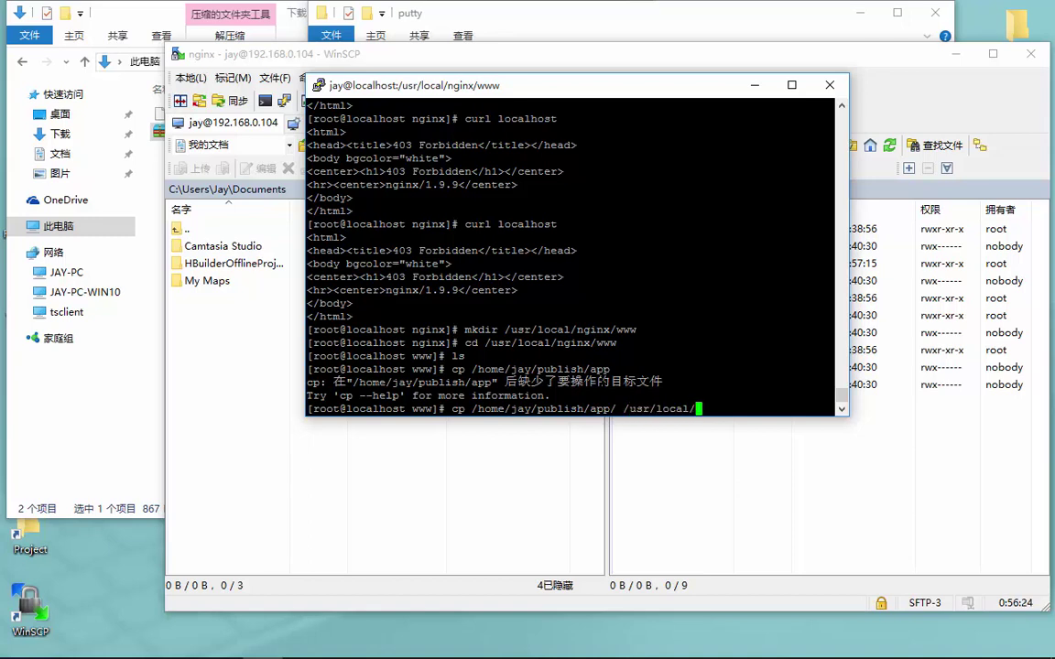
type("nginx/")
type("ww")
type("w")
key("Return")
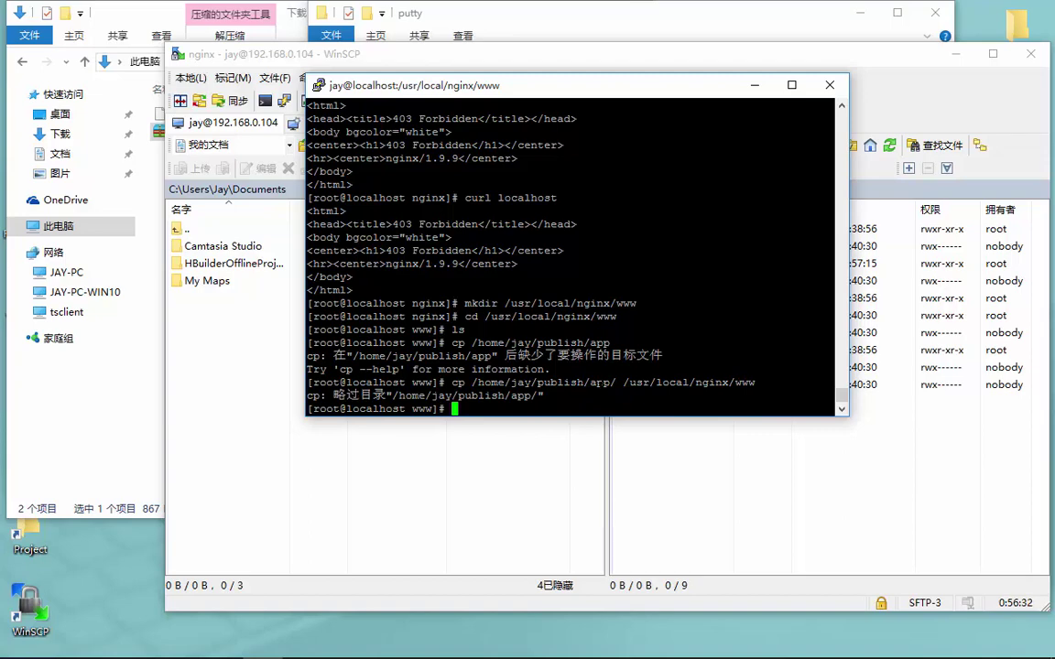
type("ls")
key("Return")
type("ls")
Retry the copy without the trailing slash, then with the -f force option
key("Up")
key("Up")
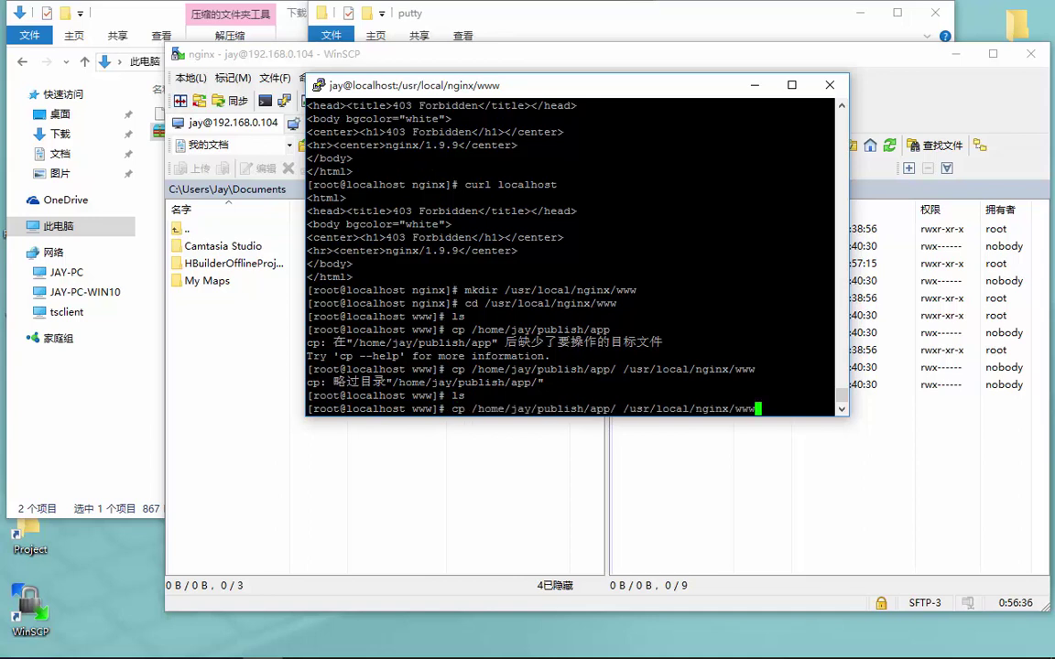
key("Left")
key("Left")
key("Left")
key("Left")
key("Left")
key("Left")
key("Left")
key("Left")
key("Left")
key("Left")
key("Left")
key("Left")
key("Left")
key("Left")
key("Left")
key("Left")
key("Left")
key("Left")
key("Left")
key("Left")
key("BackSpace")
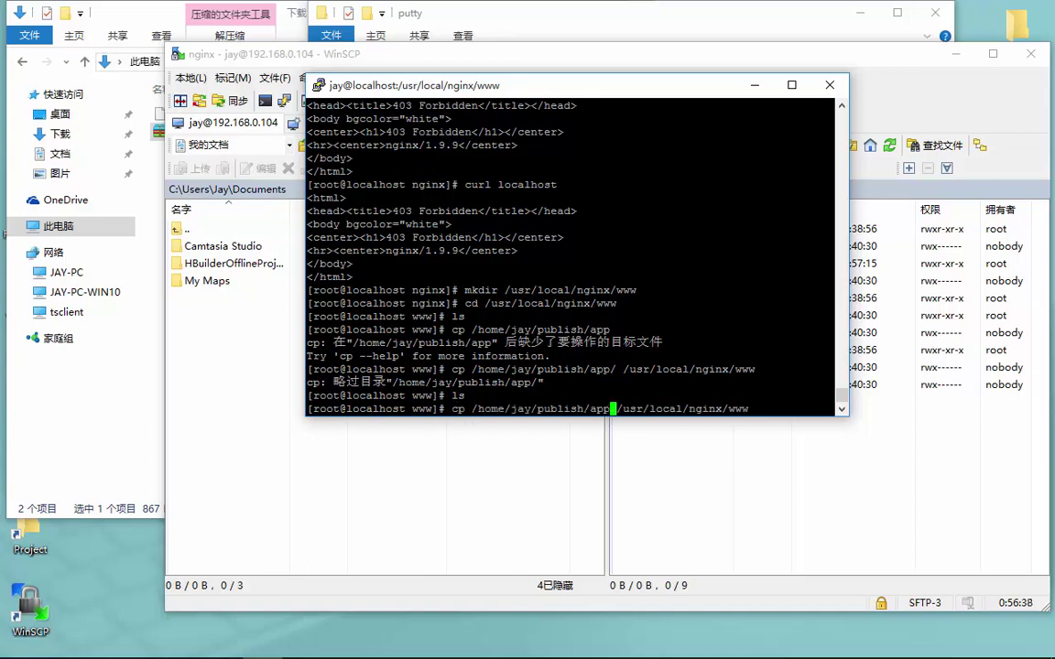
key("Return")
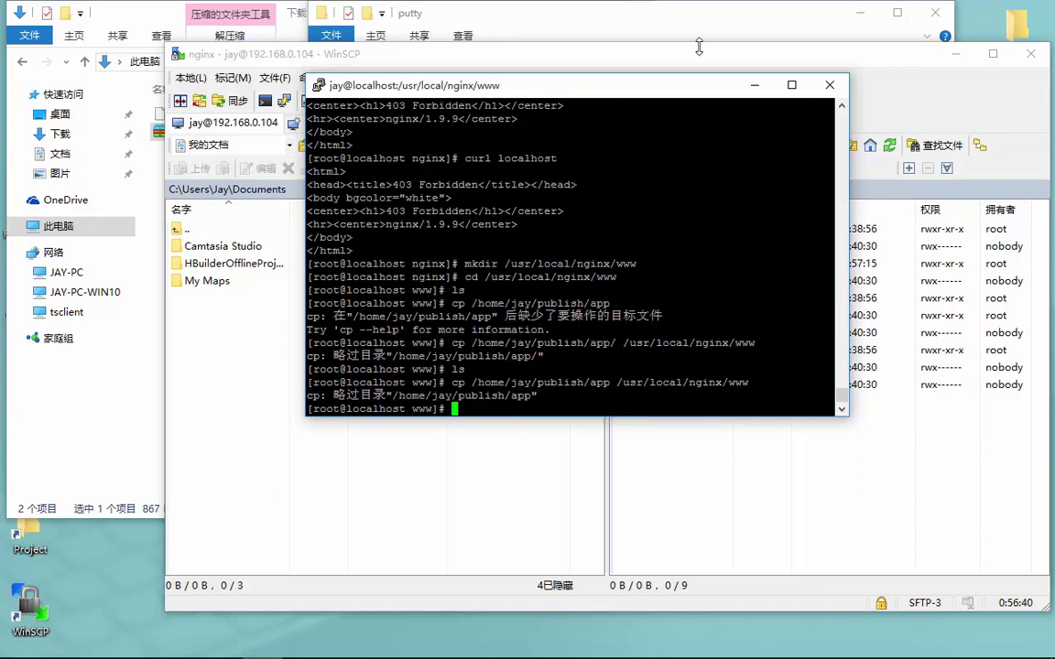
key("Up")
key("Left")
key("Left")
key("Left")
key("Left")
key("Left")
key("Left")
key("Left")
key("Left")
key("Left")
key("Left")
key("Left")
key("Left")
key("Left")
key("Left")
key("Left")
key("Left")
key("Left")
key("Left")
key("Left")
key("Left")
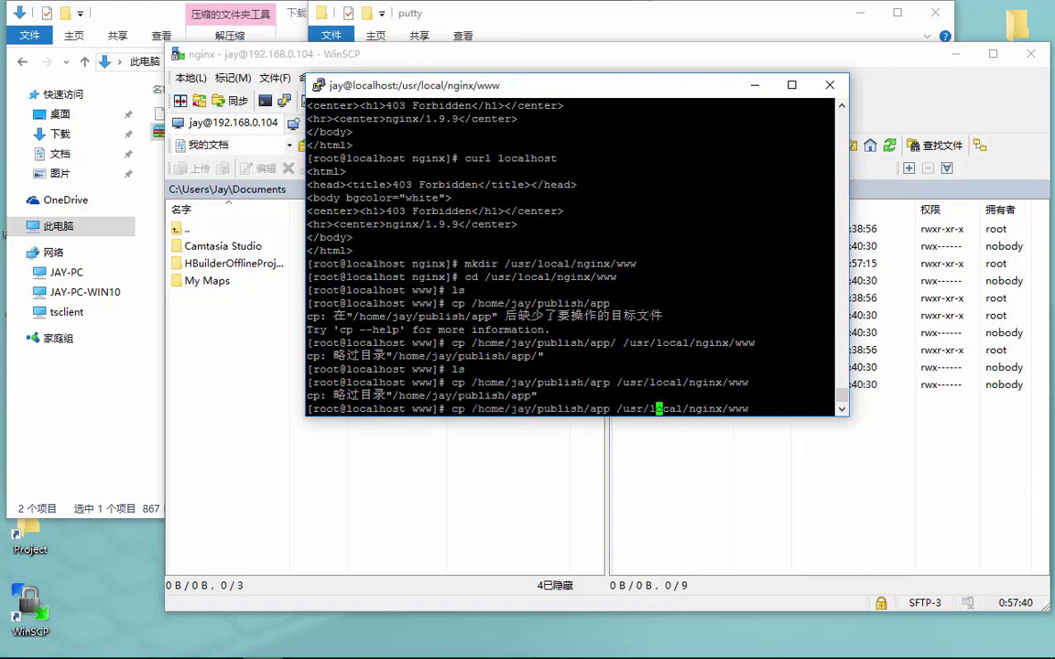
key("Left")
type("-f")
key("Return")
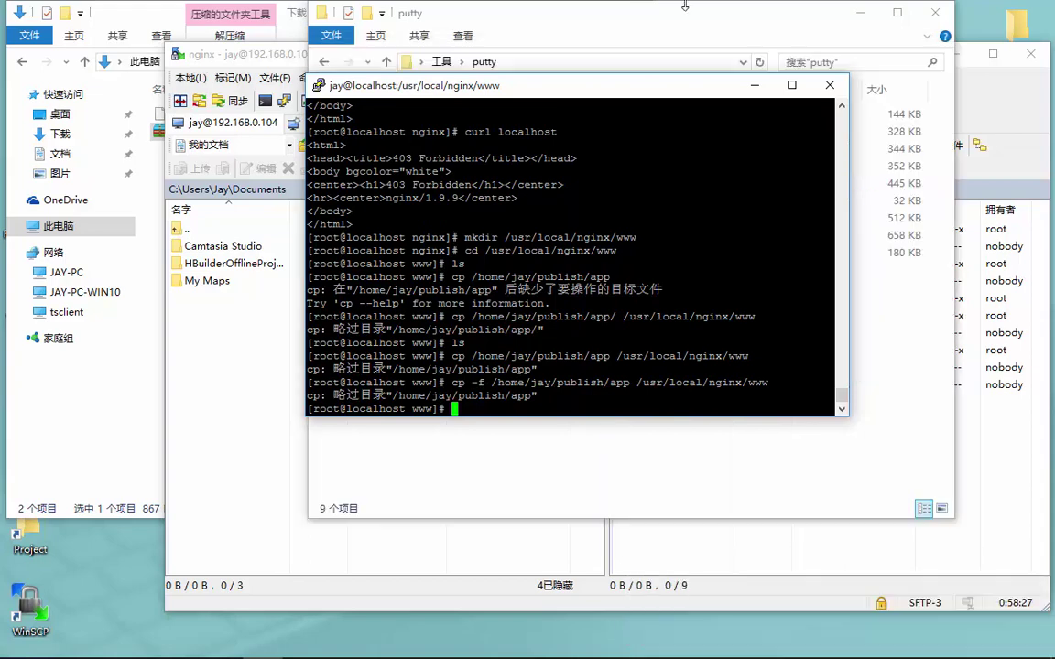
key("Up")
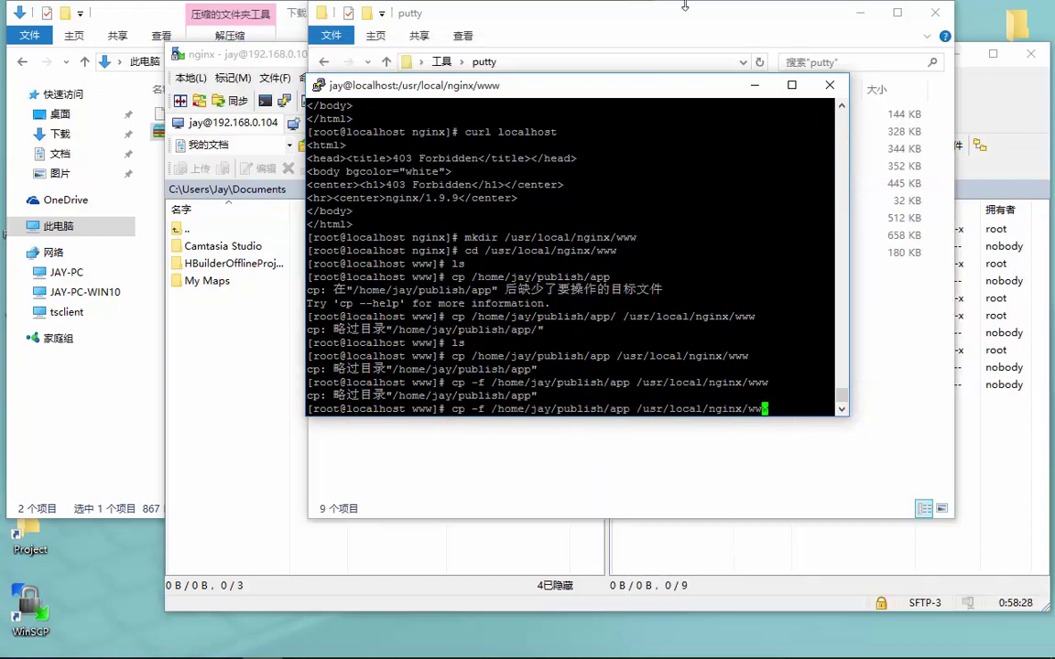
key("Left")
key("Left")
key("Left")
key("Left")
key("Left")
key("Left")
key("Left")
key("Left")
key("Left")
key("Left")
key("Left")
key("Left")
key("Left")
key("Left")
key("Left")
key("Left")
key("Left")
key("Left")
key("Left")
key("Left")
key("Left")
key("Left")
key("Left")
key("Left")
key("BackSpace")
type("a")
key("Return")
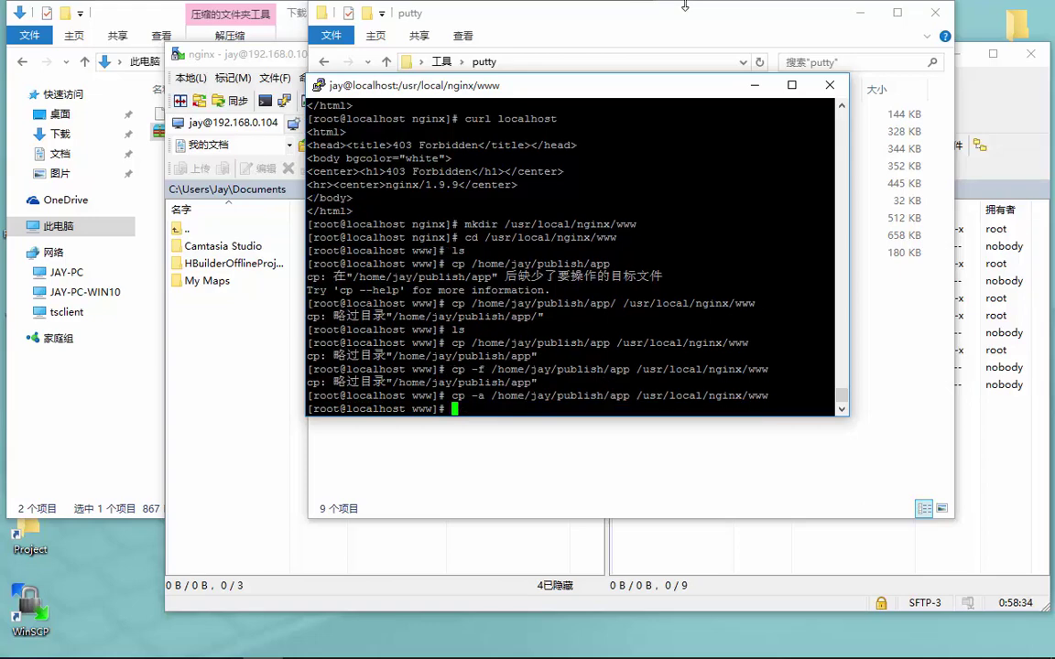
type("ls")
key("Return")
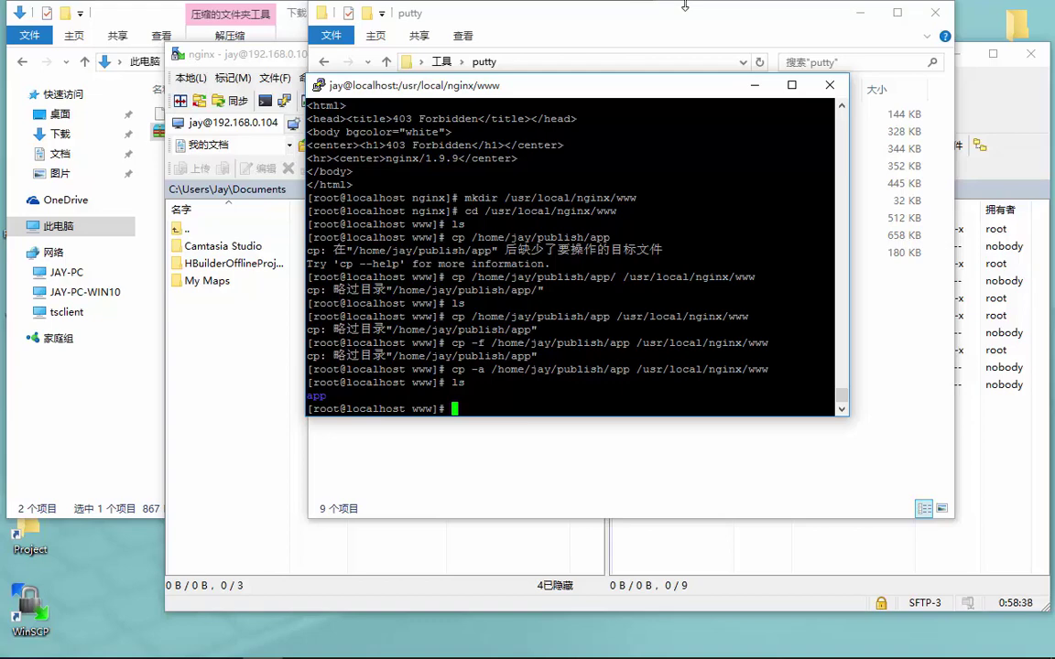
List www in detail, enter the app folder, and list its assets, index.html and package.json
type("ll")
key("Return")
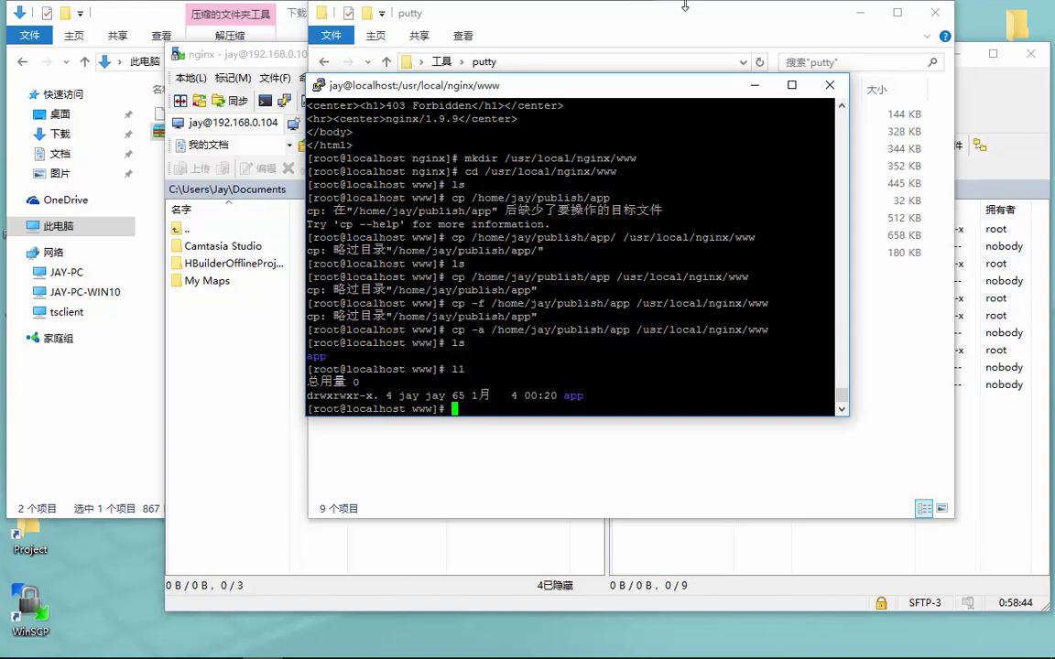
type("cd app")
key("Return")
type("ls")
key("Return")
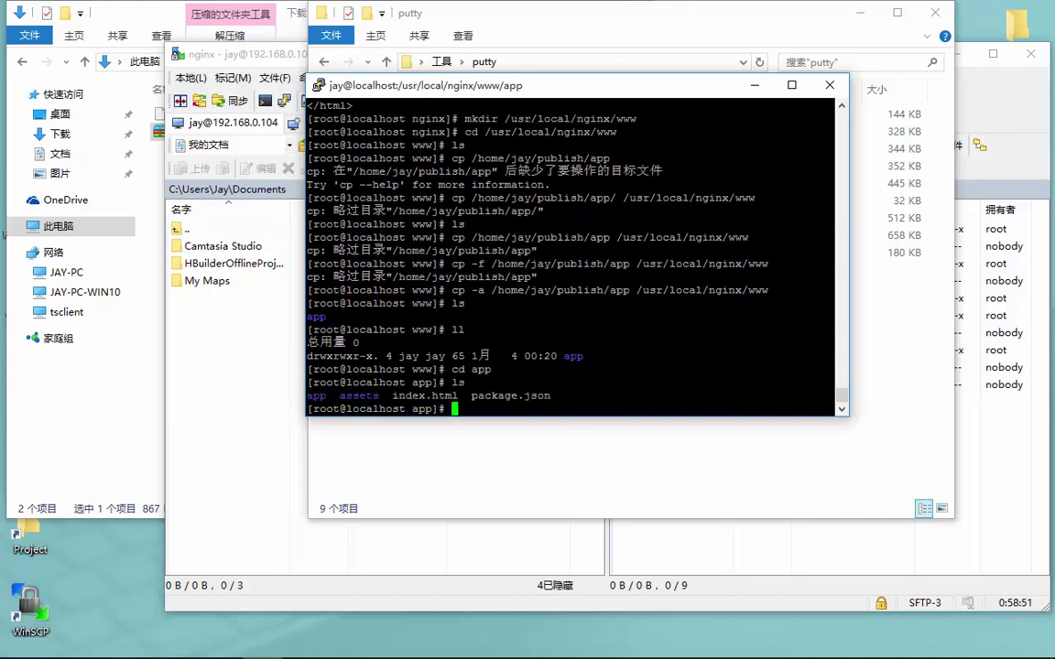
Enter the vi command for /usr/local/nginx/conf/nginx.conf, completing the file name
type("ll")
key("Up")
key("Up")
key("Up")
key("Up")
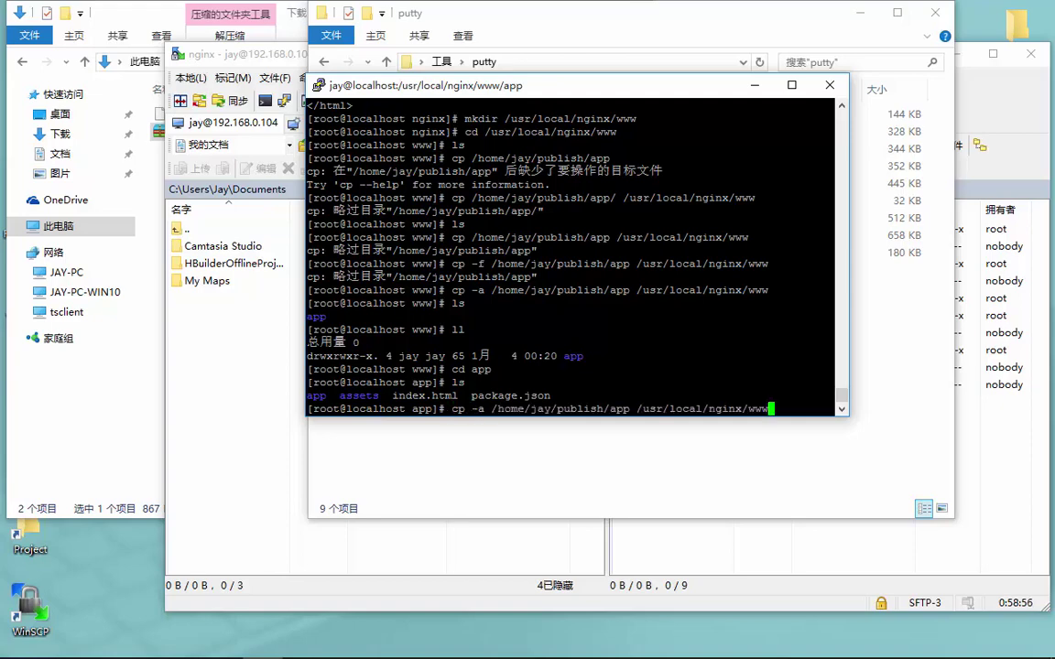
key("Down")
key("Down")
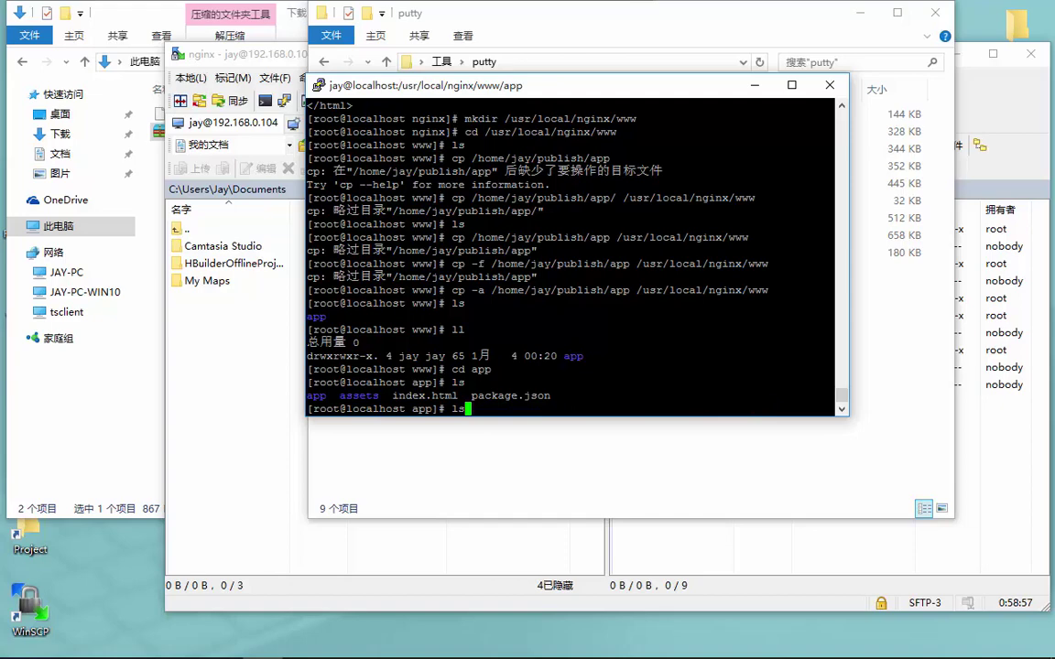
key("Up")
key("Up")
key("Up")
key("Up")
key("Up")
key("Up")
key("Up")
key("Up")
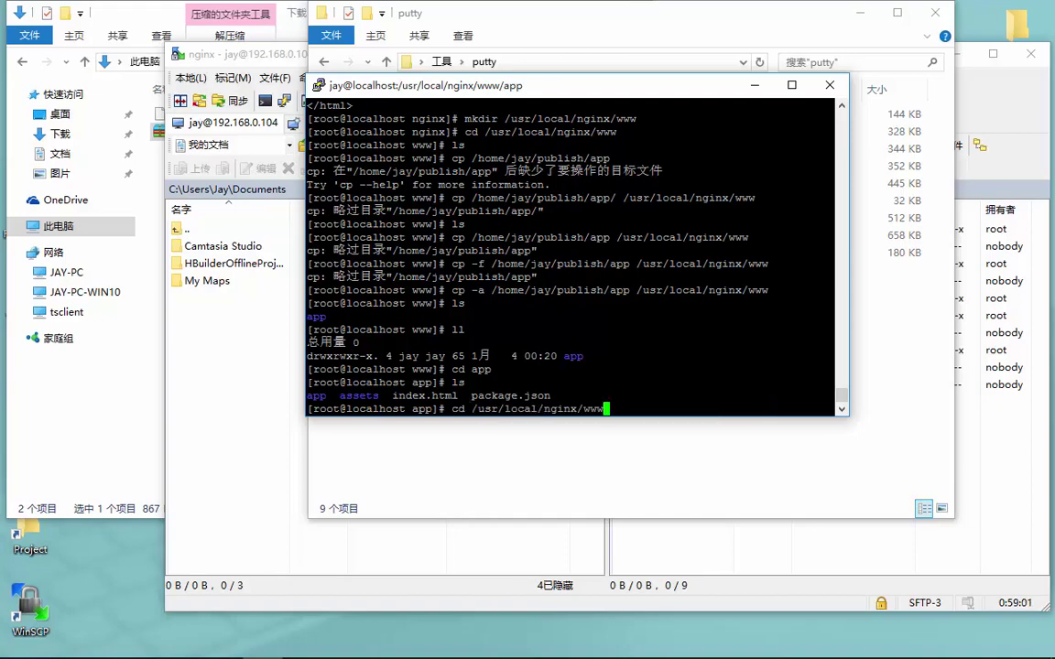
key("BackSpace")
key("BackSpace")
key("BackSpace")
key("BackSpace")
key("BackSpace")
key("BackSpace")
key("BackSpace")
key("BackSpace")
key("BackSpace")
key("BackSpace")
key("BackSpace")
key("BackSpace")
key("BackSpace")
key("BackSpace")
key("BackSpace")
key("BackSpace")
key("BackSpace")
key("BackSpace")
key("BackSpace")
key("BackSpace")
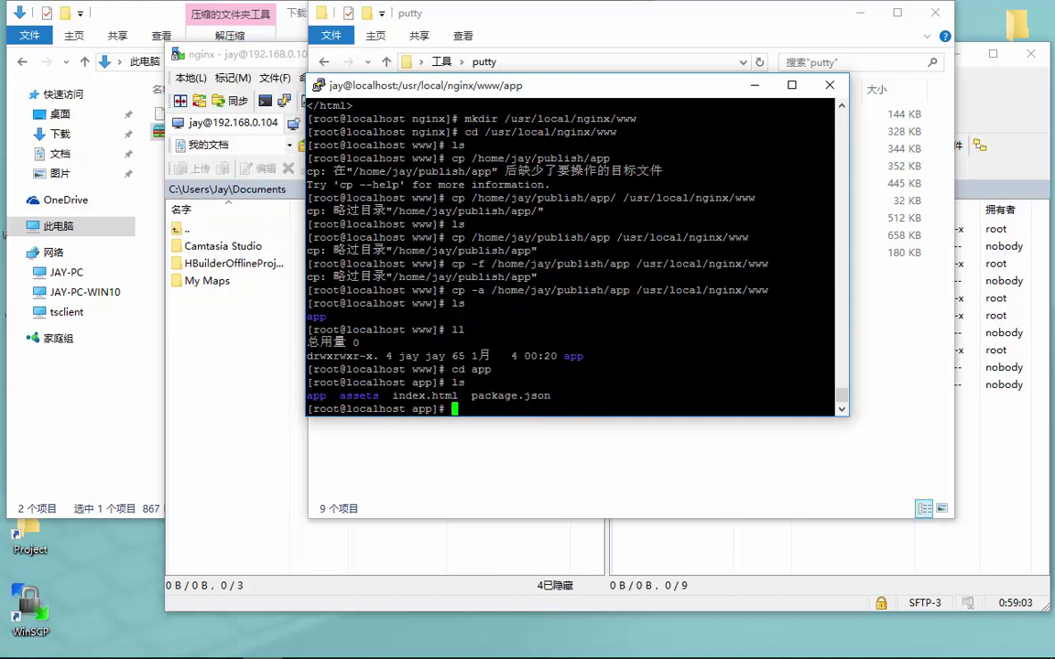
type("vi /usr/local/")
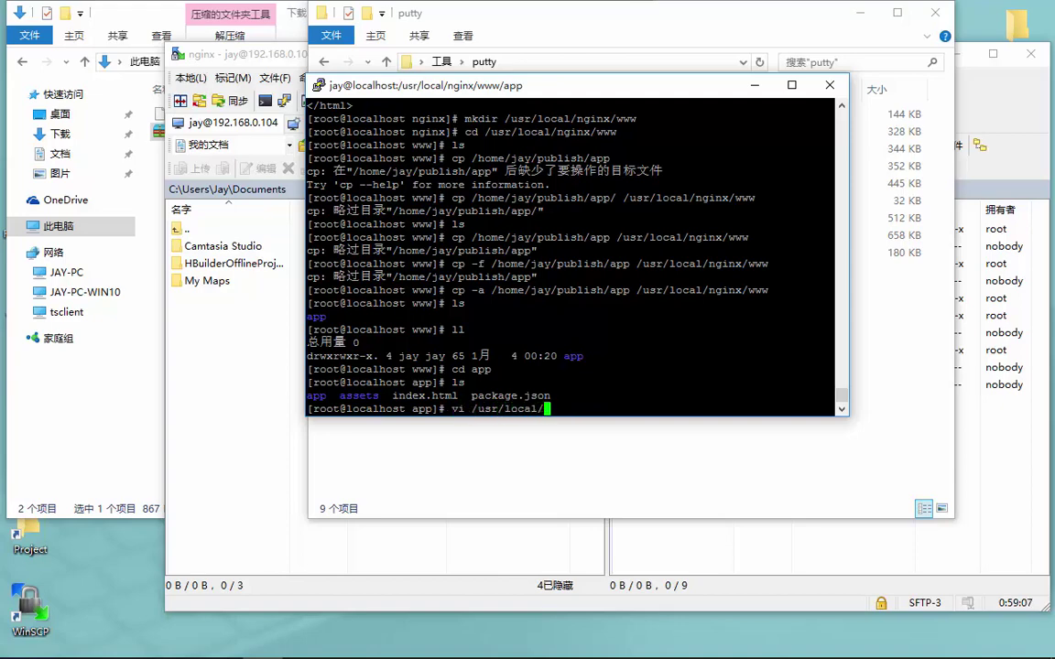
type("nginx/conf/ng")
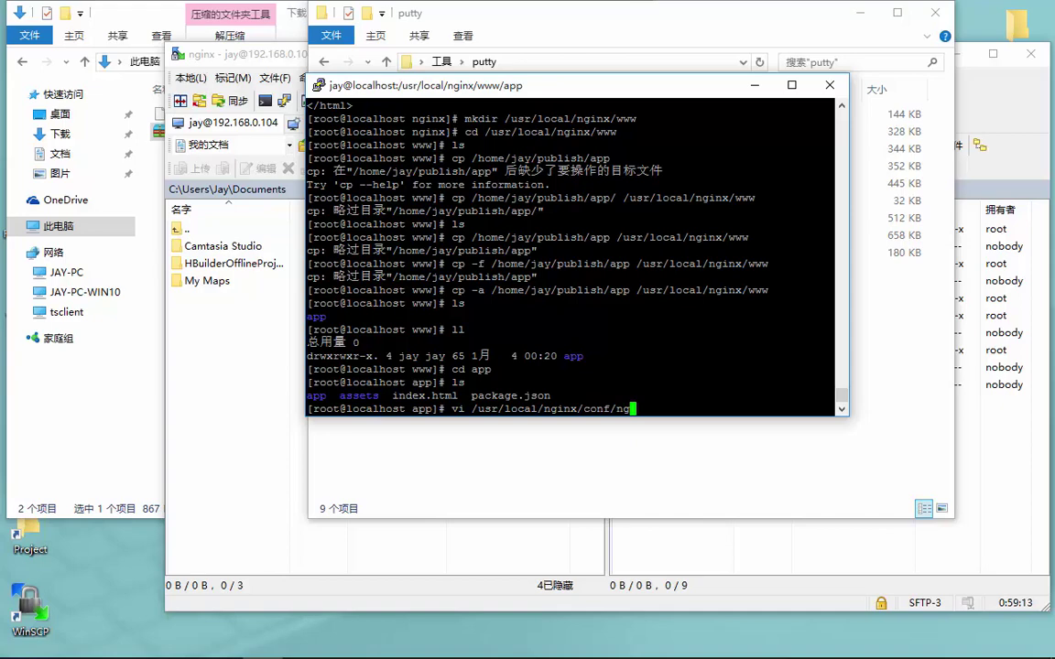
key("Tab")
Open nginx.conf in vi and delete the old publish/app root path
key("Return")
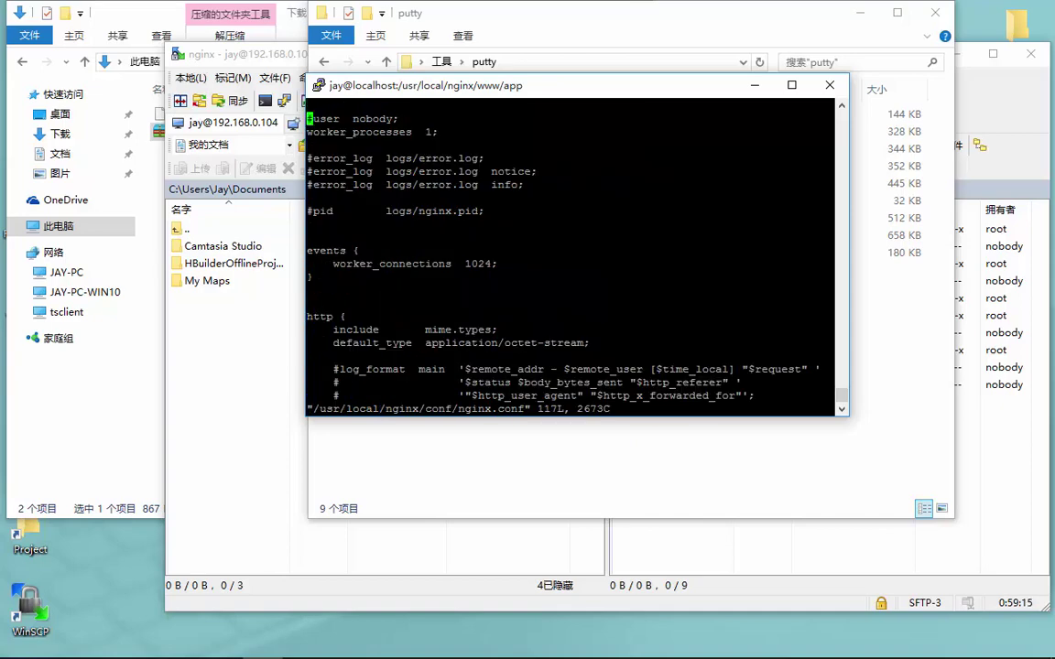
key("Down")
key("Down")
key("Down")
key("Down")
key("Down")
key("Down")
key("Down")
key("Down")
key("Down")
key("Down")
key("Down")
key("Down")
key("Down")
key("Down")
key("Down")
key("Down")
key("Down")
key("o")
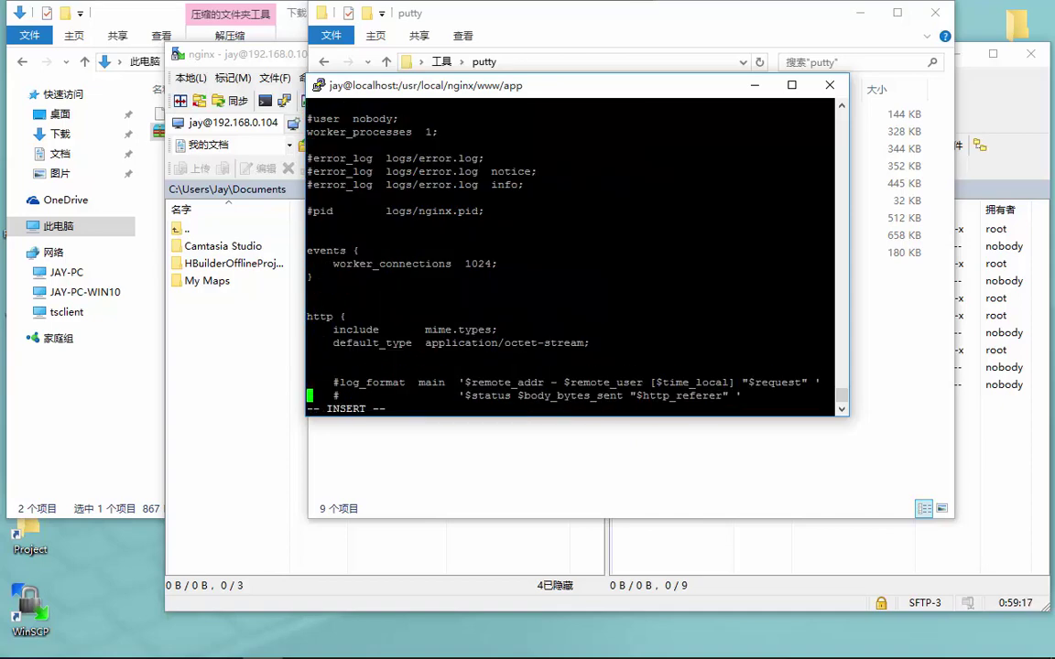
key("Delete")
key("Down")
key("Down")
key("Down")
key("Down")
key("Down")
key("Down")
key("Down")
key("Down")
key("Down")
key("Down")
key("Down")
key("Down")
key("Down")
key("Down")
key("Down")
key("Down")
key("Down")
key("Down")
key("Down")
key("Down")
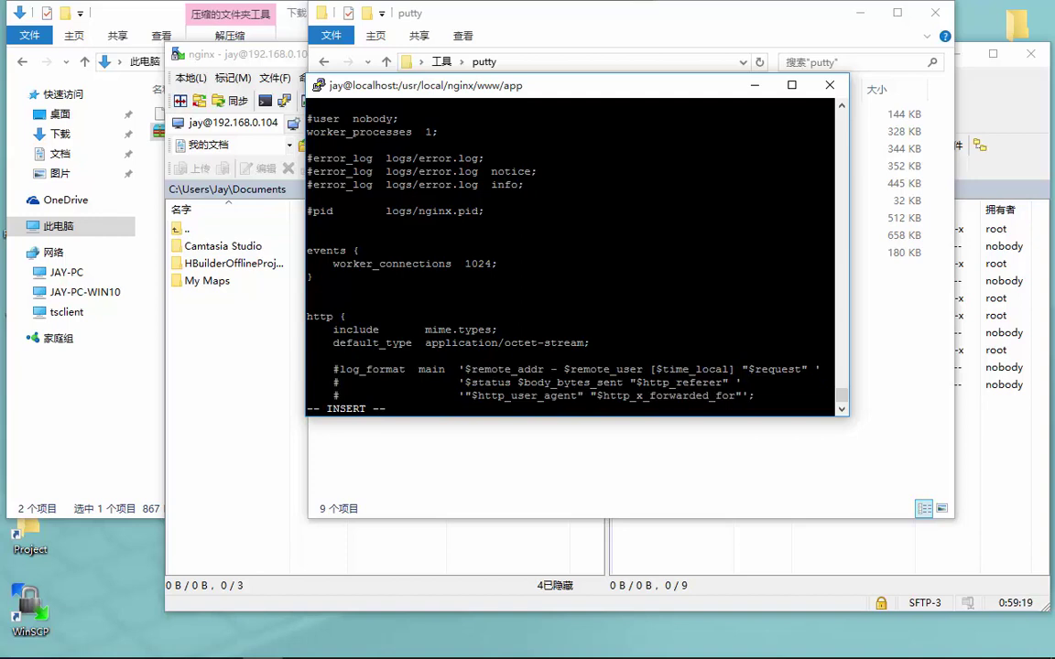
key("Up")
key("Up")
key("Up")
key("Up")
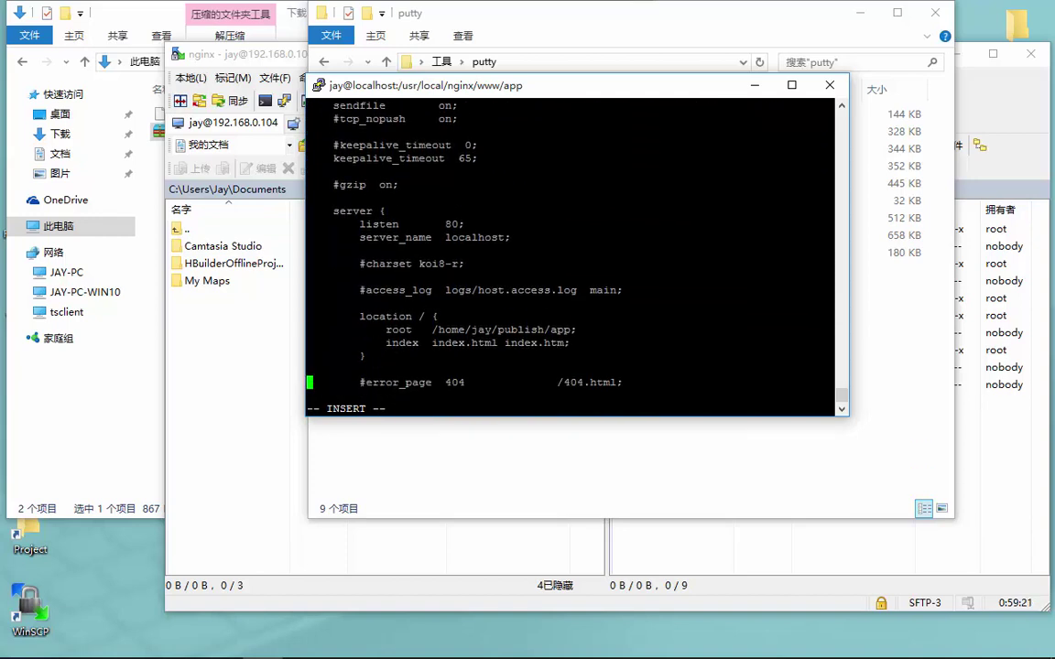
key("End")
key("Left")
key("BackSpace")
key("BackSpace")
key("BackSpace")
key("BackSpace")
key("BackSpace")
key("BackSpace")
key("BackSpace")
key("BackSpace")
key("BackSpace")
key("BackSpace")
key("BackSpace")
key("BackSpace")
key("BackSpace")
key("BackSpace")
key("BackSpace")
key("BackSpace")
key("BackSpace")
key("BackSpace")
key("BackSpace")
key("BackSpace")
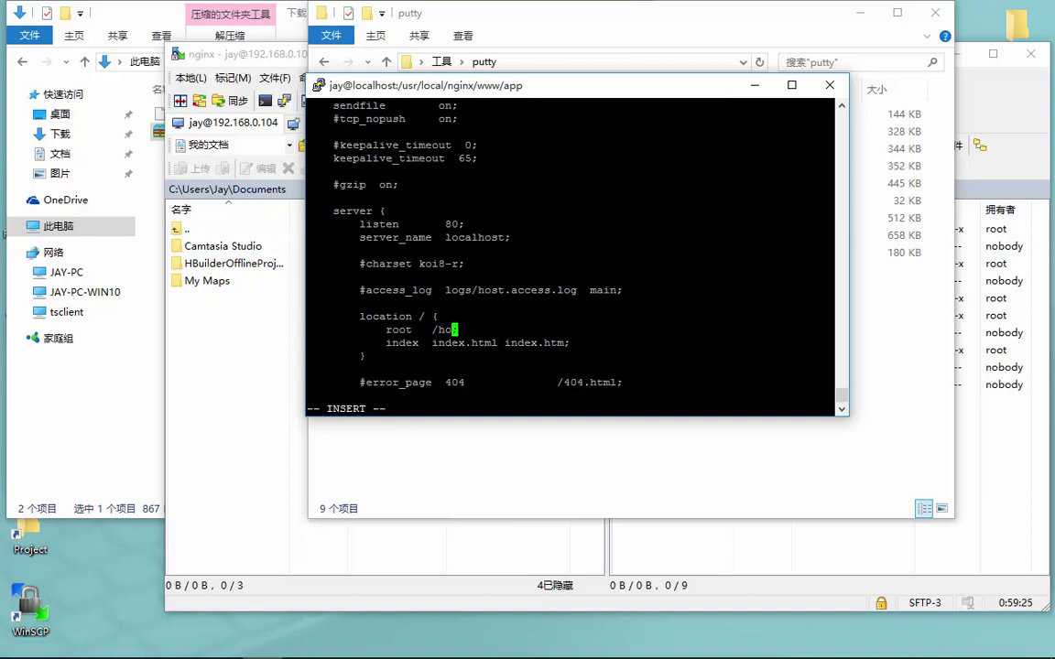
Set the root to /usr/local/nginx/www/app and save the file with :wq
type("usr/local/nginx")
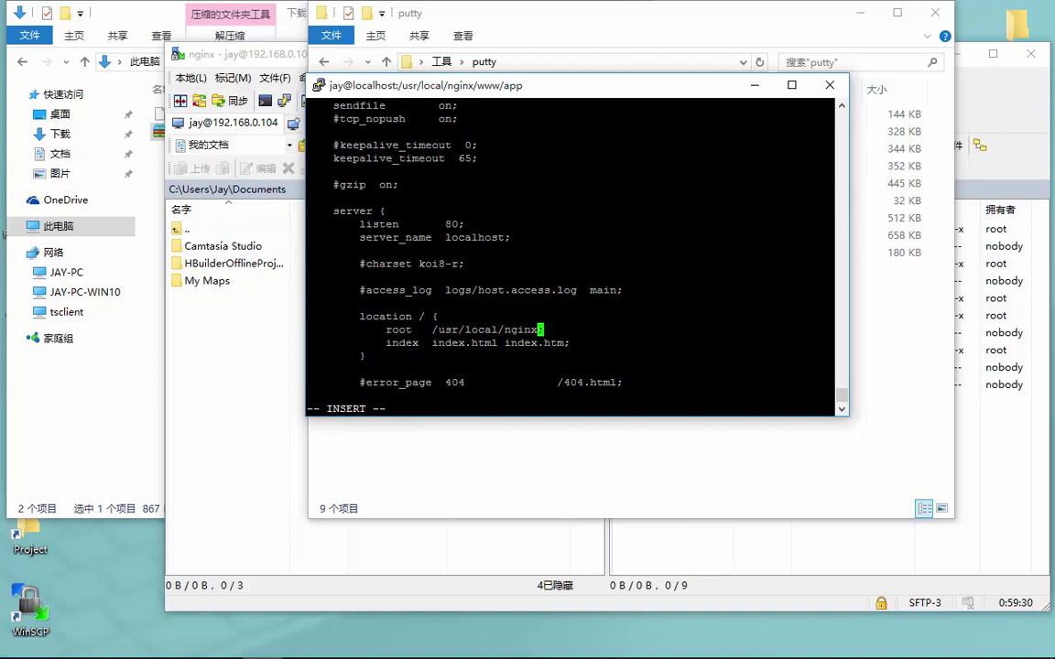
type("/www/c")
key("BackSpace")
type("app")
key("Escape")
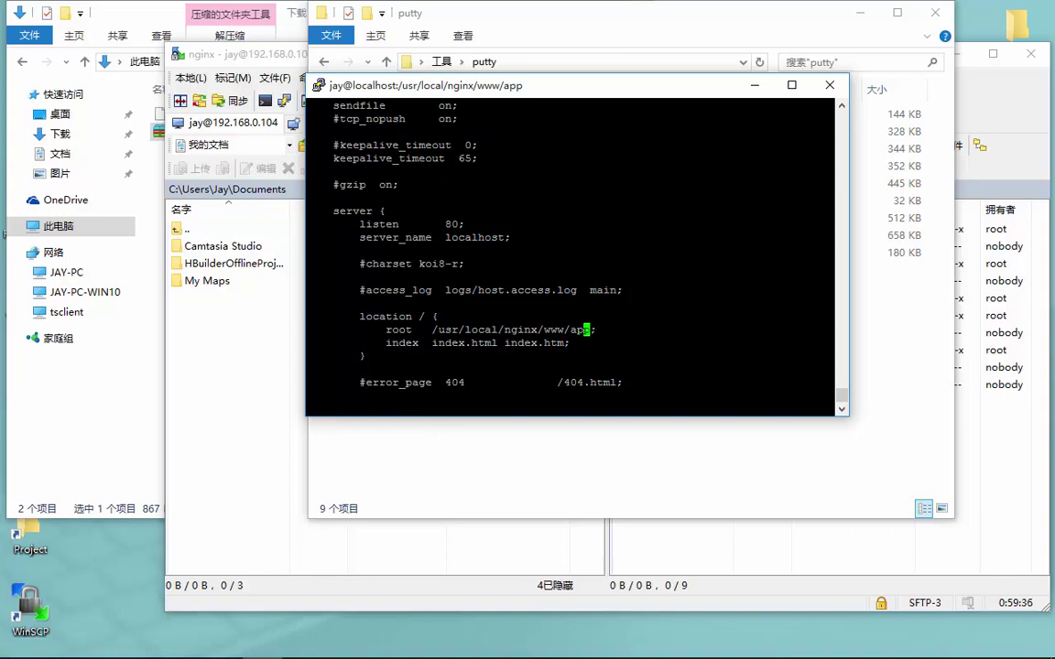
type(":wq")
key("Return")
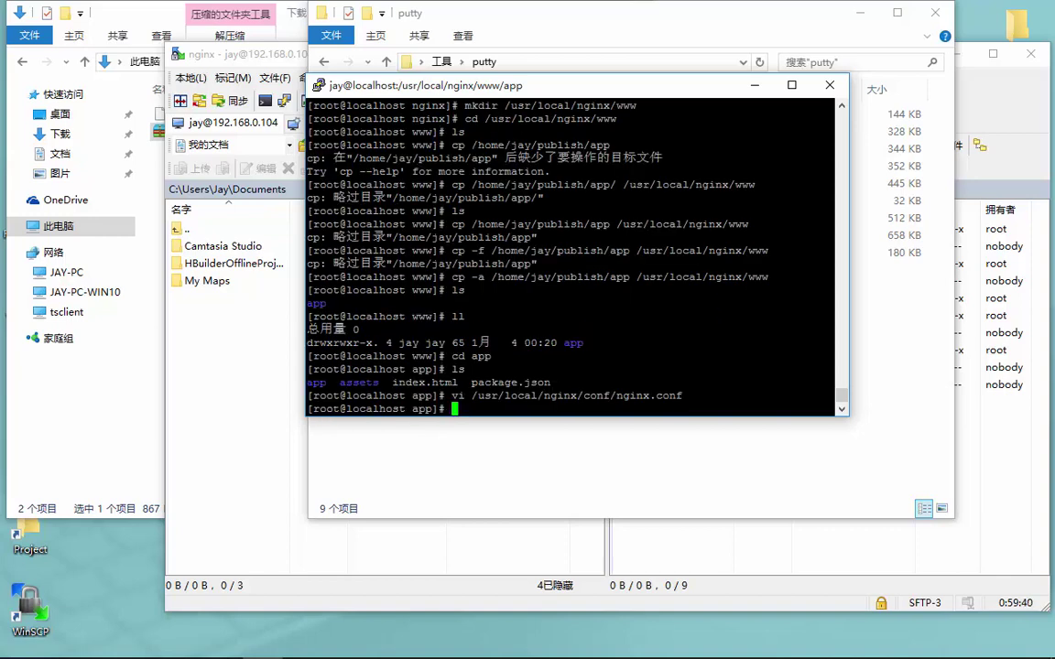
From the nginx install directory (cd ../../), reload nginx with sbin/nginx -s reload
type("ls")
key("BackSpace")
key("BackSpace")
type("nginx")
key("BackSpace")
key("BackSpace")
key("BackSpace")
key("BackSpace")
key("BackSpace")
type("cd ../../")
key("Return")
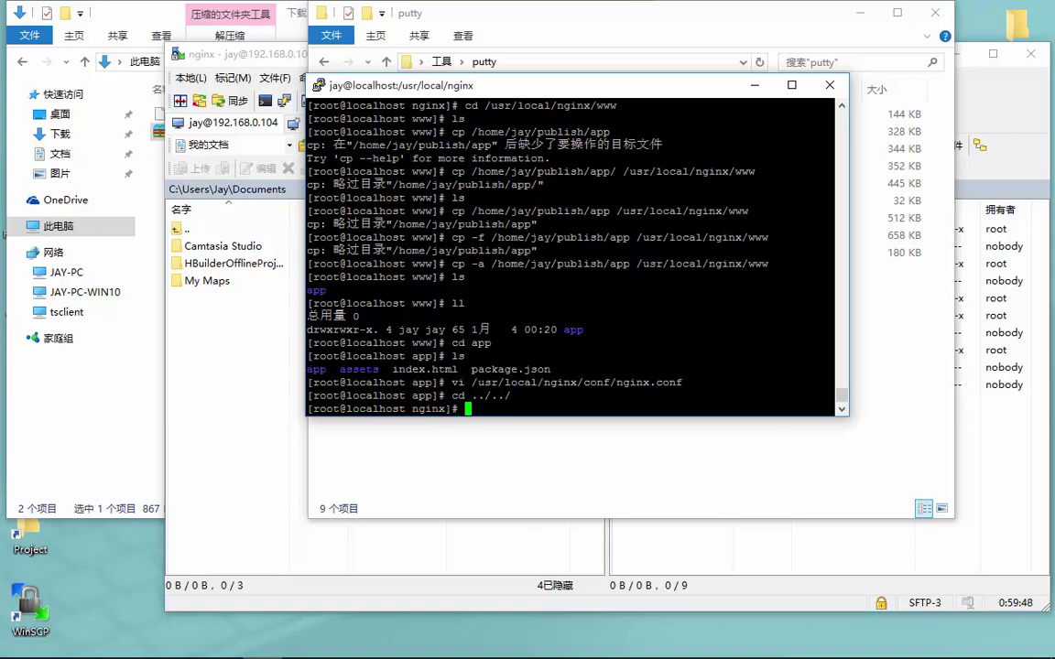
type("sbin/nginx .")
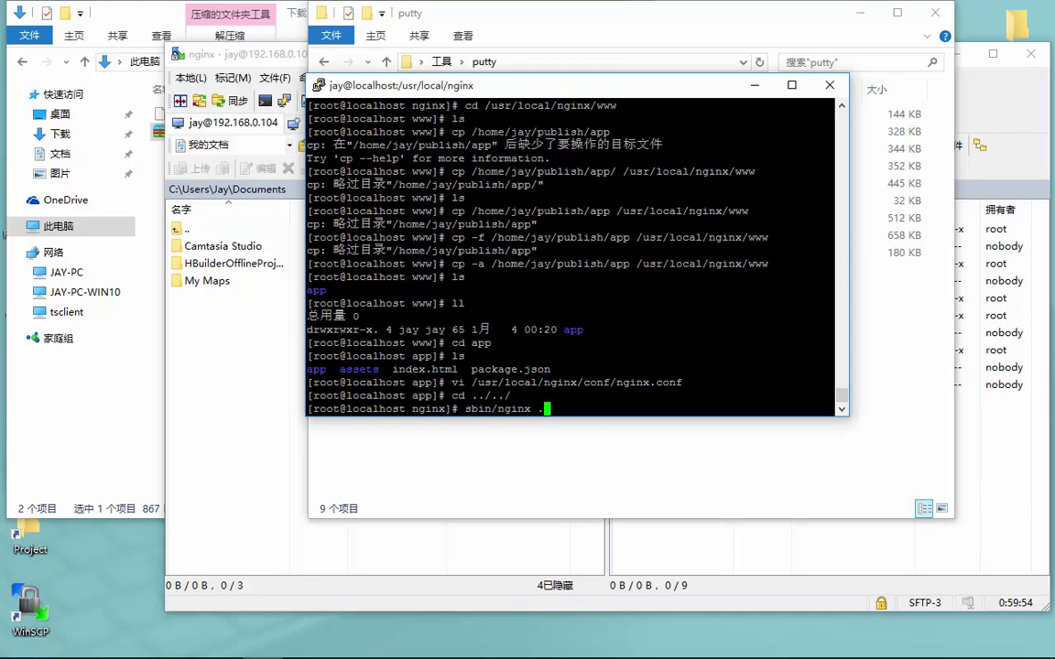
key("BackSpace")
type("-s reload")
key("Return")
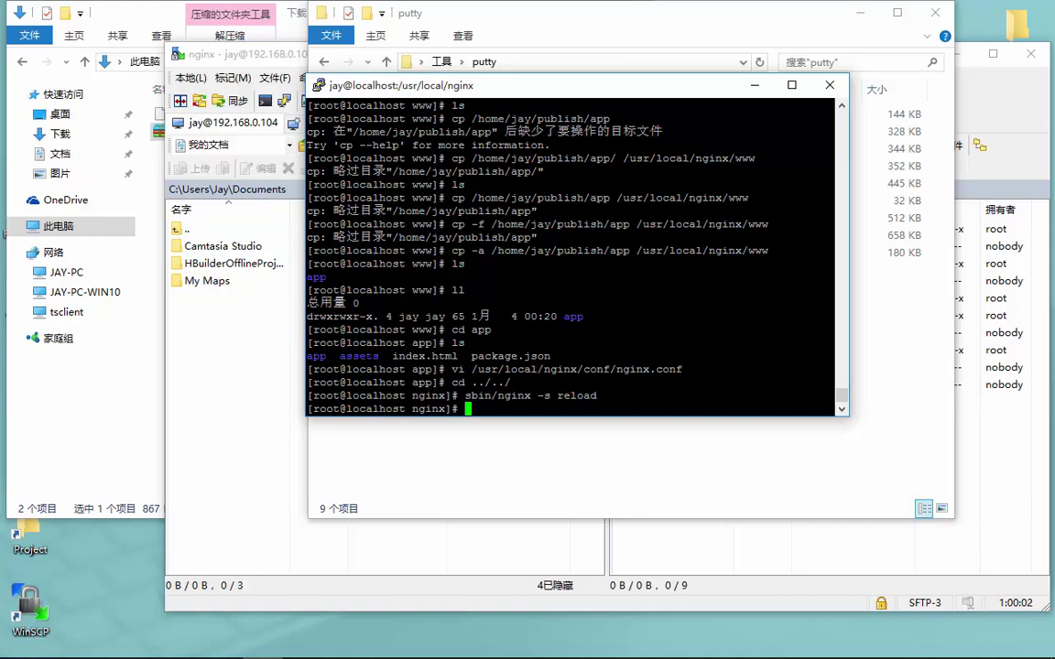
Fetch localhost:8080 with curl to verify the app's index.html is served
type("curl localhost")
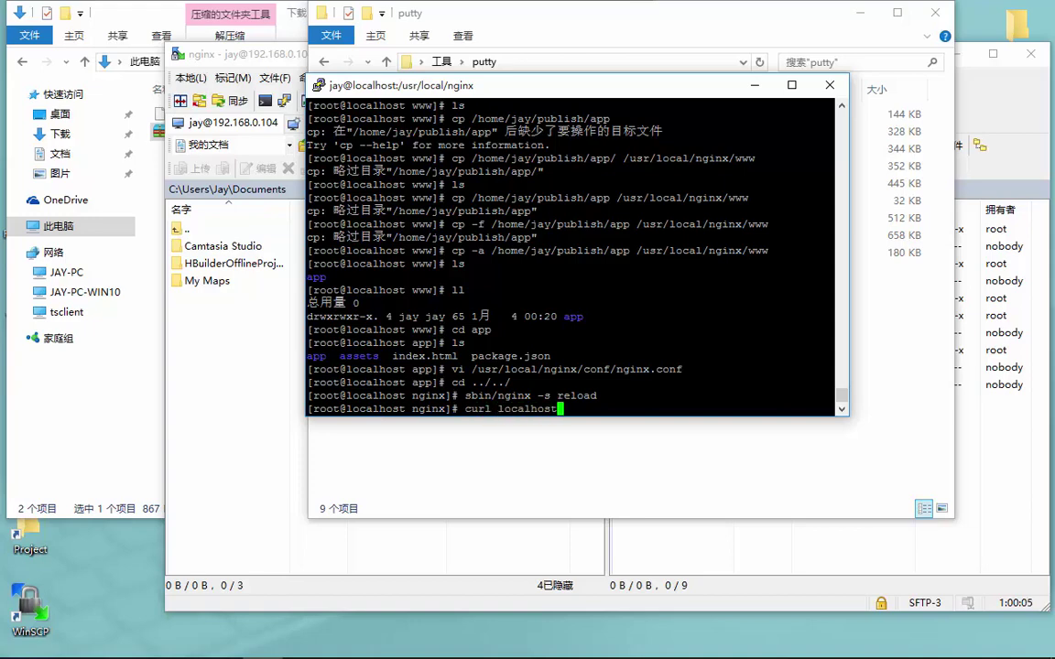
type(":8080")
key("Return")
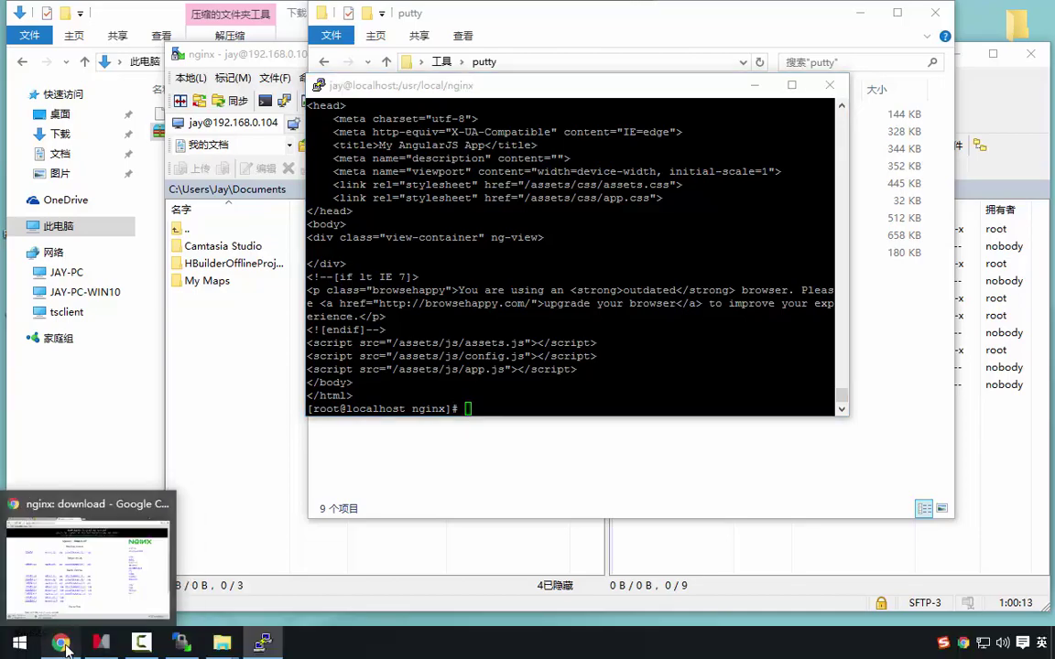
left_click(83, 595)
Load 192.168.0.104 in a new Chrome tab and submit the login form with the account credentials
left_click(505, 10)
type("1")
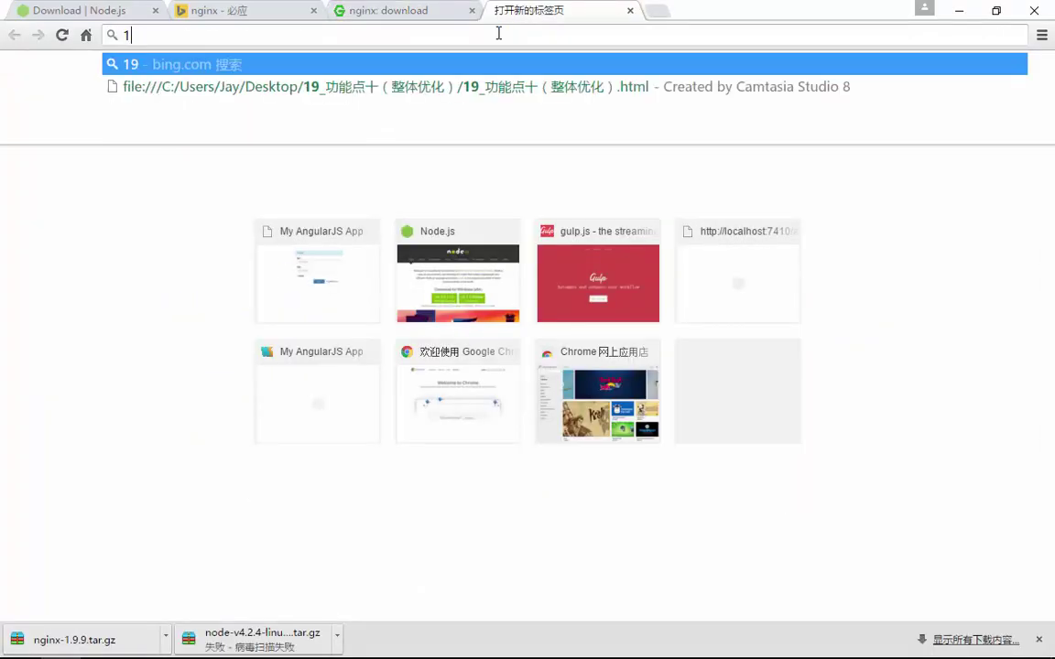
type("92.168.0.104")
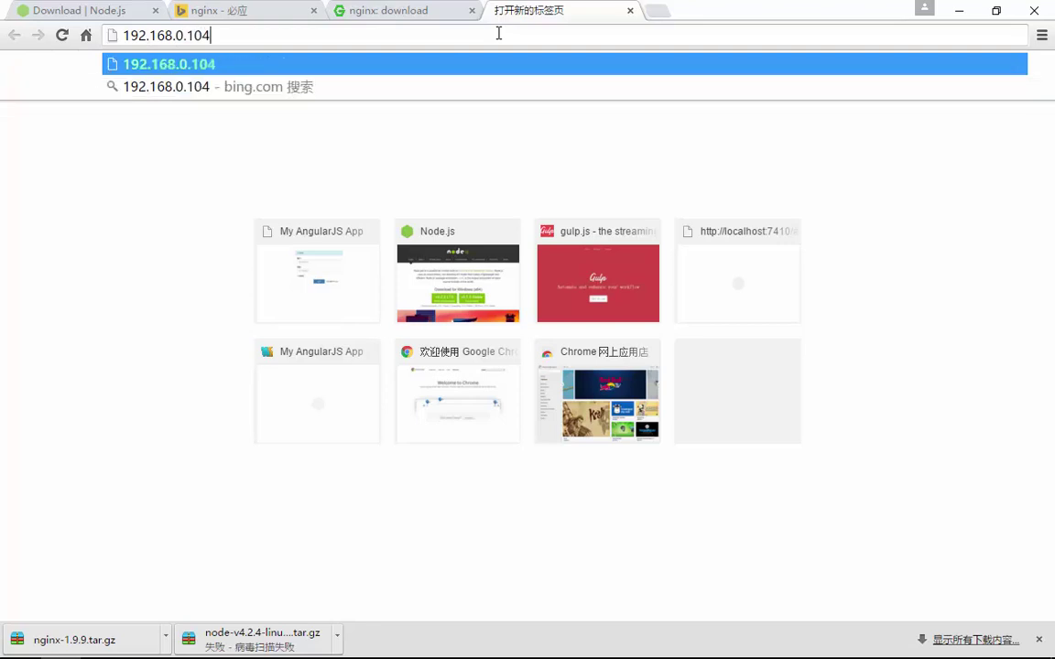
key("Return")
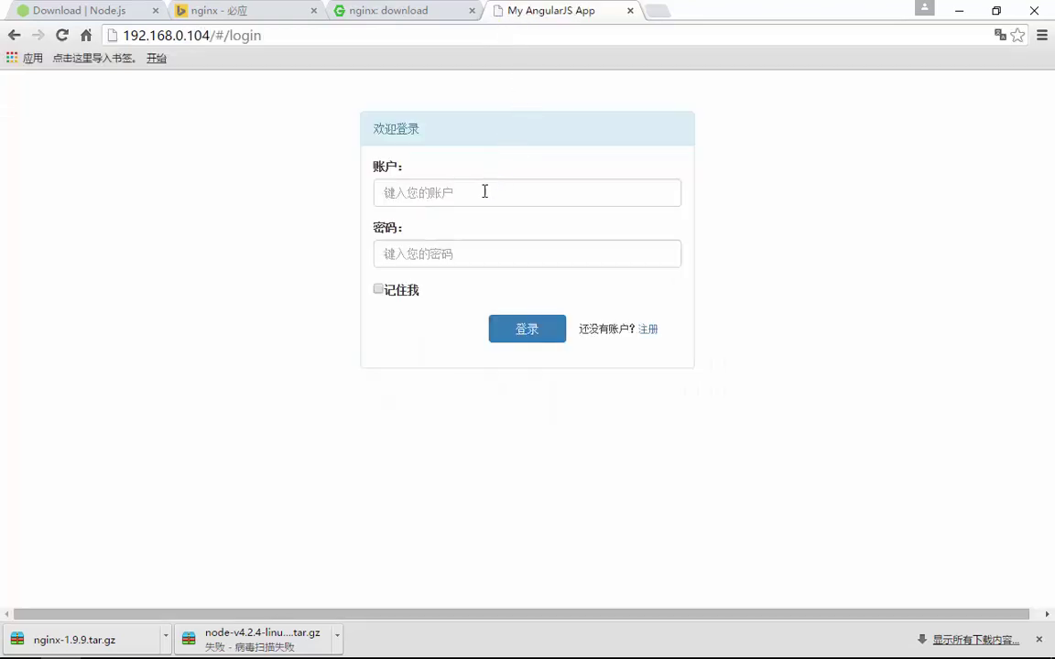
left_click(485, 191)
type("admin")
key("Tab")
type("admin")
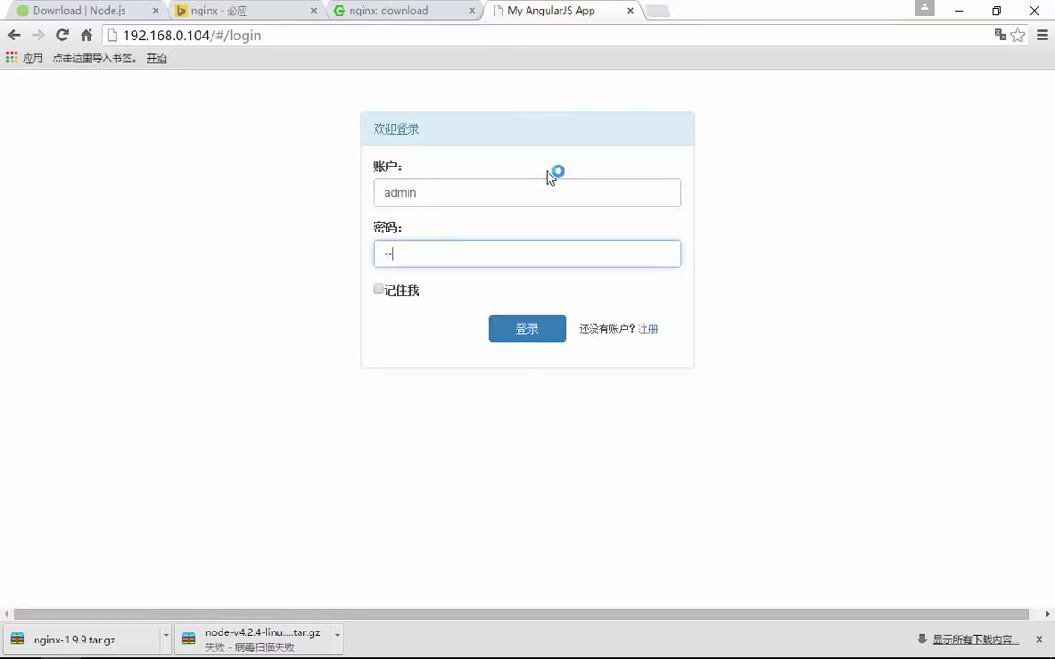
left_click(515, 340)
With DevTools Network open, resubmit the login and inspect the failing login request
key("F12")
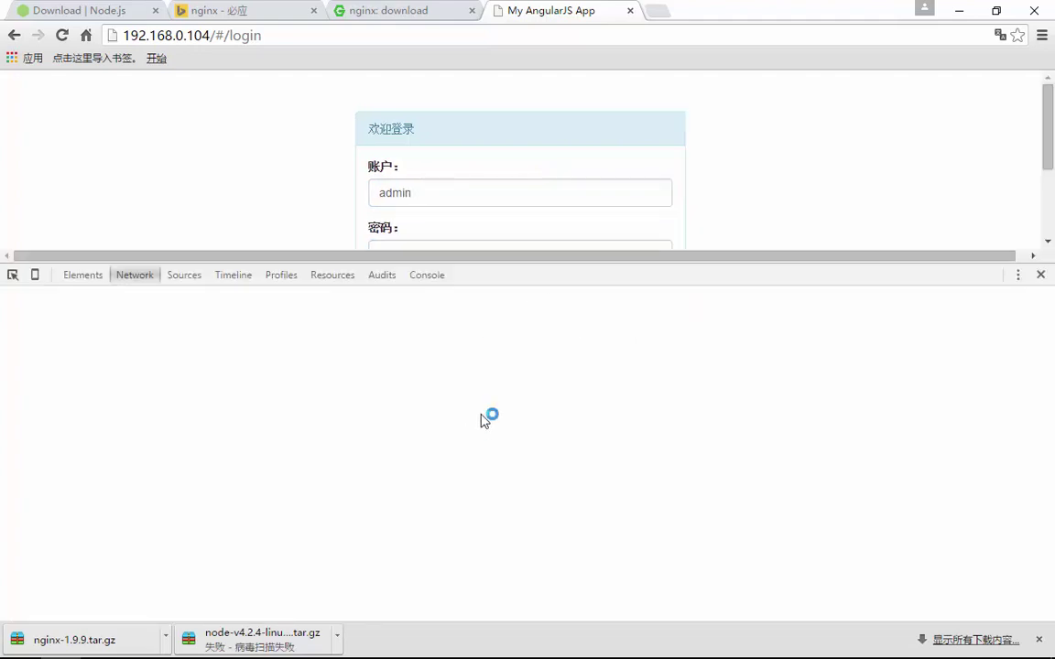
left_click(85, 275)
left_click(142, 275)
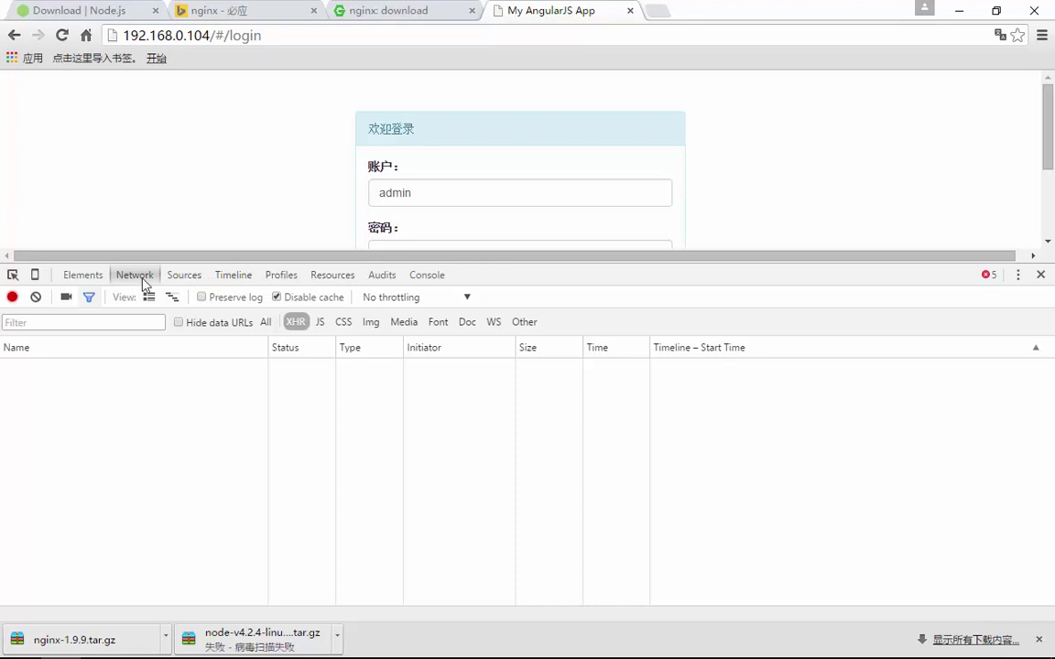
scroll(359, 231, "down", 2)
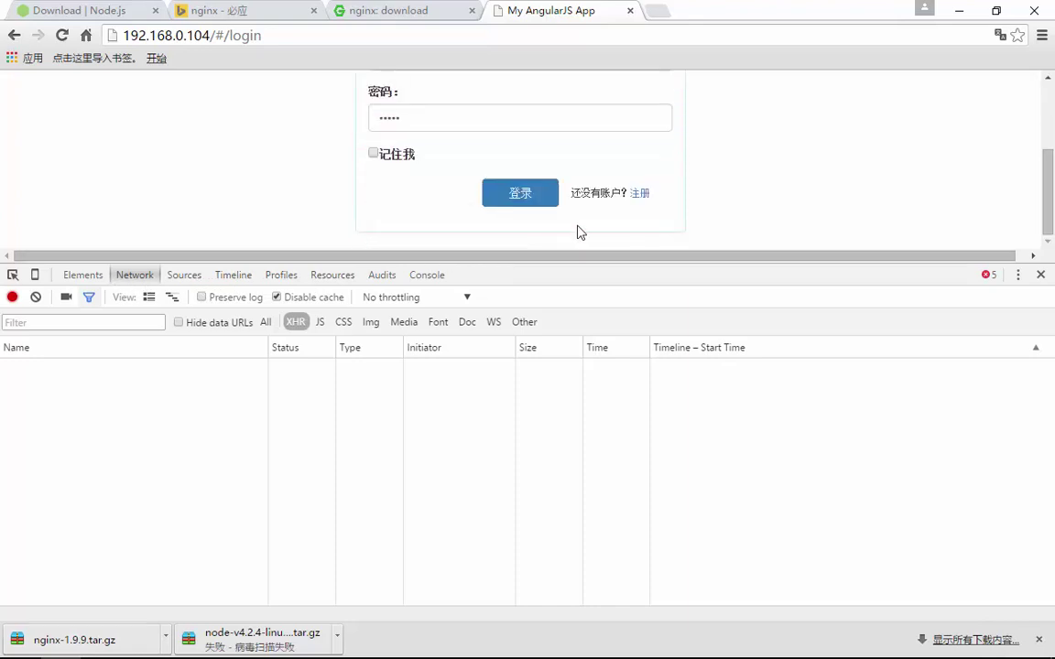
left_click(540, 195)
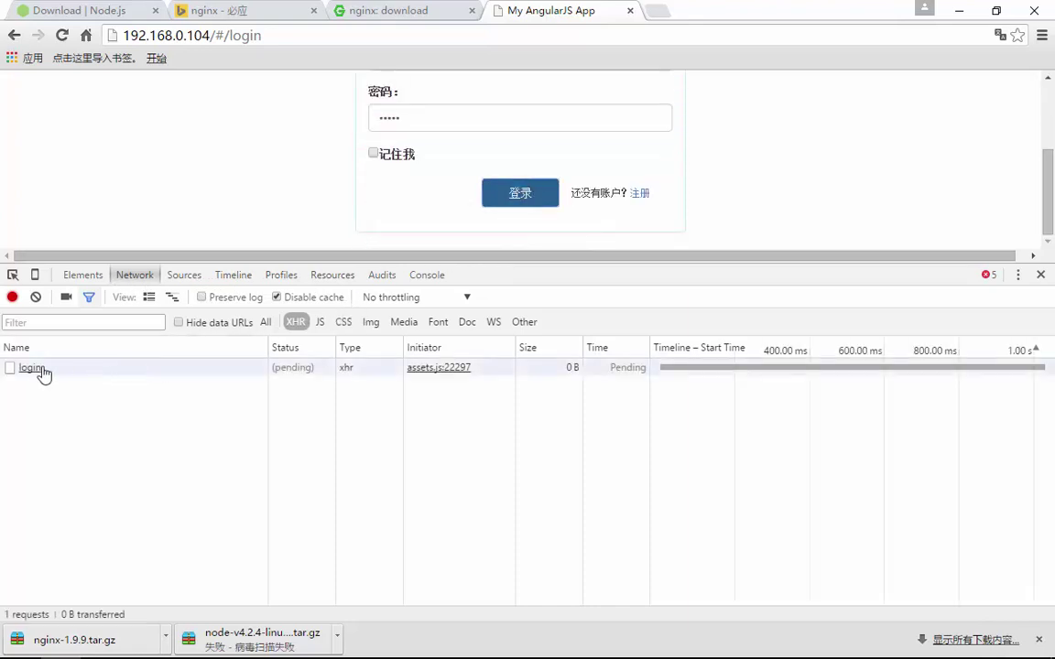
left_click(42, 369)
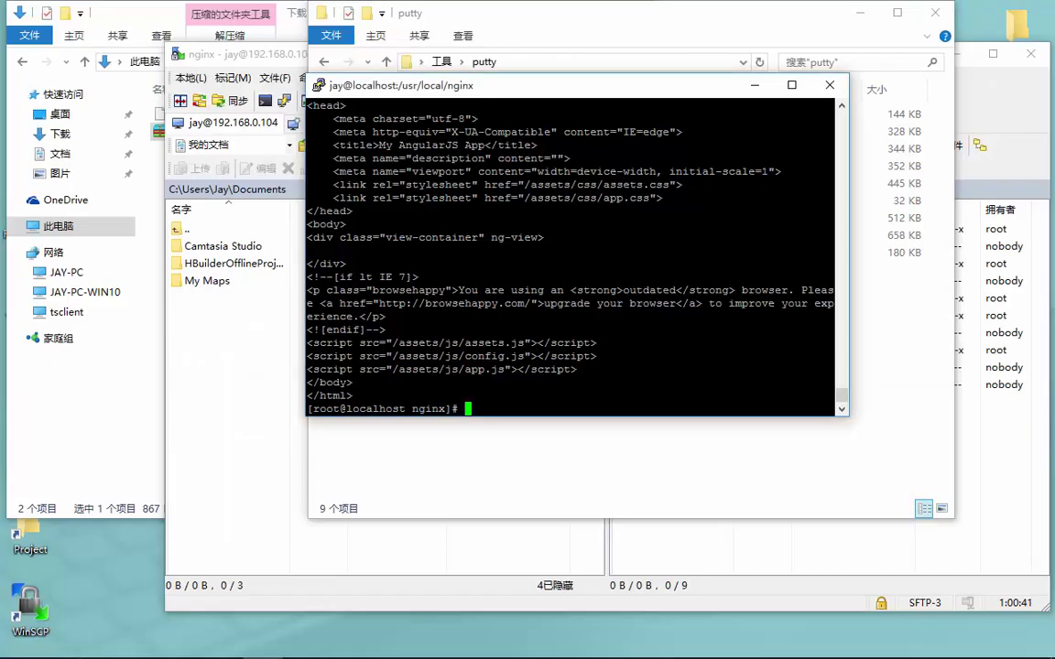
Reopen /usr/local/nginx/conf/nginx.conf in vi and scroll to the server block and proxy_pass example
key("Up")
key("Up")
key("Up")
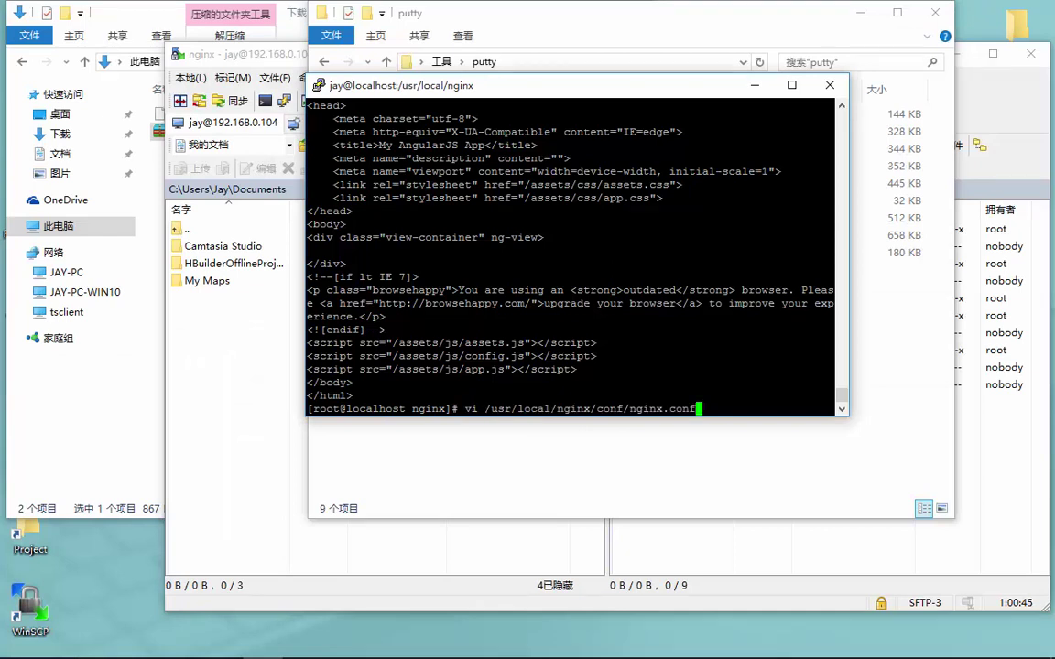
key("Return")
key("Down")
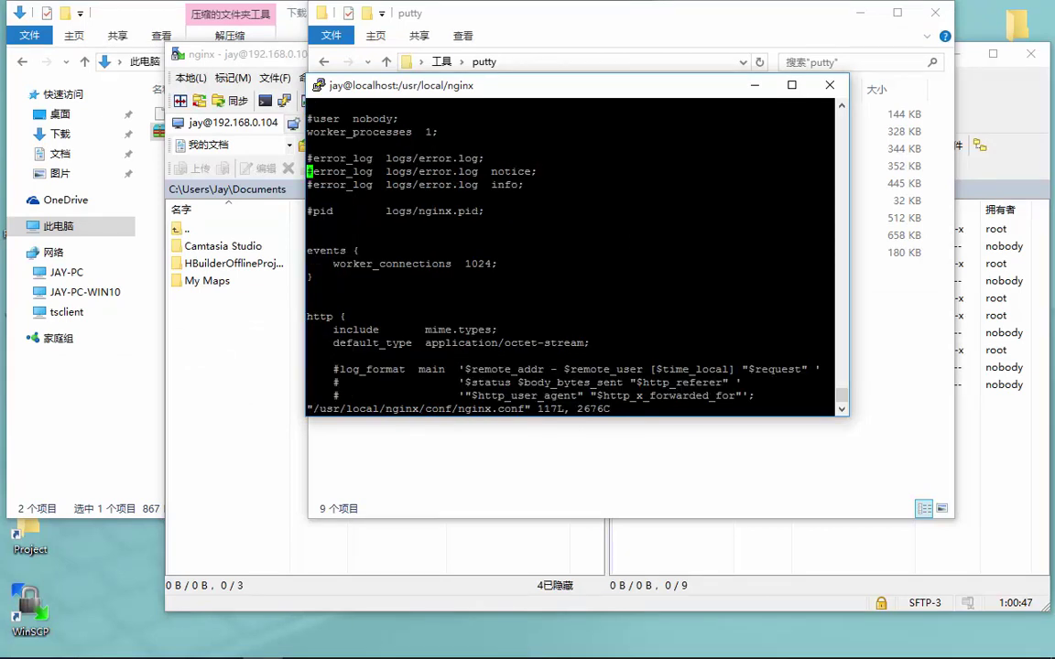
key("Down")
key("Down")
key("Down")
key("Down")
key("Down")
key("Down")
key("Down")
key("Down")
key("Down")
key("Down")
key("Down")
key("Down")
key("Down")
key("Down")
key("Down")
key("Down")
key("Down")
key("Down")
key("Down")
key("Down")
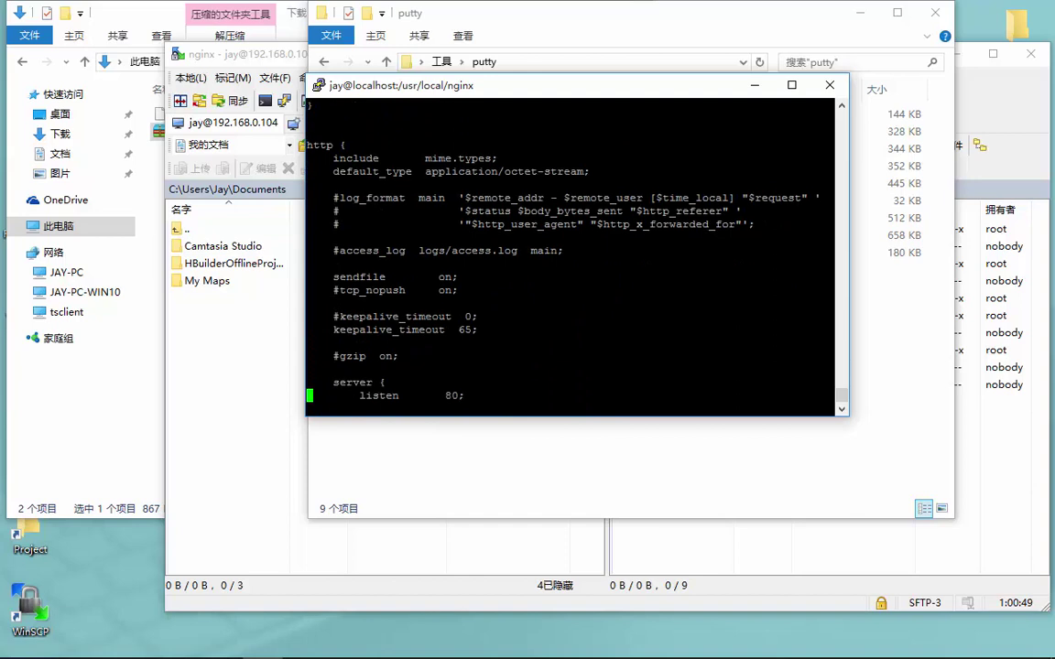
key("Down")
key("Down")
key("Down")
key("Down")
key("Down")
key("Down")
key("Down")
key("Down")
key("Down")
key("Down")
key("Down")
key("Down")
key("Down")
key("Down")
key("Down")
key("Down")
key("Down")
key("Down")
key("Down")
key("Down")
key("Down")
key("Down")
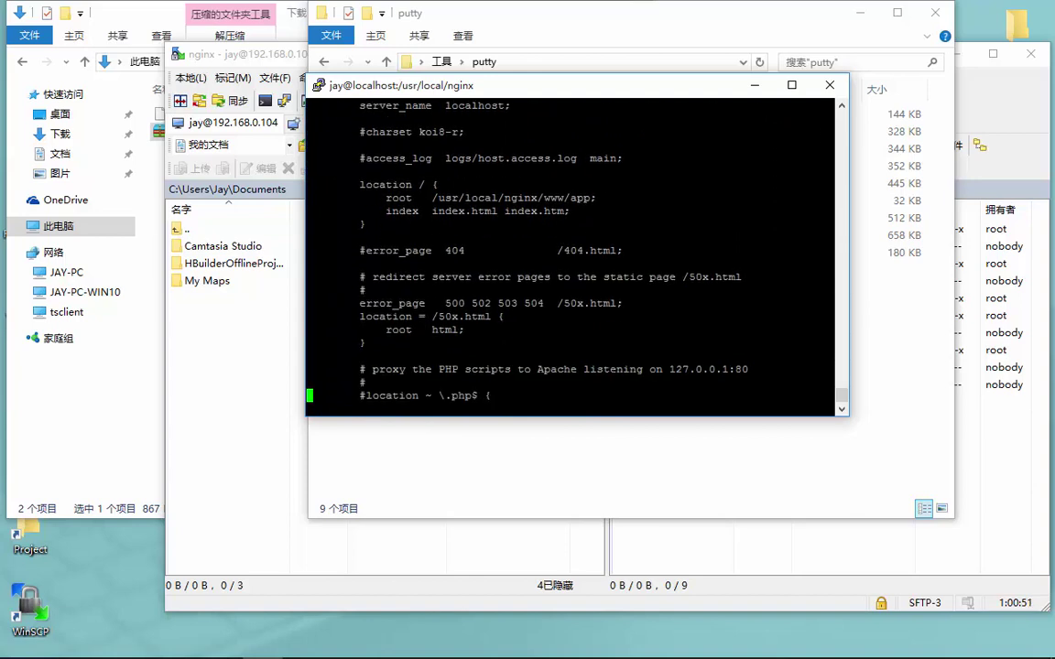
key("Up")
key("Up")
key("Up")
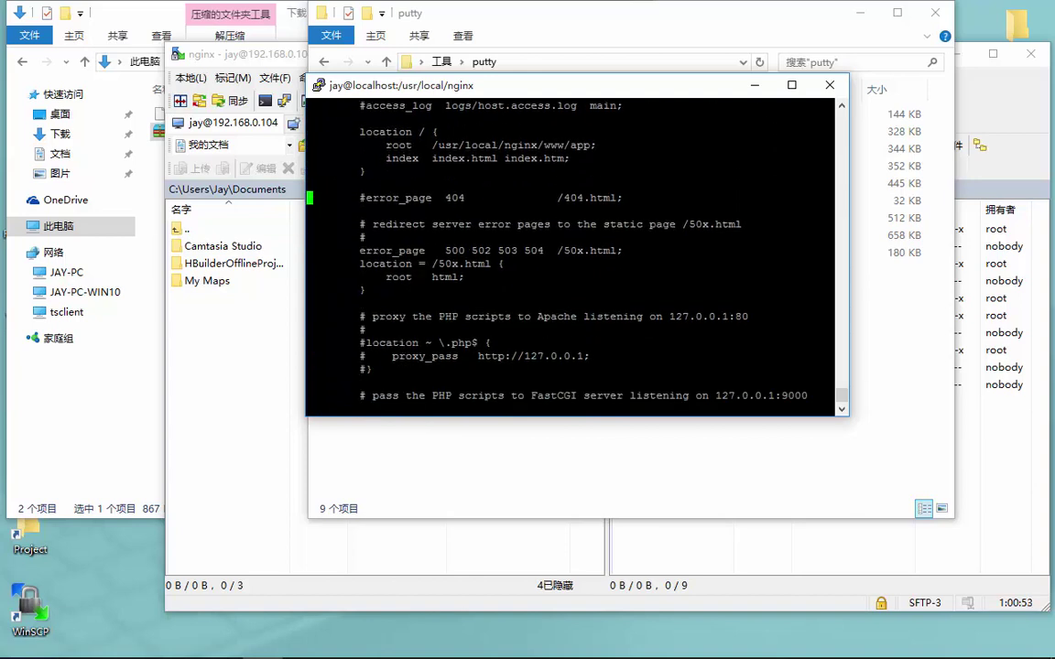
key("Up")
key("Up")
key("Up")
key("Up")
key("Up")
key("Up")
key("Up")
key("Up")
key("Up")
key("Up")
key("Up")
key("Up")
key("Up")
key("Up")
key("Up")
key("Up")
key("Up")
key("Up")
key("Up")
key("Up")
key("Down")
key("Down")
key("Down")
key("Down")
key("Down")
key("Down")
key("Down")
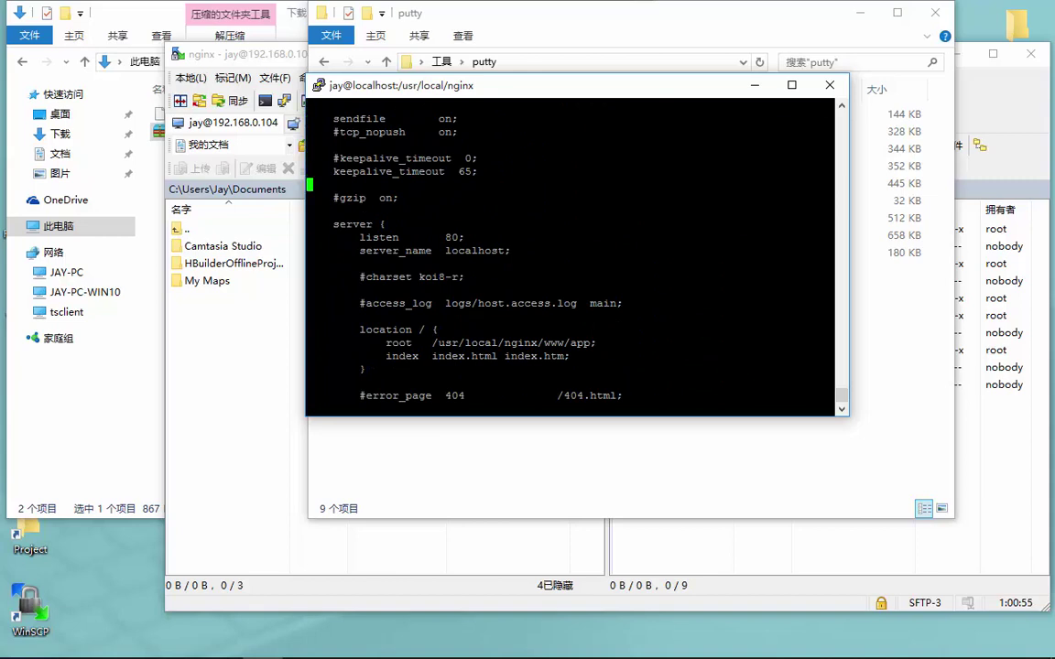
key("Down")
key("Down")
Open a new unindented 'server {' block on a line below the gzip setting
key("o")
key("Tab")
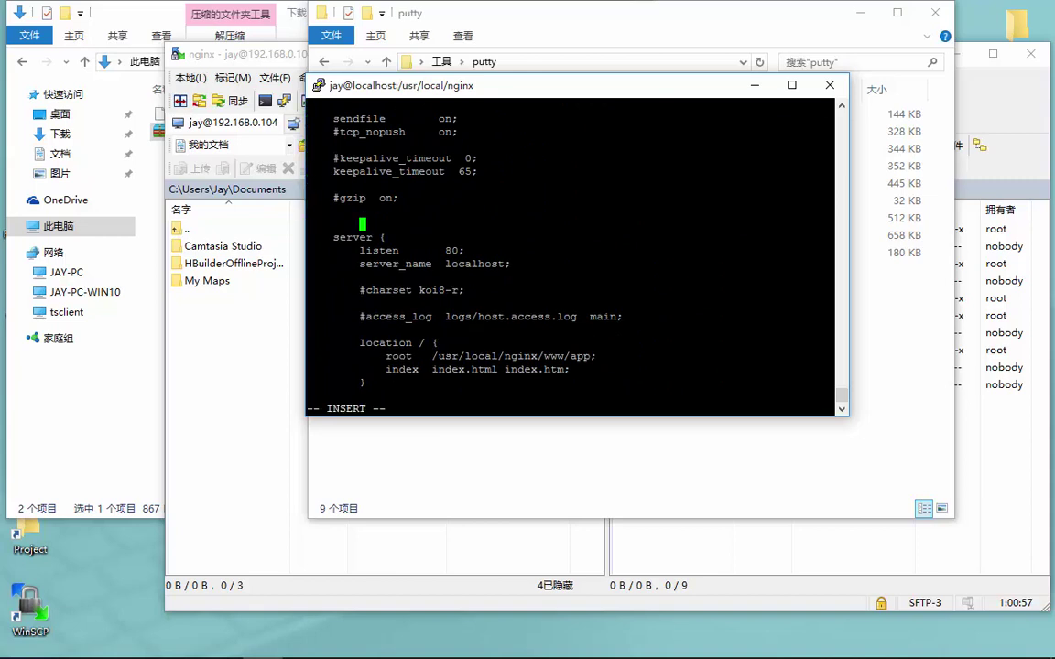
key("BackSpace")
type("server {")
key("Return")
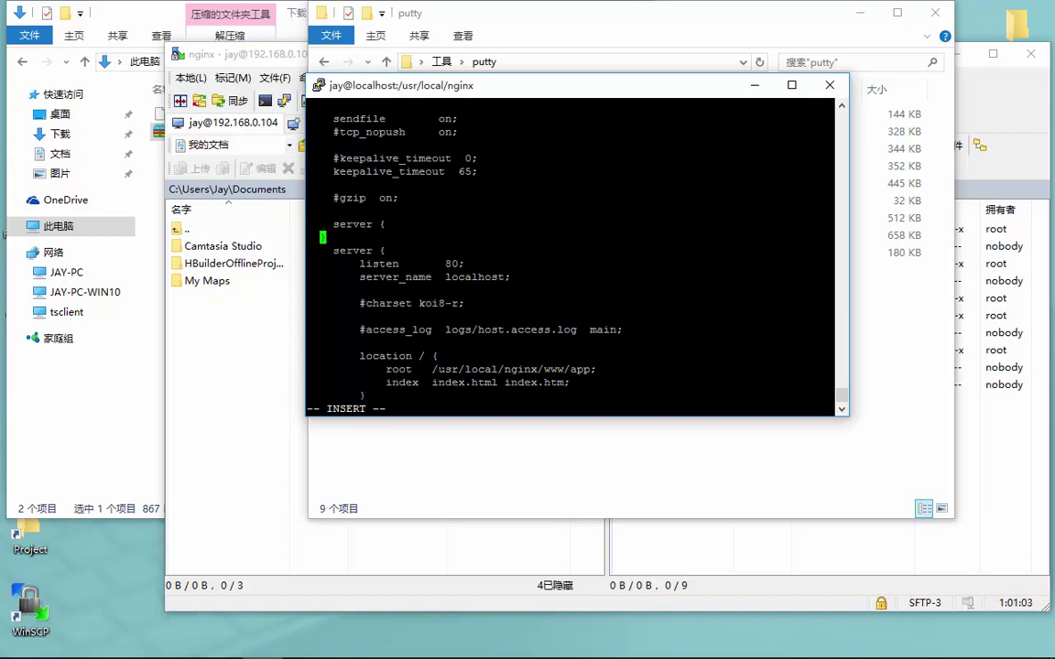
key("Return")
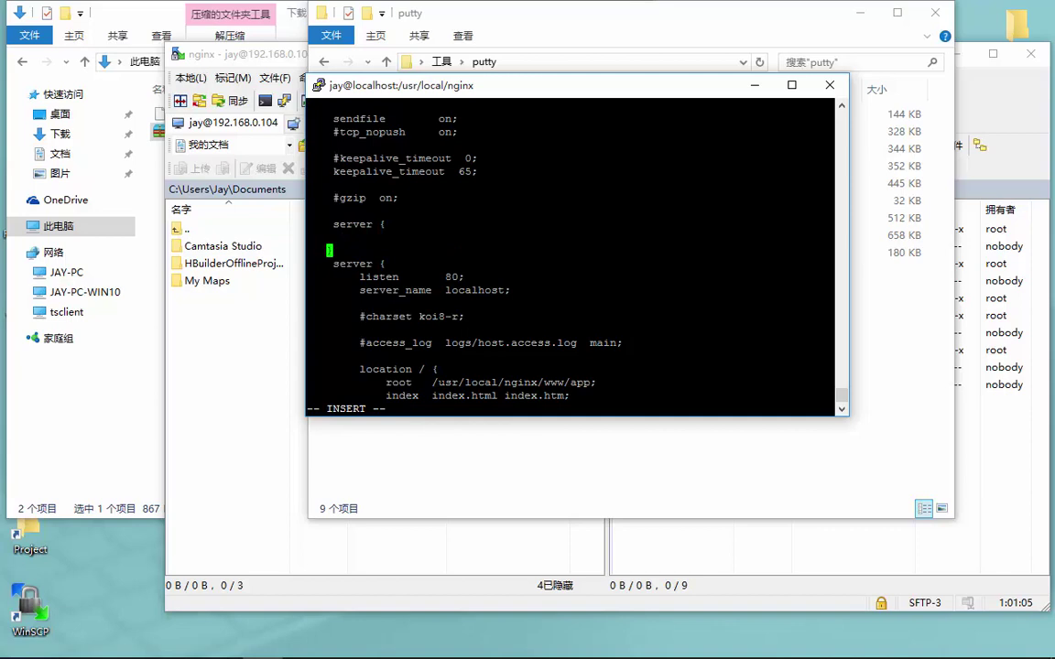
key("Up")
Fill the block with 'listen 8000;' and 'server_name localhost;', cleaning up stray lines
type("listen")
key("KP_8")
key("KP_0")
key("KP_0")
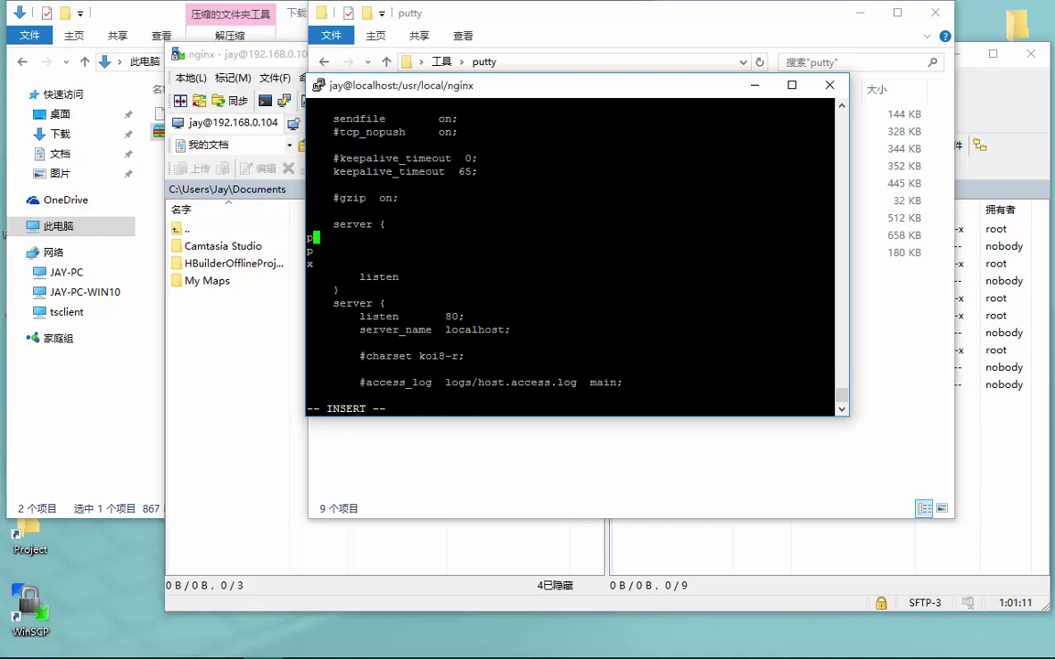
key("BackSpace")
key("BackSpace")
key("Down")
key("Down")
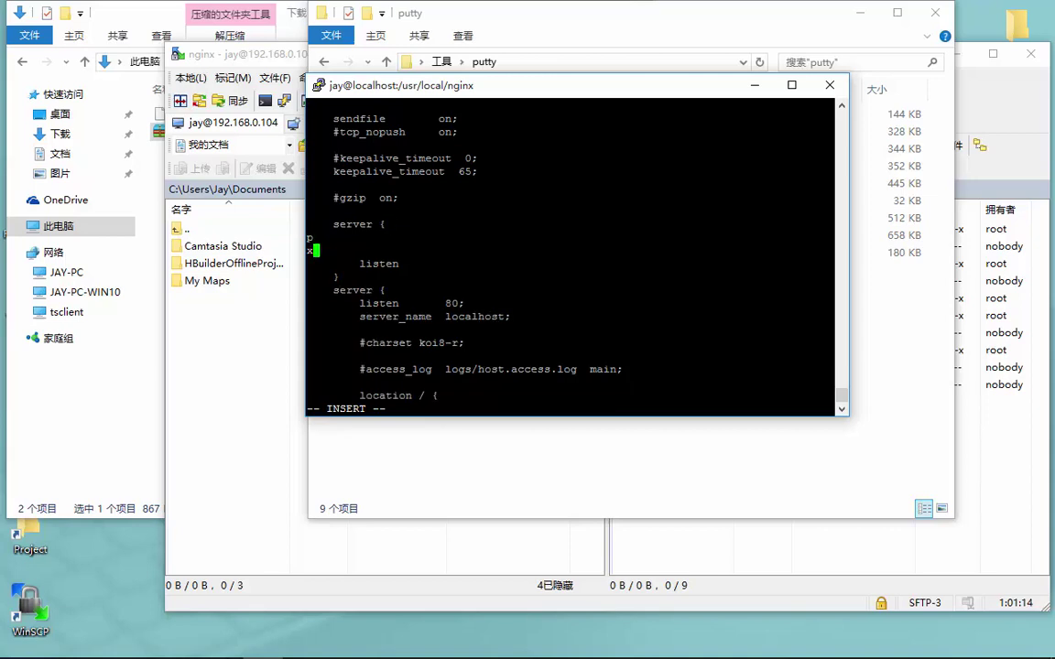
key("BackSpace")
key("BackSpace")
key("BackSpace")
key("BackSpace")
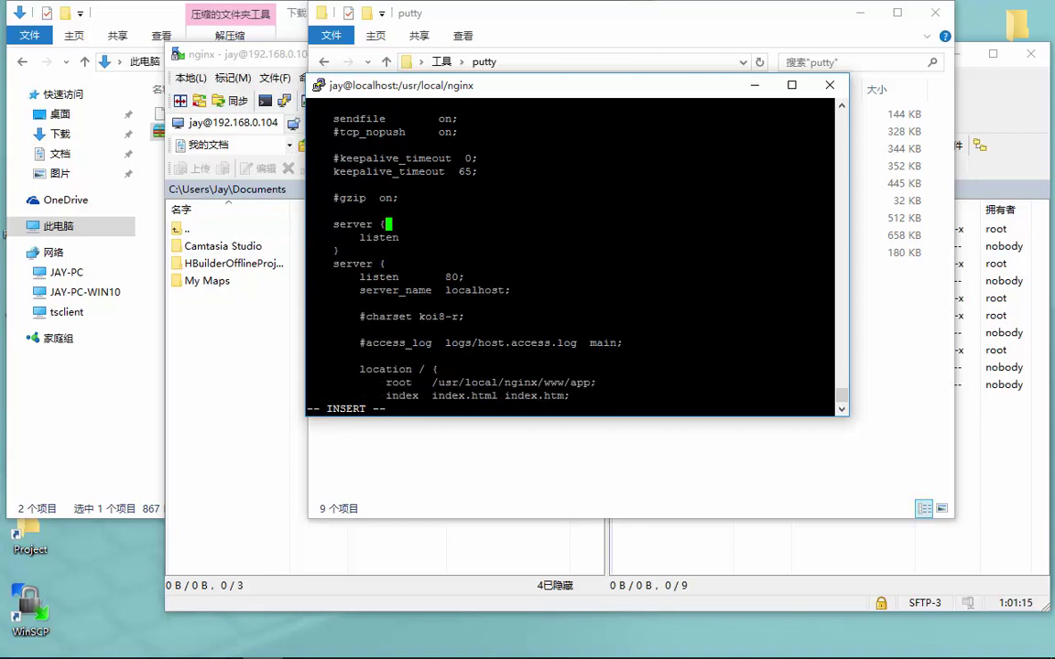
key("Down")
key("End")
type("listen 8000;")
key("Return")
key("Tab")
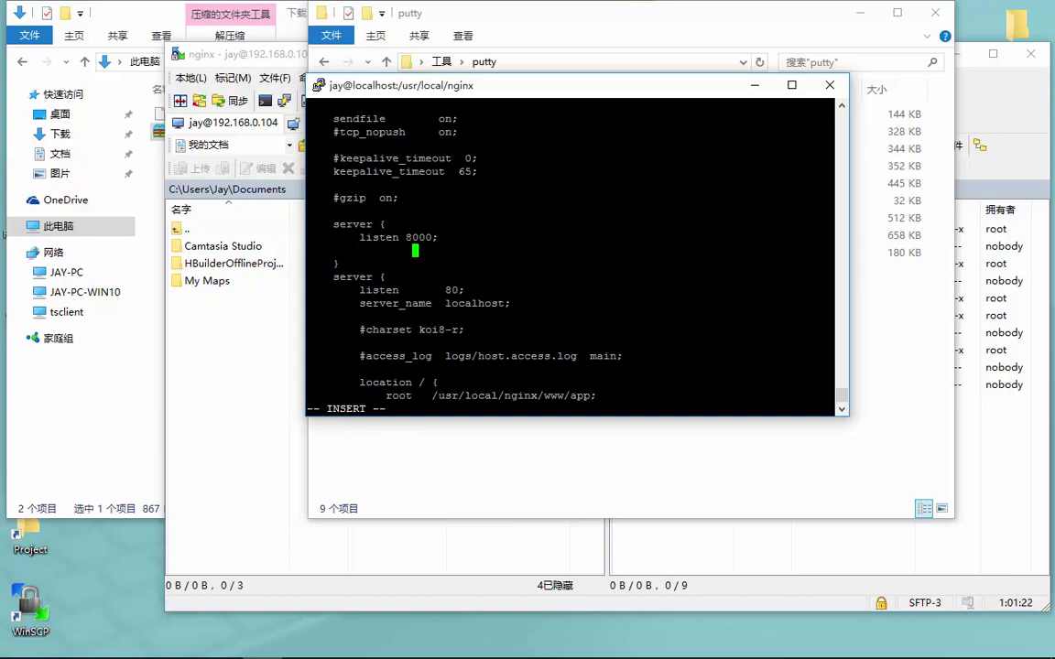
key("BackSpace")
type("server_name local")
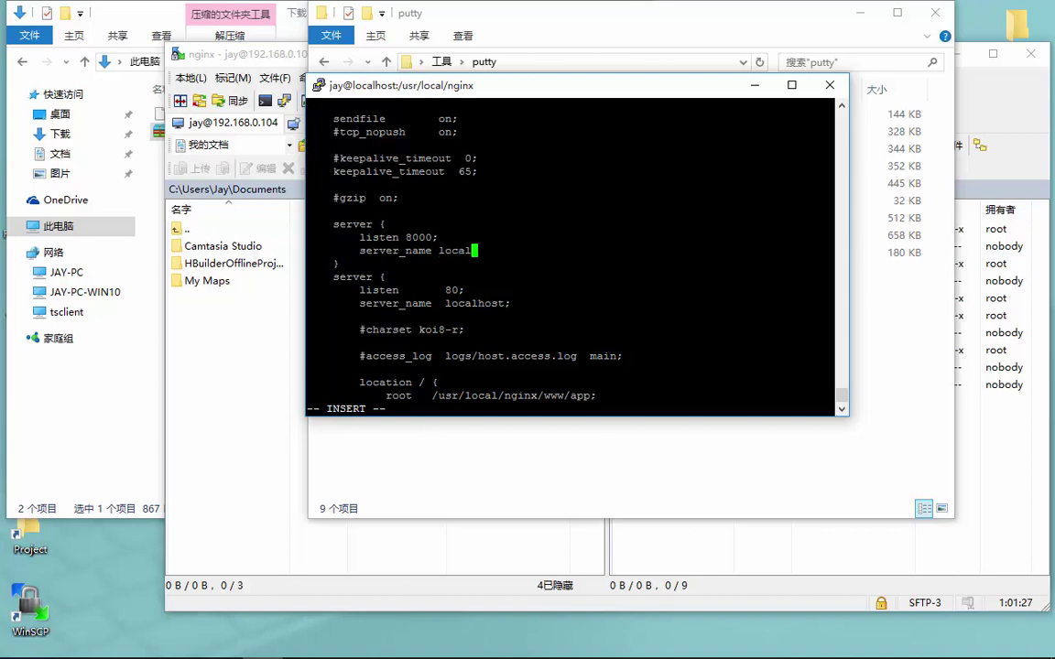
type("host;")
key("Return")
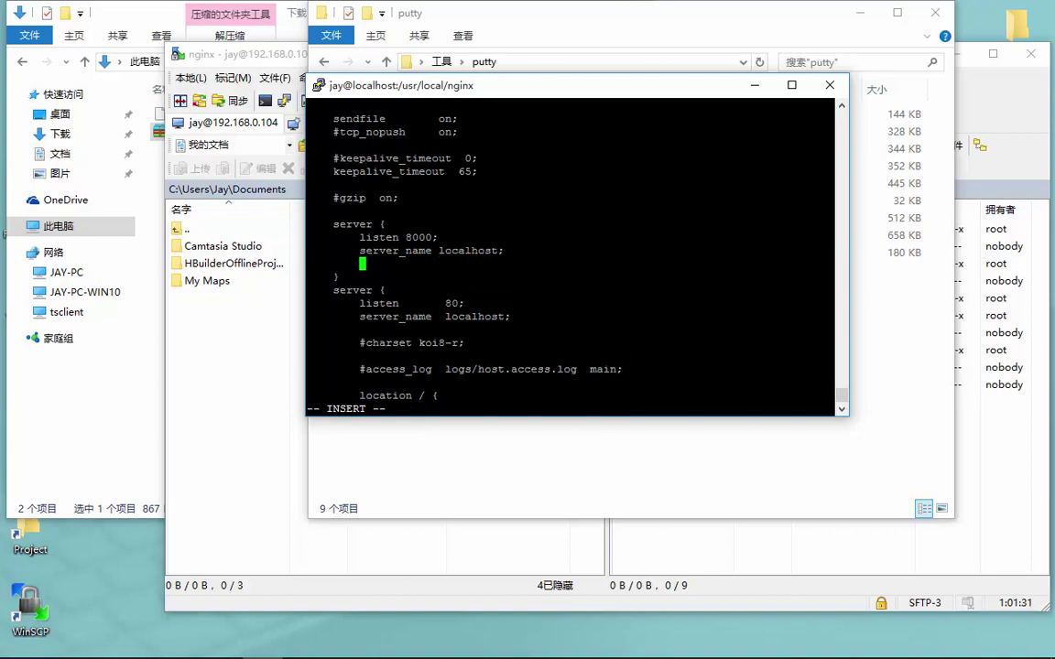
type("location / {")
key("Return")
key("Return")
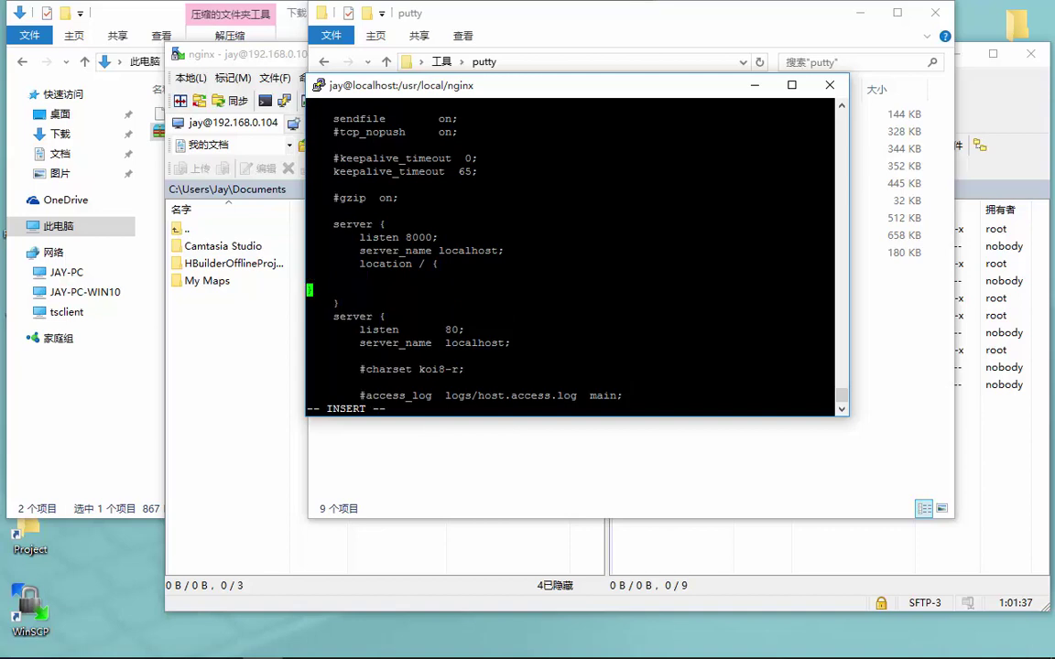
key("Tab")
type("http+pas")
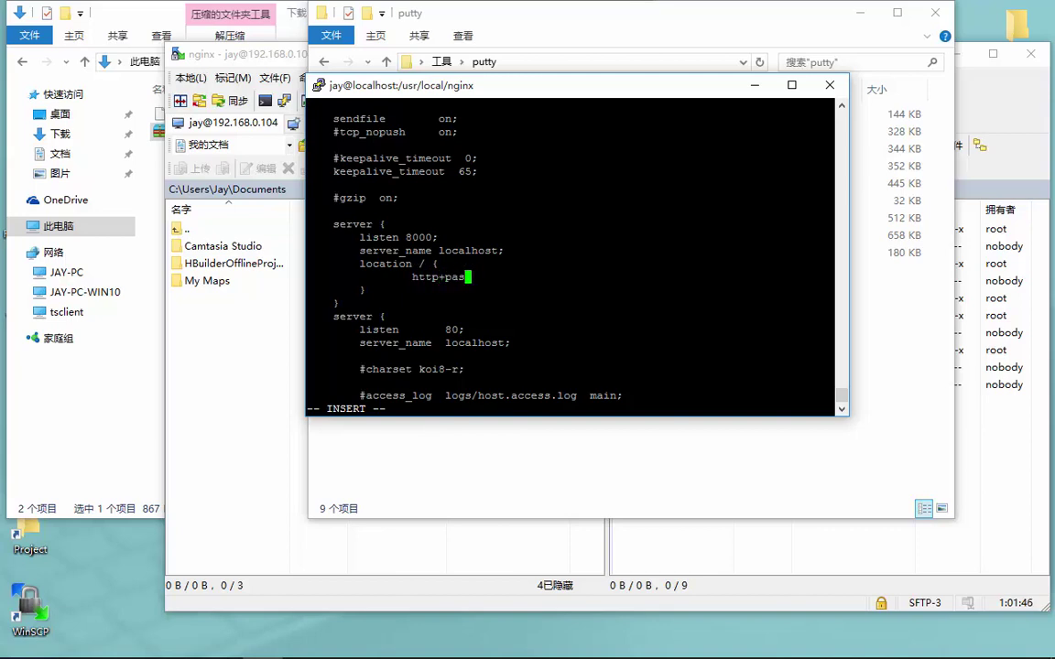
key("BackSpace")
key("BackSpace")
key("BackSpace")
key("BackSpace")
type(":")
key("BackSpace")
type("_pass http://localhost:")
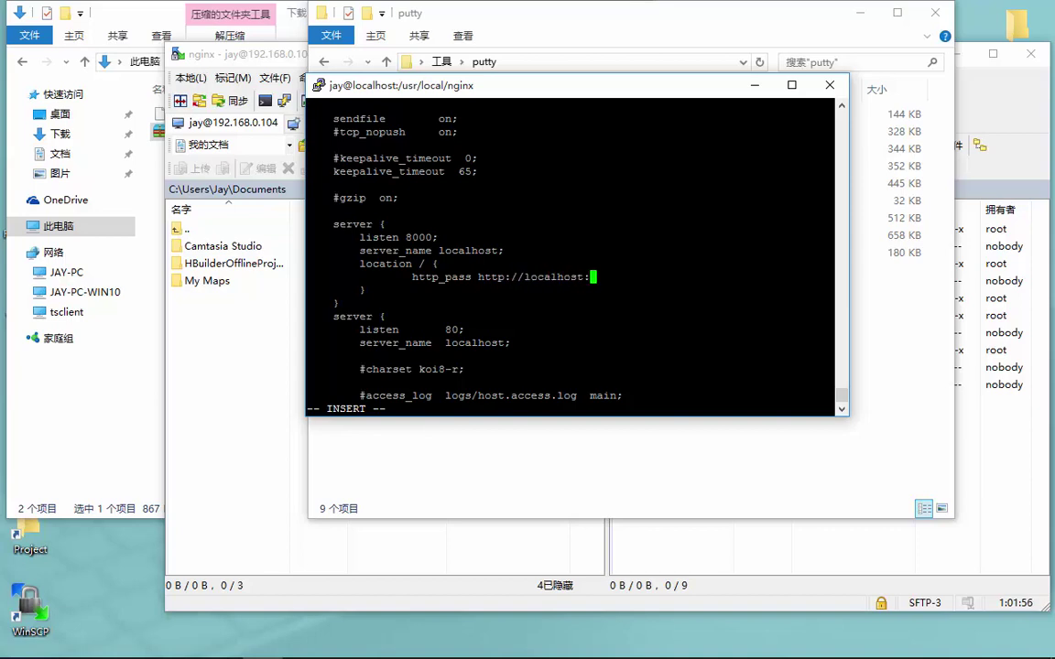
key("KP_7")
key("KP_4")
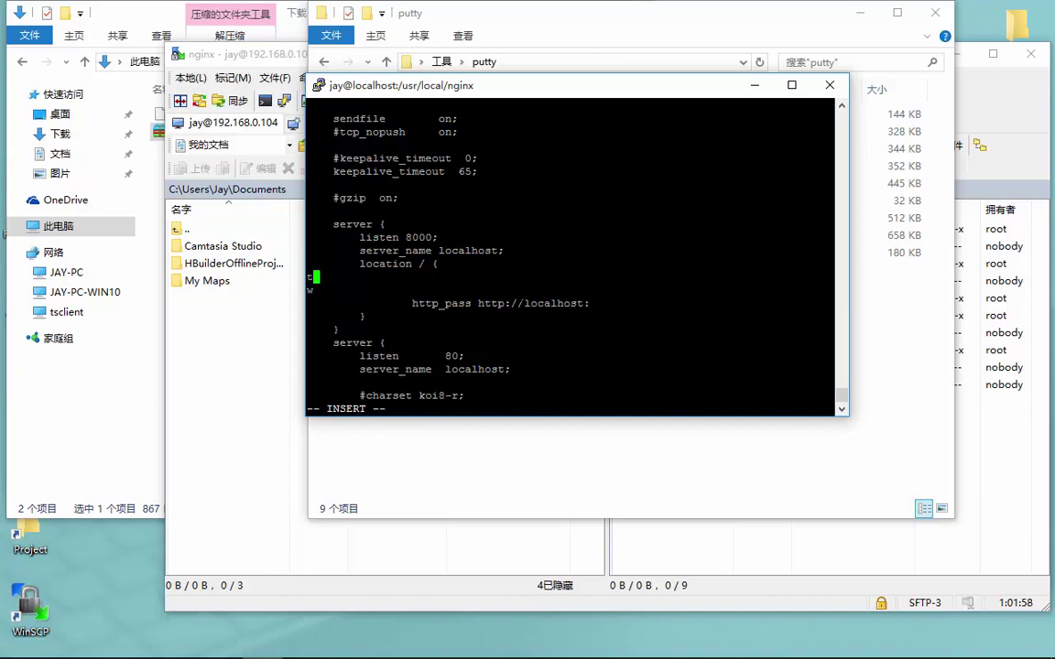
key("BackSpace")
key("BackSpace")
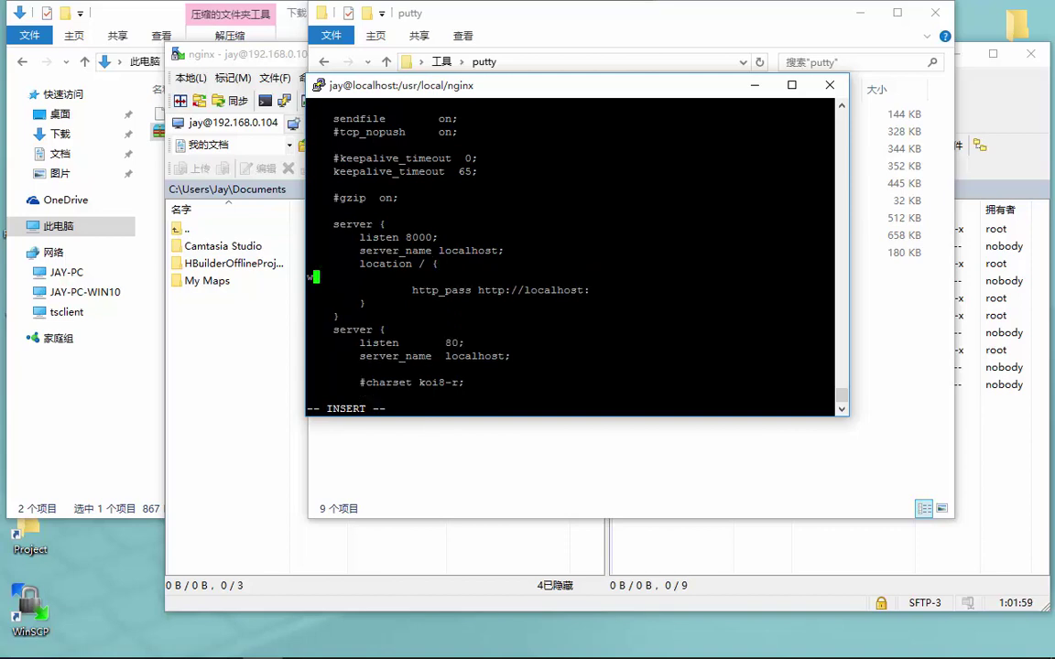
key("Delete")
key("Down")
key("End")
key("Left")
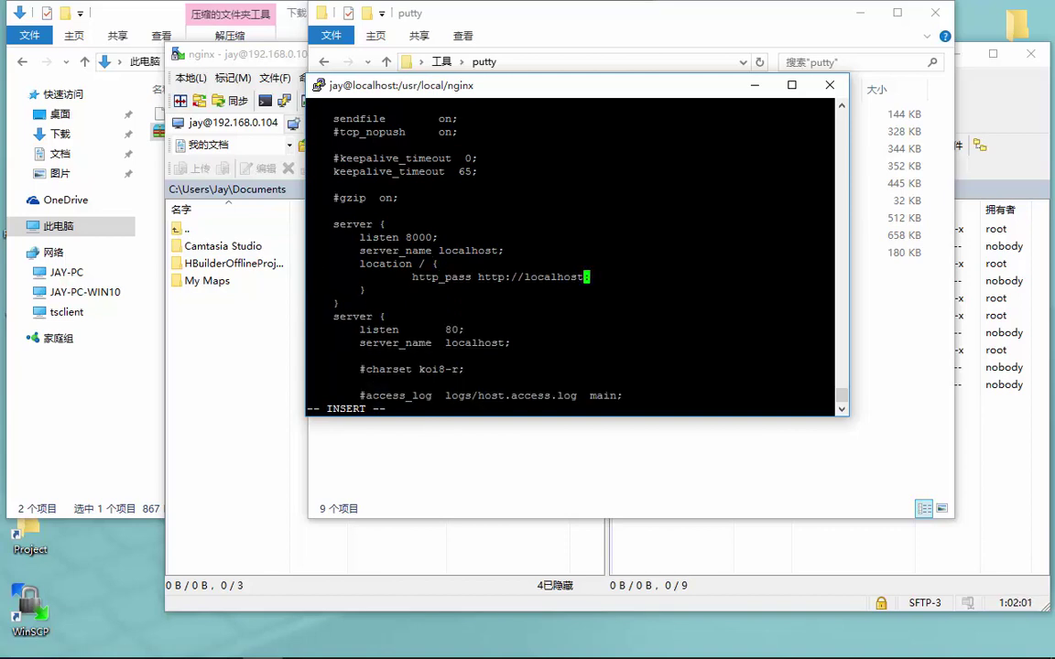
key("Right")
type("7410;")
key("Return")
key("Tab")
key("Tab")
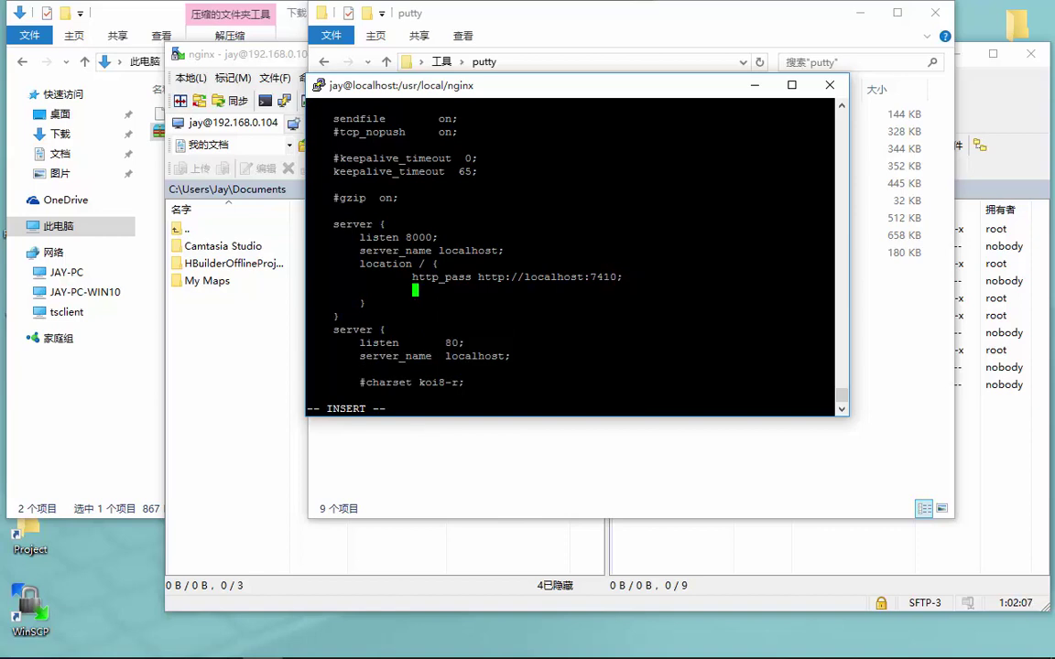
In MindManager, expand 20、项目发布（Windows） > 前端发布 > nginx > nginx -s reload
left_click(511, 466)
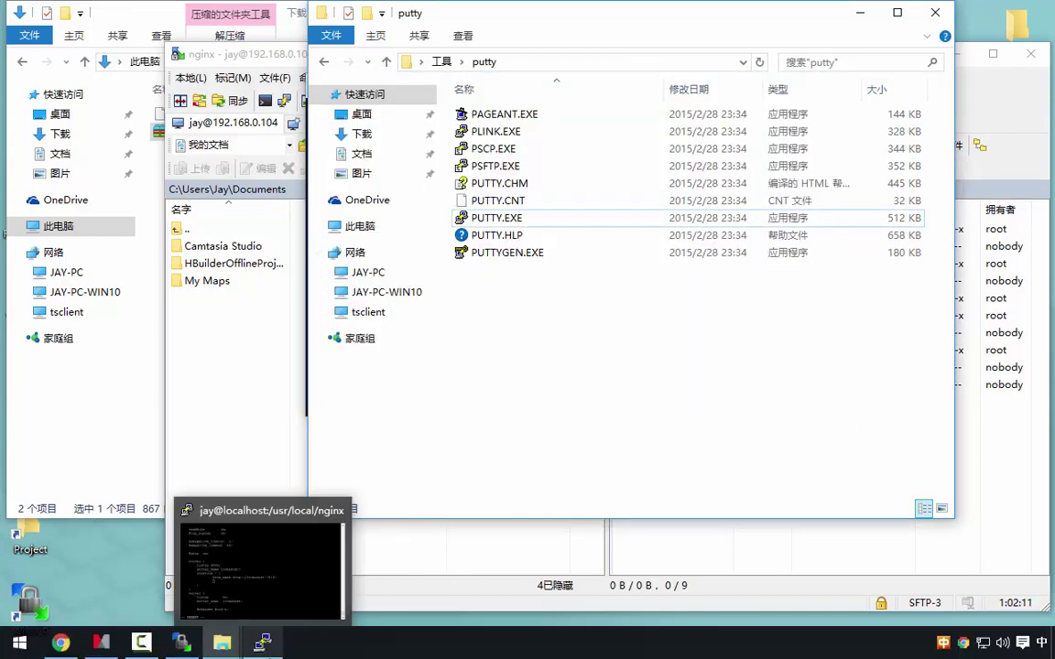
mouse_move(85, 639)
mouse_move(225, 644)
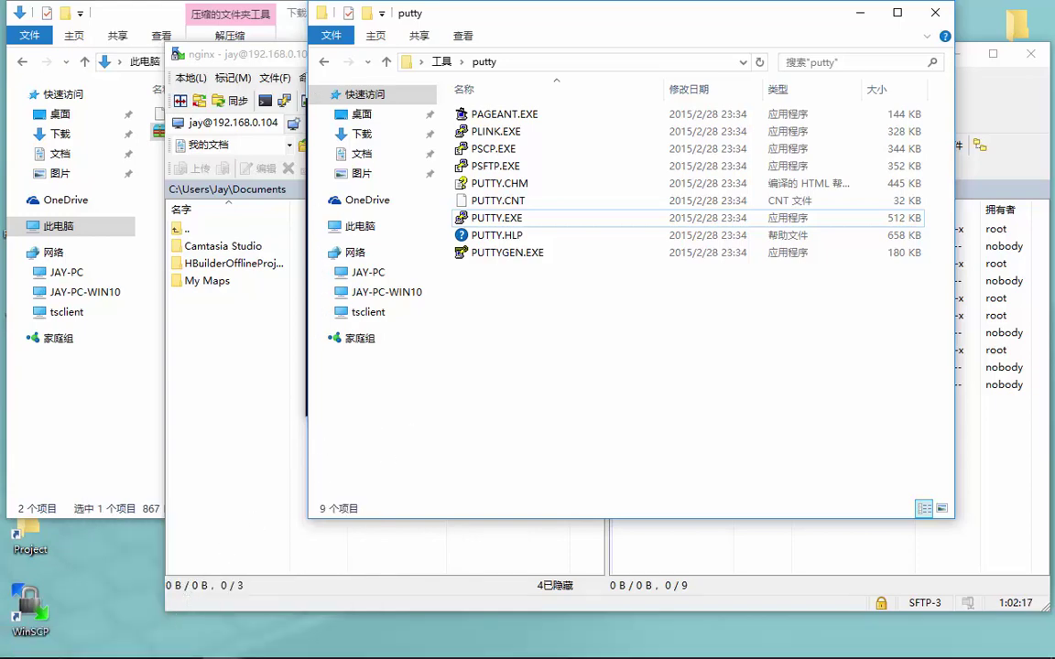
left_click(101, 643)
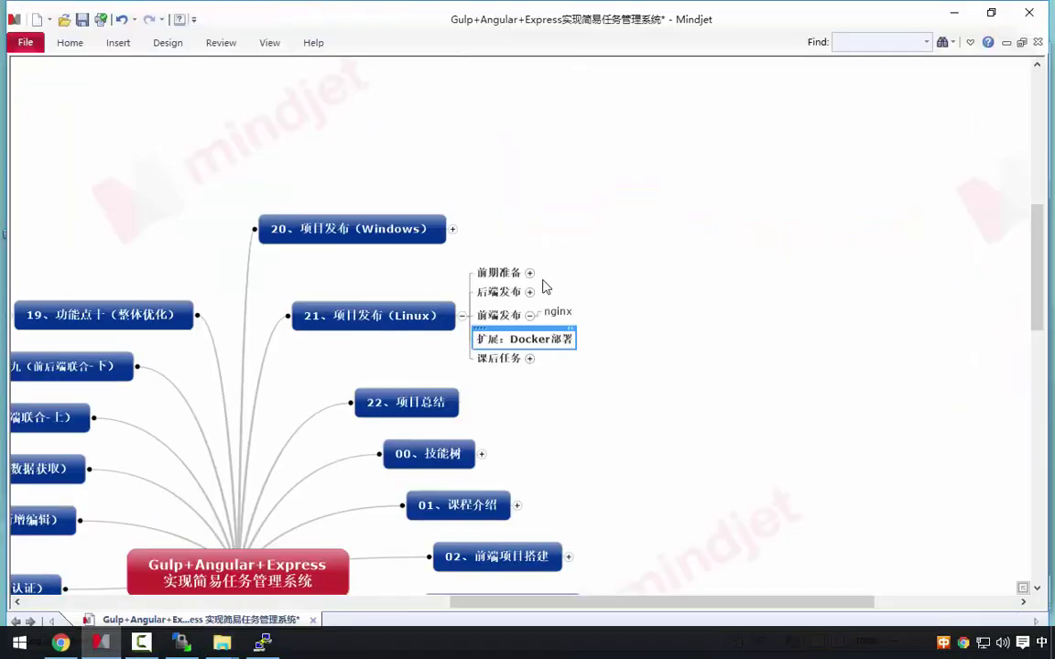
left_click(454, 229)
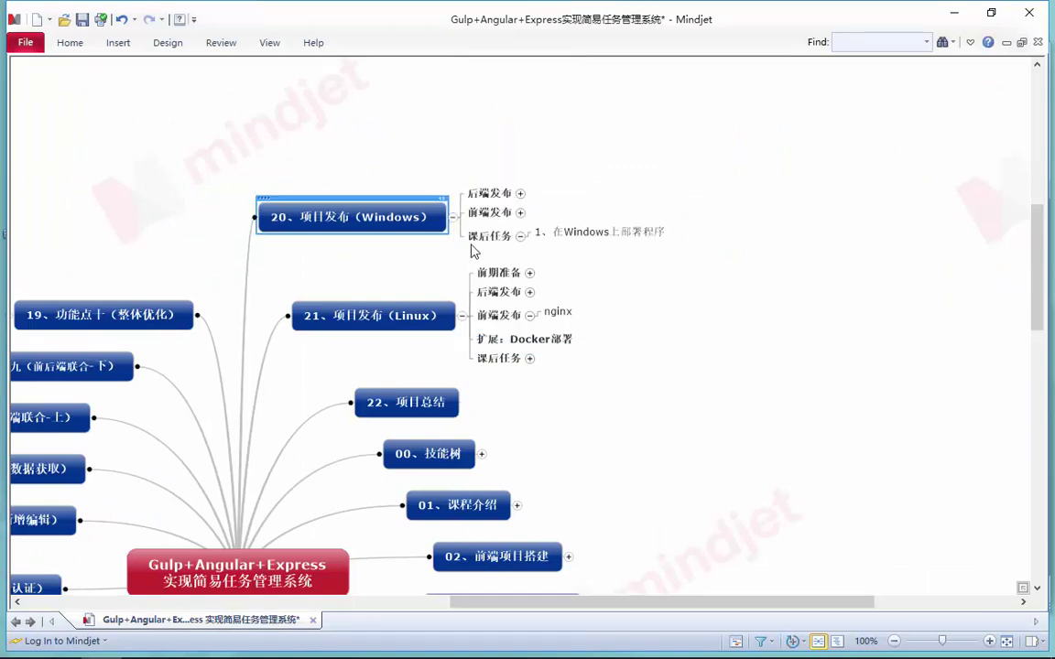
left_click(520, 213)
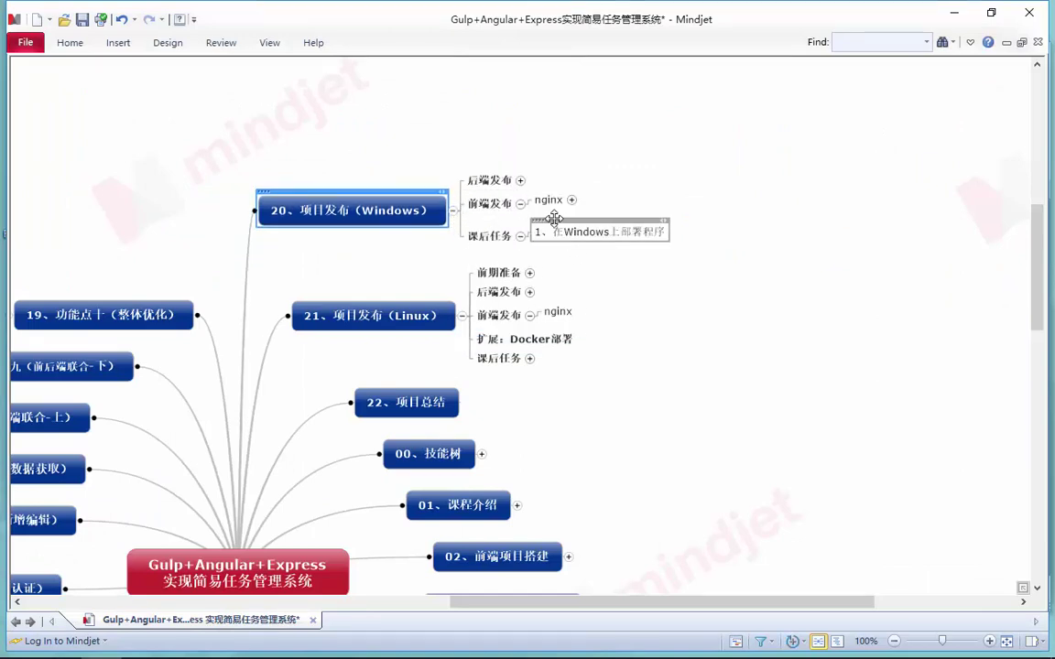
left_click(572, 200)
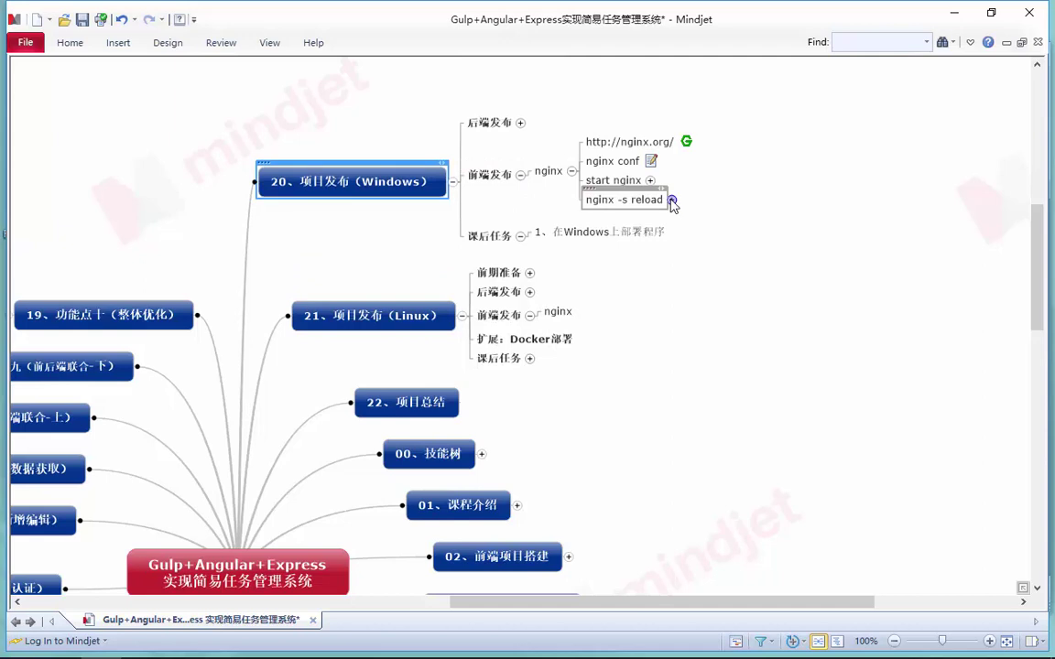
left_click(671, 200)
Undo a stray floating topic and select the proxy_http_version and two proxy_set_header lines in the nginx conf notes
double_click(656, 160)
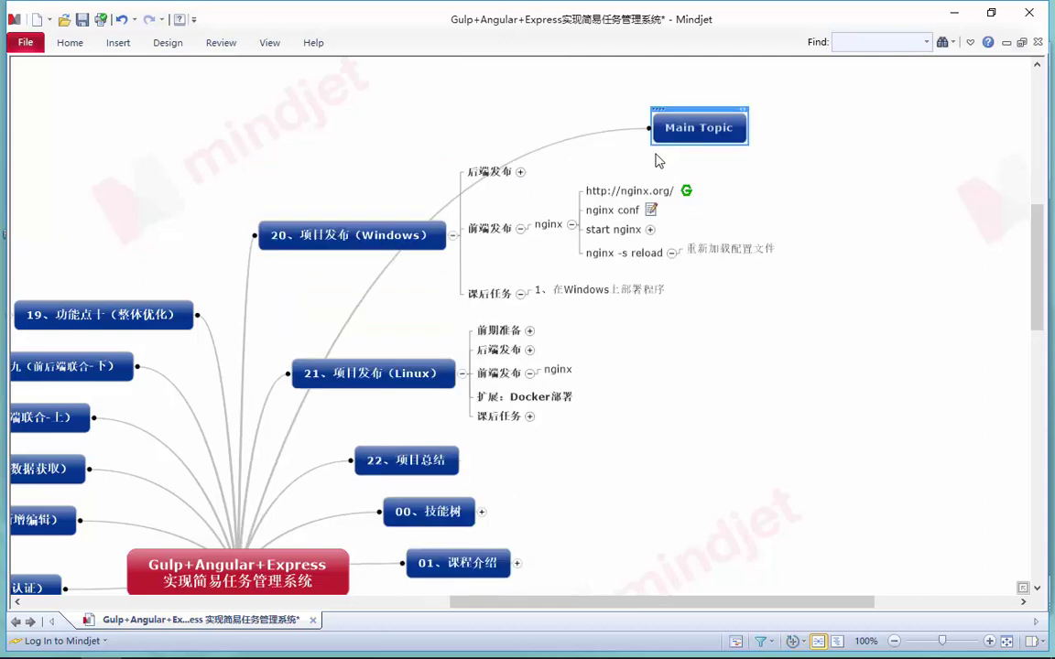
key("ctrl+z")
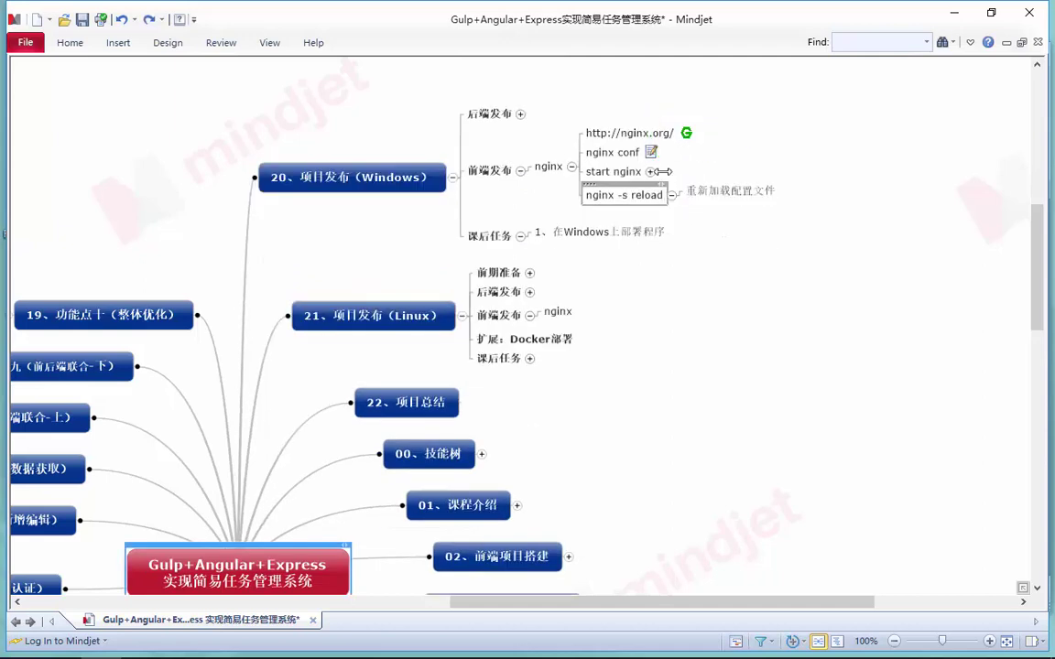
left_click(651, 152)
left_click(707, 289)
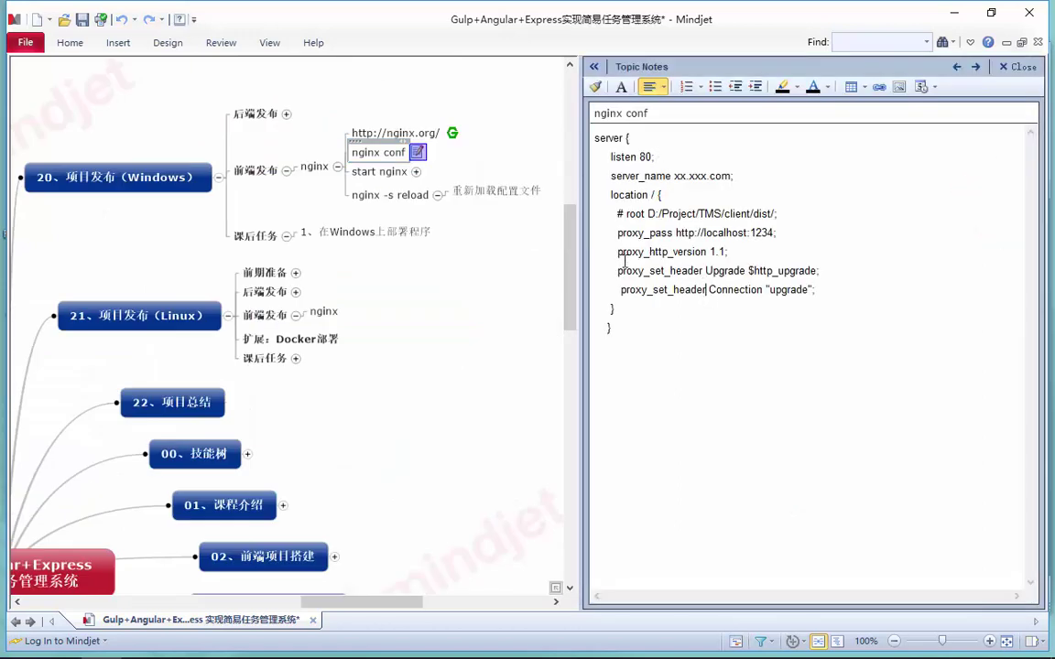
left_click_drag(618, 252, 818, 289)
key("ctrl+c")
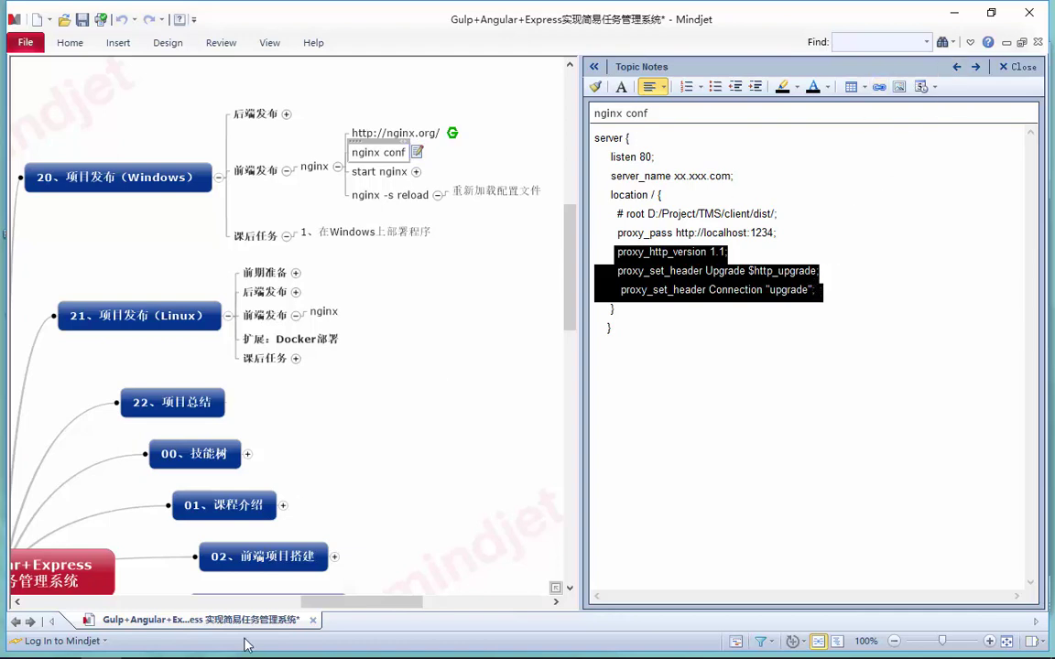
Paste the three proxy lines below http_pass in the port-8000 location block
mouse_move(219, 656)
mouse_move(262, 642)
left_click(211, 513)
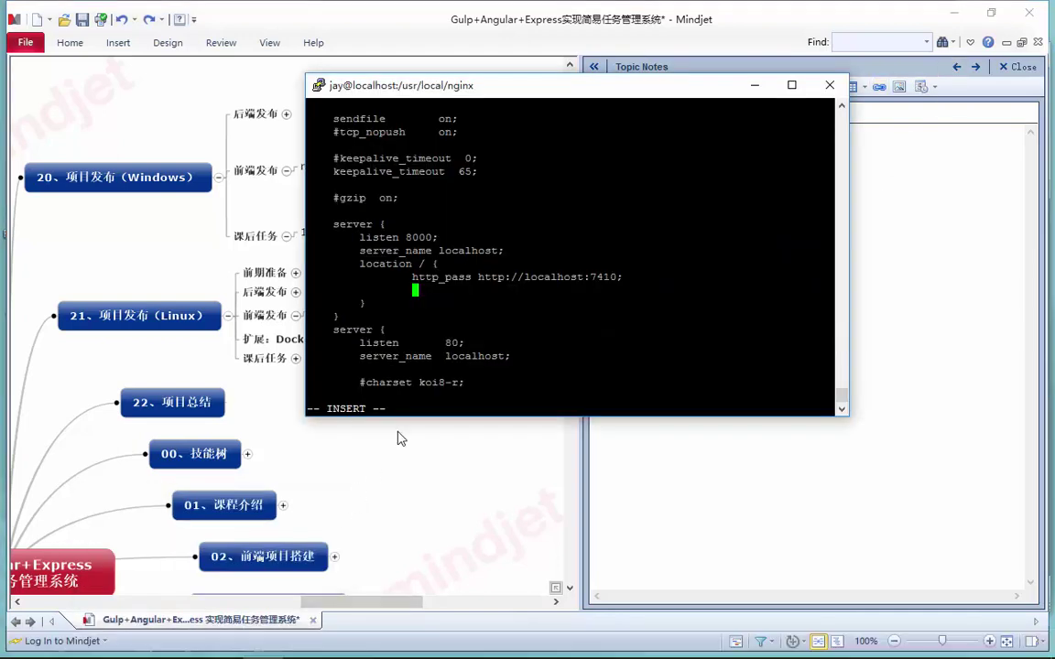
key("shift+Insert")
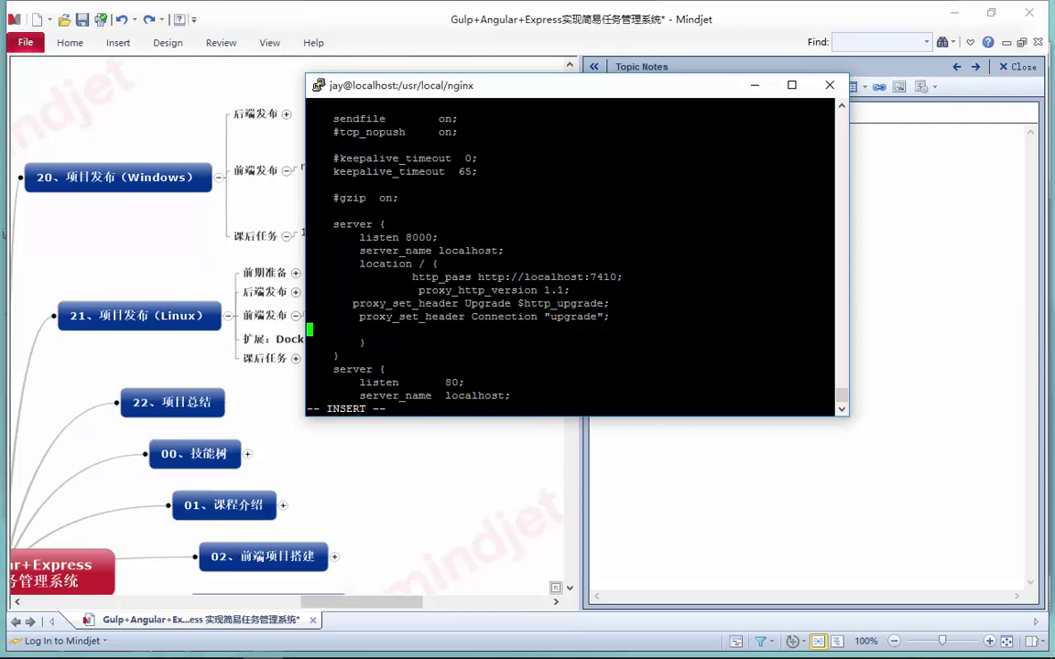
Re-indent the Upgrade and Connection proxy_set_header lines
left_click_drag(307, 303, 353, 303)
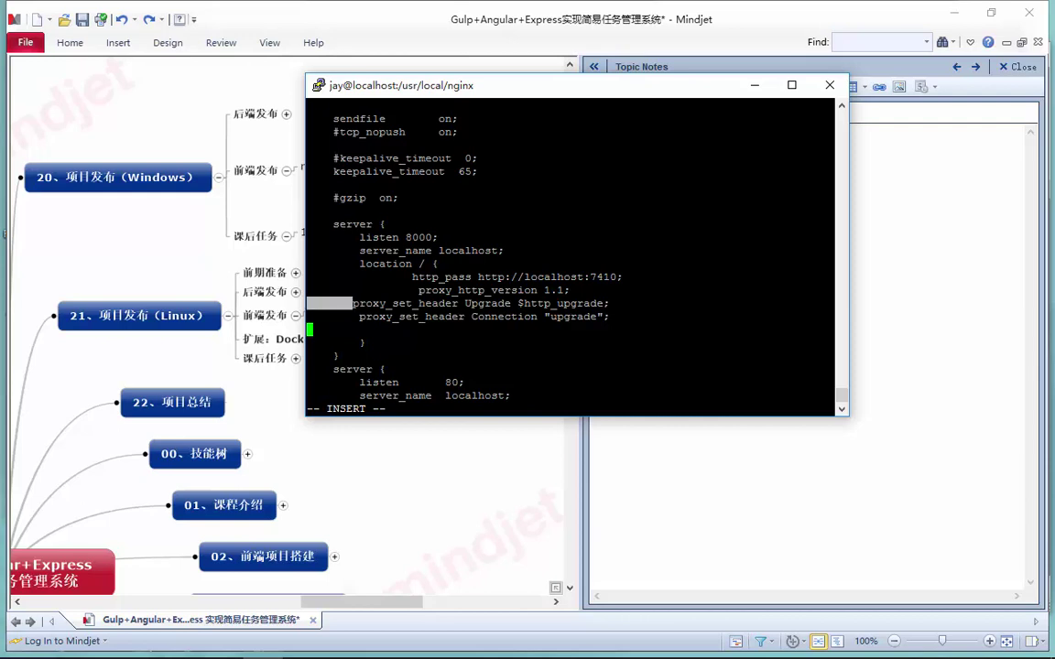
left_click(310, 342)
key("Up")
key("Up")
key("Up")
key("Tab")
key("Down")
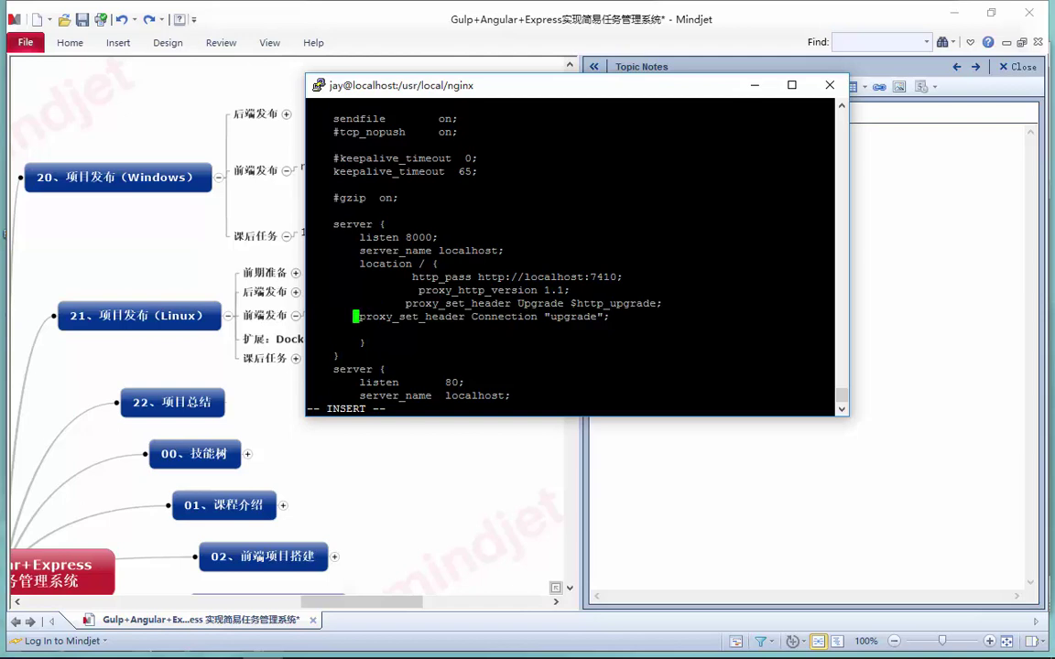
key("Tab")
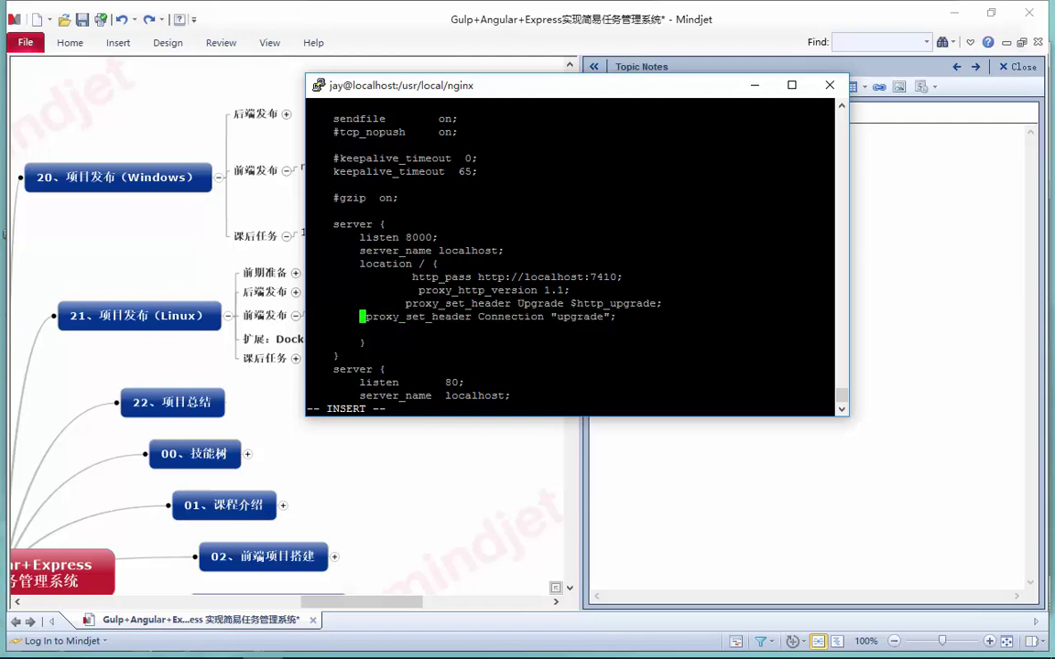
key("BackSpace")
key("Up")
key("Up")
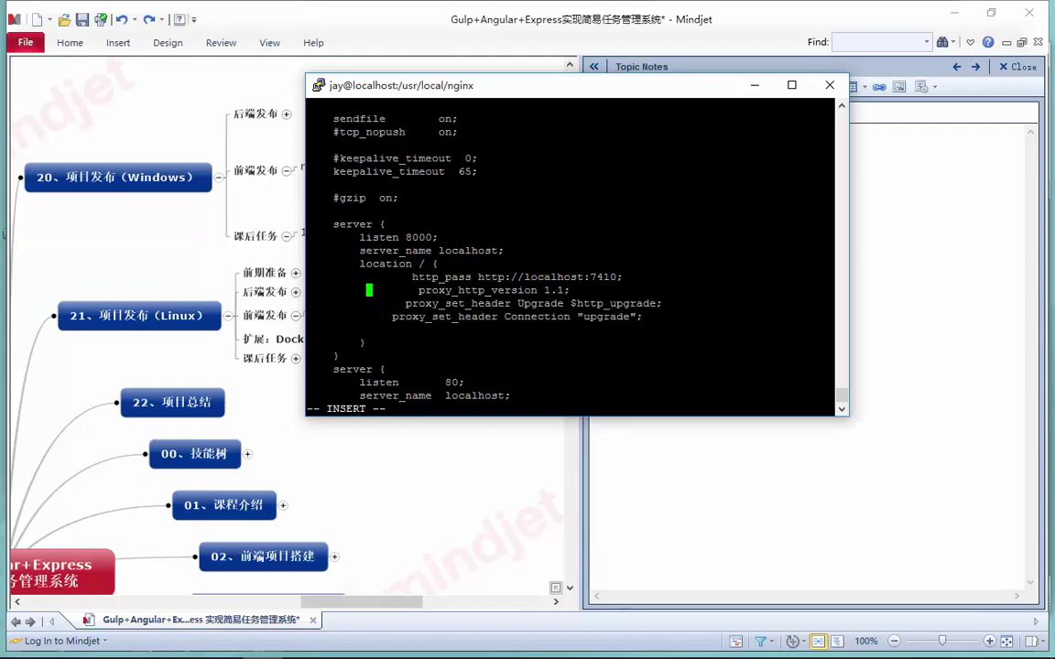
Align proxy_http_version with the headers and delete the empty line before the closing brace
key("Delete")
key("Delete")
key("Delete")
key("Delete")
key("Delete")
key("Delete")
key("Delete")
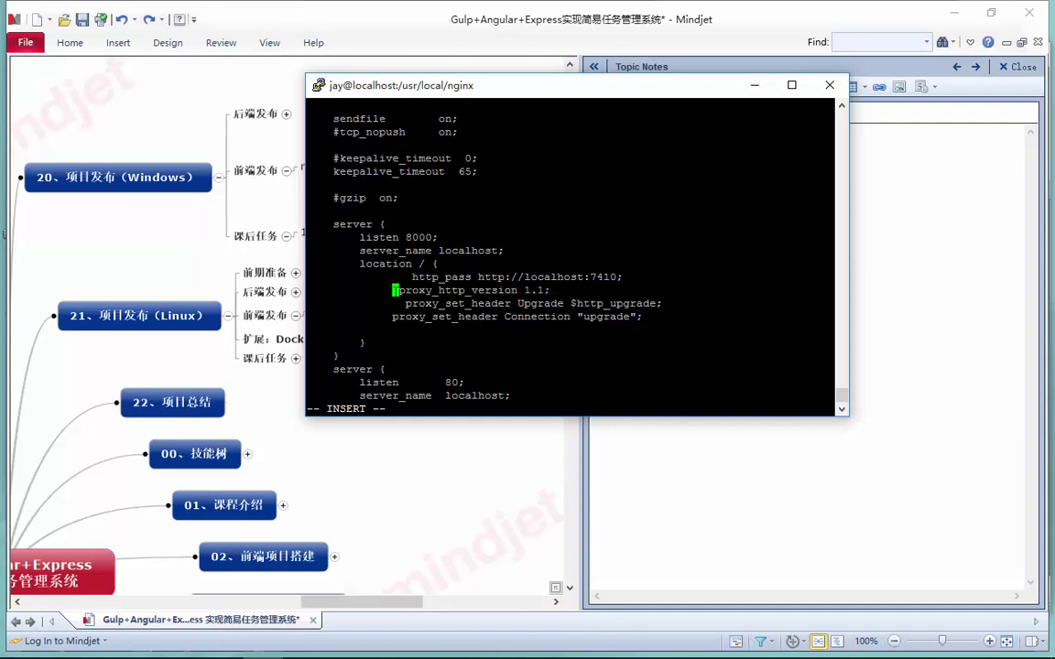
key("Down")
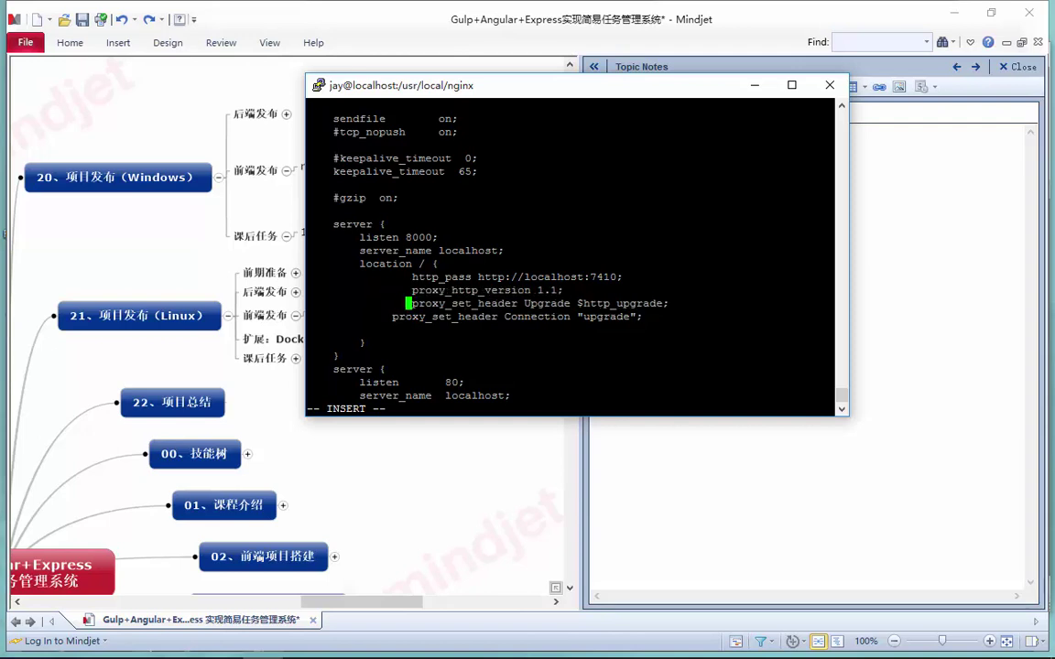
key("Down")
key("Left")
key("Left")
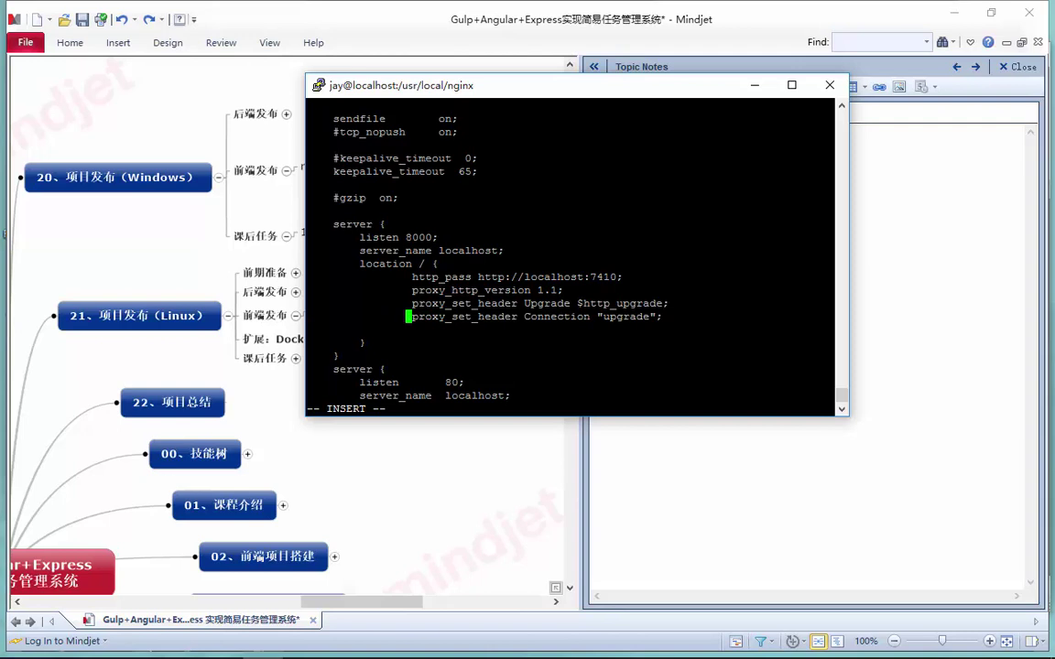
key("Down")
key("BackSpace")
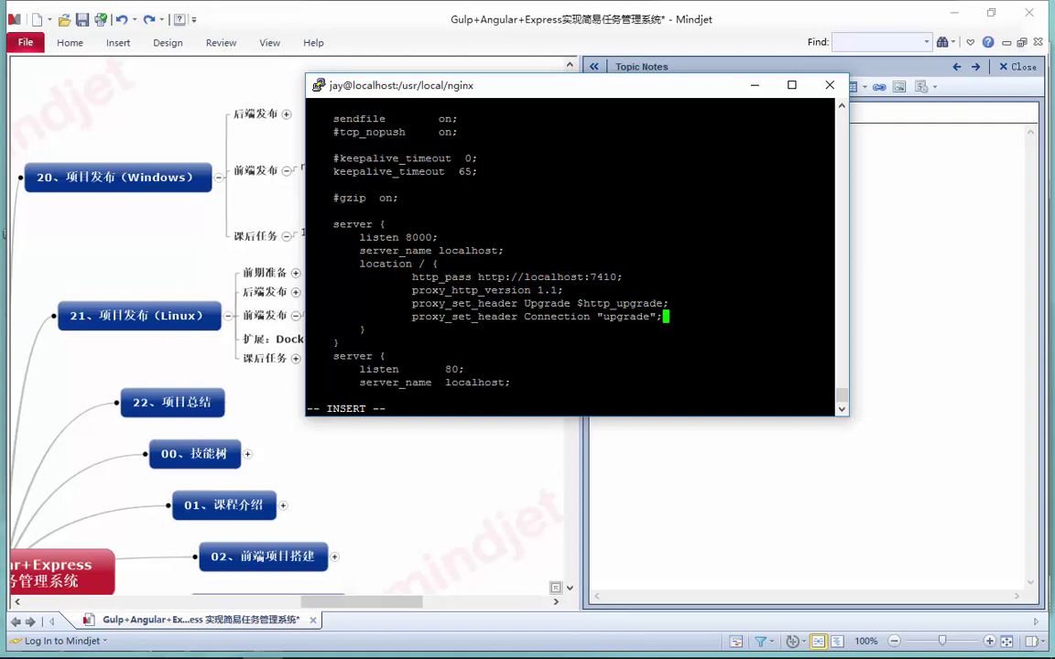
key("Down")
Save nginx.conf and quit vi with :wq
key("Escape")
type(":wq")
key("Return")
Run sbin/nginx -s reload, which fails on unknown directive http_pass, then bring up the Mindjet notes
type("sbin/nginx -s reload")
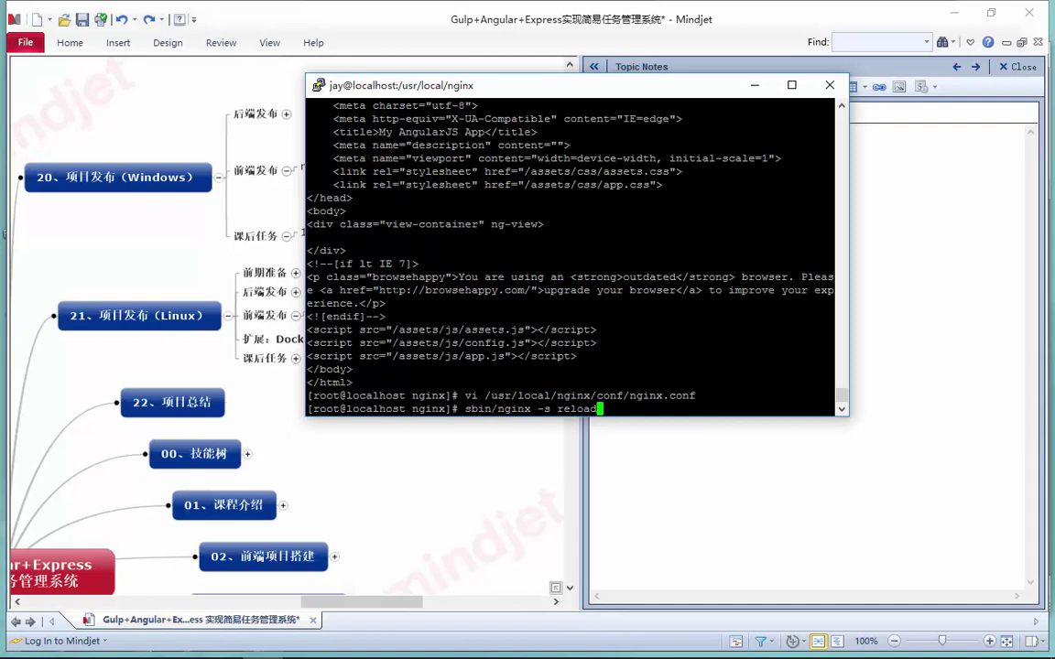
key("Return")
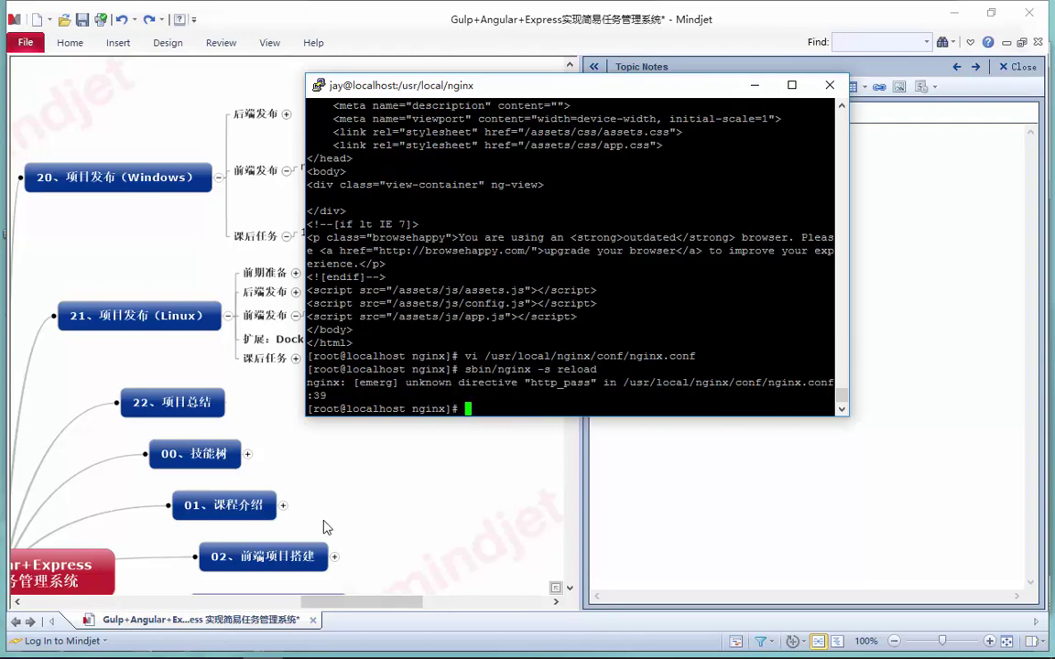
left_click(102, 644)
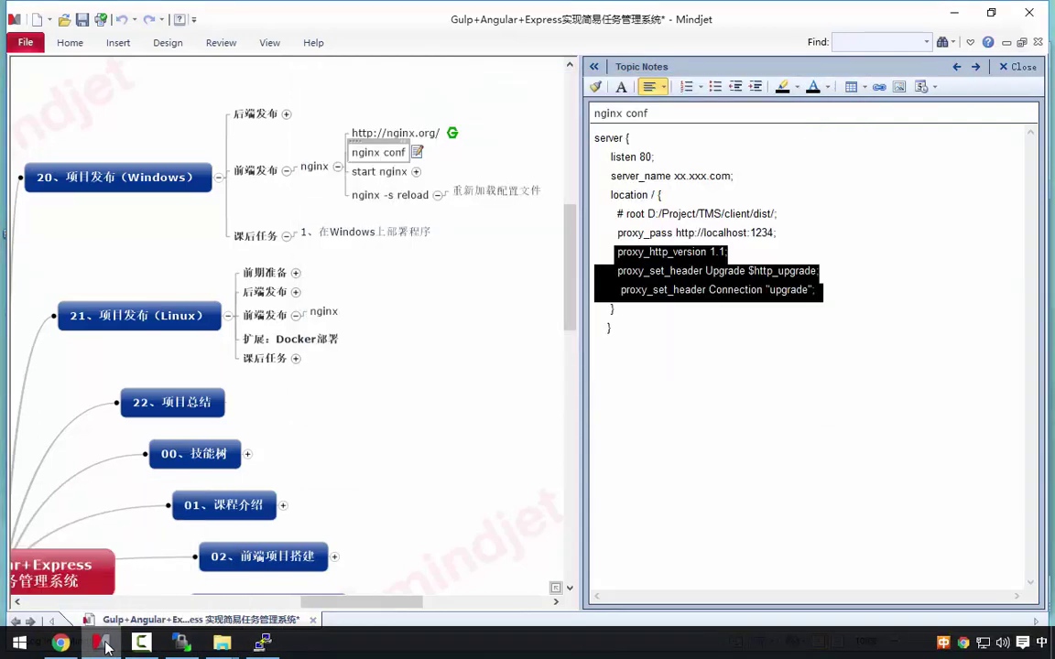
Reopen nginx.conf in vi and move to the http_pass directive
left_click(105, 645)
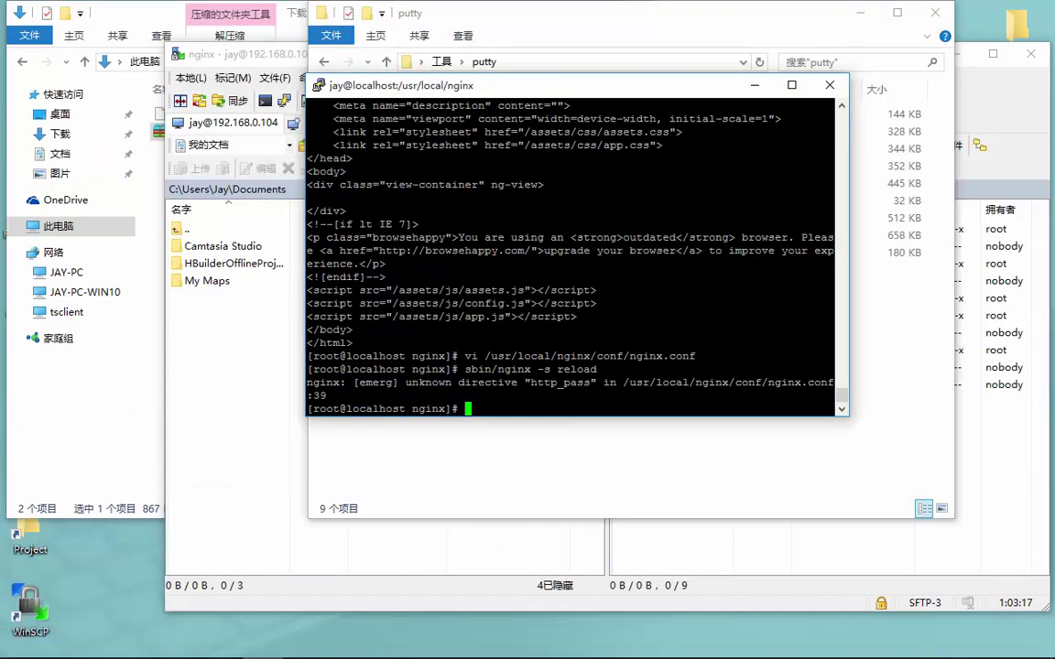
key("Up")
key("Up")
key("Return")
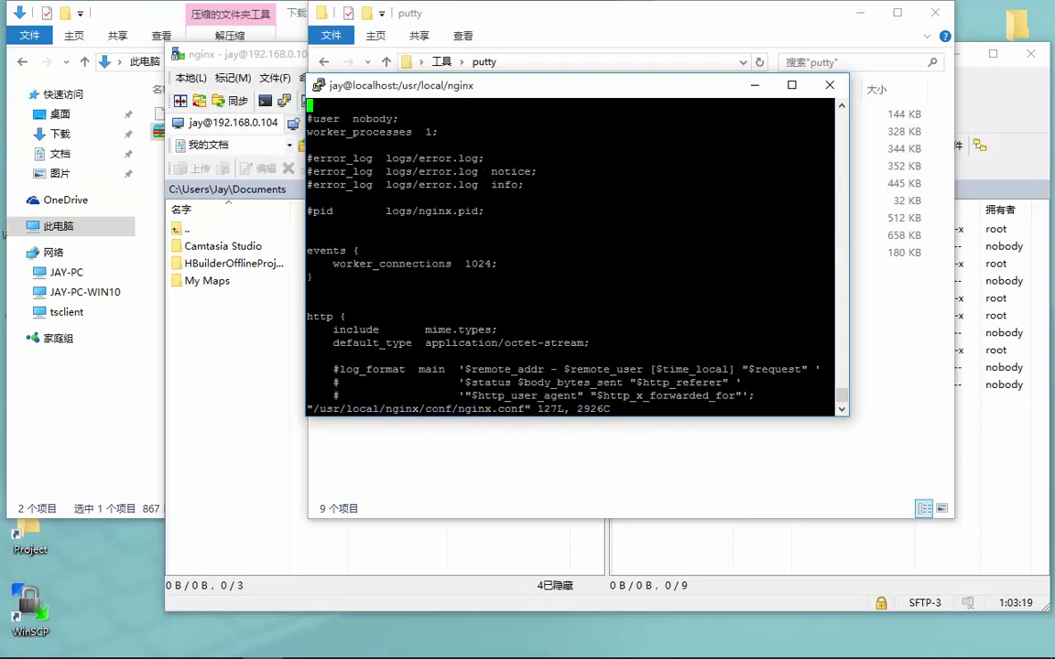
key("i")
key("Down")
key("Down")
key("Down")
key("Down")
key("Down")
key("Down")
key("Down")
key("Down")
key("Down")
key("Down")
key("Down")
key("Down")
key("Down")
key("Down")
key("Down")
key("Down")
key("Down")
key("Down")
key("Down")
key("Down")
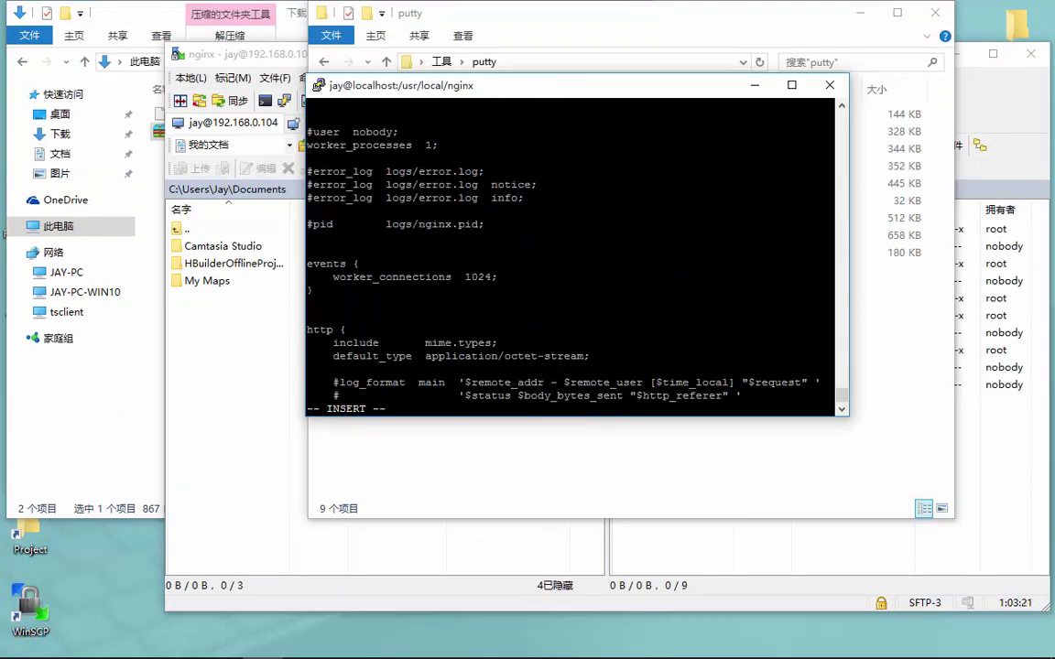
key("Down")
key("Down")
key("Down")
key("Down")
key("Down")
key("Down")
key("Down")
key("Down")
key("Down")
key("Down")
key("Down")
key("Down")
key("Down")
key("Down")
key("Down")
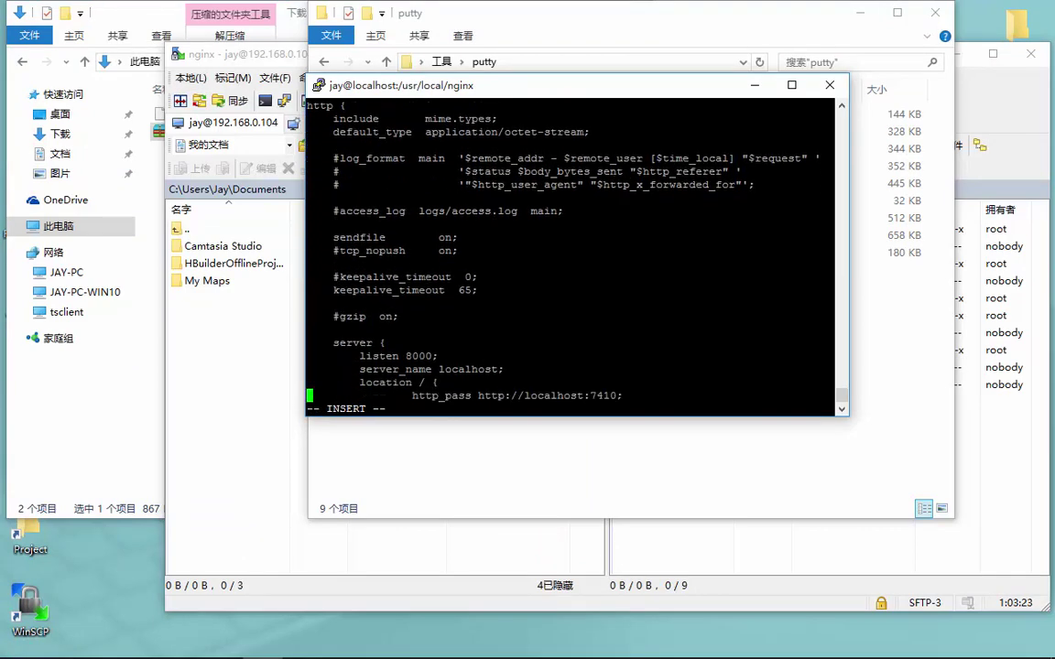
key("Down")
key("Up")
key("Up")
key("Right")
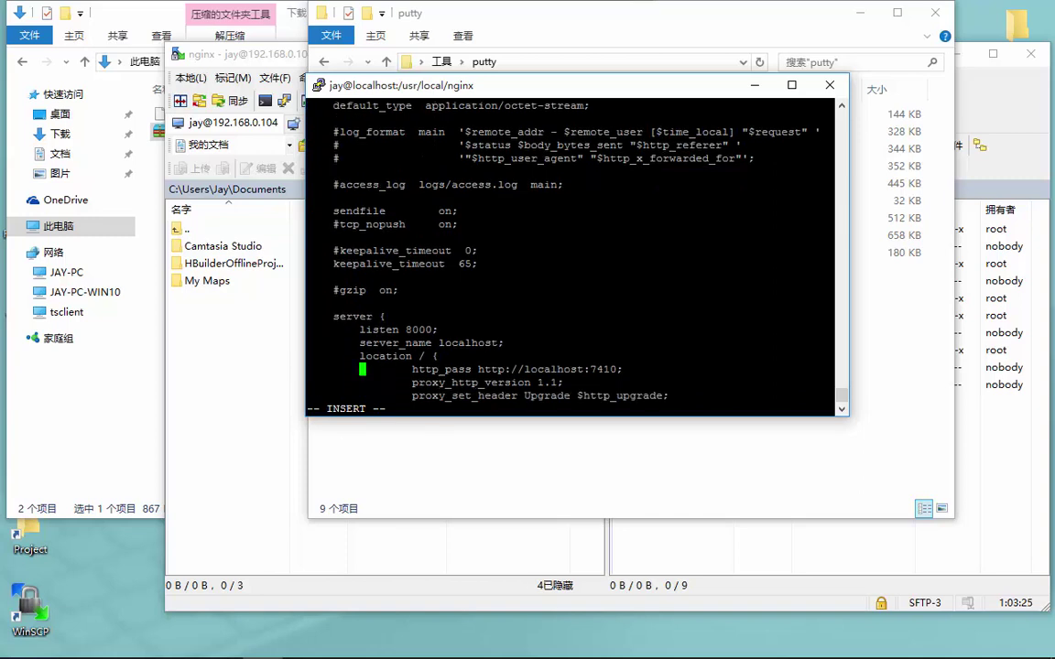
key("Right")
key("Right")
key("Right")
key("Right")
key("Left")
key("Left")
Change http_pass to proxy_pass and save the file with :wq
type("roxy")
key("Delete")
key("Delete")
key("Delete")
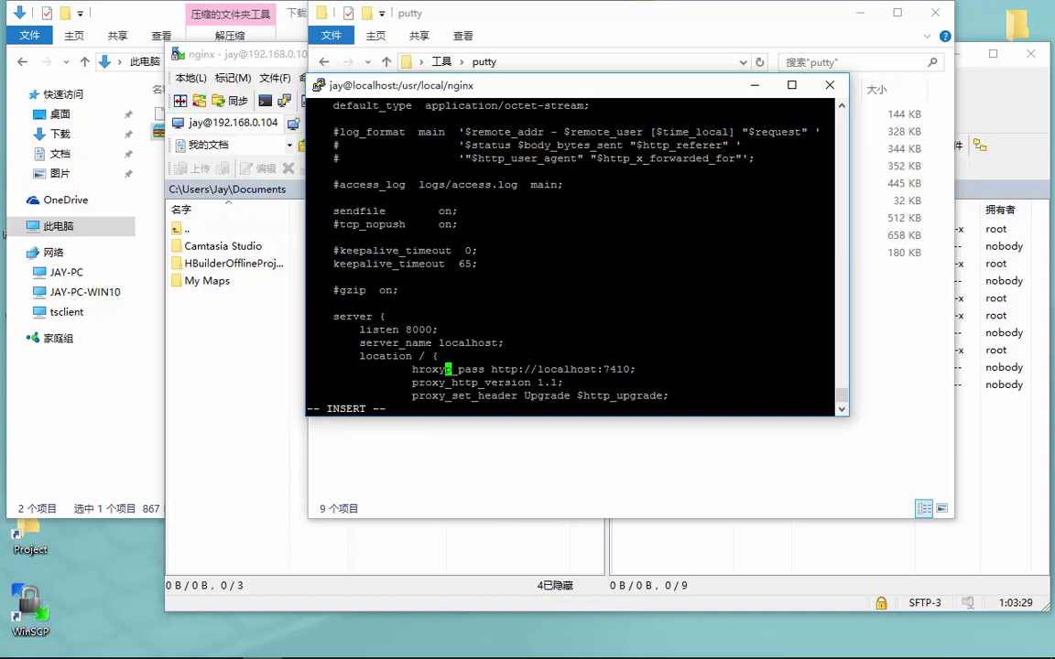
key("Left")
key("Left")
key("Left")
key("Left")
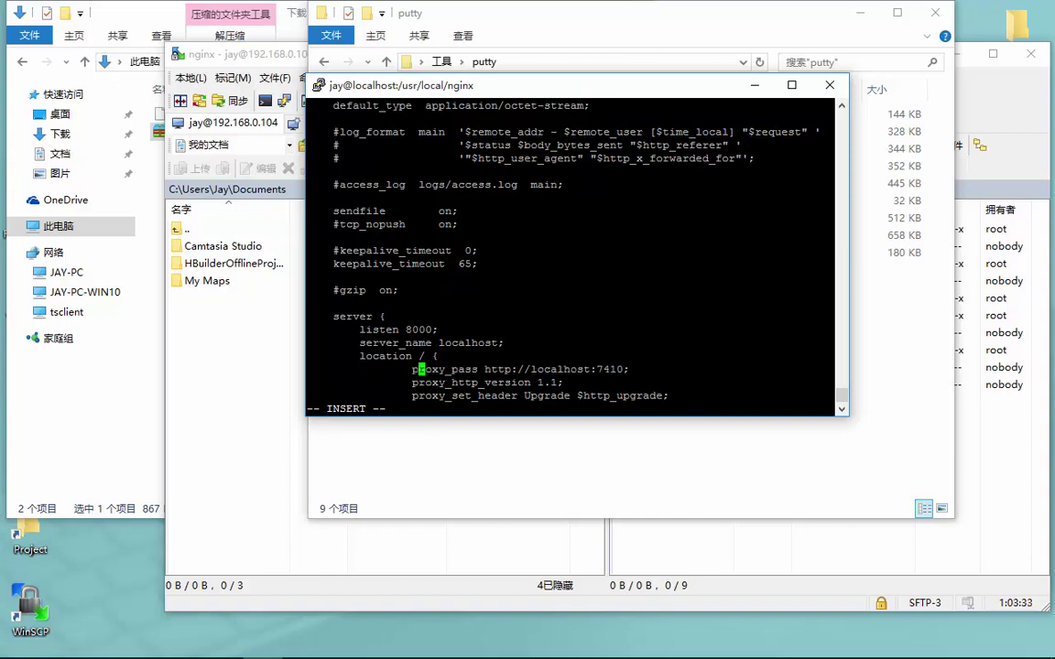
key("Escape")
type(":wq")
key("Return")
Rerun sbin/nginx -s reload, which now succeeds, and return to Chrome
key("Up")
key("Up")
key("Return")
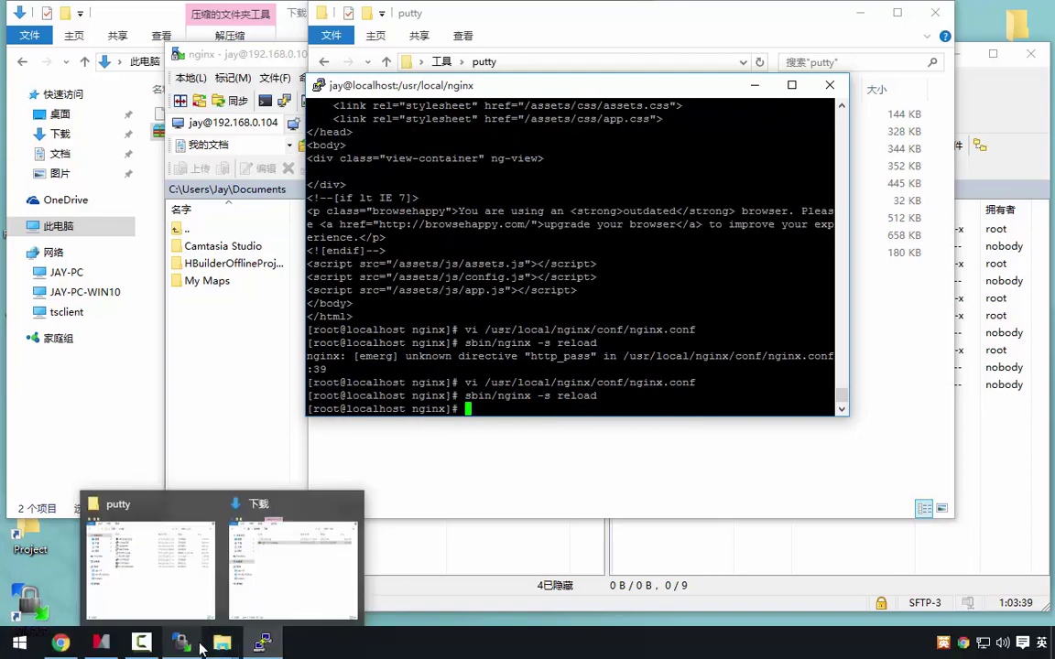
left_click(60, 642)
Reload the login page and sign in with the admin account and its password, ticking remember-me
key("F5")
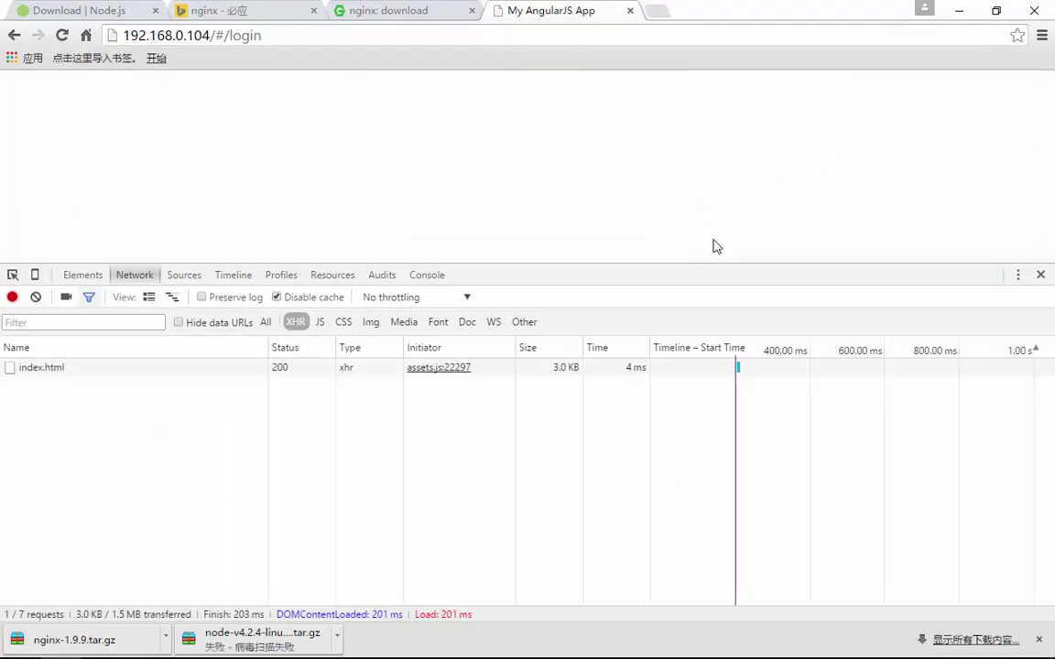
left_click(538, 183)
type("admin")
key("Tab")
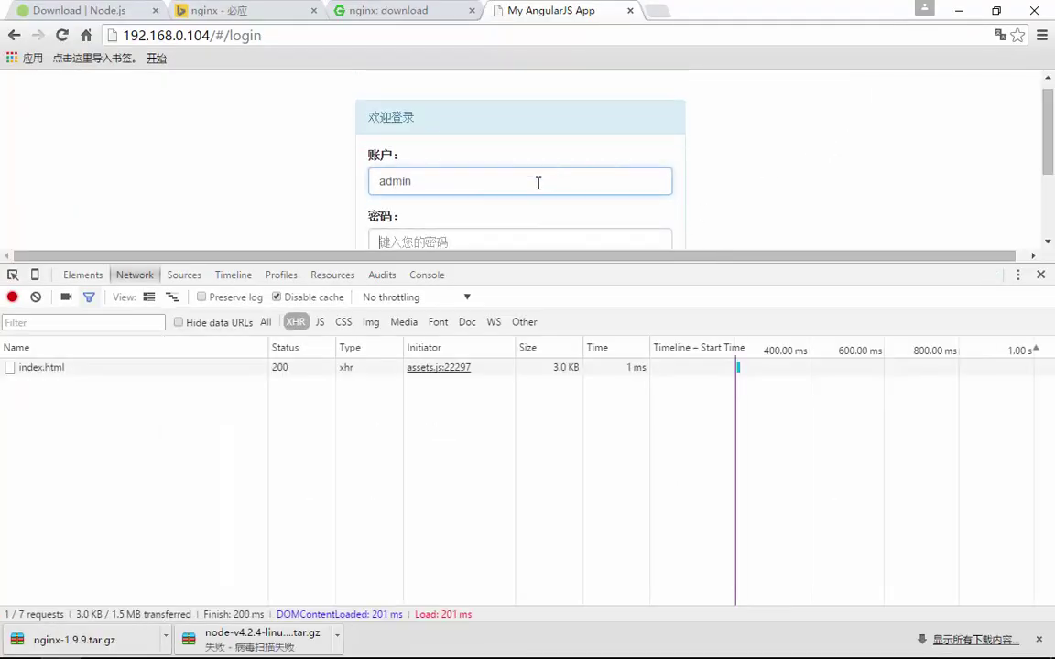
type("admin")
scroll(538, 183, "down", 2)
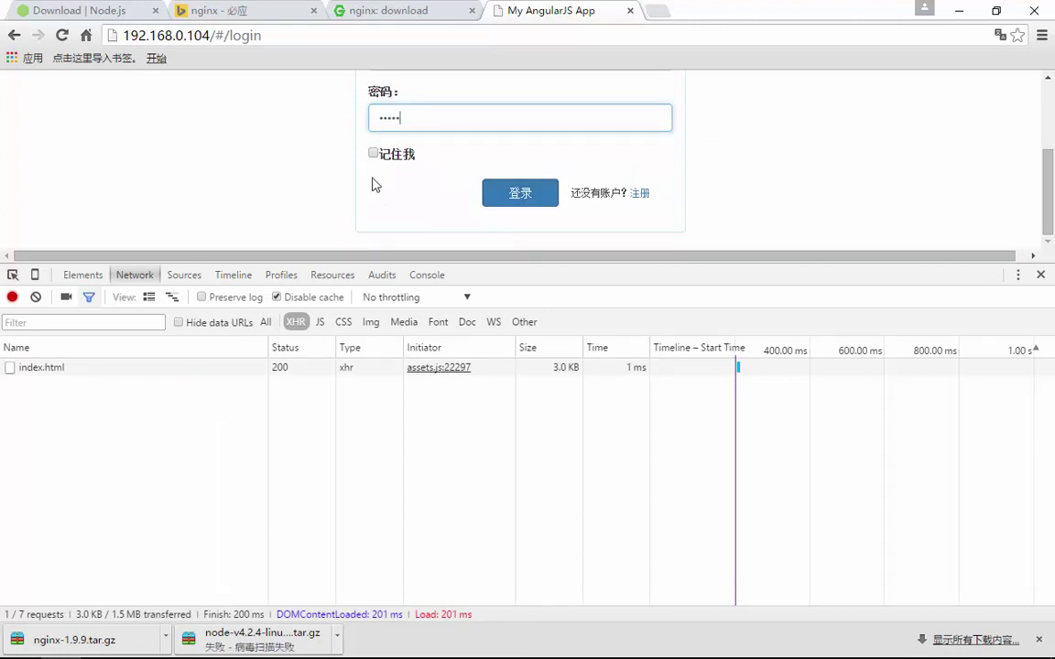
left_click(380, 154)
left_click(508, 195)
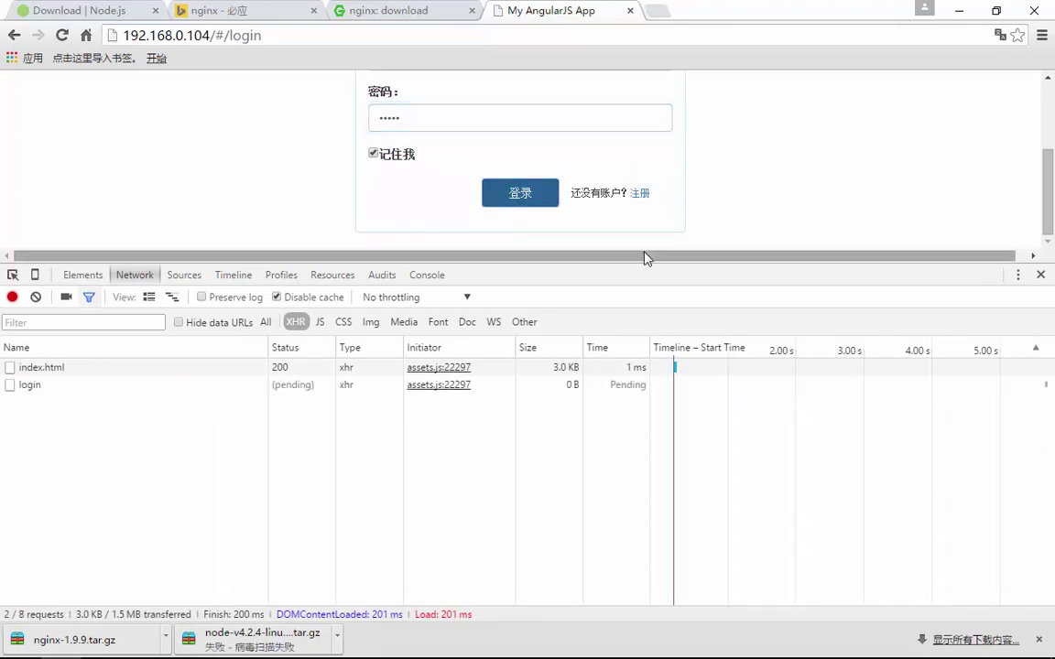
Inspect the login request's headers and response in developer tools, then close the downloads shelf
left_click_drag(713, 260, 664, 391)
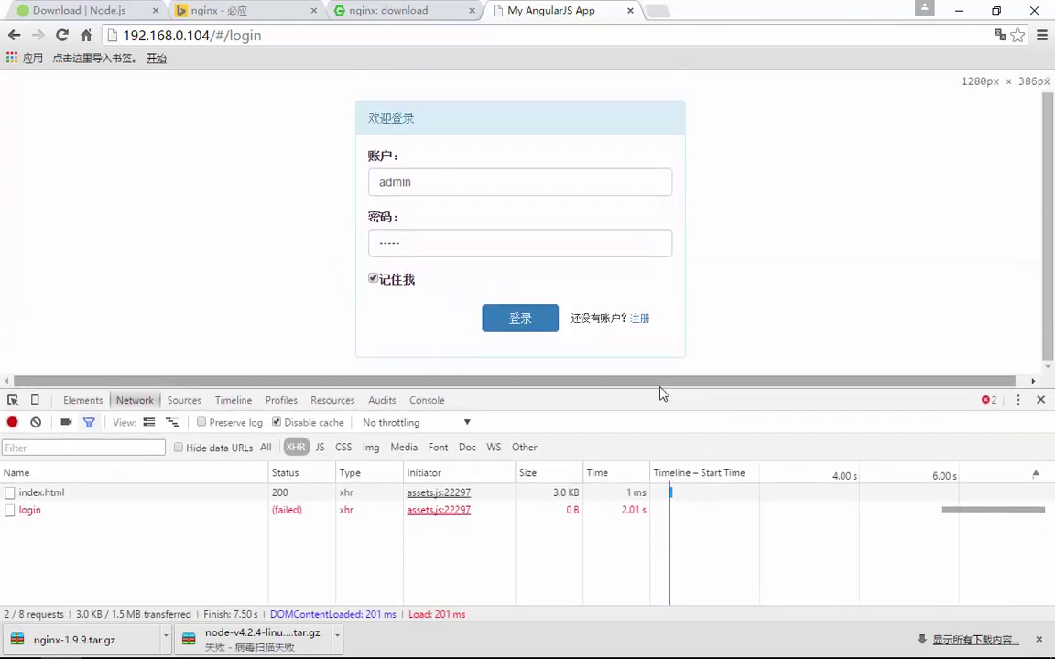
left_click(35, 511)
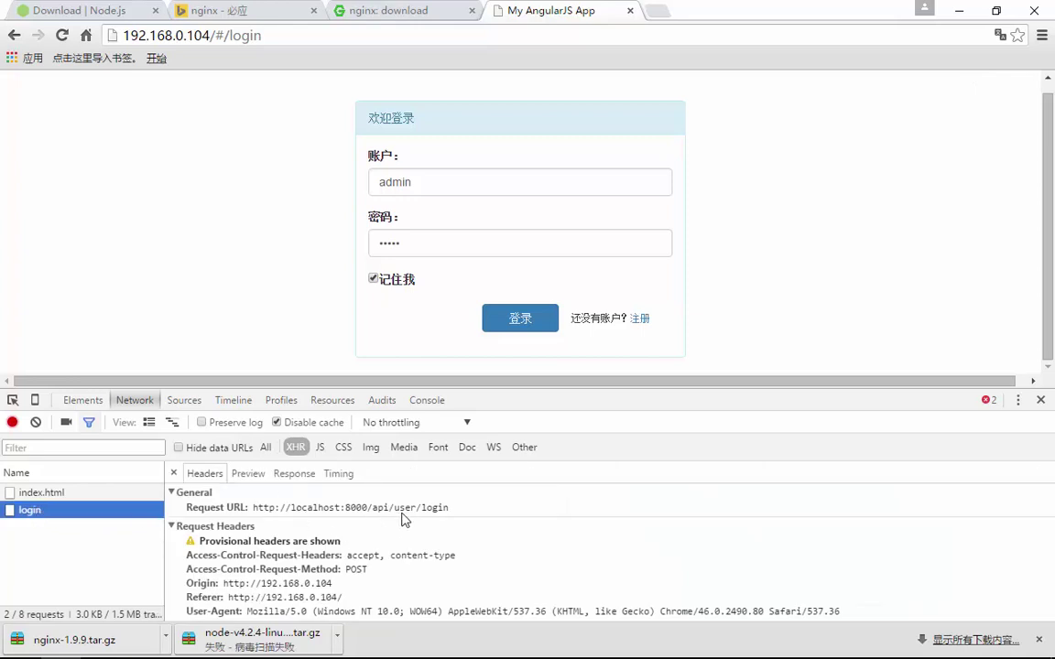
left_click(293, 475)
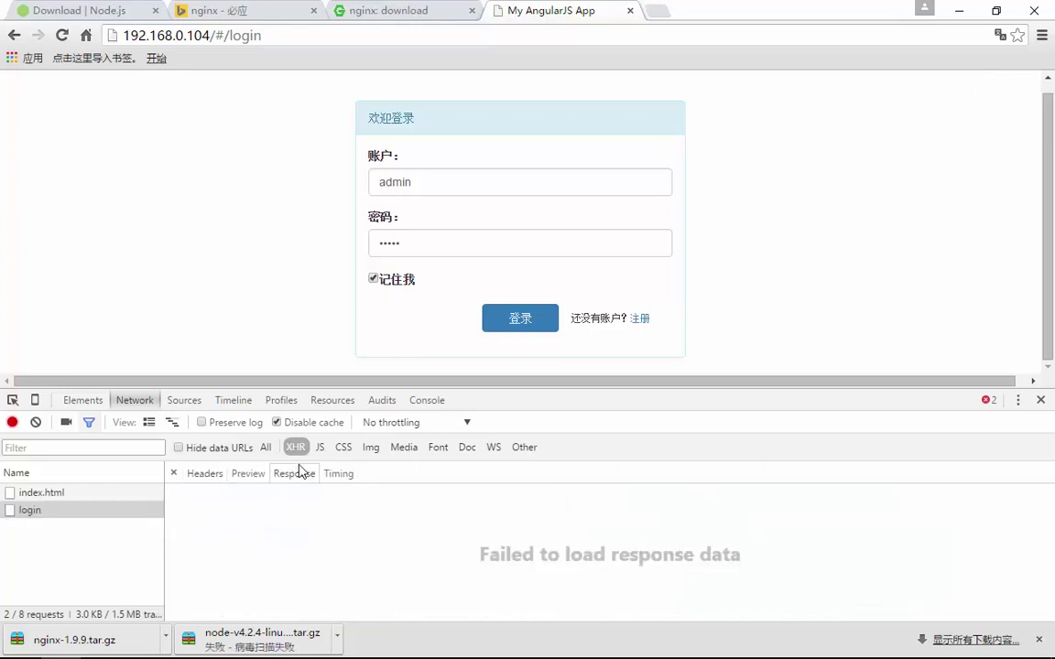
left_click(1038, 640)
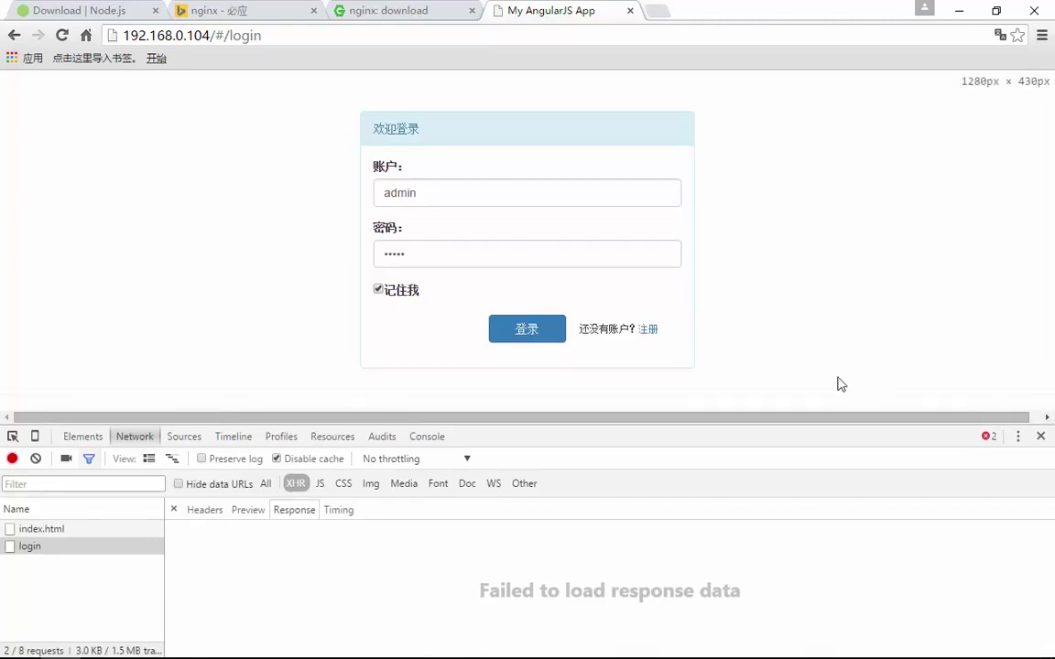
Load localhost:8000 in a new tab
left_click(656, 11)
type("alhost:74")
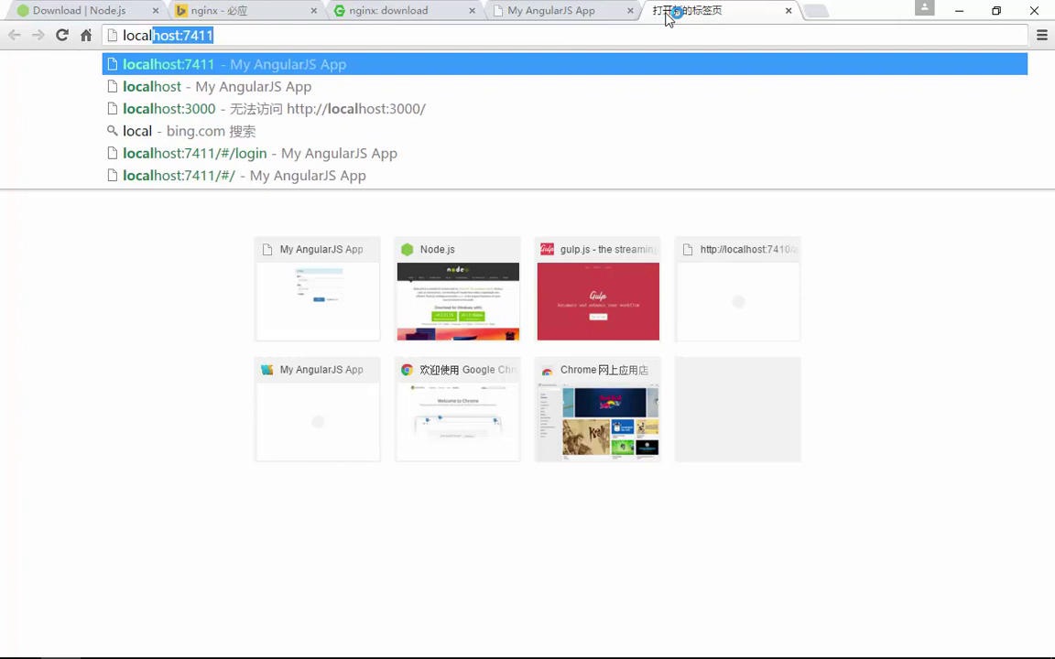
key("BackSpace")
type("8000")
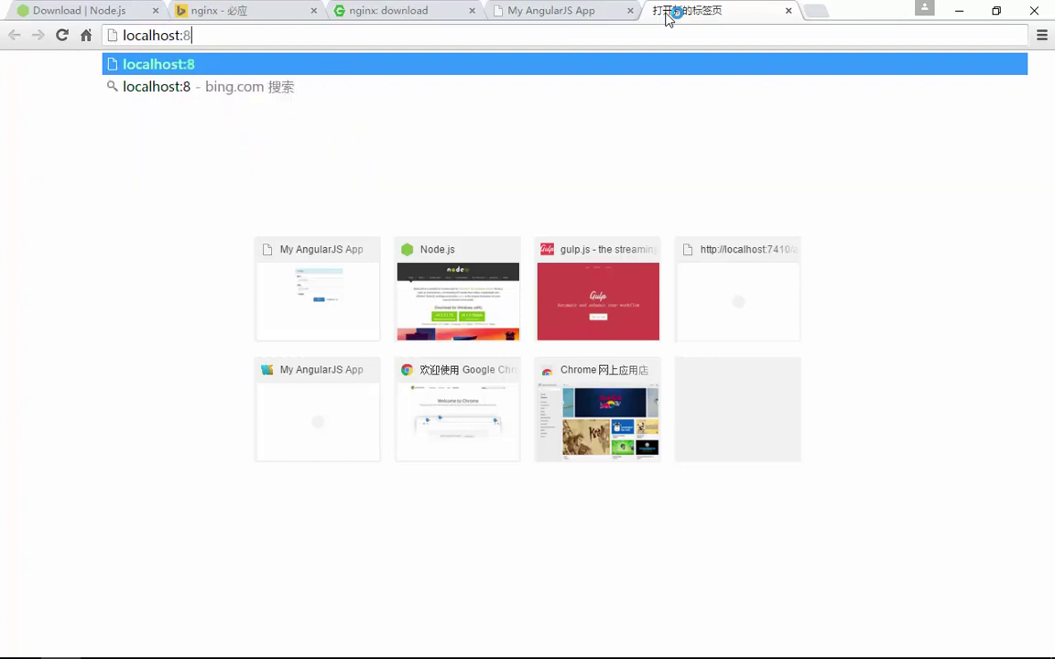
key("Return")
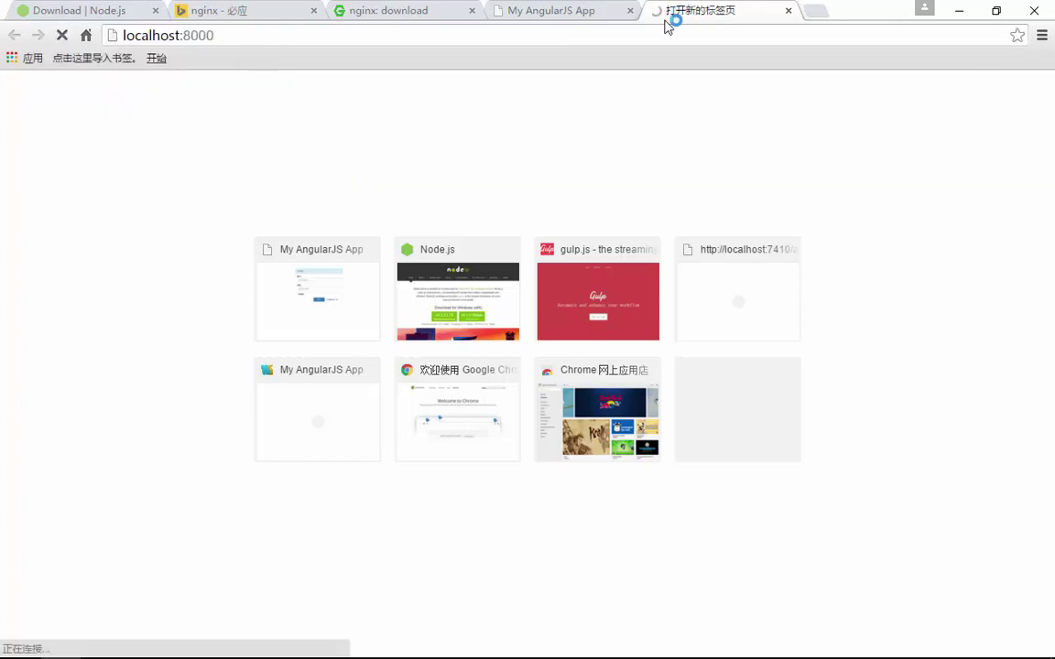
Change the port to 7410, which returns a 404 Not Found JSON error
double_click(196, 35)
type("7410")
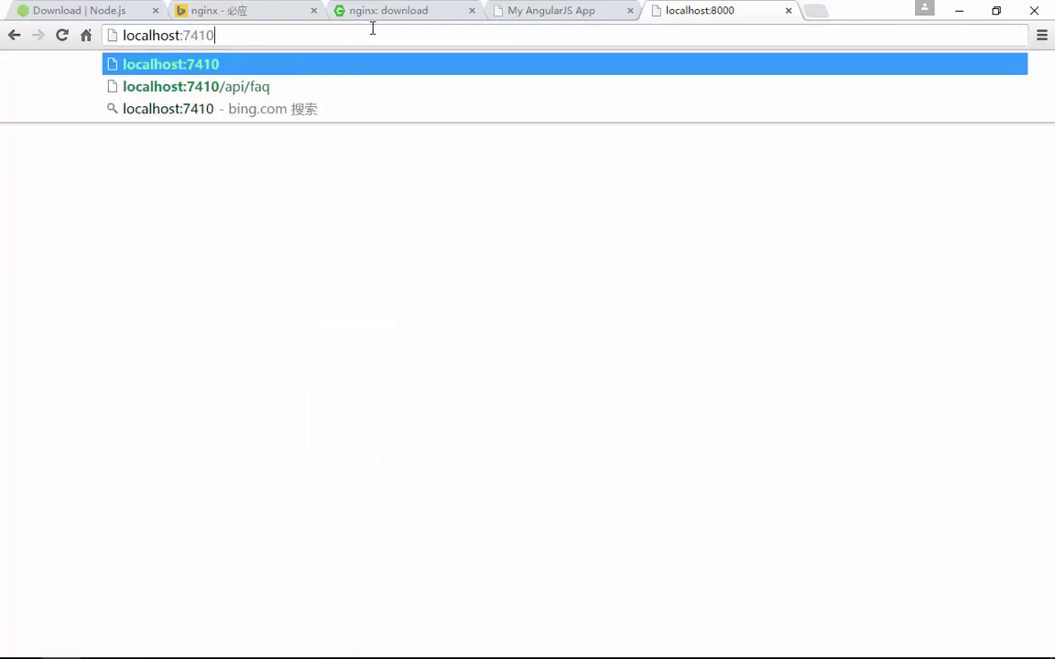
key("Return")
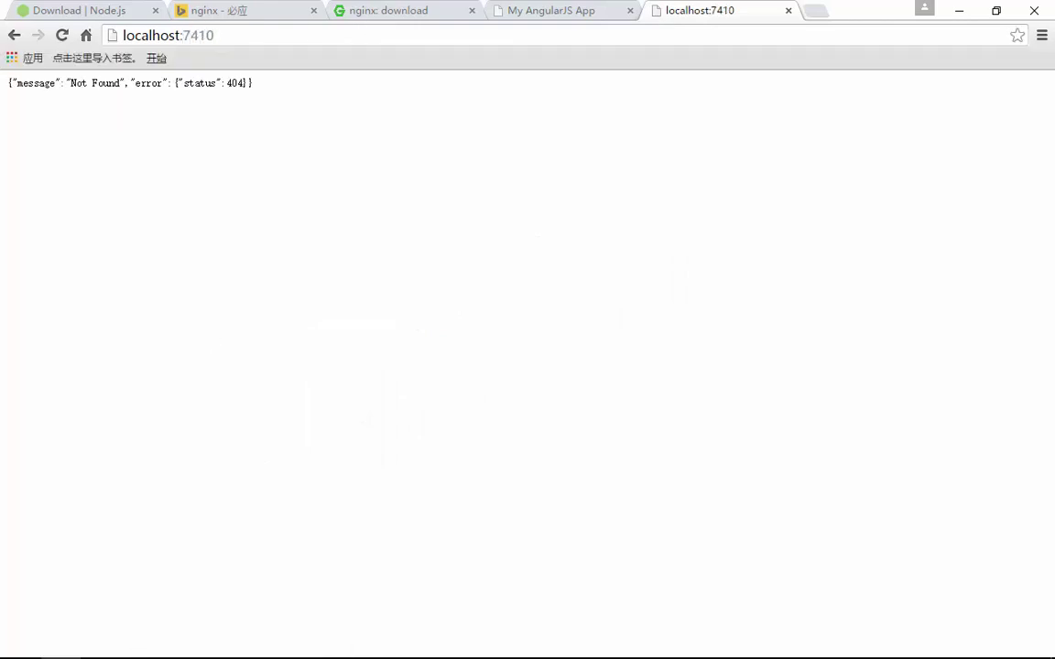
mouse_move(195, 644)
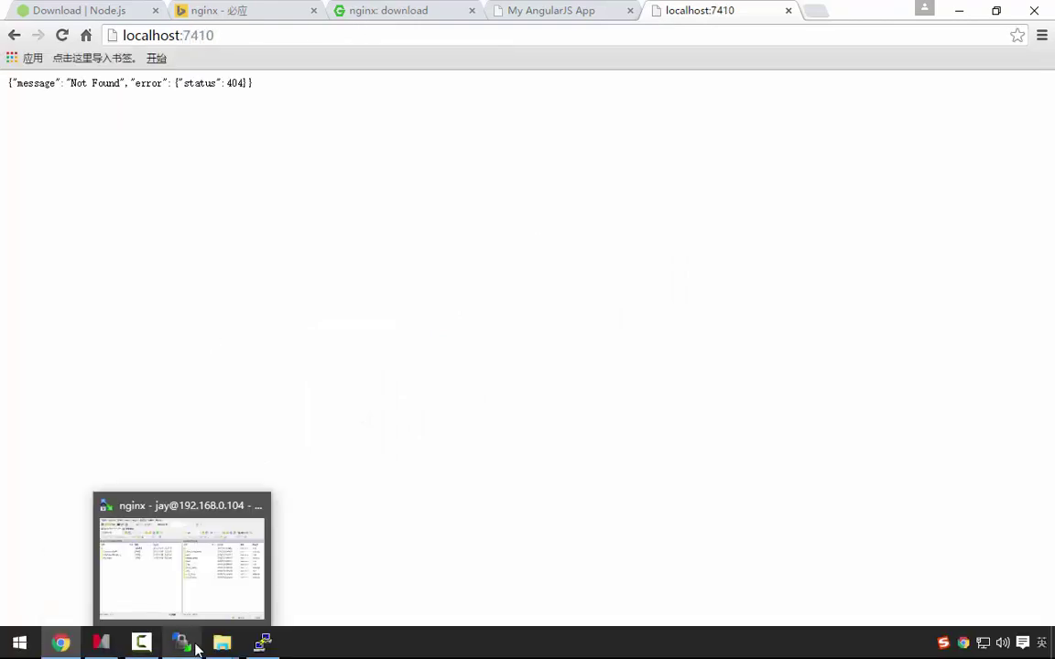
Reopen nginx.conf in vi and start a new line below #charset koi8-r
left_click(263, 644)
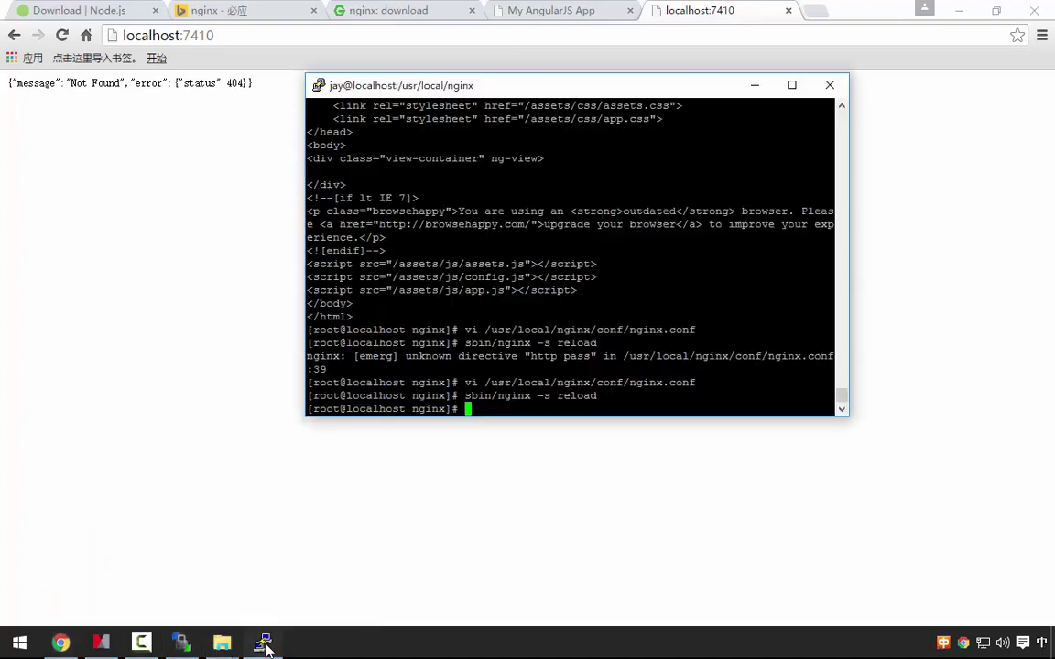
key("Up")
key("Up")
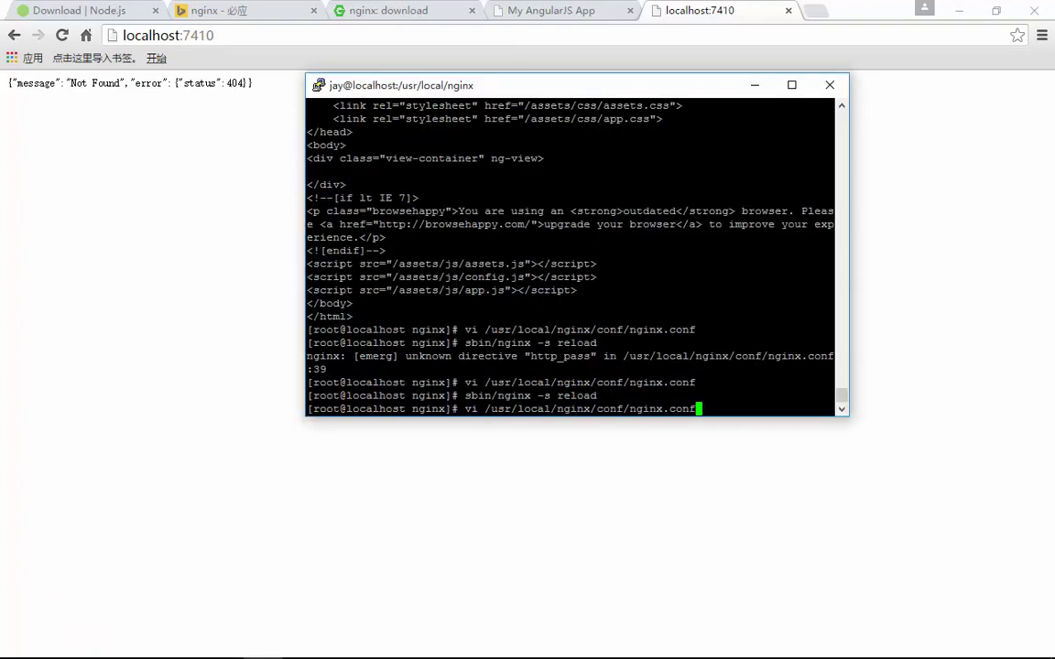
key("Return")
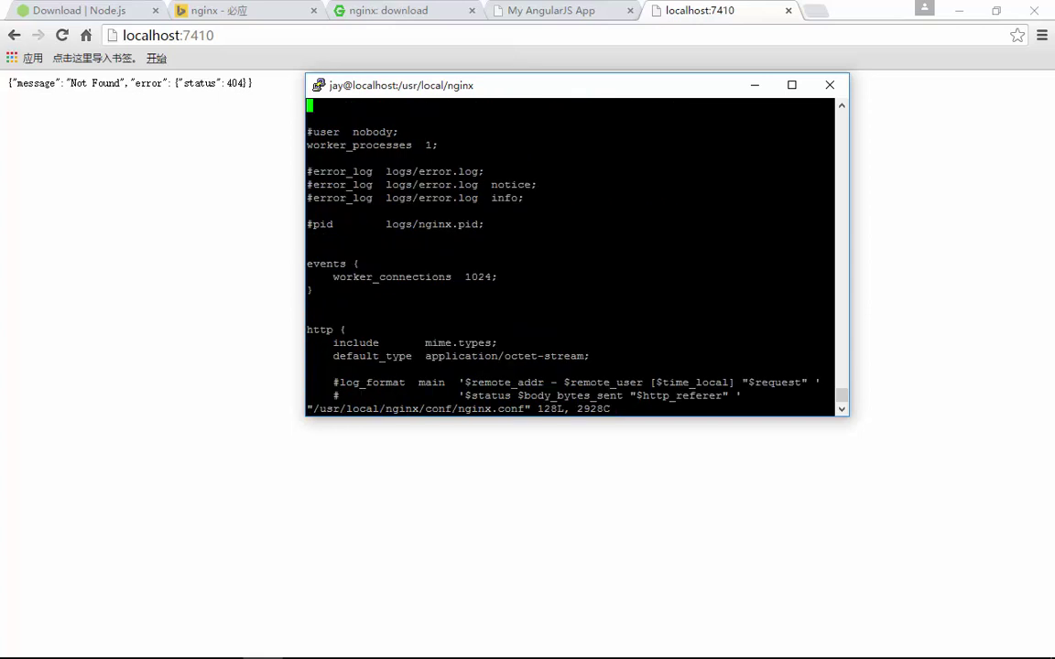
key("Down")
key("Down")
key("Down")
key("Down")
key("Down")
key("Down")
key("Down")
key("Down")
key("Down")
key("Down")
key("Down")
key("Down")
key("Down")
key("Down")
key("Down")
key("Down")
key("Down")
key("Down")
key("Down")
key("Down")
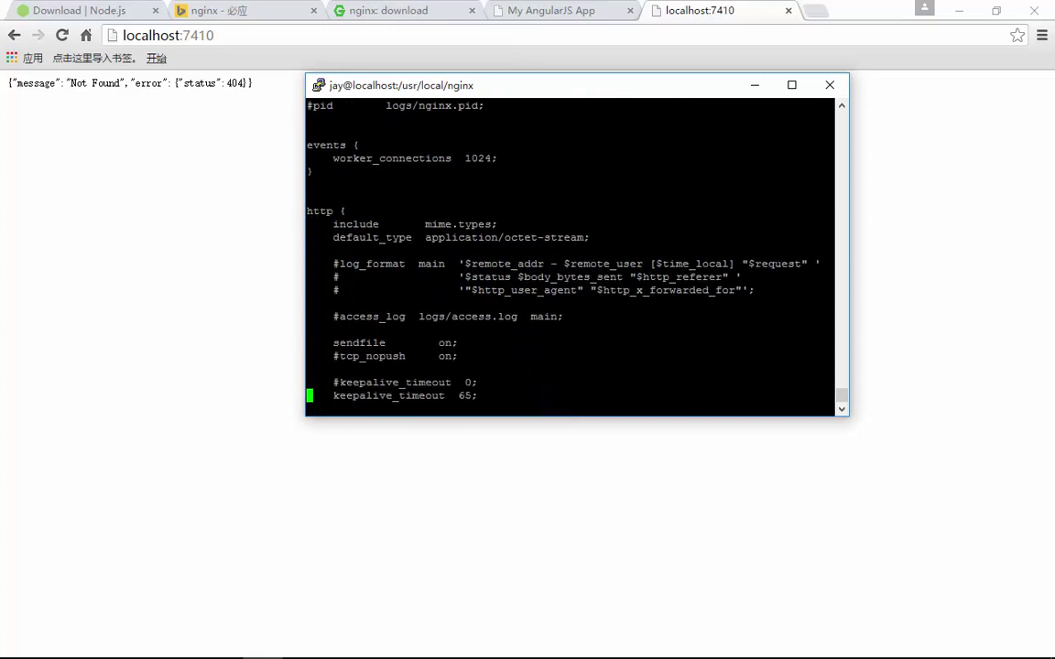
key("Down")
key("Down")
key("Down")
key("Down")
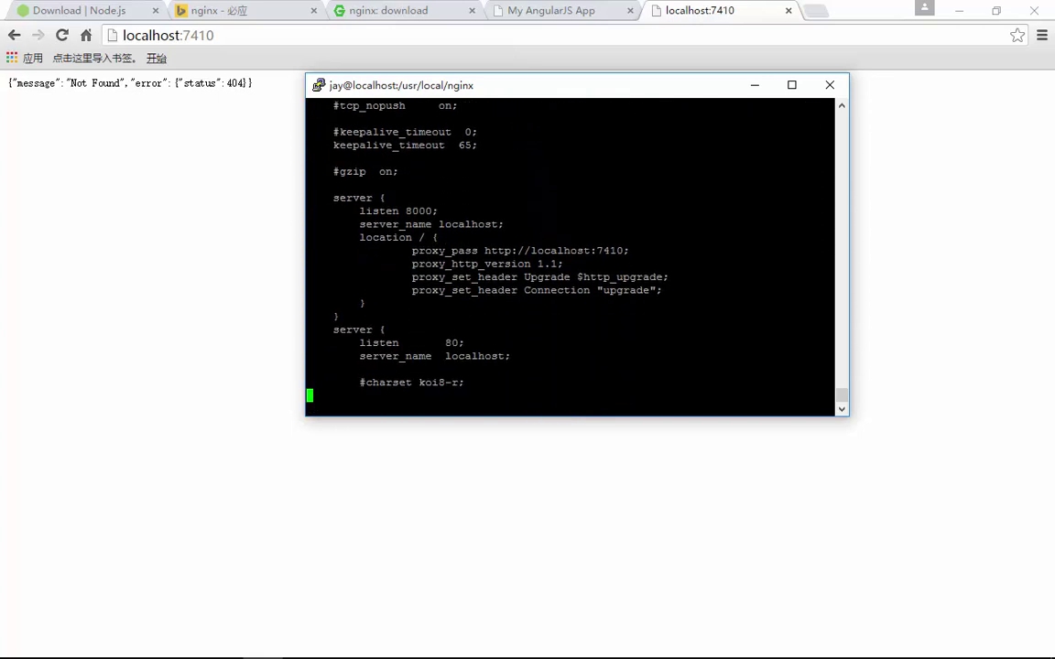
key("Down")
key("Down")
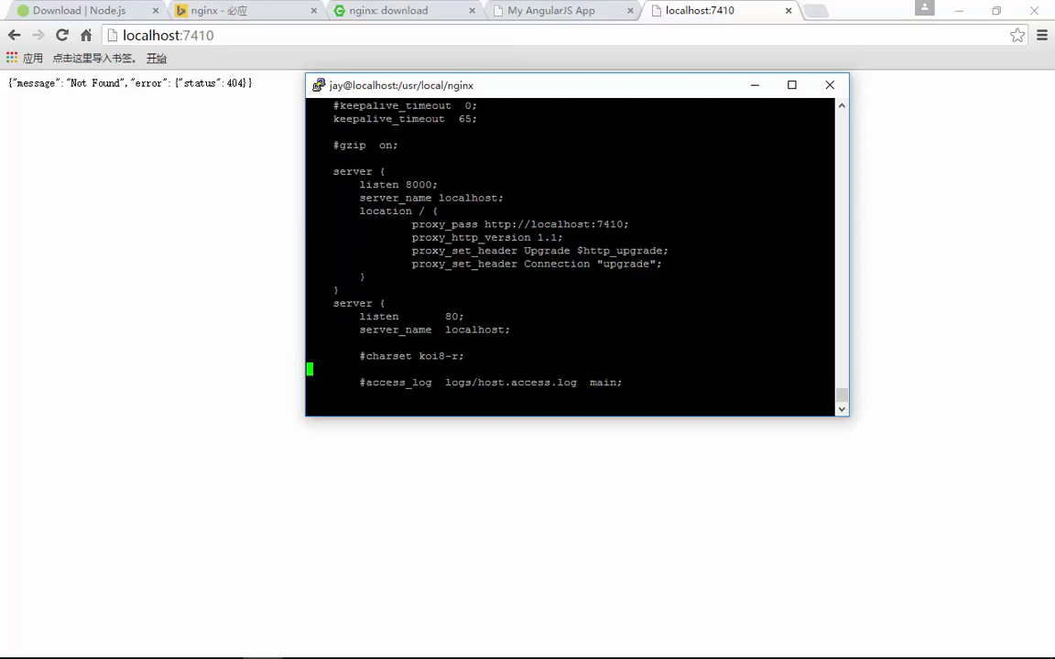
key("o")
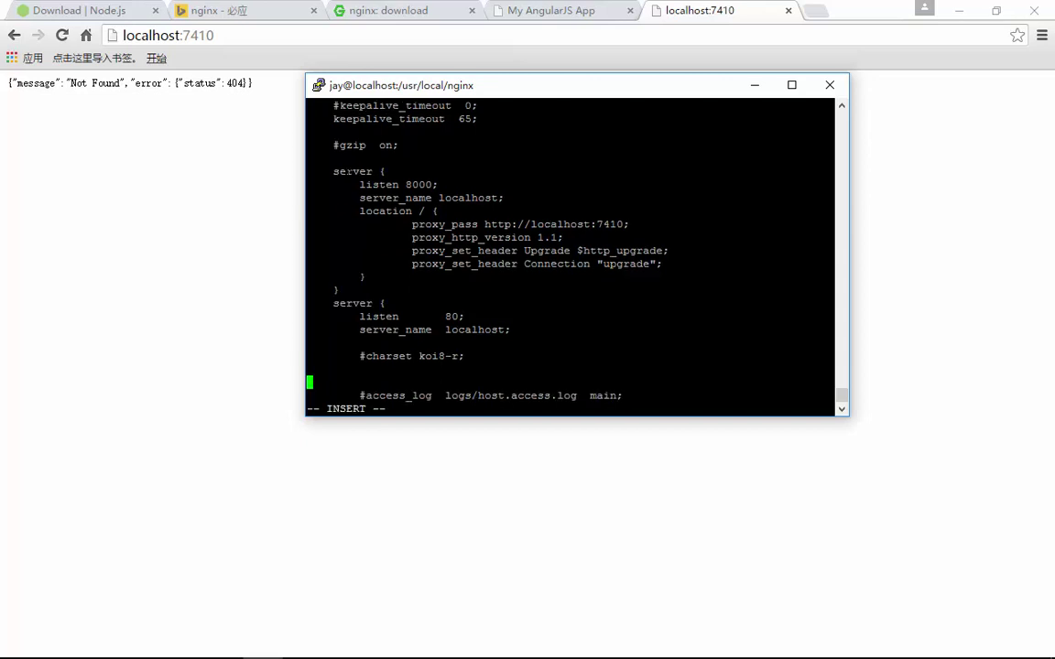
Copy the port-8000 server block and paste it below #charset koi8-r
left_click_drag(333, 171, 361, 288)
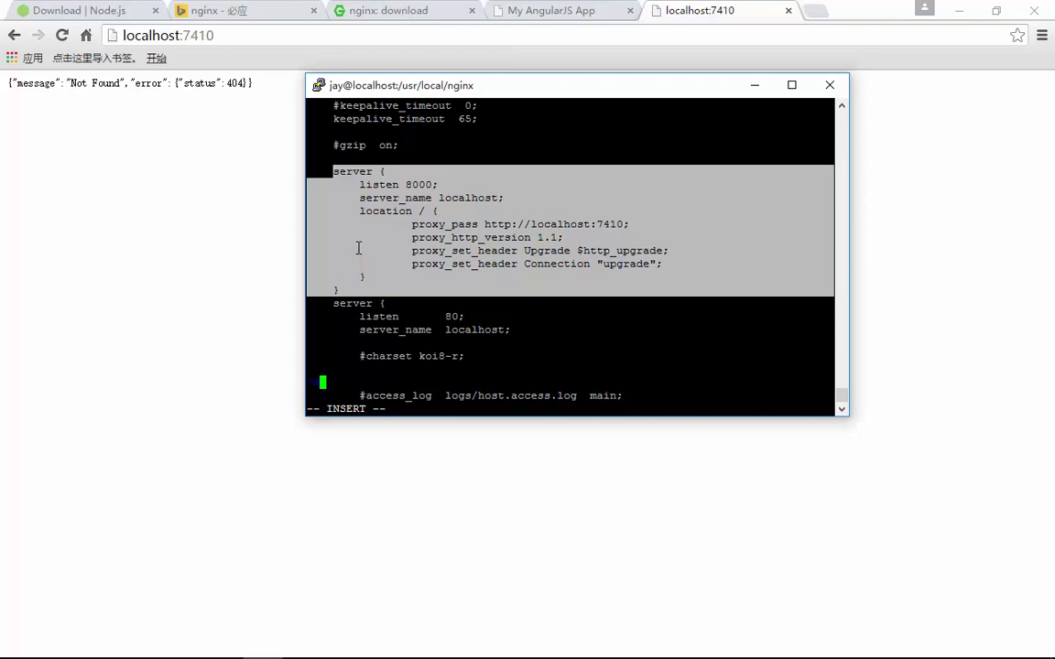
key("BackSpace")
key("BackSpace")
key("BackSpace")
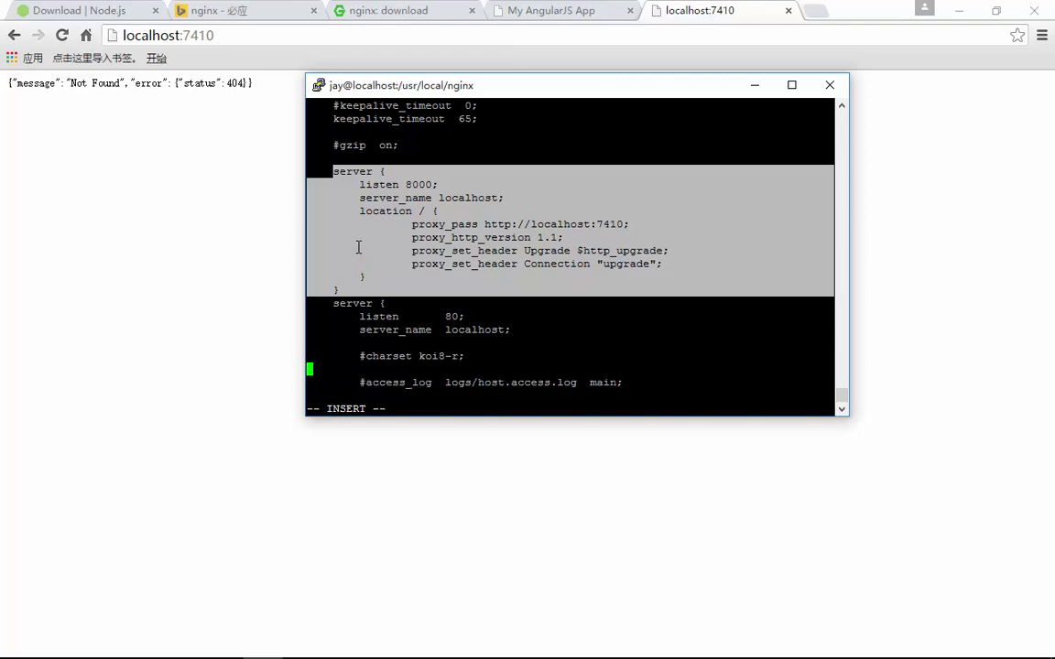
right_click(384, 240)
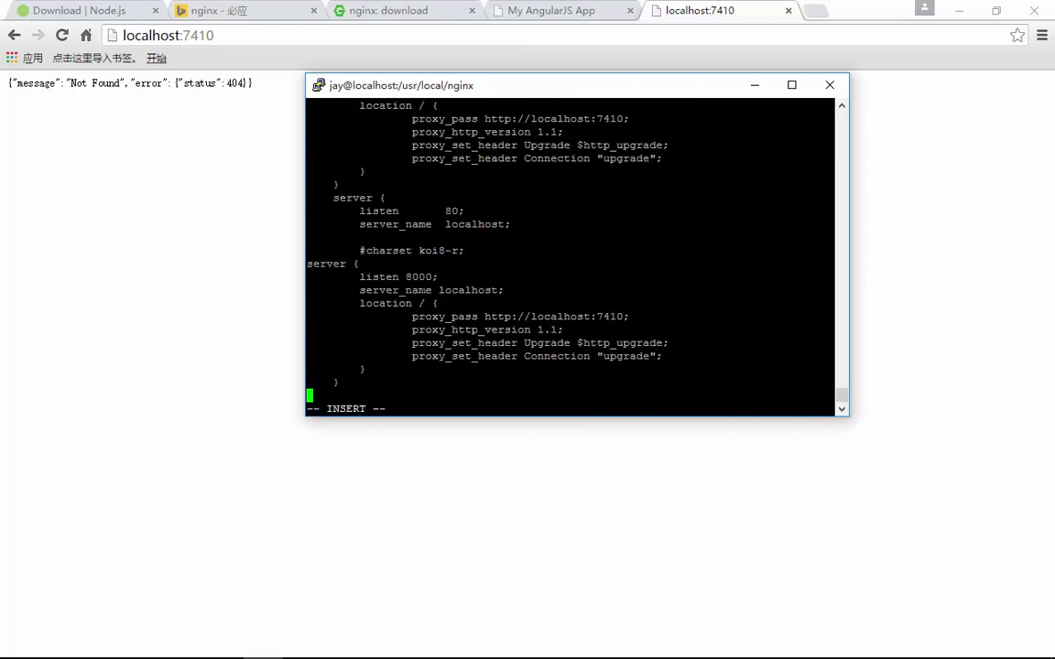
key("Down")
key("Down")
key("Down")
key("Down")
key("Down")
key("Down")
key("Down")
key("Down")
key("Down")
key("Up")
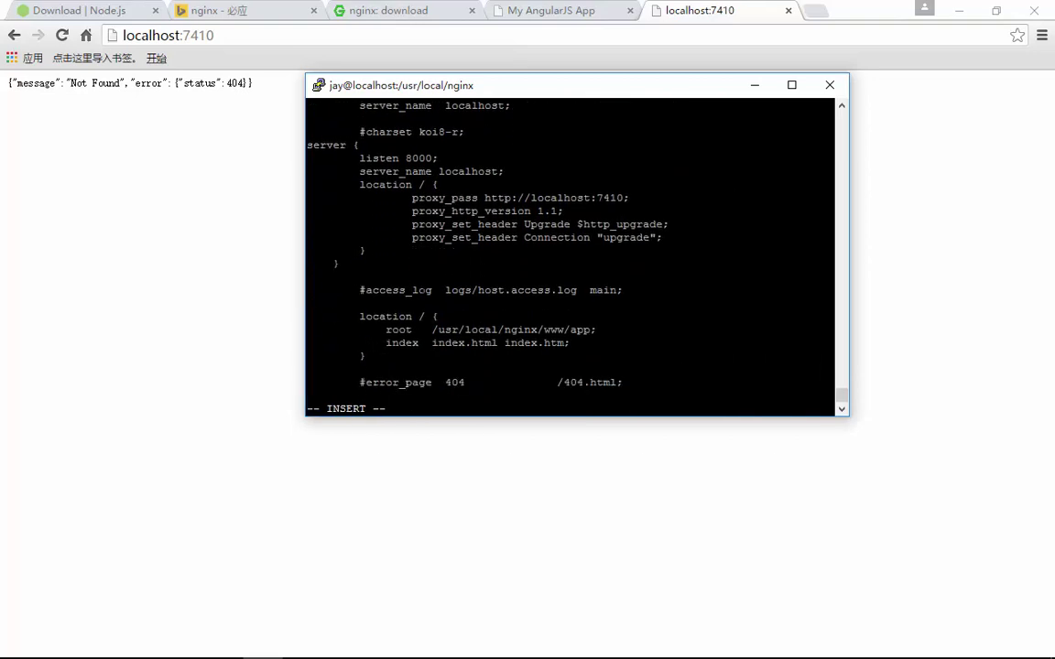
key("Up")
key("Up")
key("Up")
key("Up")
key("Up")
key("Up")
key("Up")
key("Up")
key("Up")
key("Up")
key("Up")
key("Up")
key("Up")
key("Up")
key("Up")
key("Up")
key("Up")
key("Up")
key("Up")
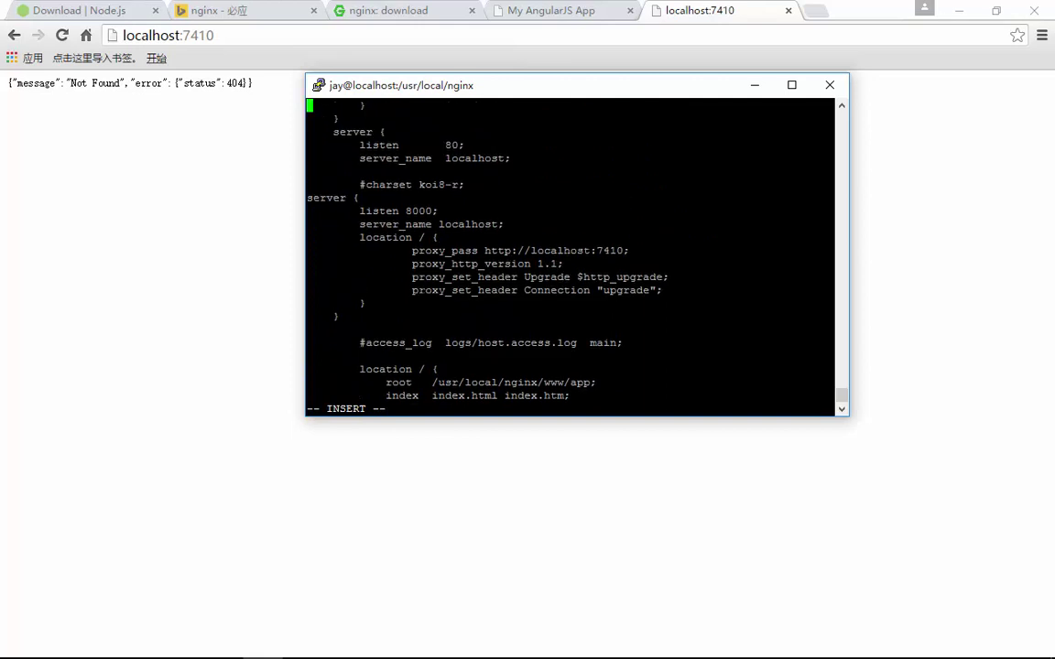
key("Down")
key("Down")
key("Down")
key("Down")
key("Down")
key("Down")
key("Down")
key("Down")
key("Down")
key("Down")
key("Down")
key("Down")
key("Down")
key("Down")
key("Down")
key("Down")
key("Down")
key("Down")
key("Down")
key("Down")
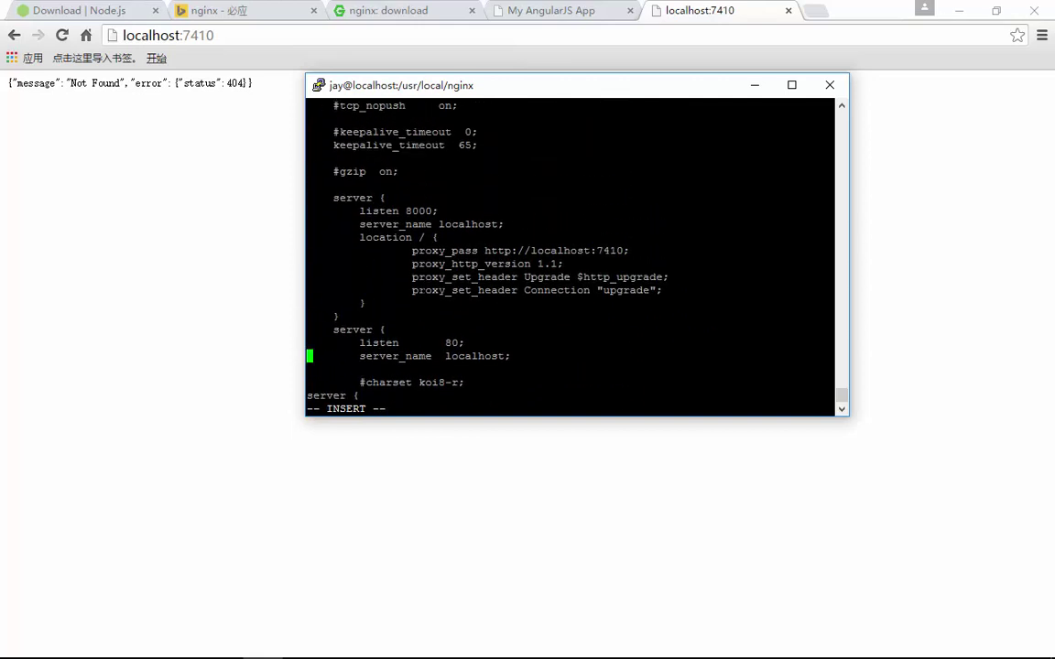
type("listen 8000; server_name localhost; location / { proxy_pass http://localhost:7410; proxy_http_version 1.1;")
Discard the edit and quit vi with :q!
key("Escape")
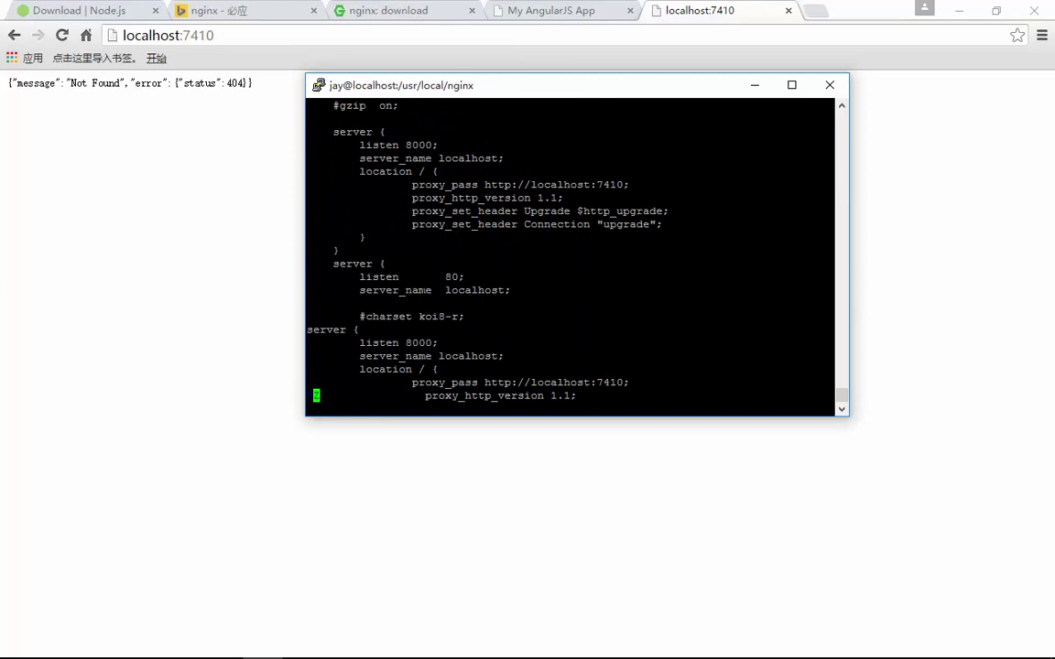
type(":q")
key("Return")
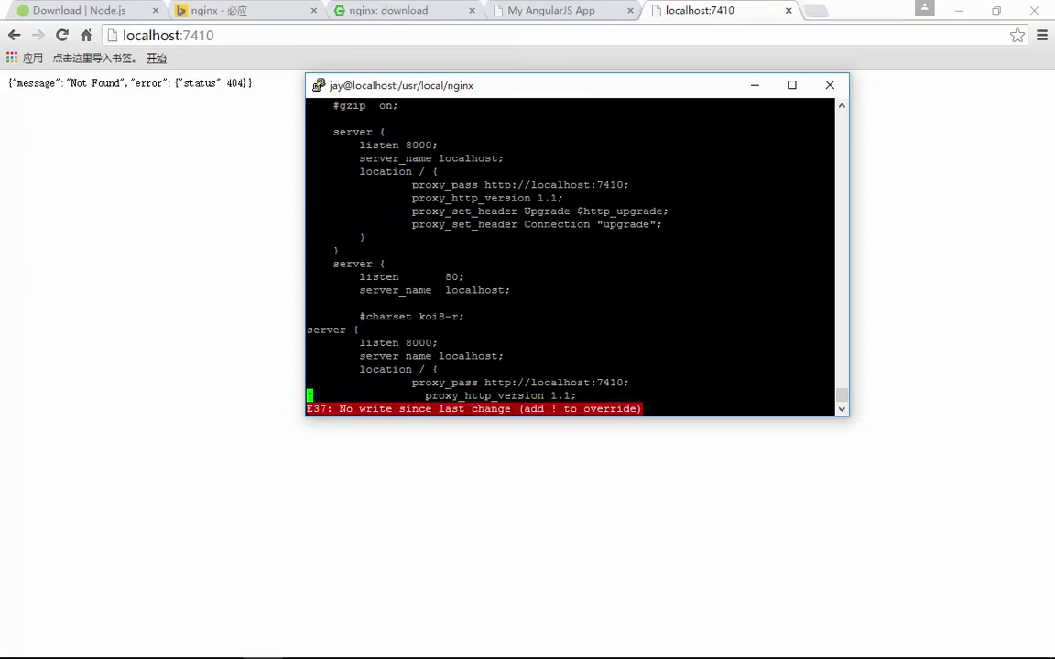
type(":")
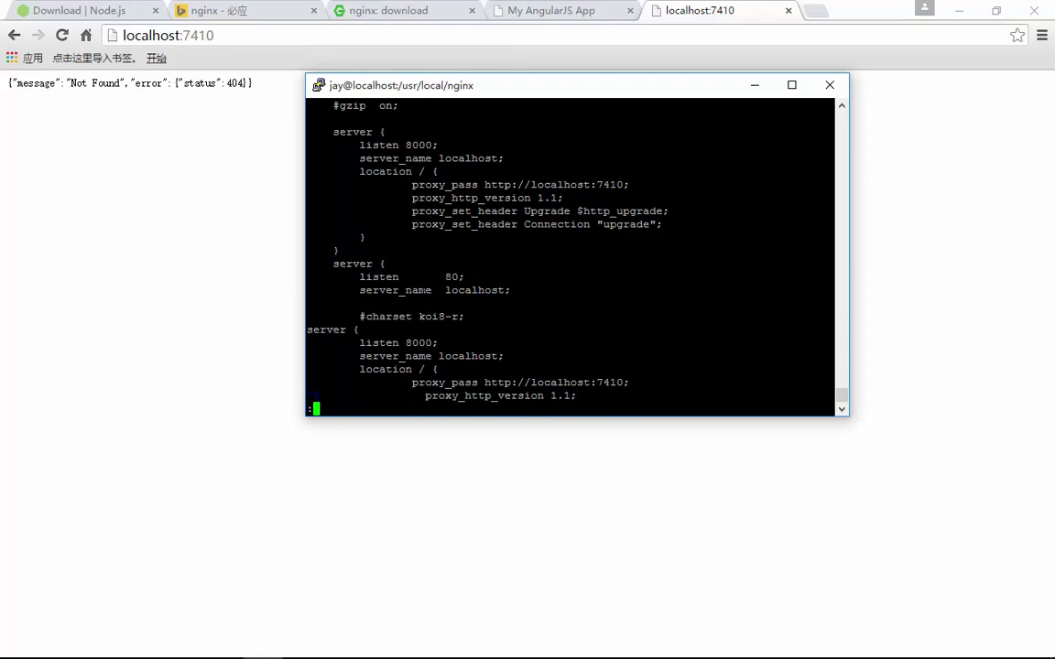
type("q!")
key("Return")
Reopen /usr/local/nginx/conf/nginx.conf in vi and enter insert mode
key("Up")
key("Up")
key("Up")
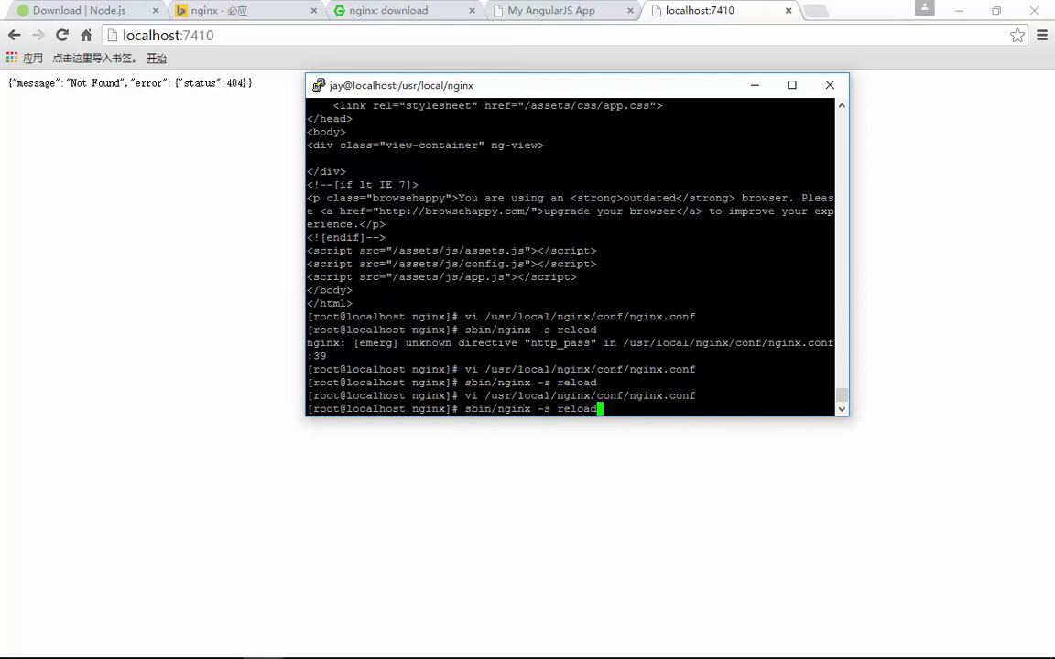
key("Return")
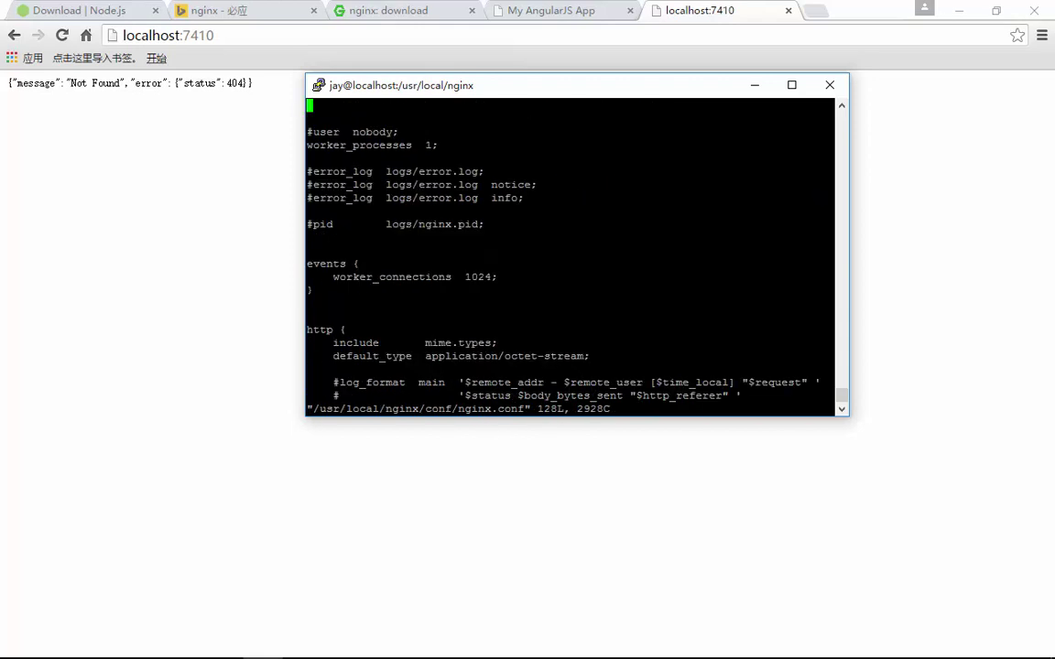
key("o")
Delete the Connection header line and closing braces in the port-8000 server block
key("Down")
key("Down")
key("Down")
key("Down")
key("Down")
key("Down")
key("Down")
key("Down")
key("Down")
key("Down")
key("Down")
key("Down")
key("Down")
key("Down")
key("Down")
key("Down")
key("Down")
key("Down")
key("Down")
key("Down")
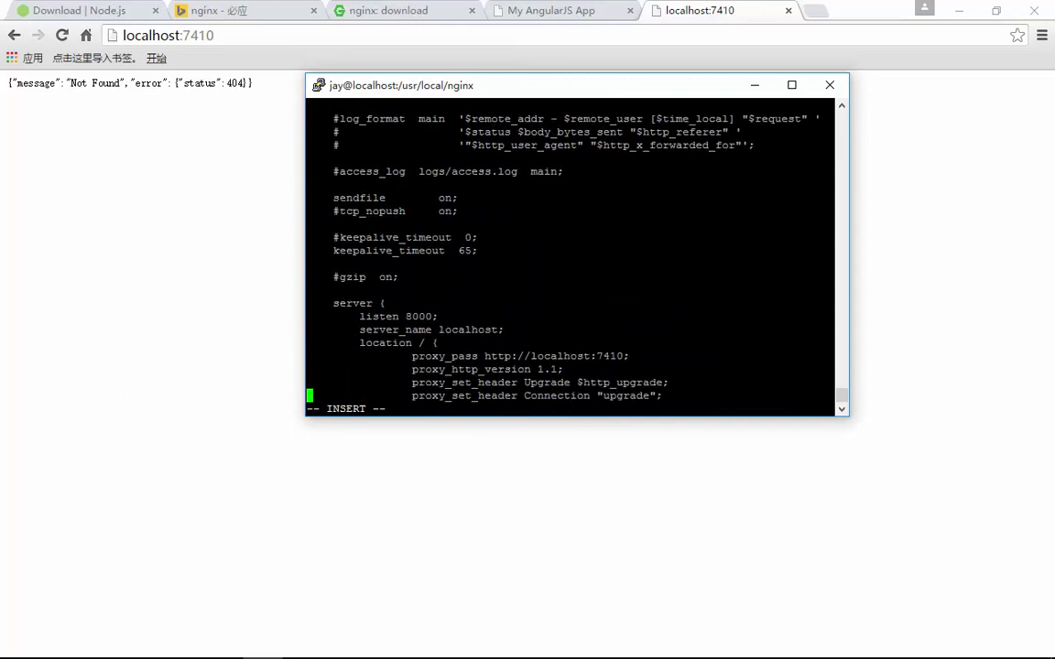
key("Up")
key("Up")
key("Up")
key("Up")
key("Down")
key("Down")
key("Down")
key("Down")
key("Down")
key("Down")
key("Down")
key("Down")
key("Down")
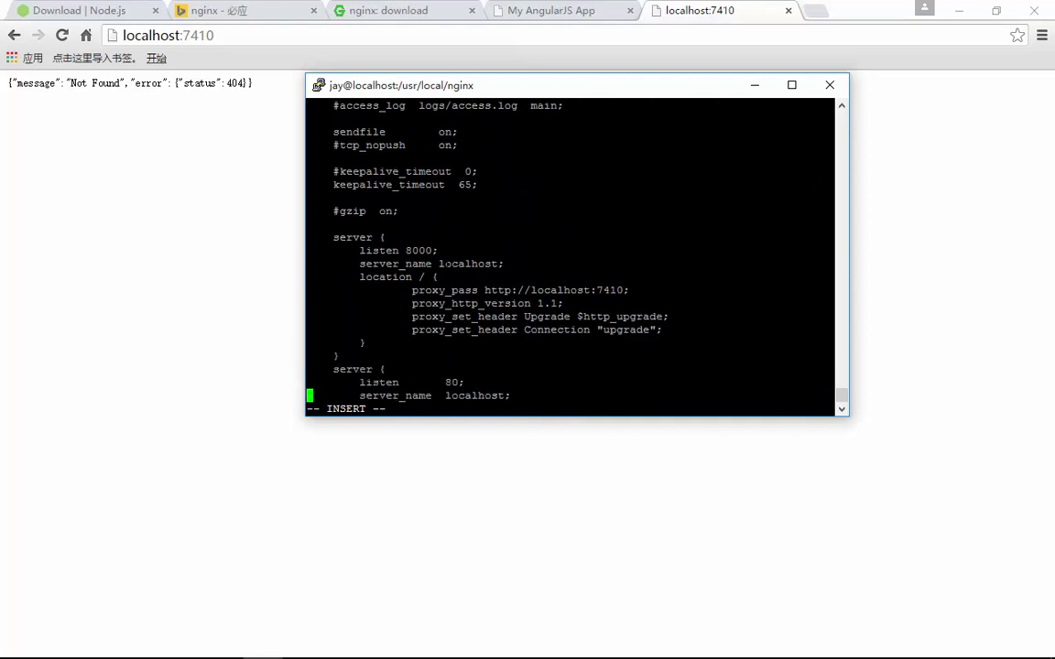
key("Down")
key("Down")
key("Up")
key("Up")
key("Up")
key("Up")
key("Up")
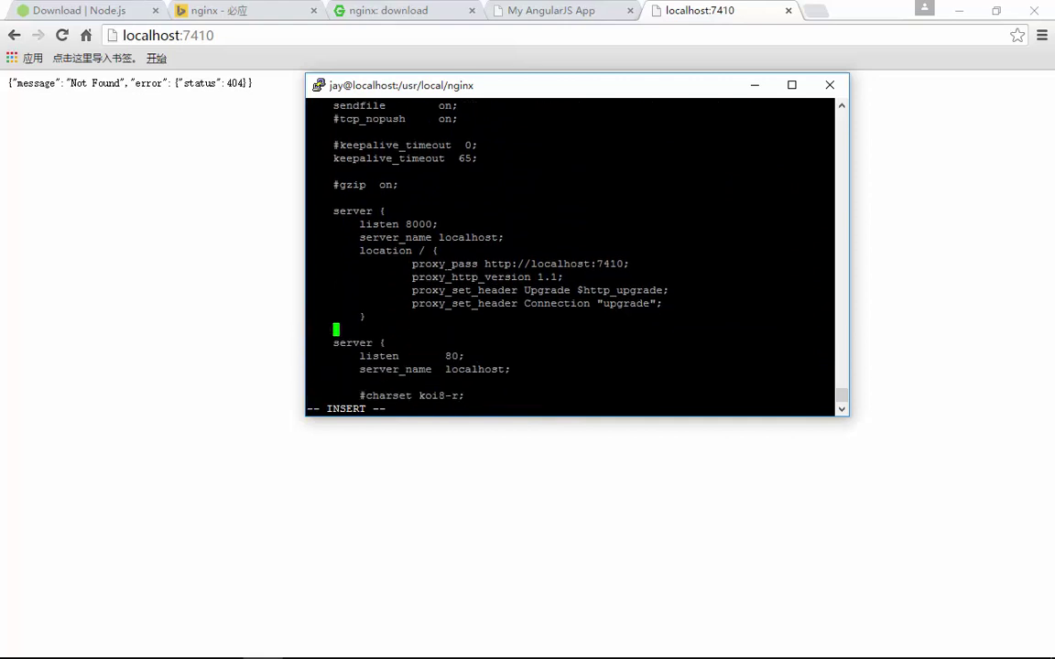
key("BackSpace")
key("BackSpace")
key("BackSpace")
key("BackSpace")
key("BackSpace")
key("BackSpace")
key("BackSpace")
key("BackSpace")
key("BackSpace")
key("BackSpace")
key("BackSpace")
key("BackSpace")
key("BackSpace")
key("BackSpace")
key("BackSpace")
key("BackSpace")
key("BackSpace")
key("BackSpace")
key("BackSpace")
key("BackSpace")
key("BackSpace")
key("BackSpace")
key("BackSpace")
key("BackSpace")
key("BackSpace")
key("BackSpace")
key("BackSpace")
key("BackSpace")
key("BackSpace")
key("BackSpace")
key("BackSpace")
key("BackSpace")
key("BackSpace")
key("BackSpace")
key("BackSpace")
key("BackSpace")
key("BackSpace")
key("BackSpace")
key("BackSpace")
key("BackSpace")
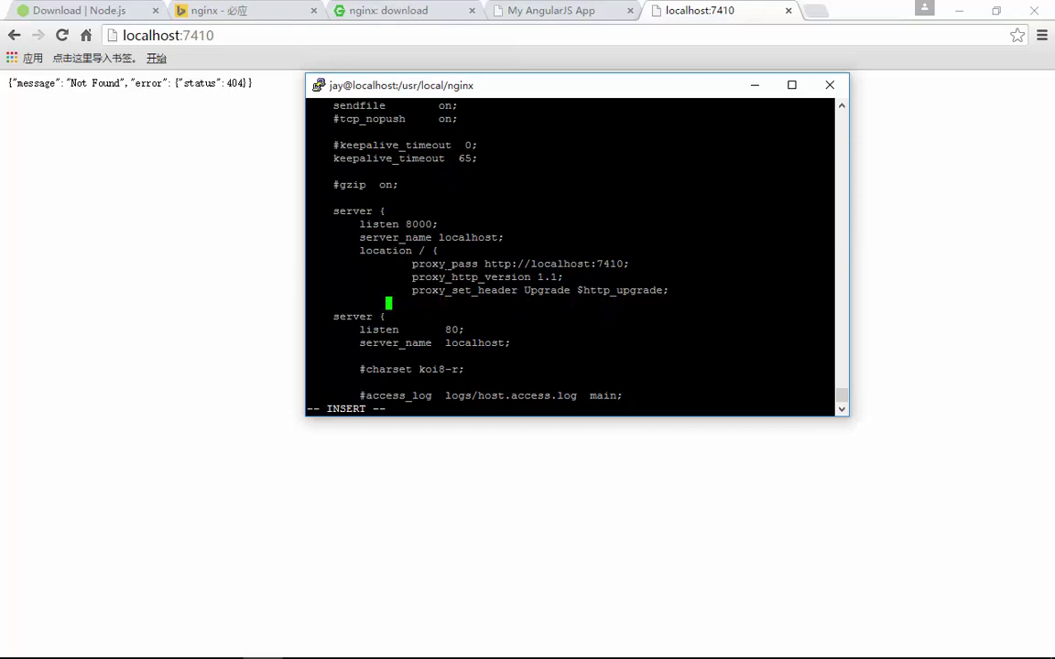